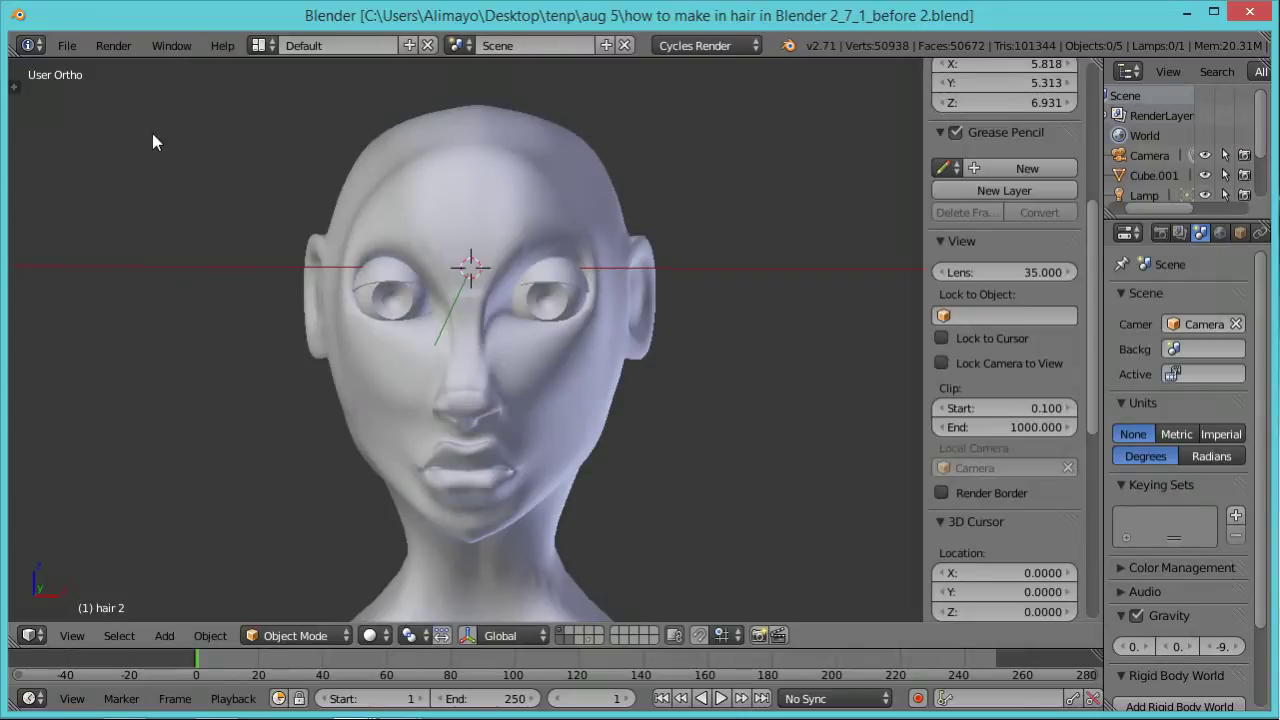
Check the mouse selection setting in the Input user preferences, and close the preferences.
click(67, 45)
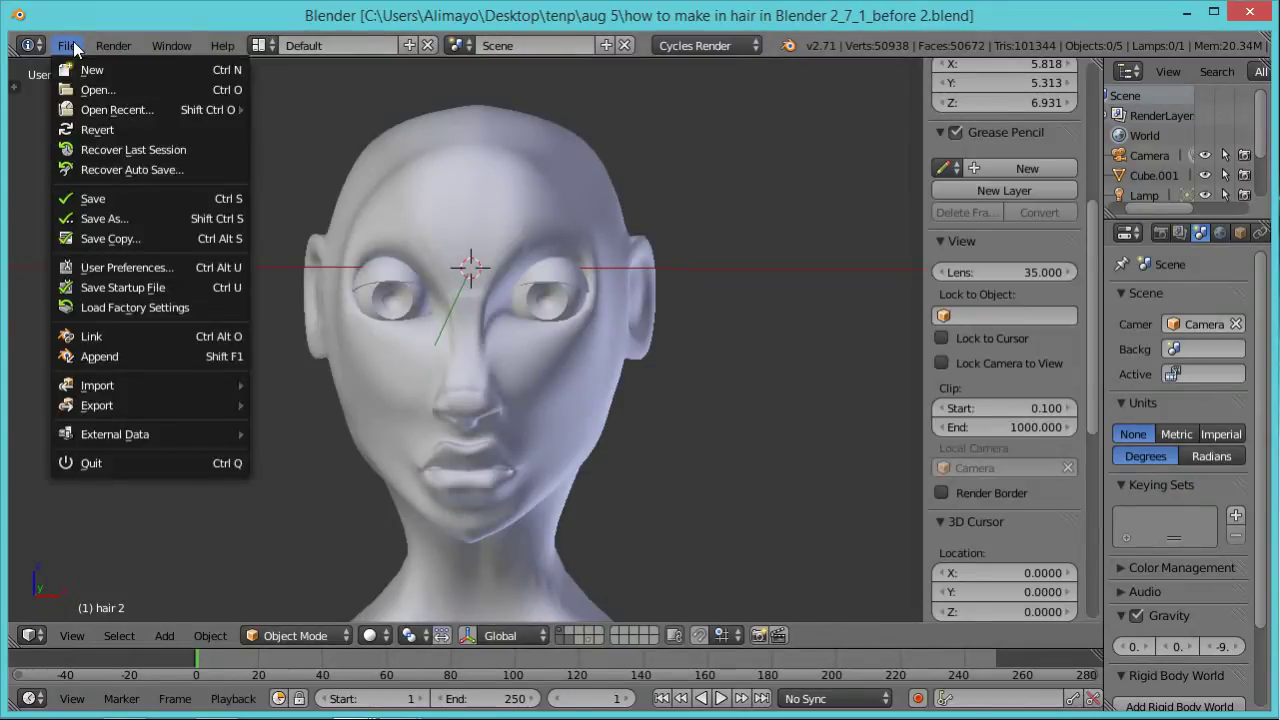
click(135, 268)
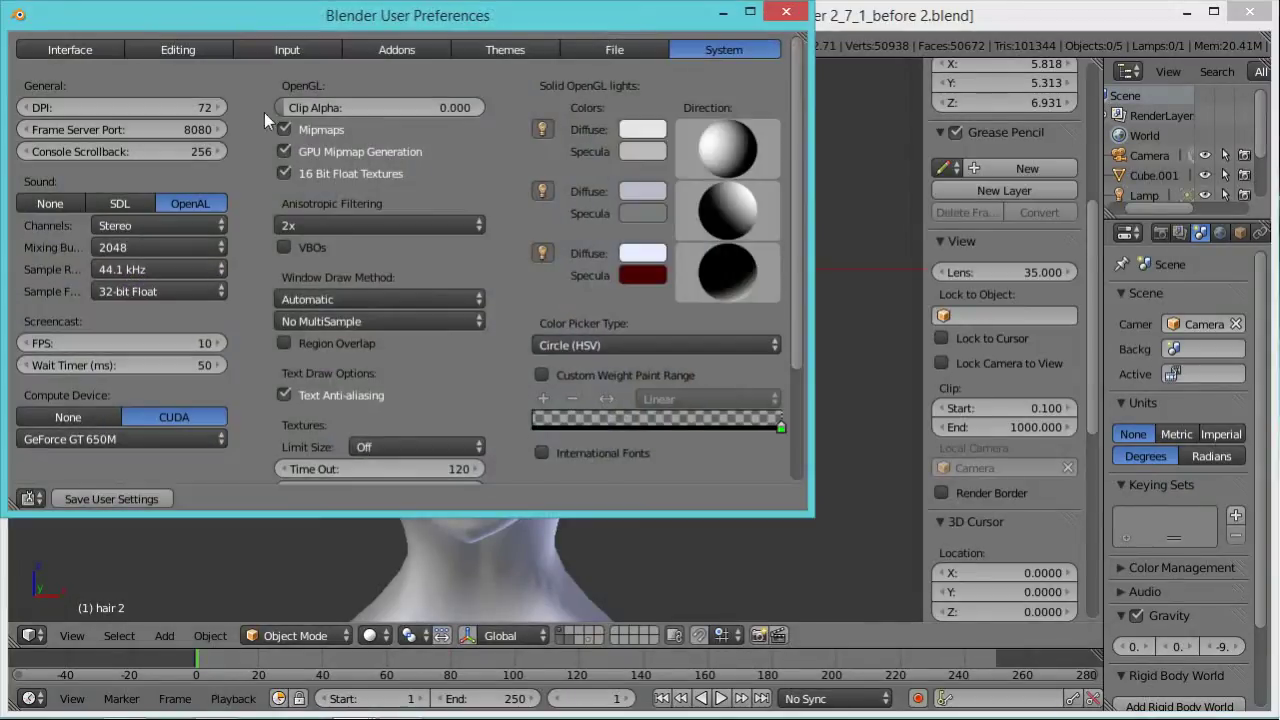
click(288, 51)
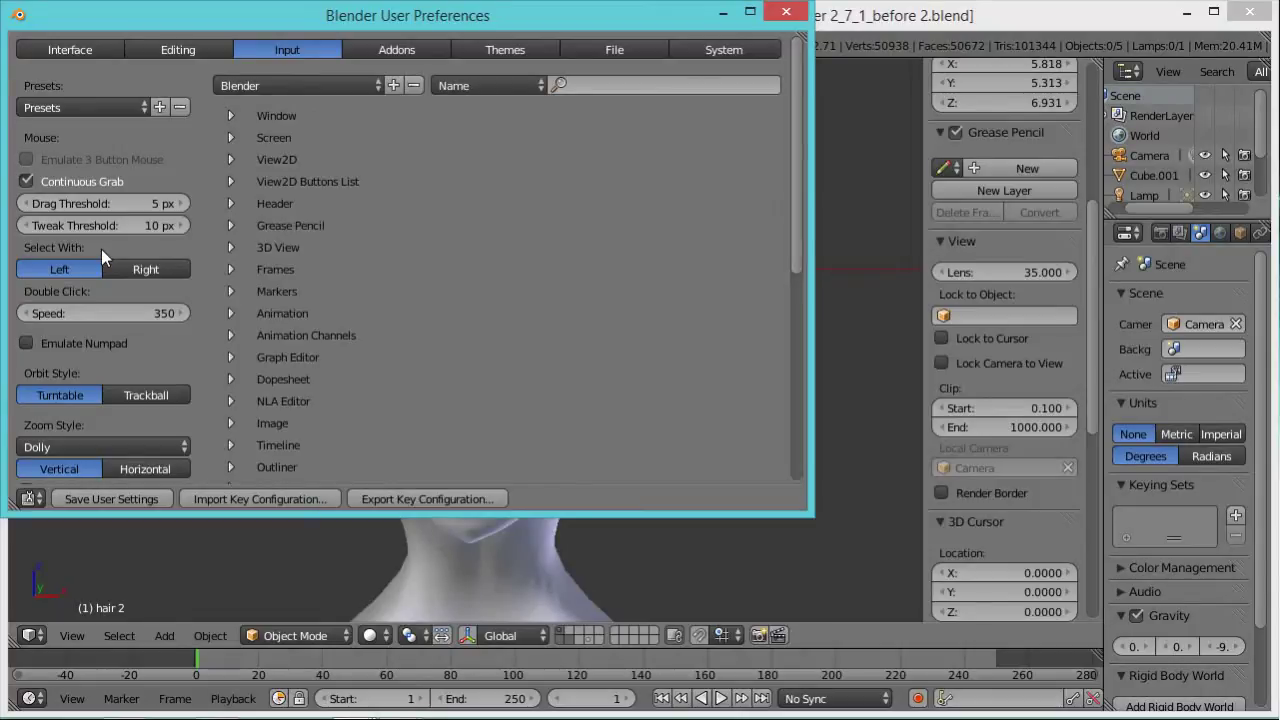
click(788, 12)
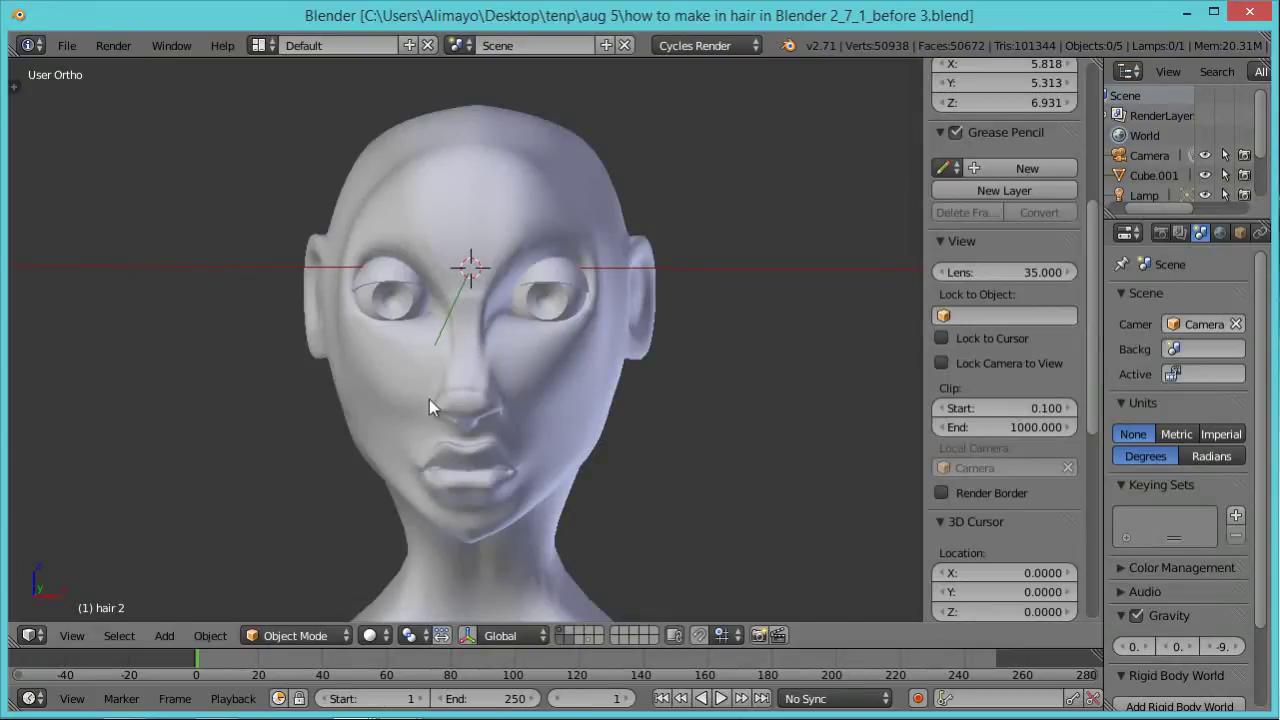
Select the female body mesh and switch it to Edit Mode.
click(329, 636)
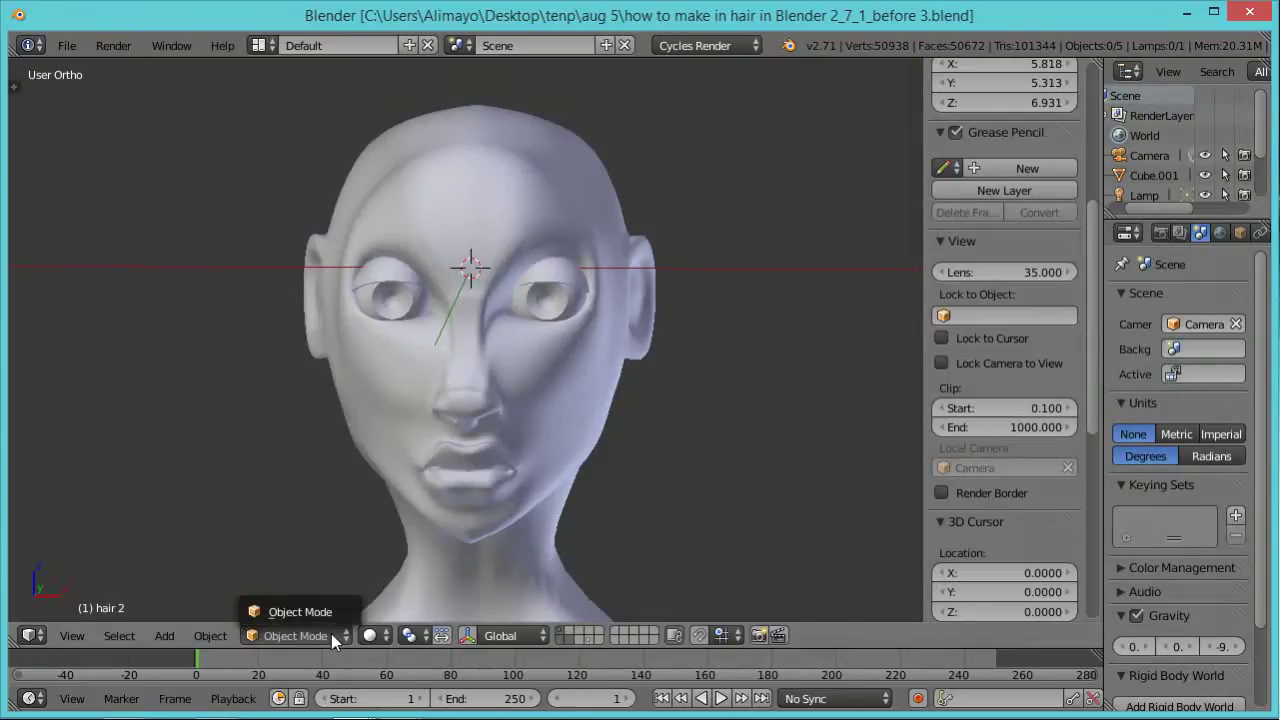
right_click(538, 453)
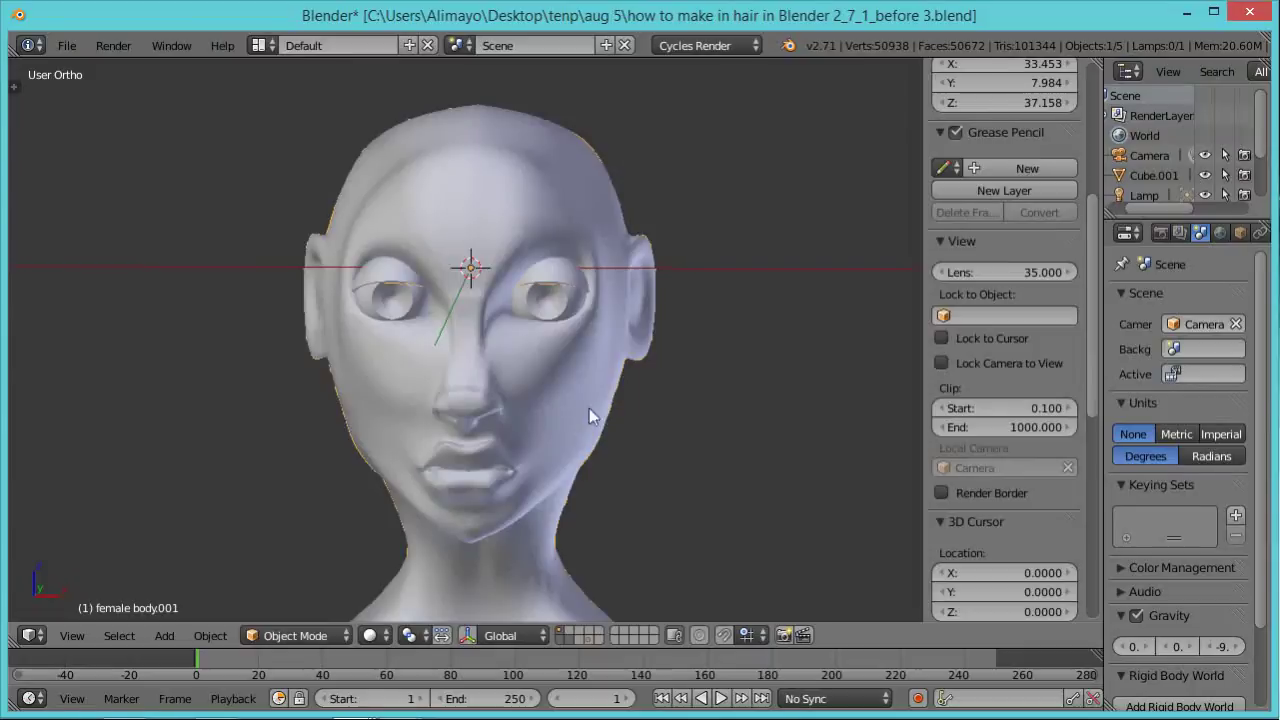
click(342, 637)
click(295, 584)
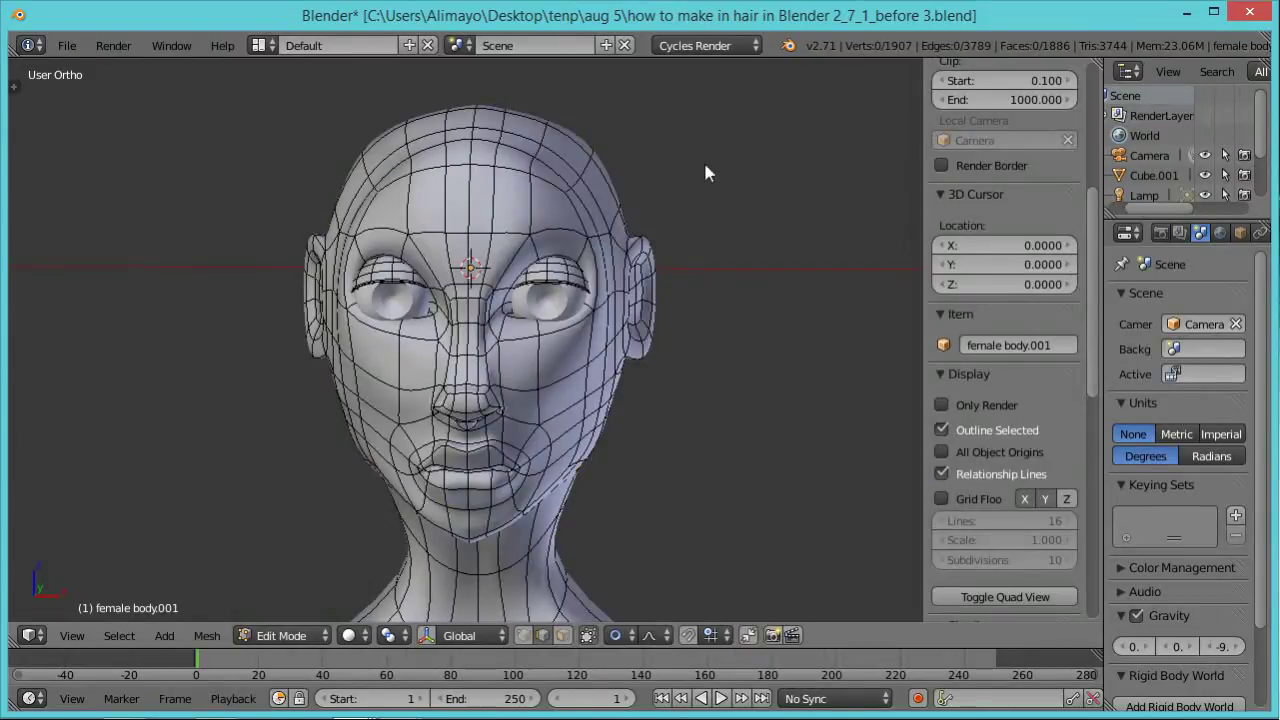
Disable proportional editing and switch the mesh selection to face mode.
middle_drag(818, 288, 723, 282)
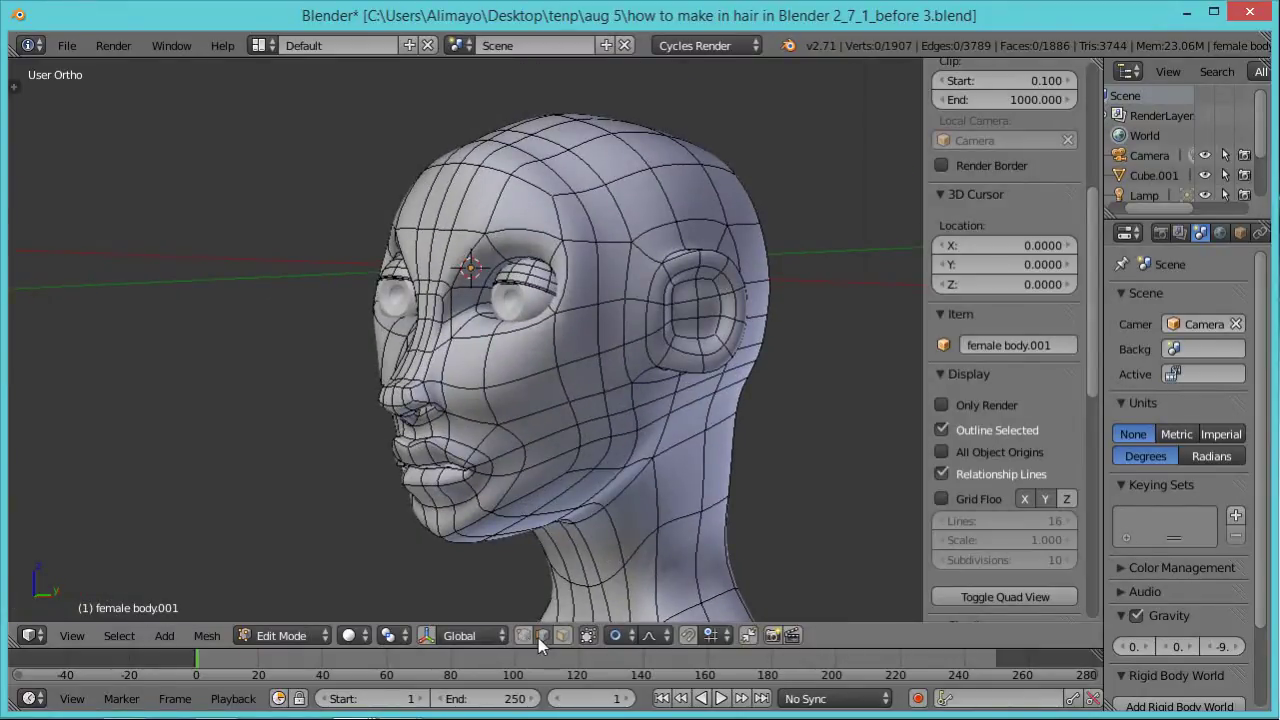
click(629, 639)
click(648, 611)
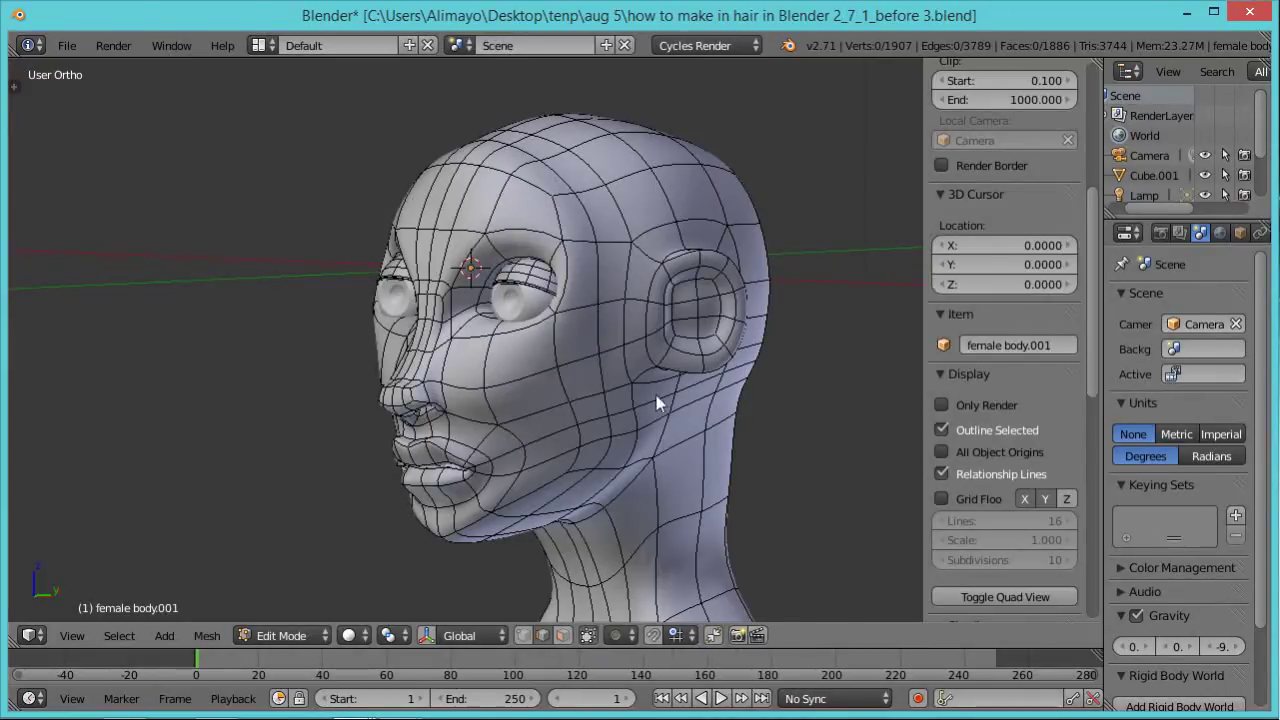
scroll(708, 216, up, 2)
scroll(745, 190, down, 2)
click(563, 636)
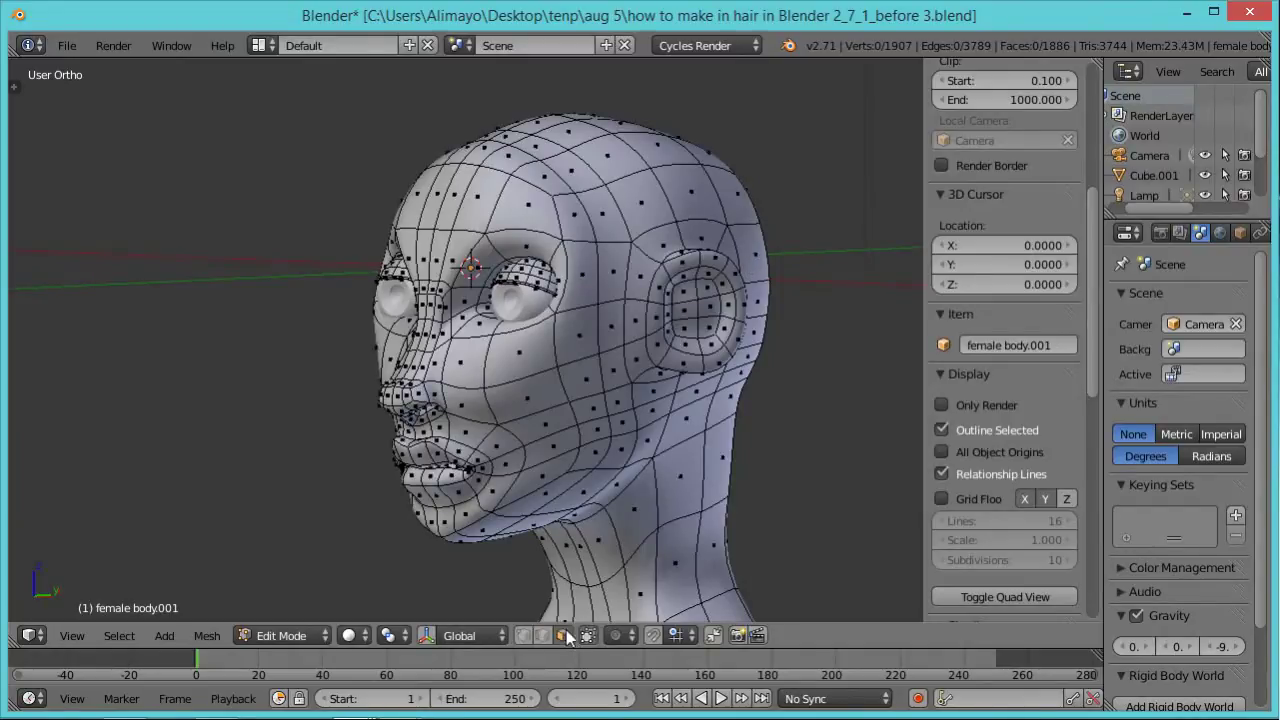
Start the Screencast Keys display and hide the 3D view's properties region.
middle_drag(712, 276, 680, 291)
key(c)
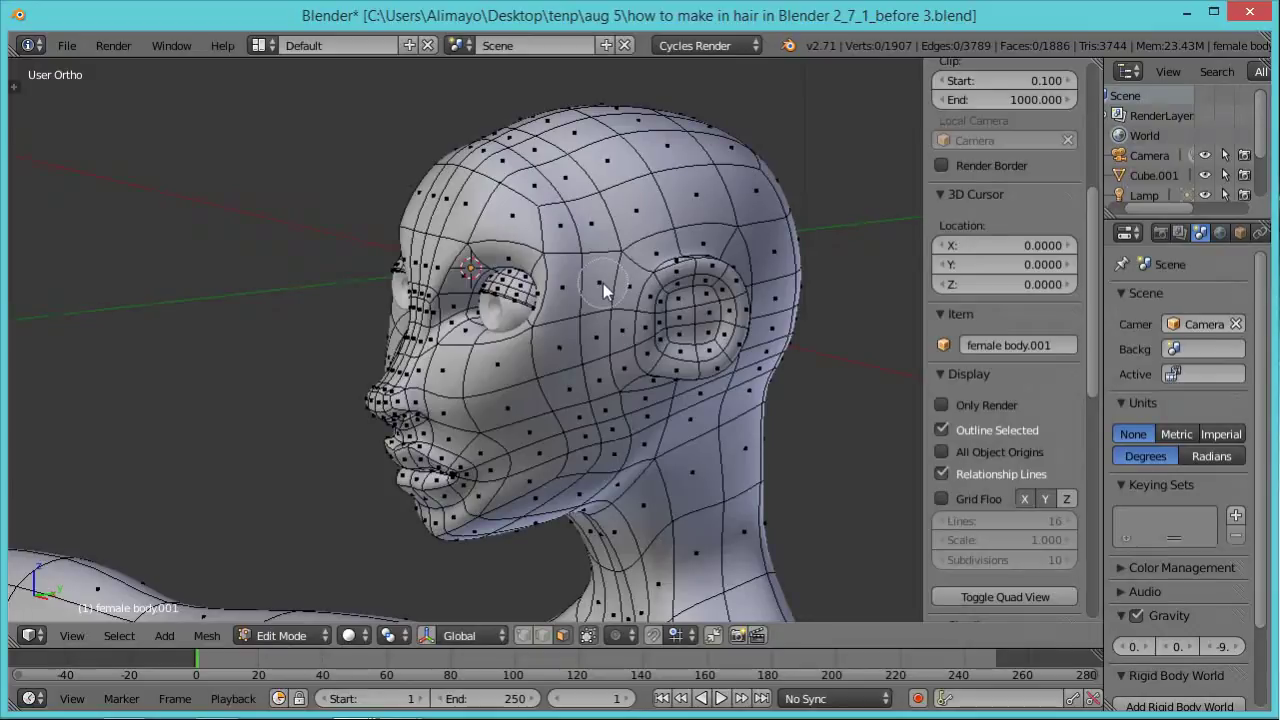
scroll(1090, 381, down, 10)
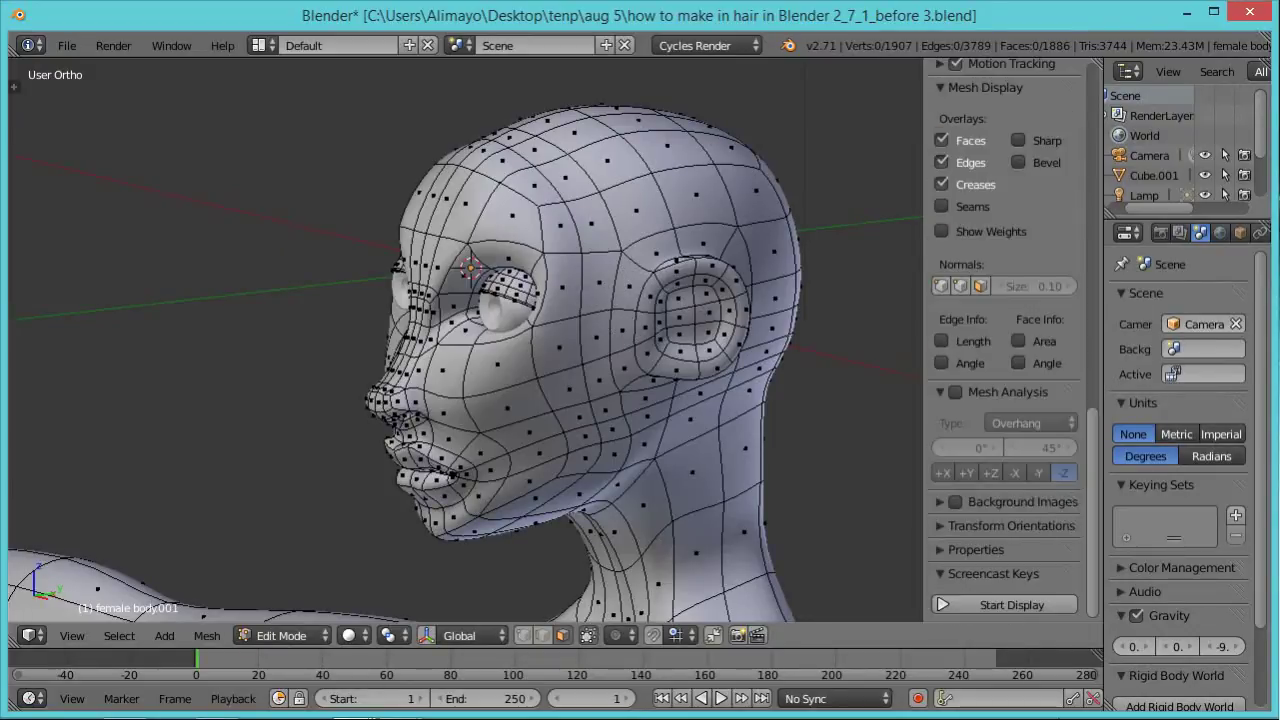
click(1030, 600)
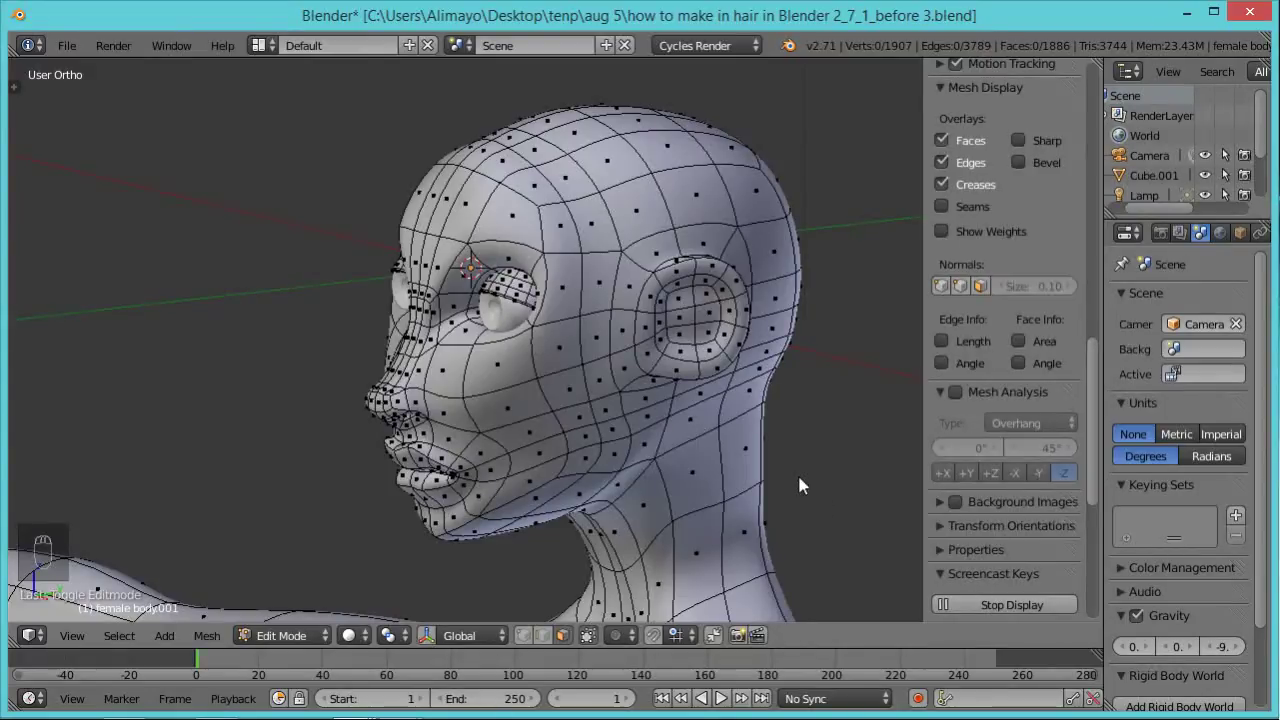
key(n)
Circle-select the scalp faces over the crown, above the left ear and down the head behind it.
key(c)
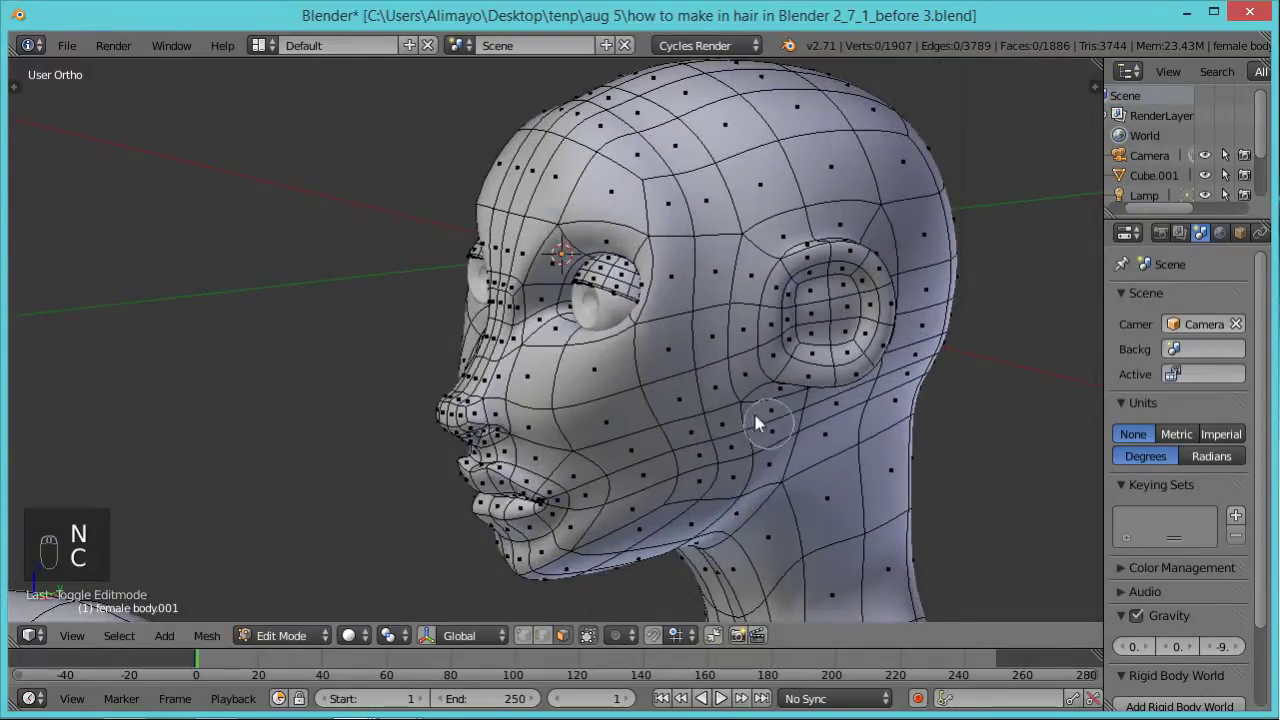
scroll(697, 338, down, 12)
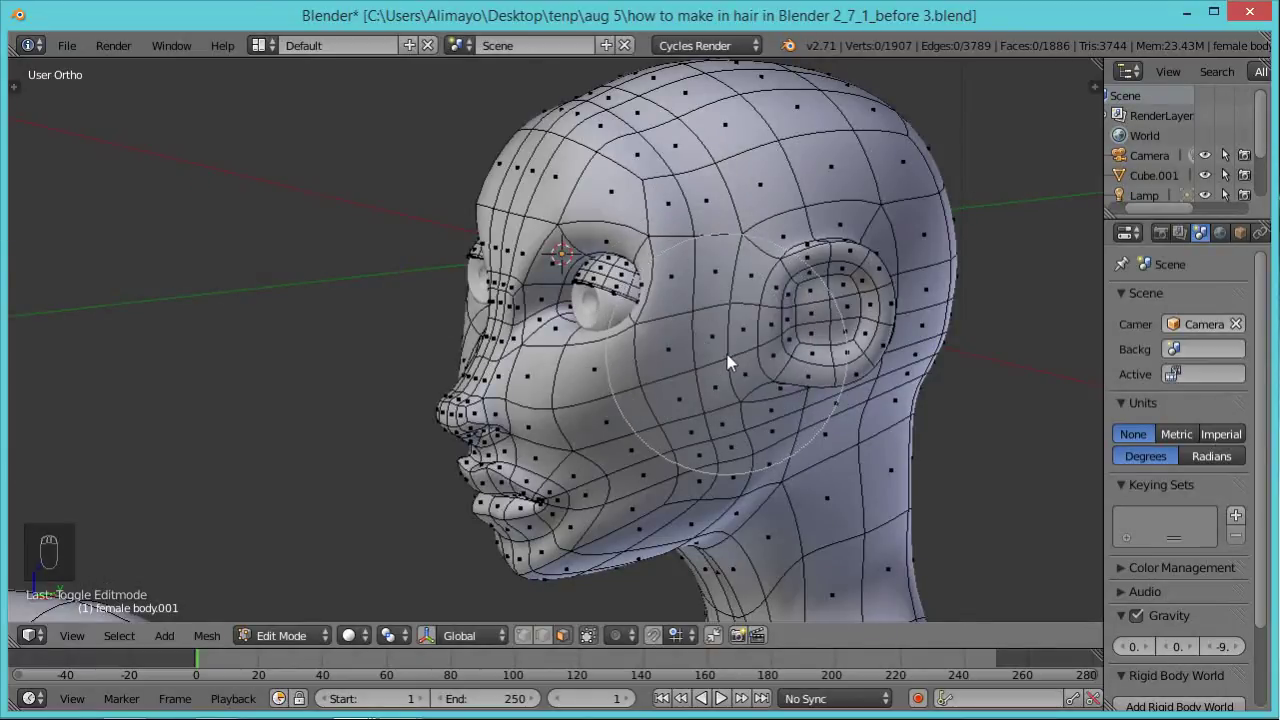
scroll(727, 354, up, 10)
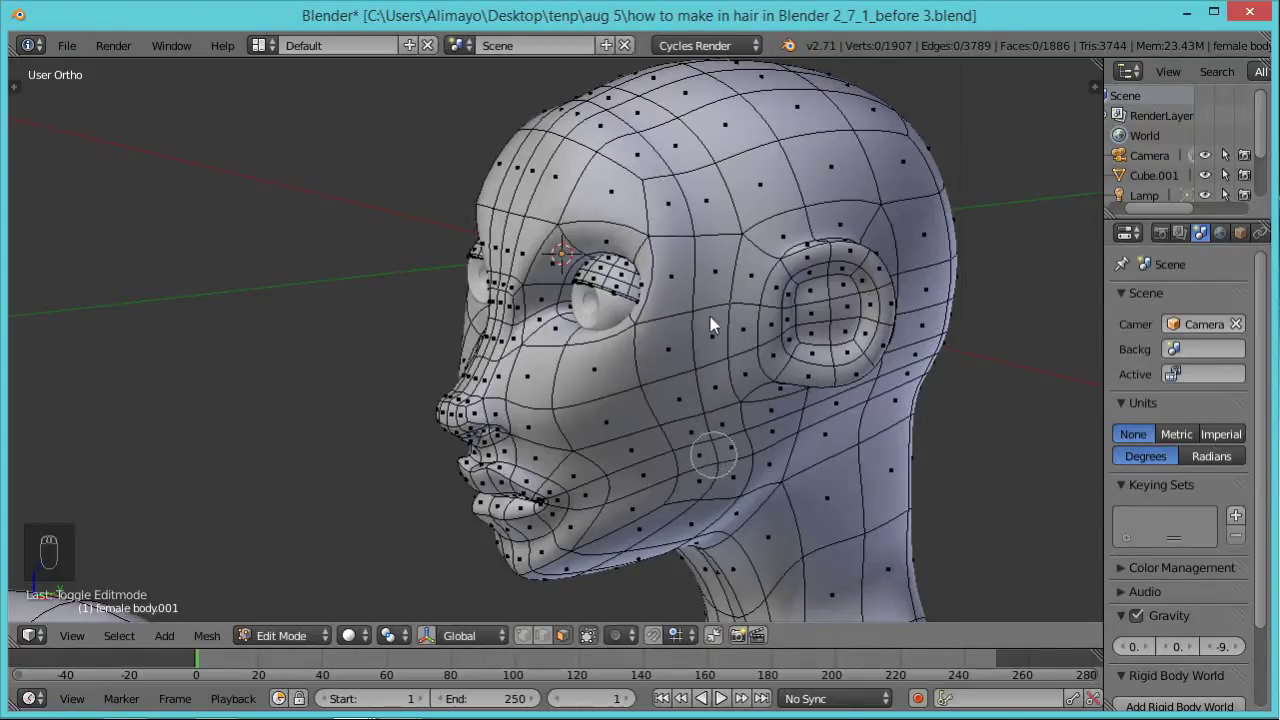
mouse_move(723, 191)
mouse_down()
mouse_move(789, 177)
mouse_move(703, 185)
mouse_move(655, 106)
mouse_move(714, 136)
mouse_move(843, 163)
mouse_up()
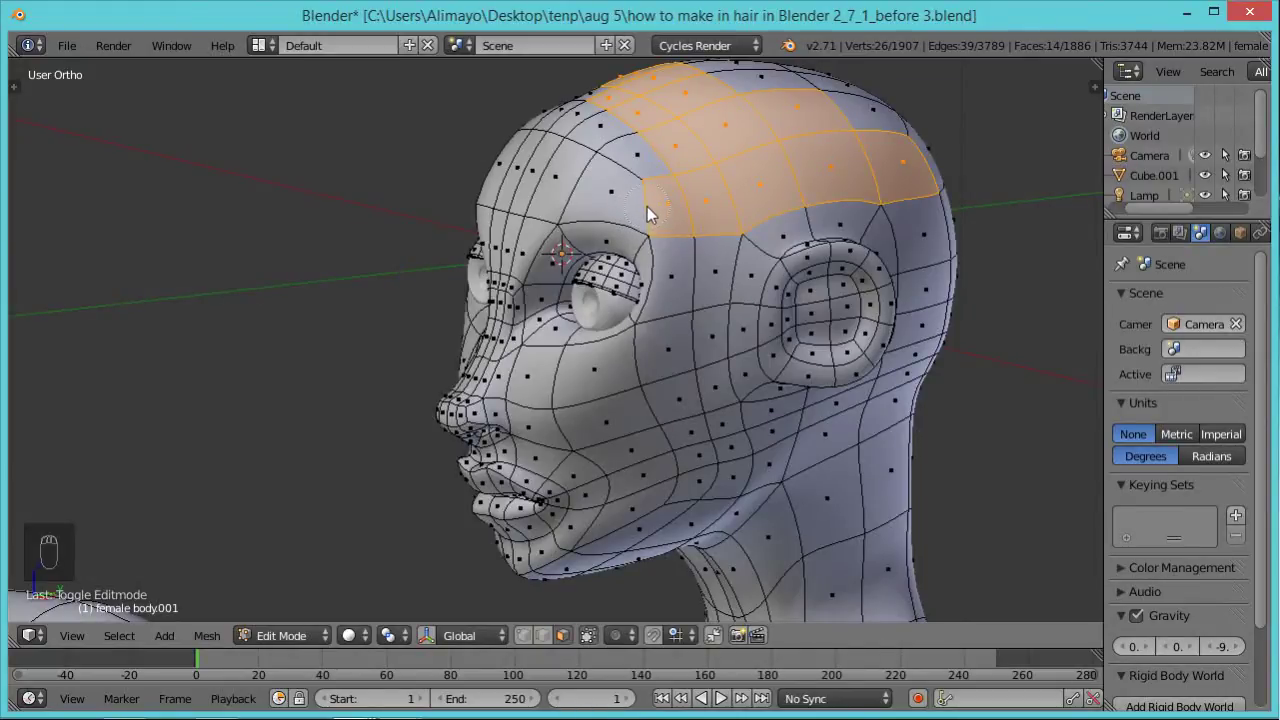
middle_click(645, 206)
mouse_move(655, 148)
mouse_down()
mouse_move(609, 116)
mouse_move(866, 114)
mouse_move(922, 175)
mouse_move(950, 288)
mouse_move(940, 347)
mouse_up()
right_click(955, 350)
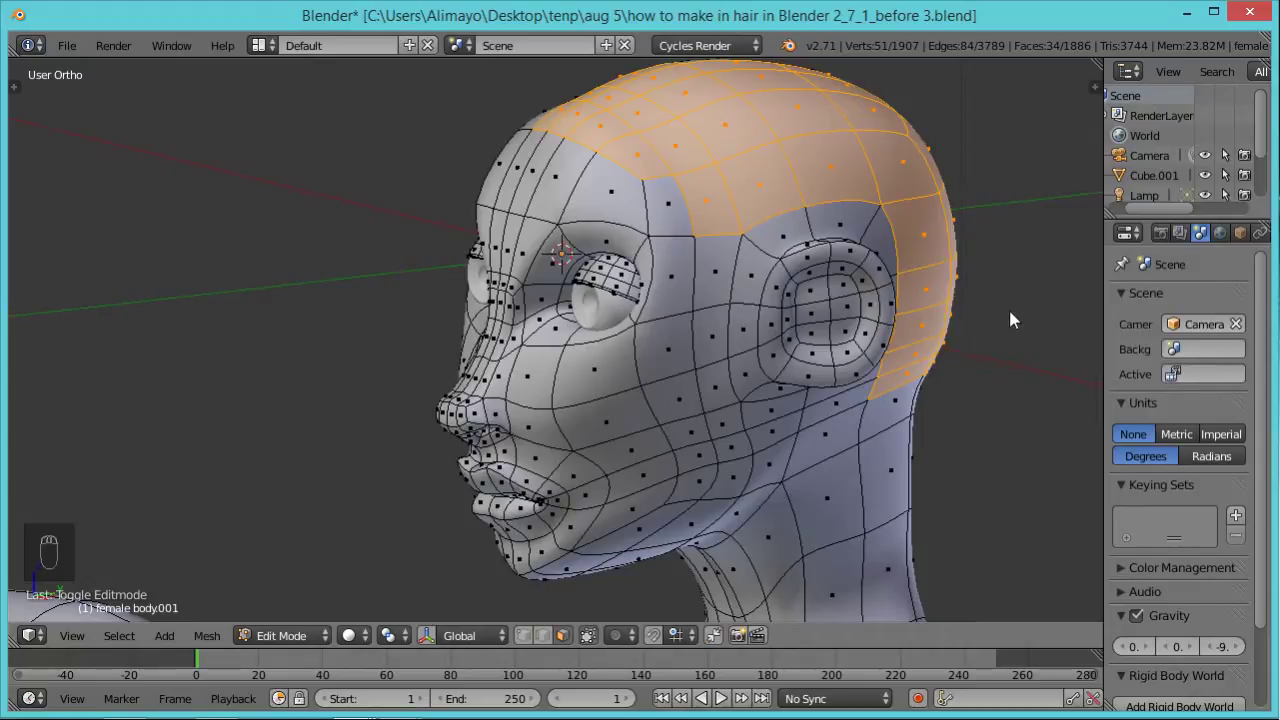
Add the remaining faces on the back of the head down to the nape to the selection.
middle_drag(1036, 270, 995, 345)
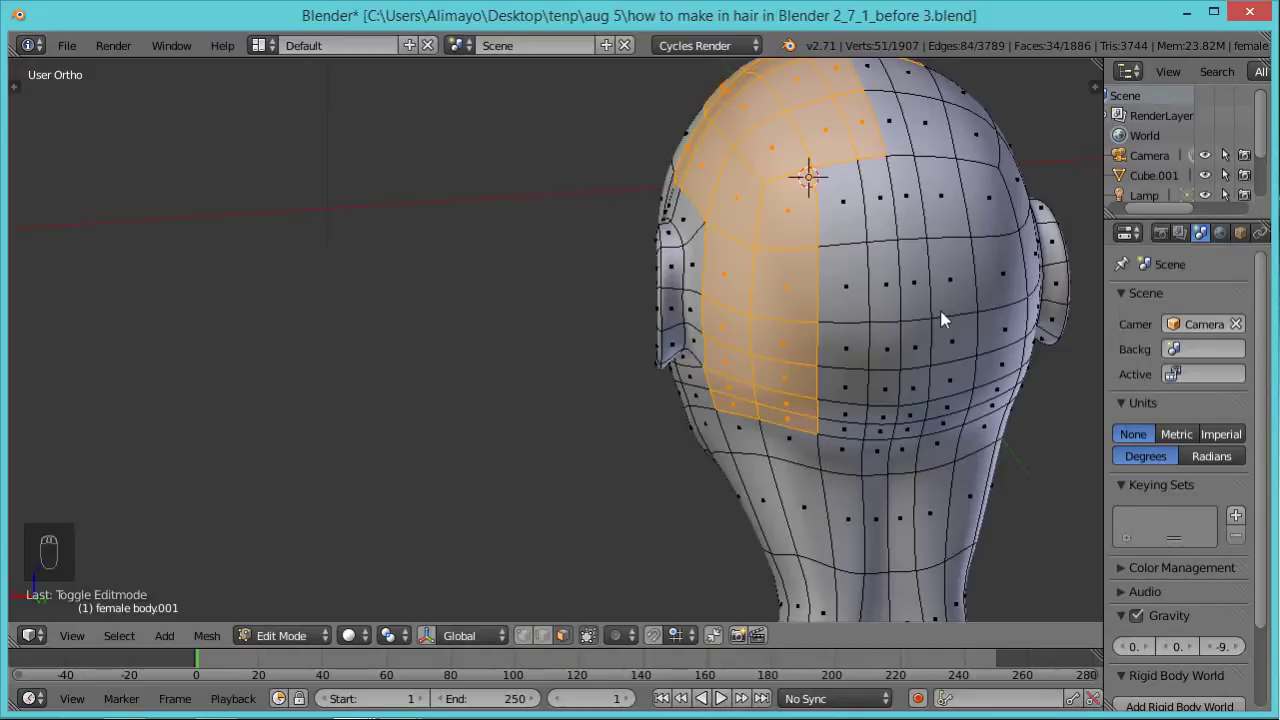
key(c)
mouse_move(940, 312)
mouse_down()
mouse_move(843, 349)
mouse_move(920, 384)
mouse_move(815, 450)
mouse_move(950, 460)
mouse_move(985, 180)
mouse_move(885, 122)
mouse_move(922, 108)
mouse_move(980, 191)
mouse_move(993, 263)
mouse_up()
mouse_move(1007, 316)
mouse_down()
mouse_move(1004, 359)
mouse_move(983, 357)
mouse_up()
right_click(985, 350)
Add the scalp faces above the right ear and forward to the hairline to the selection.
mouse_move(988, 336)
middle_down()
mouse_move(827, 342)
mouse_move(723, 325)
middle_up()
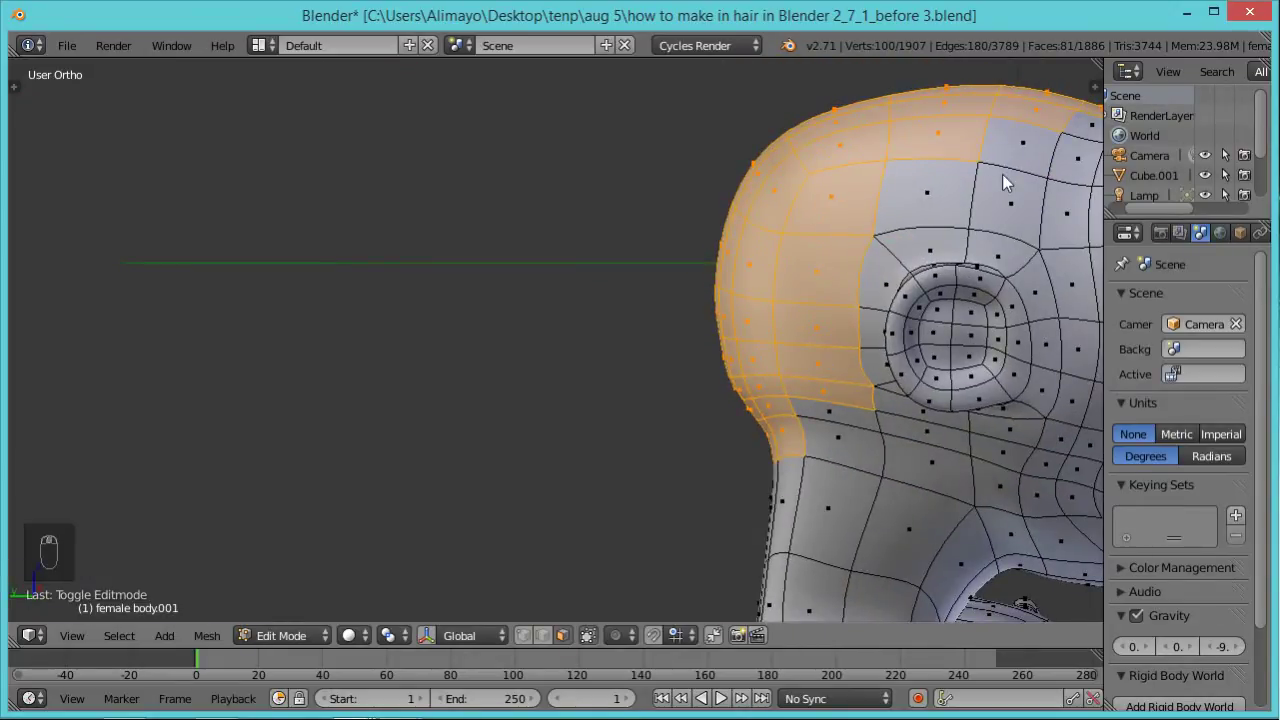
shift+middle_drag(1035, 204, 627, 182)
key(c)
mouse_move(621, 190)
mouse_down()
mouse_move(528, 184)
mouse_move(708, 106)
mouse_move(700, 120)
mouse_up()
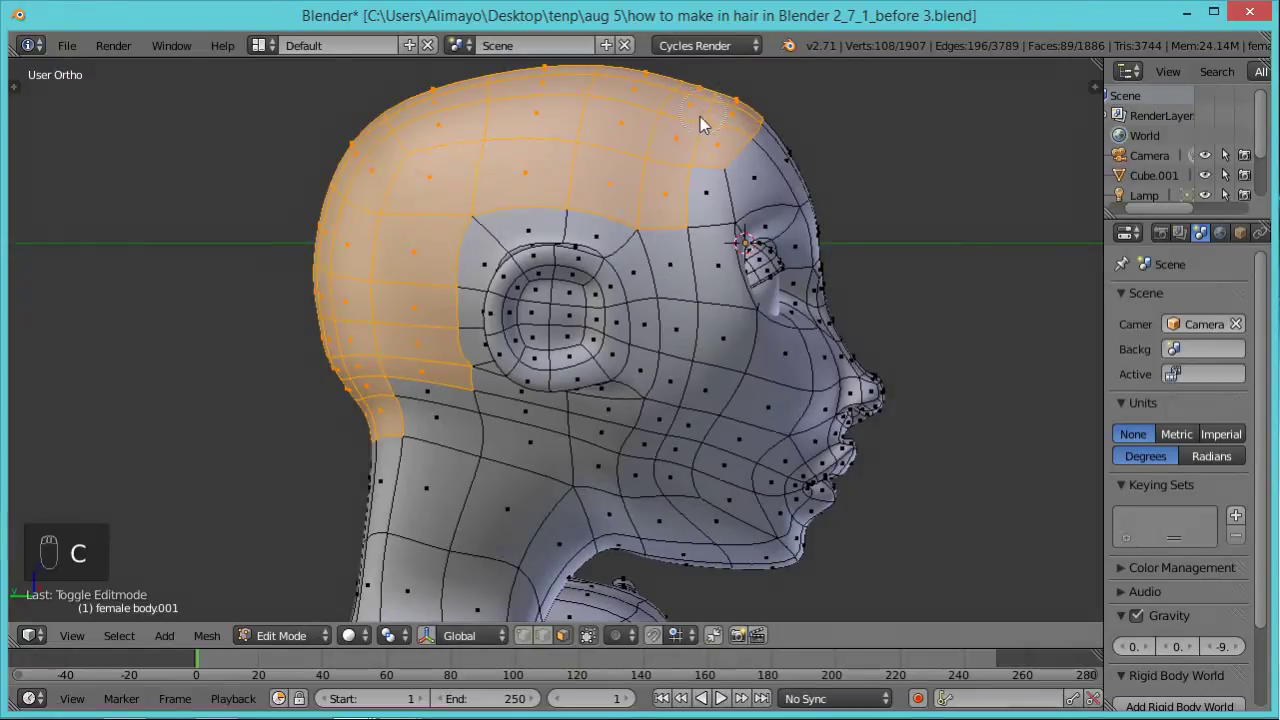
right_click(880, 294)
middle_drag(880, 294, 680, 295)
mouse_move(492, 179)
middle_down()
mouse_move(512, 209)
mouse_move(622, 222)
mouse_move(367, 198)
mouse_move(545, 215)
mouse_move(468, 231)
mouse_move(500, 194)
mouse_move(488, 187)
middle_up()
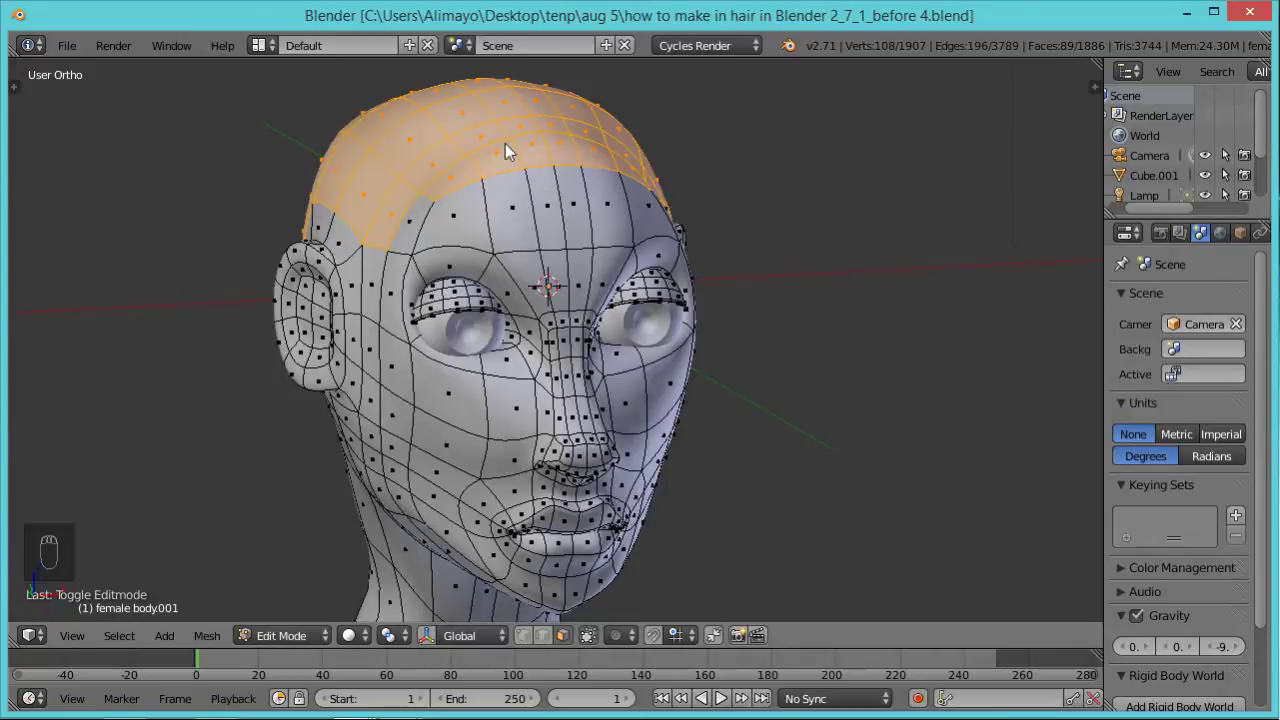
Add a strip of sideburn faces in front of the right ear, from the temple down to the jaw.
middle_drag(348, 220, 451, 193)
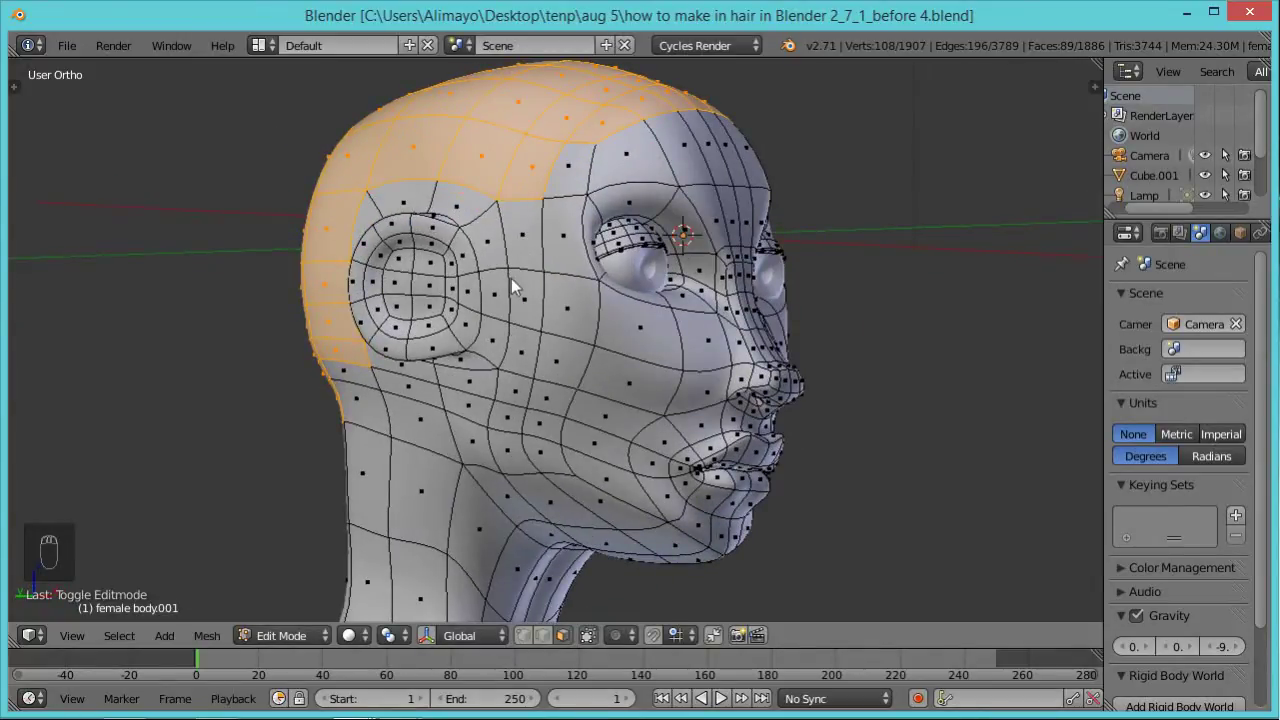
key(c)
drag(540, 302, 538, 428)
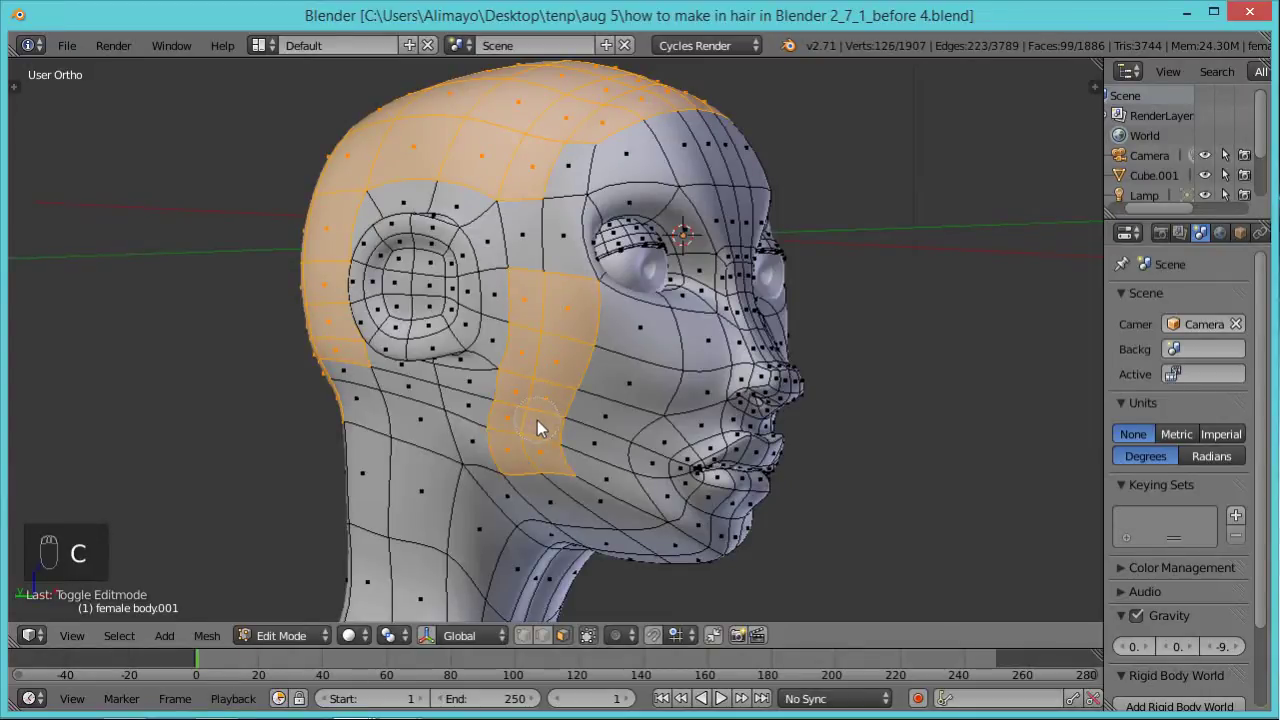
drag(548, 355, 543, 240)
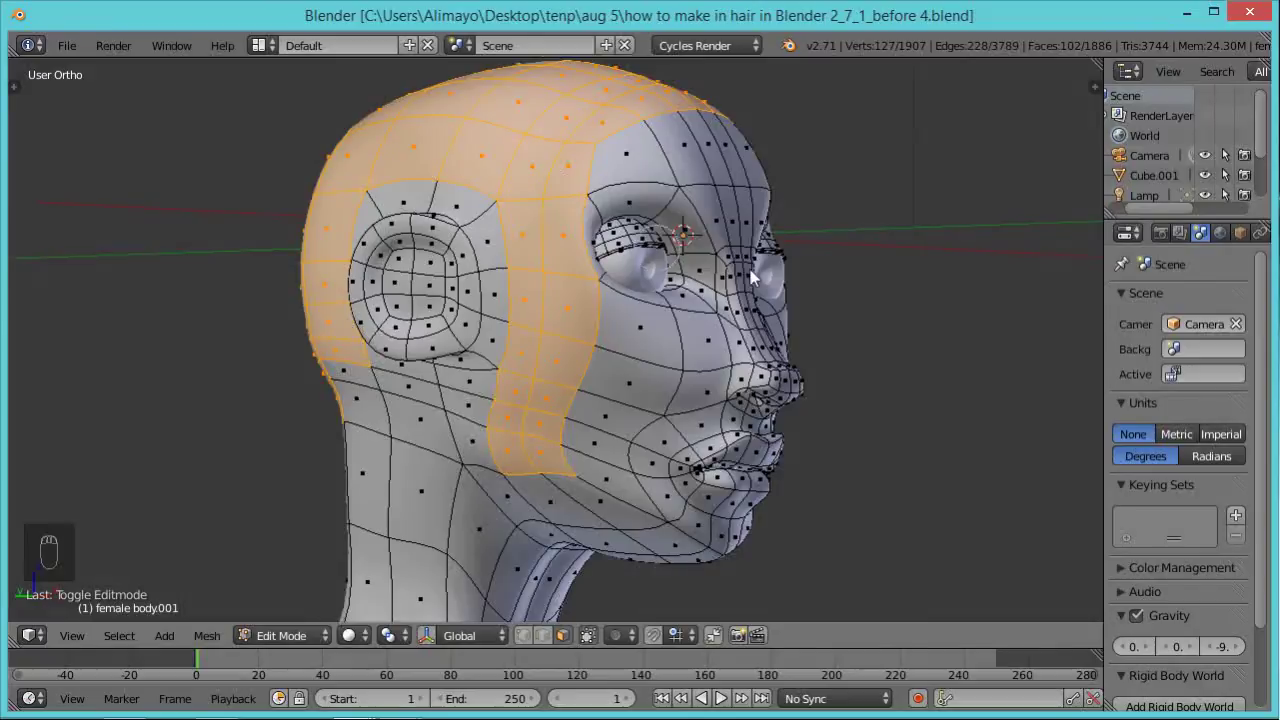
right_click(957, 257)
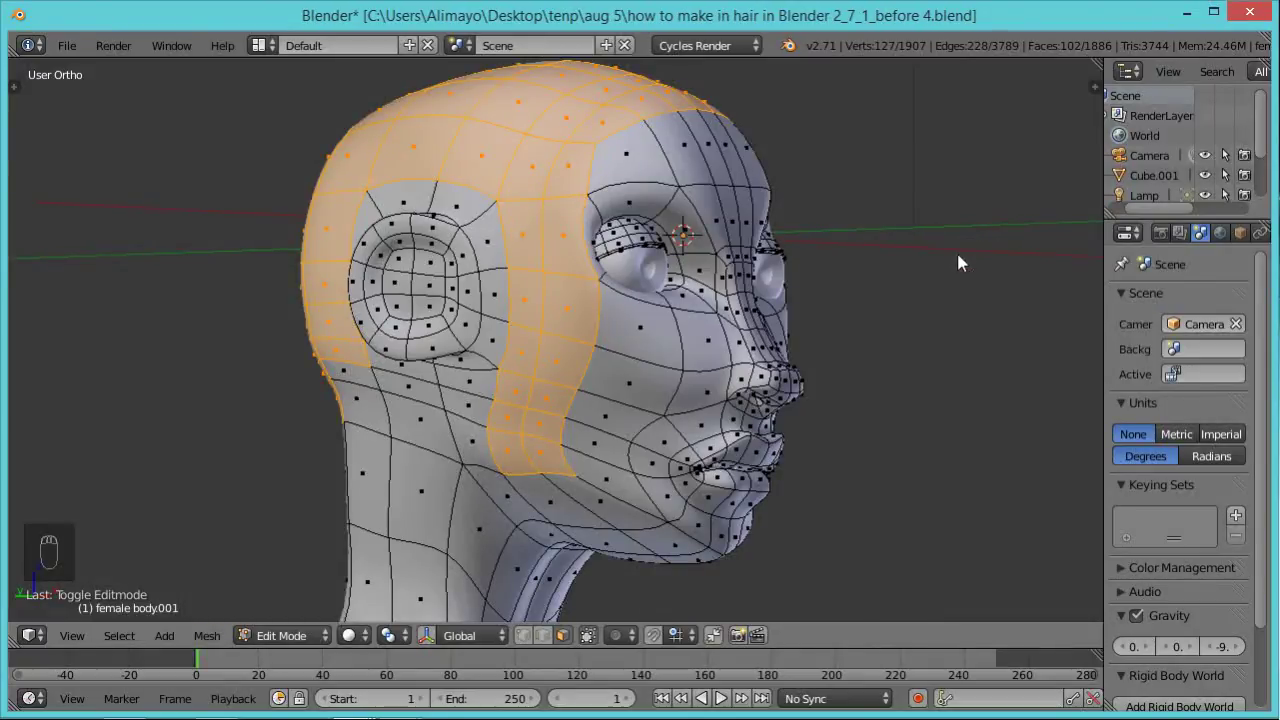
Add the faces bordering the front and upper edge of the right ear to the selection.
middle_drag(957, 261, 975, 282)
key(c)
mouse_move(554, 352)
mouse_down()
mouse_move(526, 240)
mouse_move(434, 197)
mouse_up()
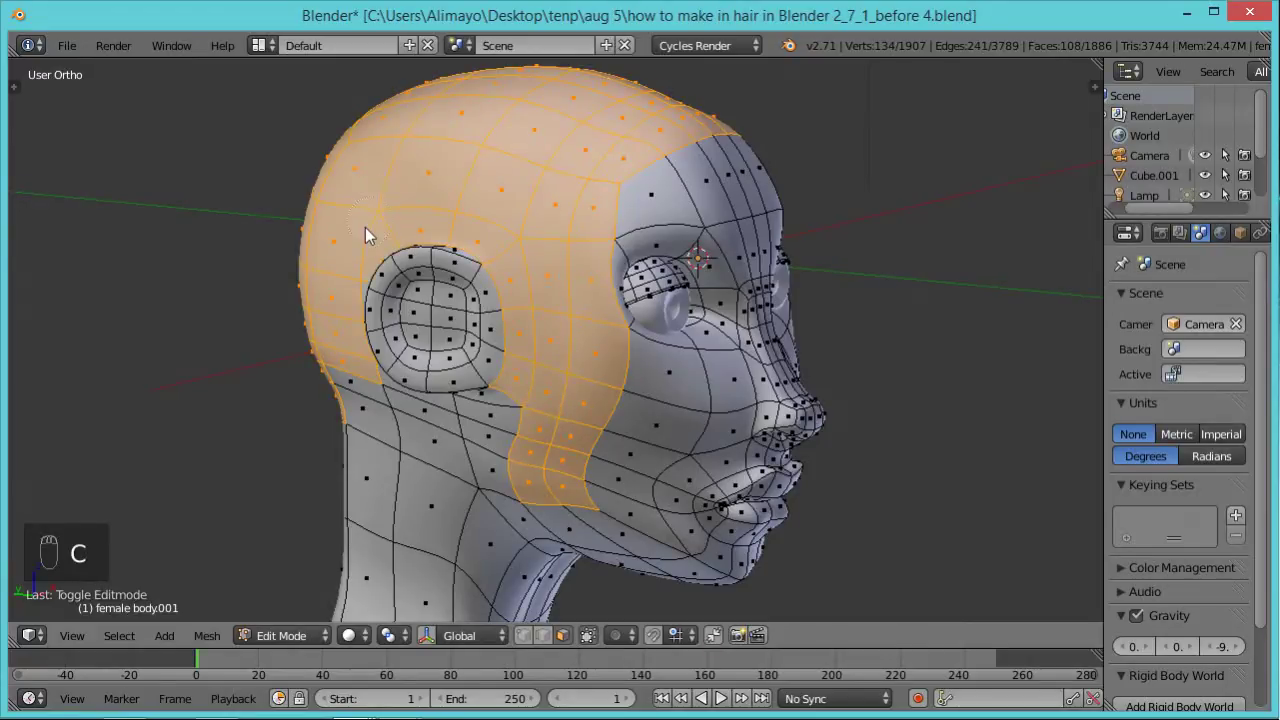
Add the faces directly behind the right ear and down the right side and back of the neck.
middle_drag(290, 309, 426, 298)
key(c)
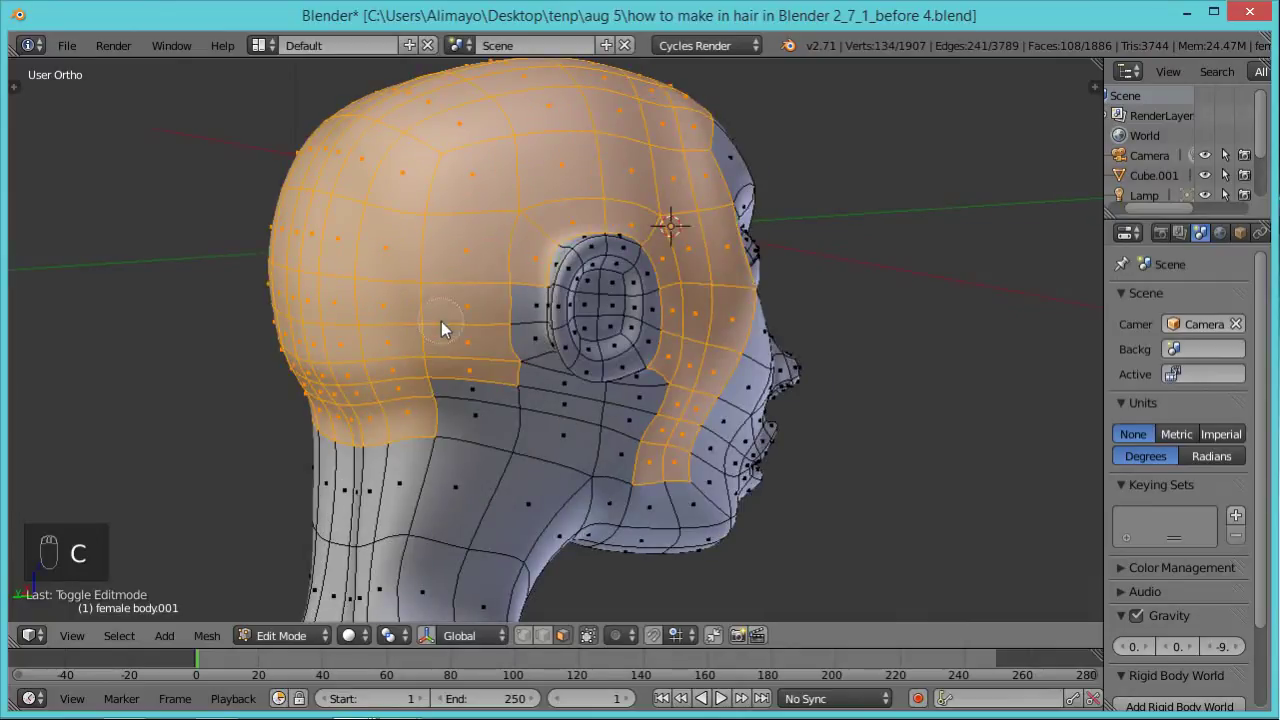
drag(479, 290, 493, 317)
mouse_move(500, 367)
mouse_down()
mouse_move(497, 398)
mouse_move(517, 409)
mouse_move(451, 449)
mouse_move(437, 480)
mouse_move(513, 449)
mouse_up()
middle_drag(565, 465, 582, 426)
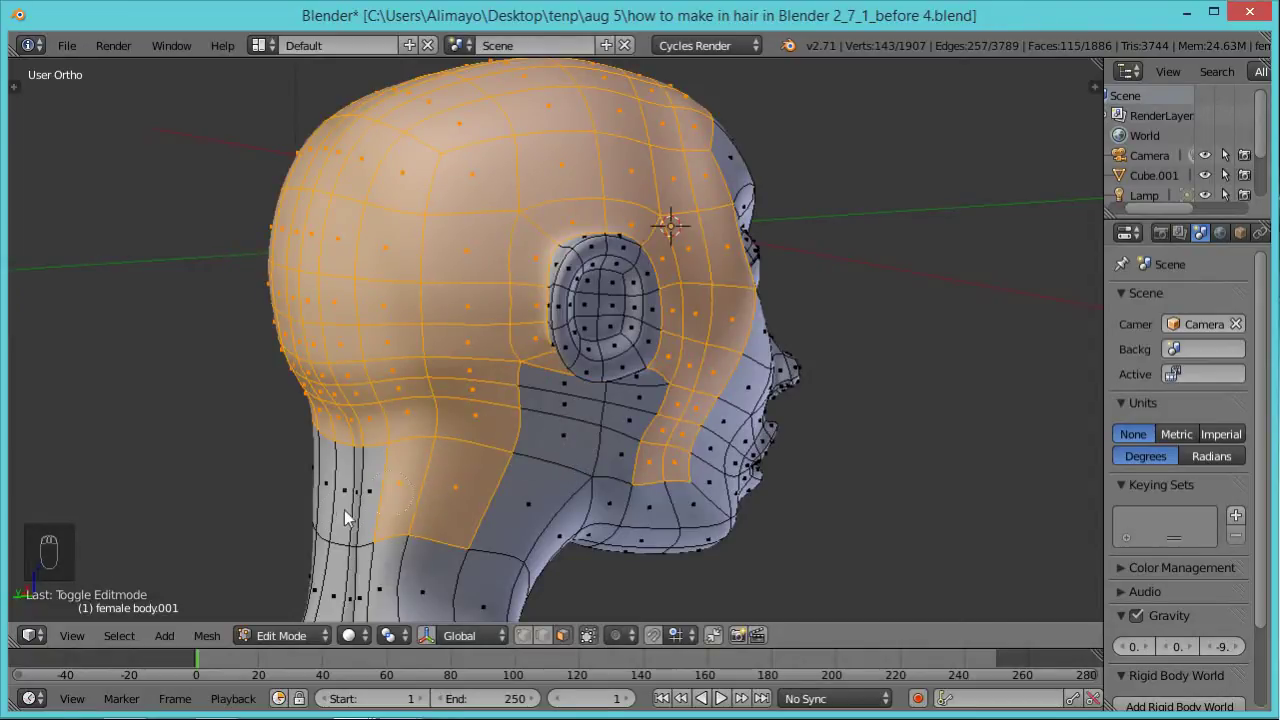
drag(373, 503, 317, 475)
right_click(327, 478)
Extend the face selection down the back of the neck onto the upper back.
scroll(320, 473, down, 3)
middle_drag(321, 478, 490, 518)
key(c)
mouse_move(490, 518)
mouse_down()
mouse_move(470, 560)
mouse_move(455, 462)
mouse_move(478, 464)
mouse_move(438, 578)
mouse_up()
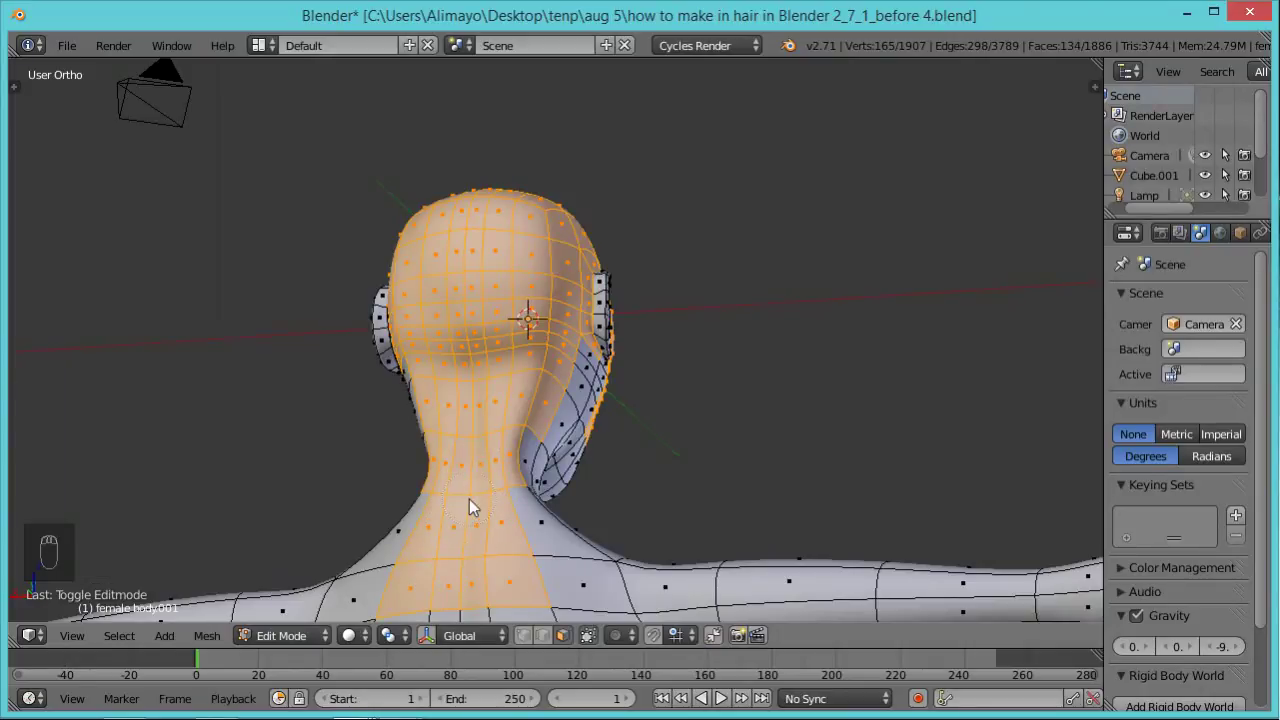
Deselect the lowest row of upper-back faces and add the faces along the left side of the neck.
scroll(469, 499, down, 3)
middle_drag(450, 507, 639, 577)
scroll(639, 566, up, 2)
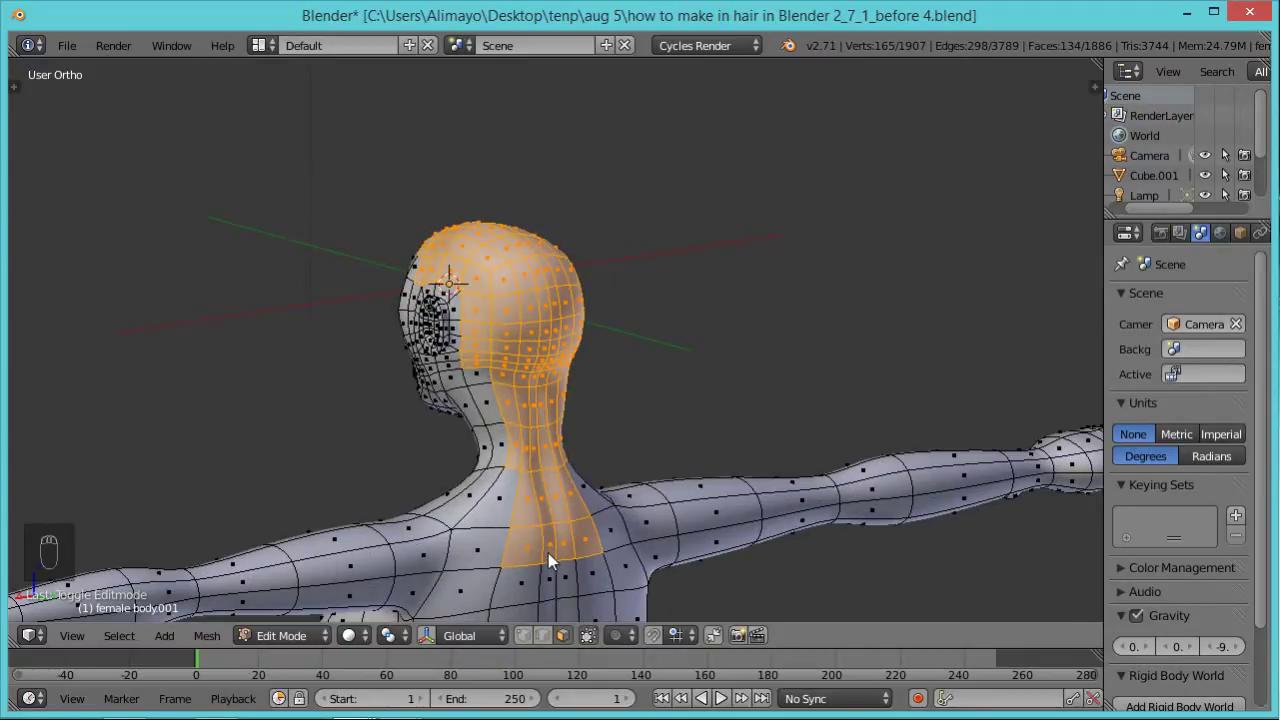
key(c)
mouse_move(555, 559)
middle_down()
mouse_move(590, 555)
mouse_move(537, 515)
middle_up()
drag(537, 515, 535, 505)
right_click(515, 406)
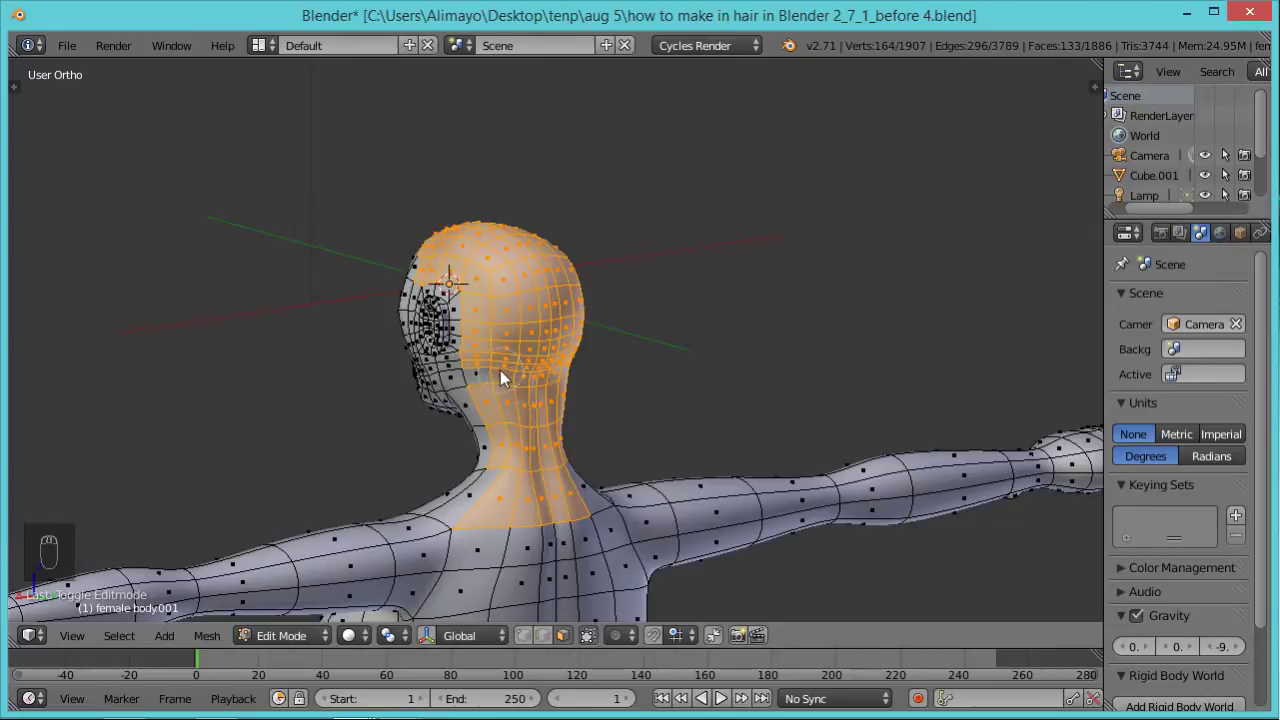
Add the missed faces at the nape and the neck faces below the left ear to the selection.
key(c)
click(563, 498)
right_click(546, 483)
mouse_move(546, 483)
middle_down()
mouse_move(356, 487)
mouse_move(608, 503)
middle_up()
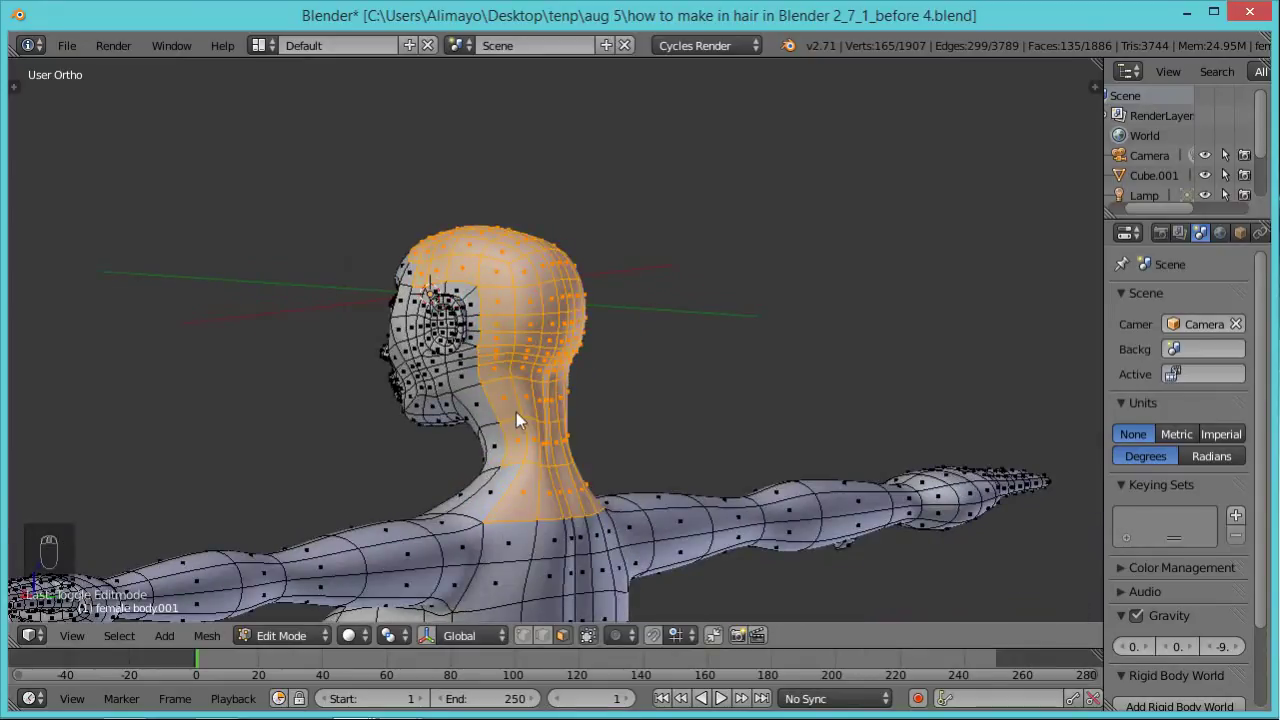
key(c)
drag(500, 402, 503, 397)
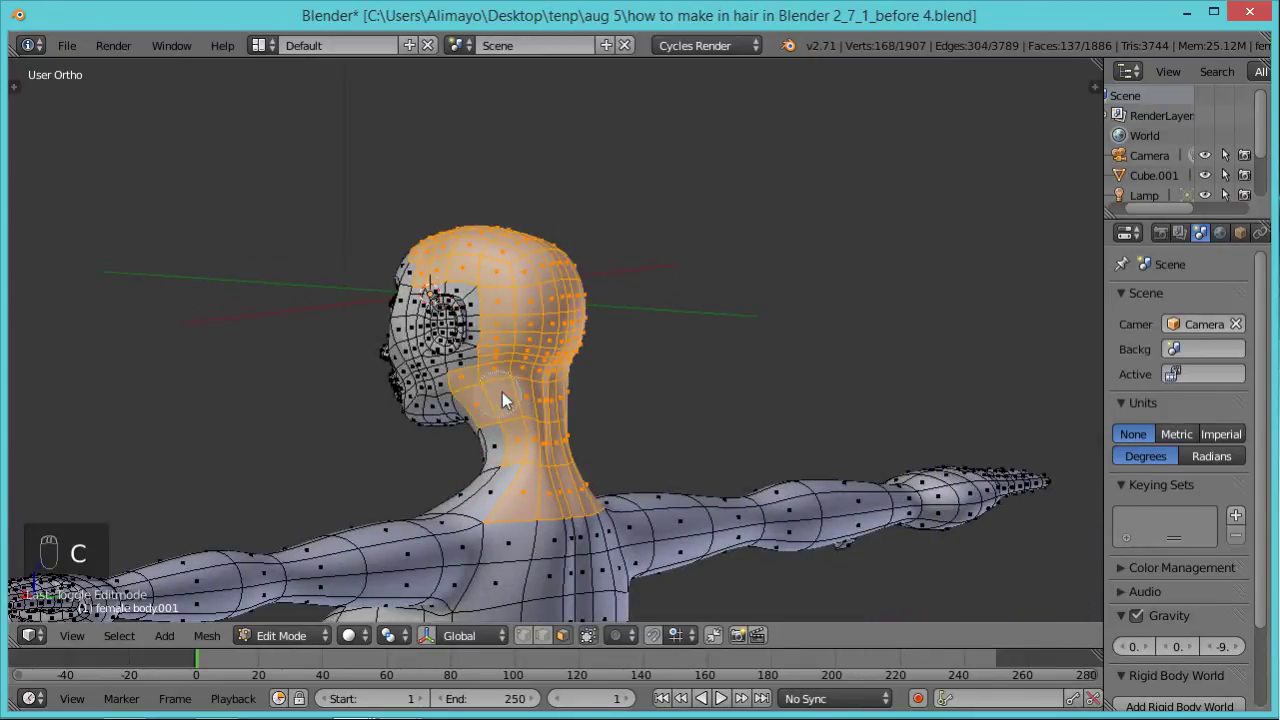
right_click(691, 369)
mouse_move(691, 369)
middle_down()
mouse_move(306, 397)
mouse_move(443, 380)
mouse_move(614, 392)
middle_up()
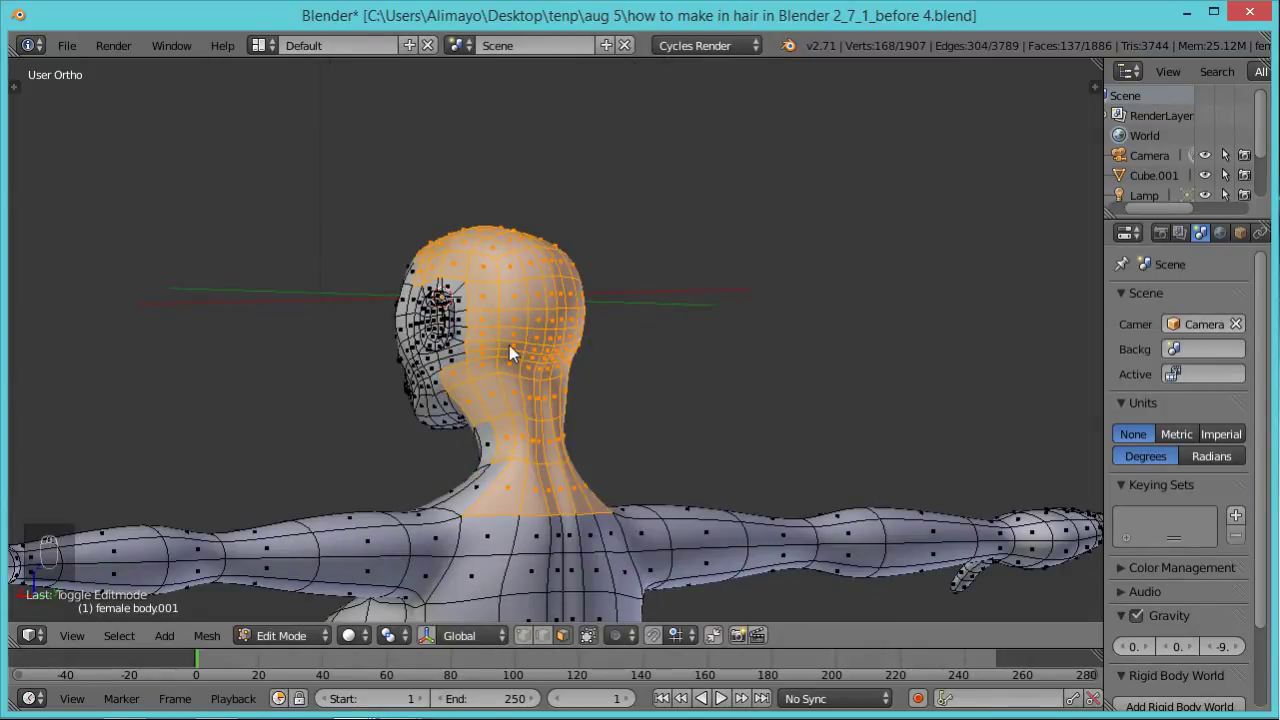
Add the faces directly behind and just below the left ear to the selection.
scroll(509, 345, up, 4)
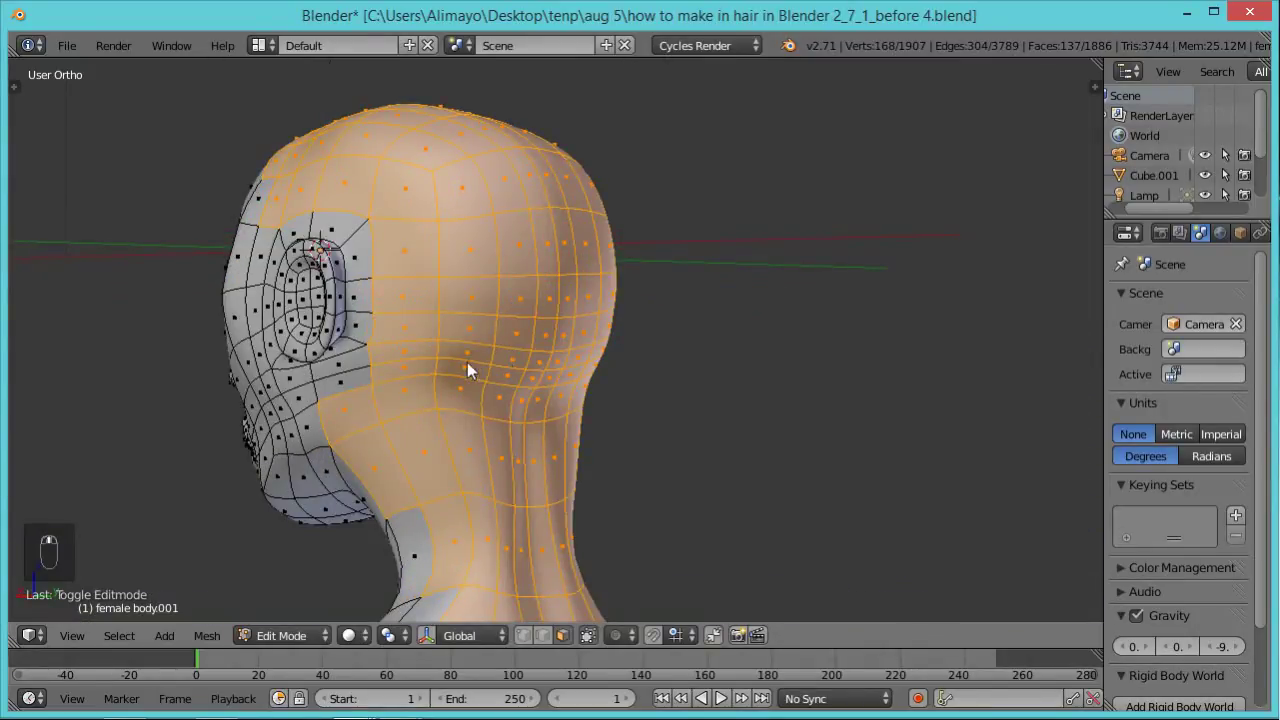
mouse_move(758, 378)
middle_down()
mouse_move(714, 351)
mouse_move(762, 371)
middle_up()
key(c)
mouse_move(700, 386)
mouse_down()
mouse_move(655, 395)
mouse_move(667, 315)
mouse_move(625, 226)
mouse_move(584, 210)
mouse_move(685, 320)
mouse_move(657, 407)
mouse_move(665, 384)
mouse_up()
middle_drag(674, 388, 630, 362)
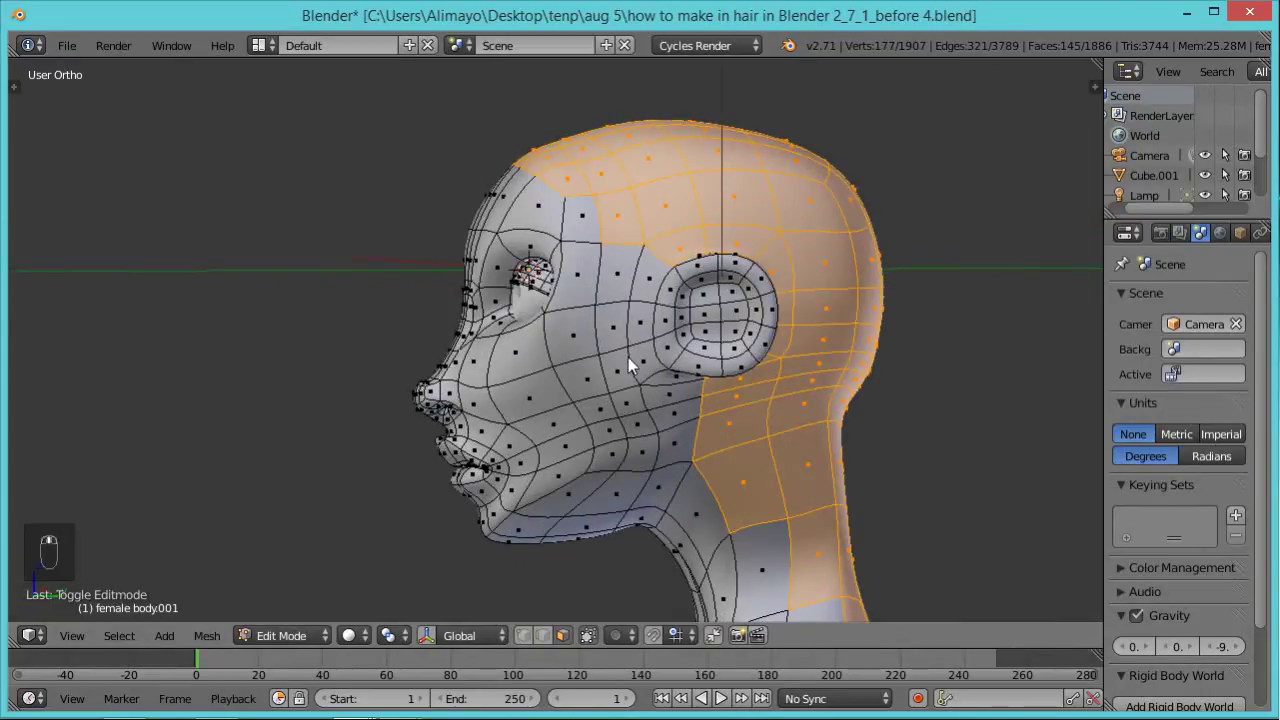
Add the left temple faces and the sideburn strip in front of the left ear to the selection.
key(c)
mouse_move(623, 360)
mouse_down()
mouse_move(628, 403)
mouse_move(613, 360)
mouse_move(623, 243)
mouse_up()
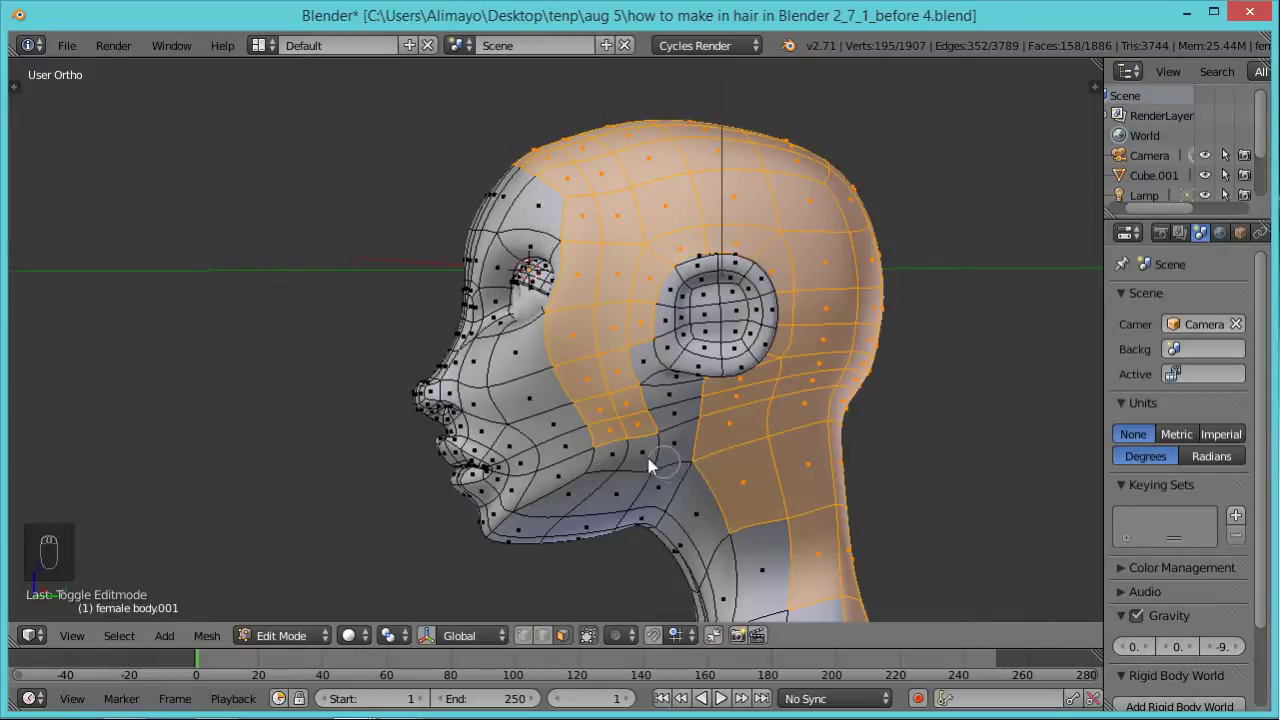
drag(640, 456, 634, 451)
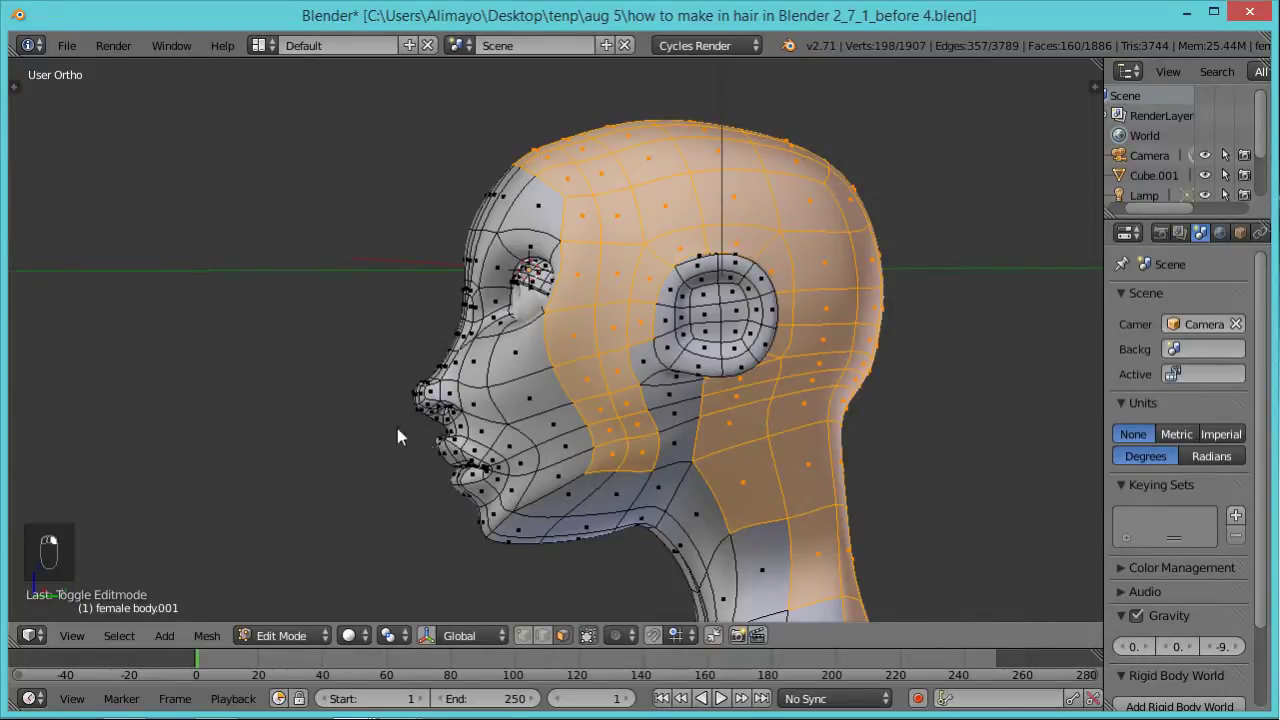
Deselect the faces on the side of the neck beneath the left ear.
middle_drag(367, 398, 768, 322)
shift+click(754, 321)
middle_drag(746, 376, 664, 451)
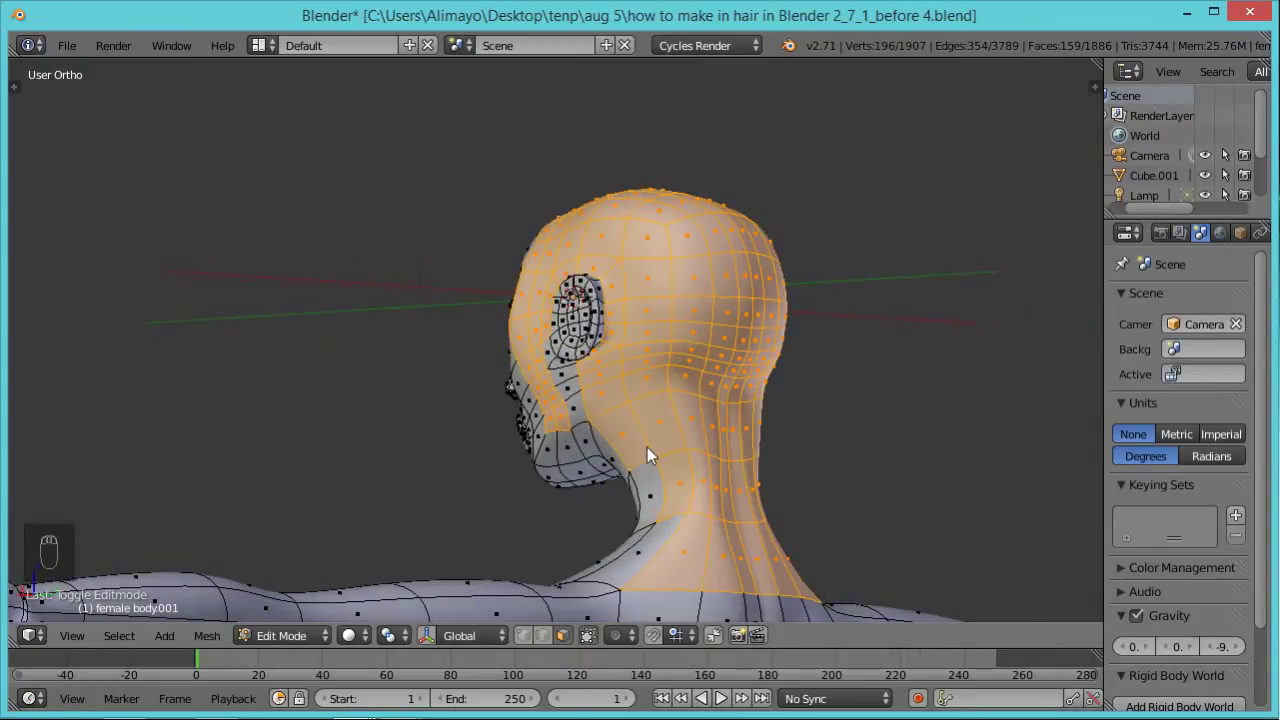
key(c)
mouse_move(623, 433)
middle_down()
mouse_move(601, 382)
mouse_move(632, 495)
middle_up()
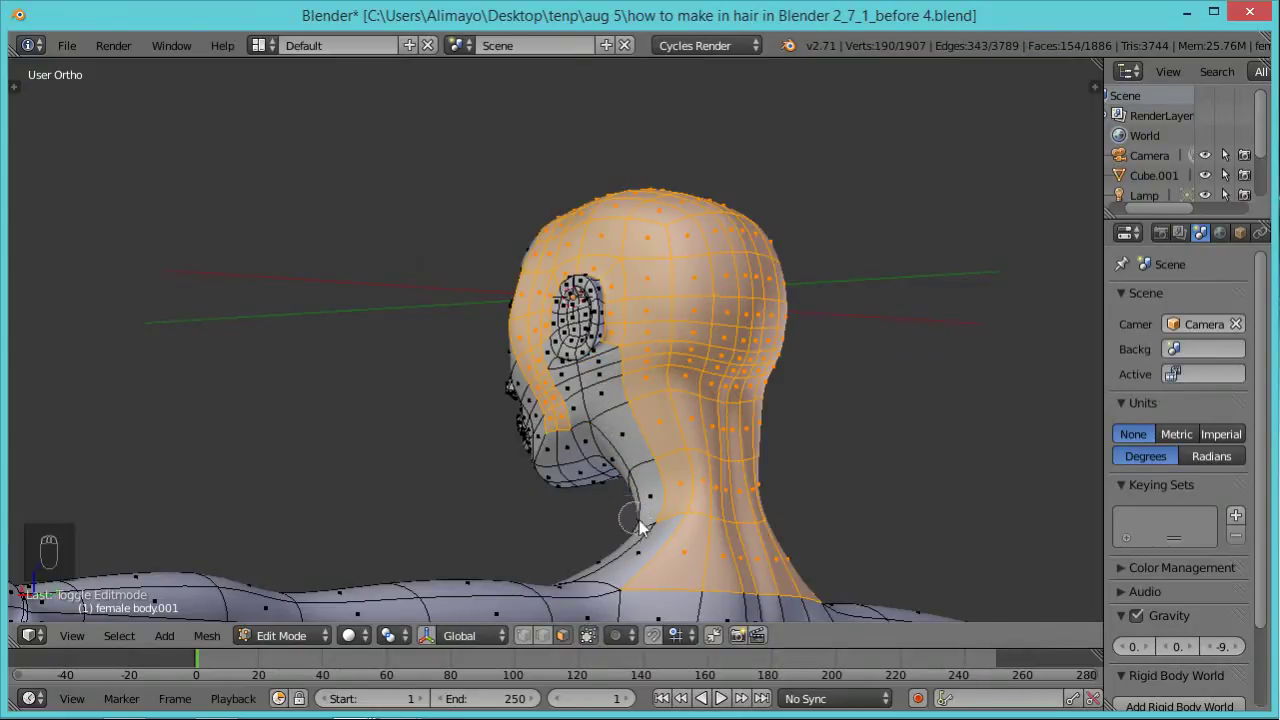
Add the missed faces around the lower neck to the selection.
click(662, 551)
middle_drag(862, 516, 563, 560)
key(c)
click(693, 570)
click(665, 509)
right_click(665, 519)
middle_drag(943, 444, 720, 500)
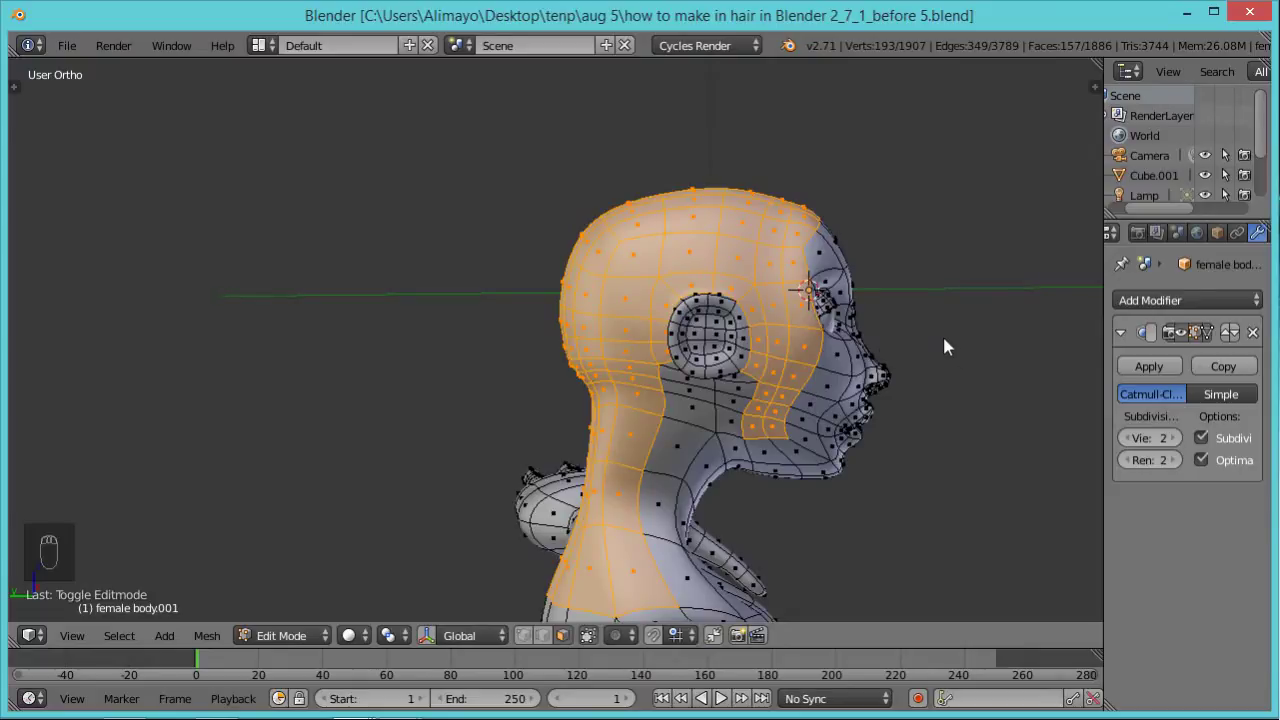
Duplicate the selected scalp and neck faces and move the copy along the X axis until it stands clear beside the head.
key(shift+d)
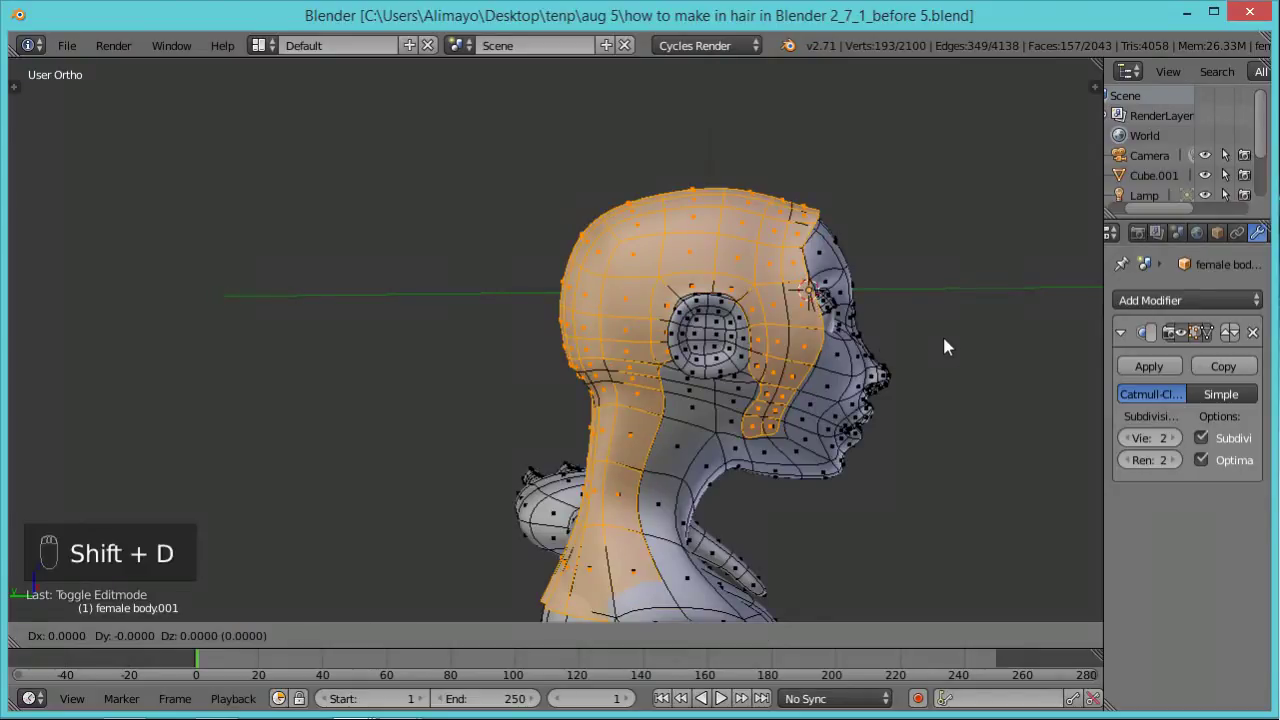
right_click(944, 346)
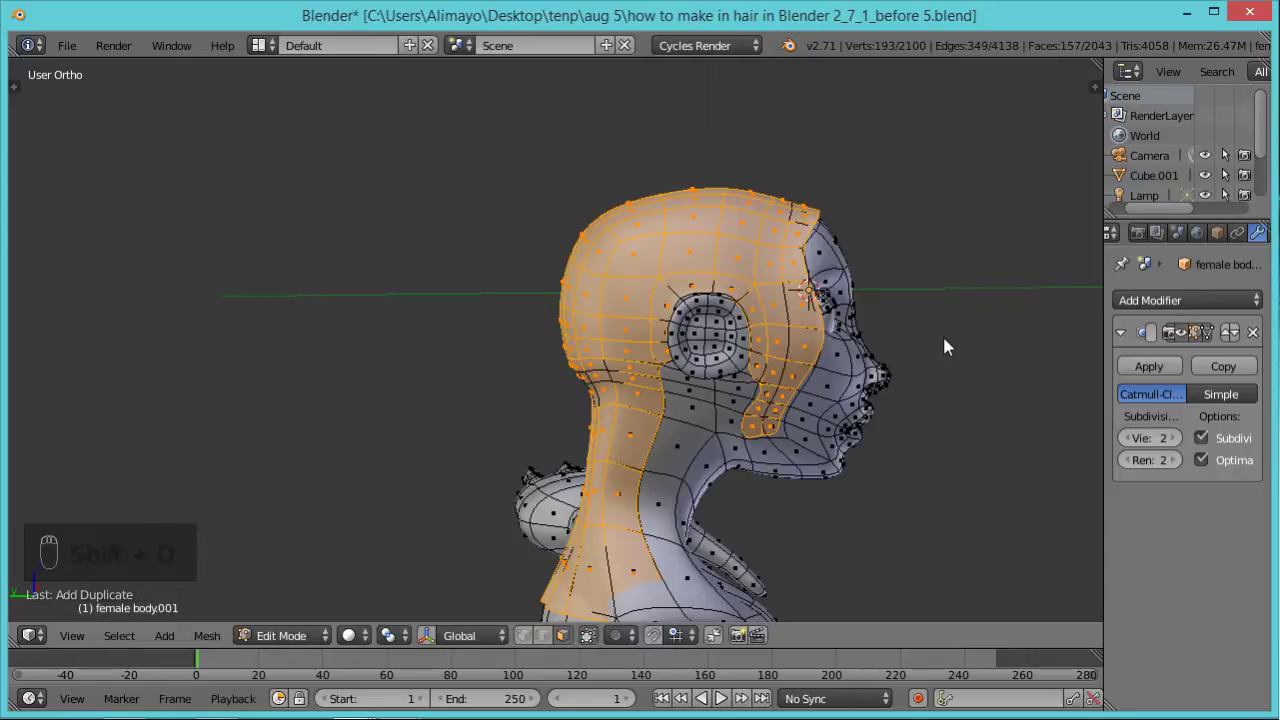
scroll(944, 346, down, 2)
middle_drag(944, 339, 793, 342)
key(ctrl+space)
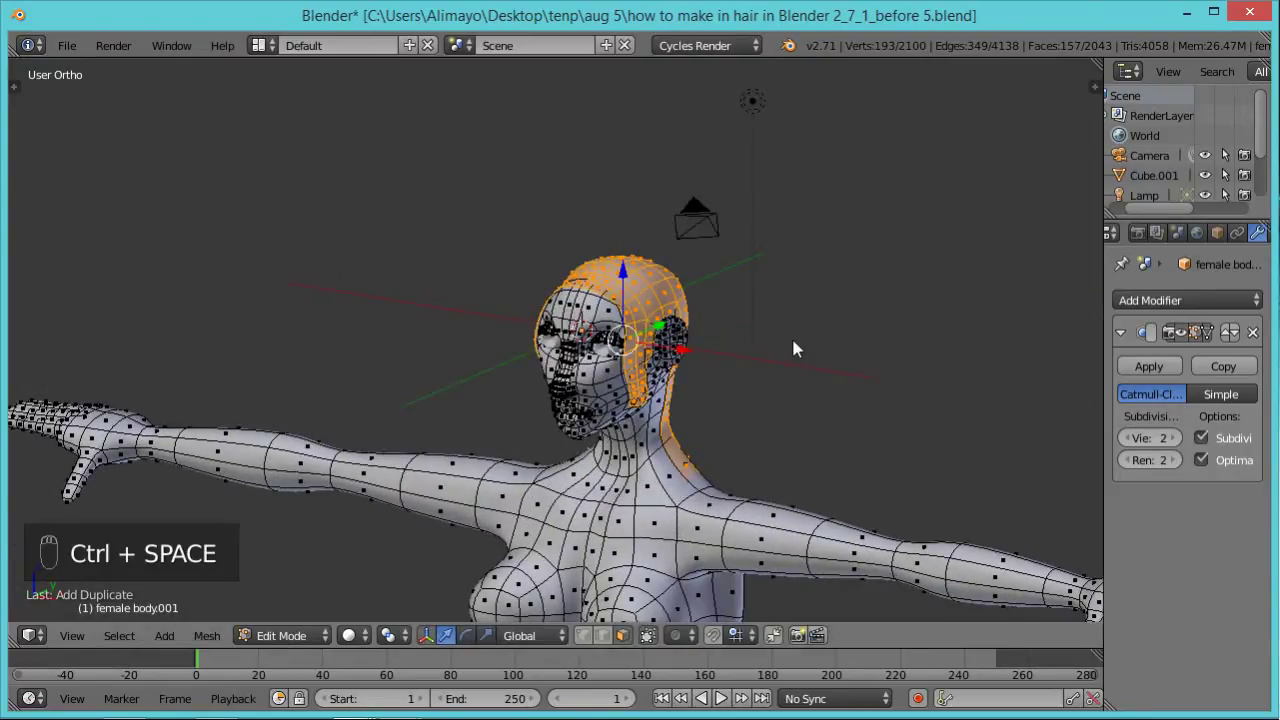
scroll(740, 340, up, 2)
scroll(672, 341, up, 2)
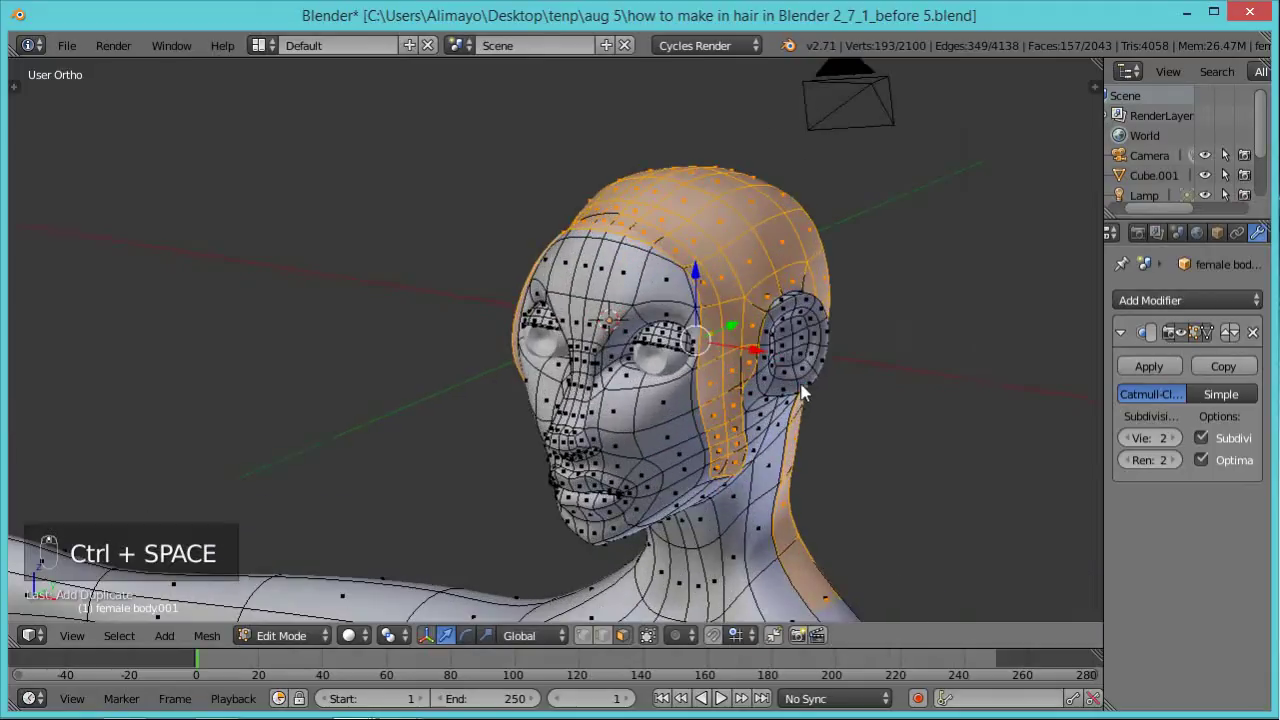
key(ctrl+space)
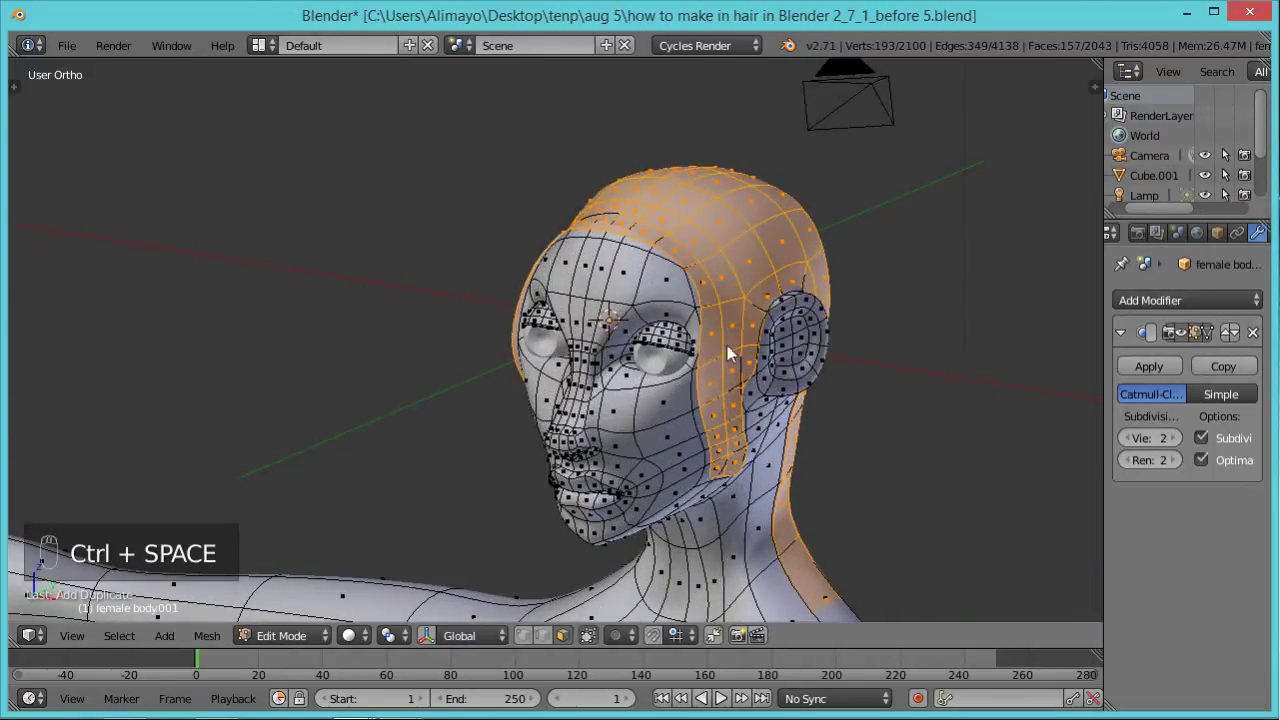
key(ctrl+space)
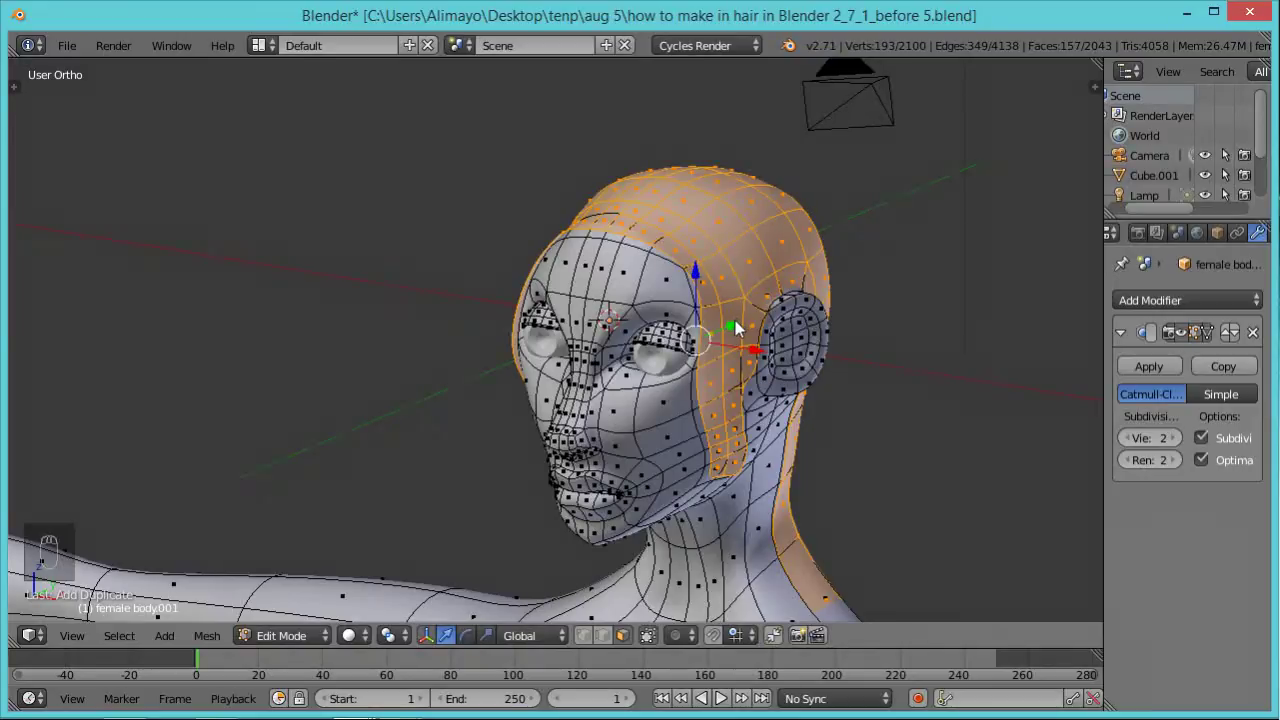
middle_drag(760, 370, 564, 412)
drag(448, 336, 826, 363)
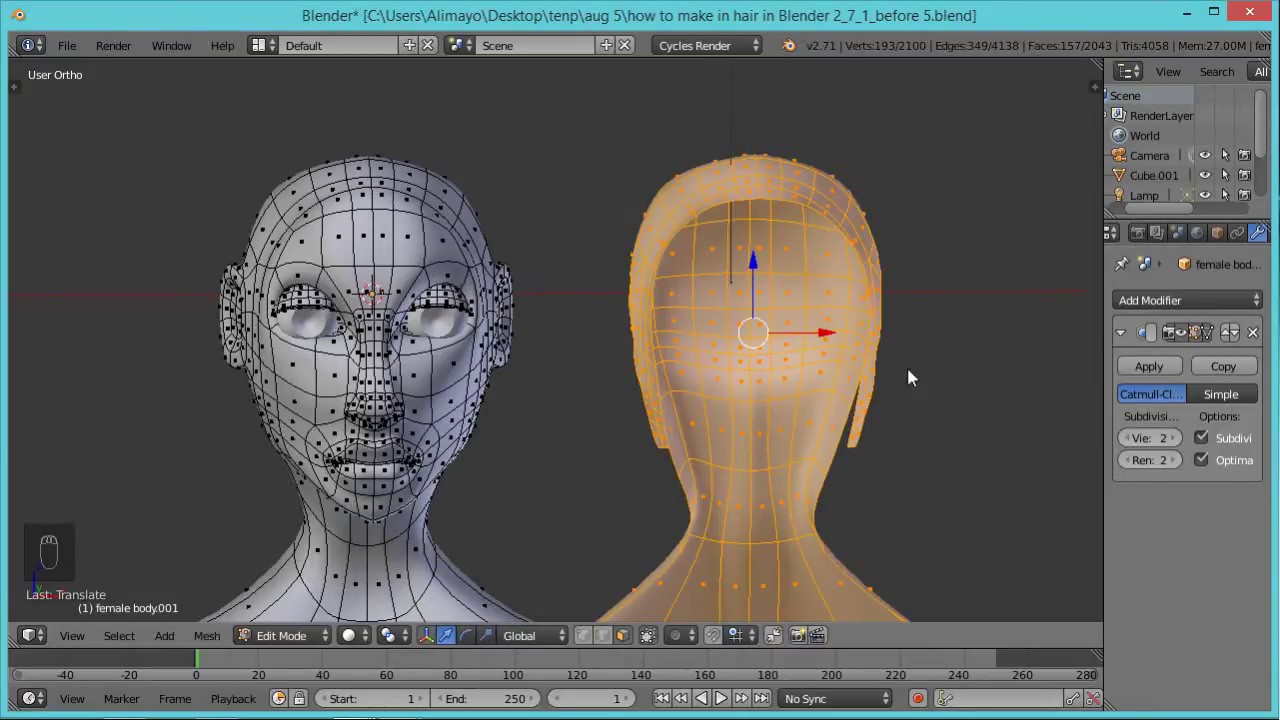
Separate the copied faces into a new object, enlarge the object list, and return to Object Mode.
key(p)
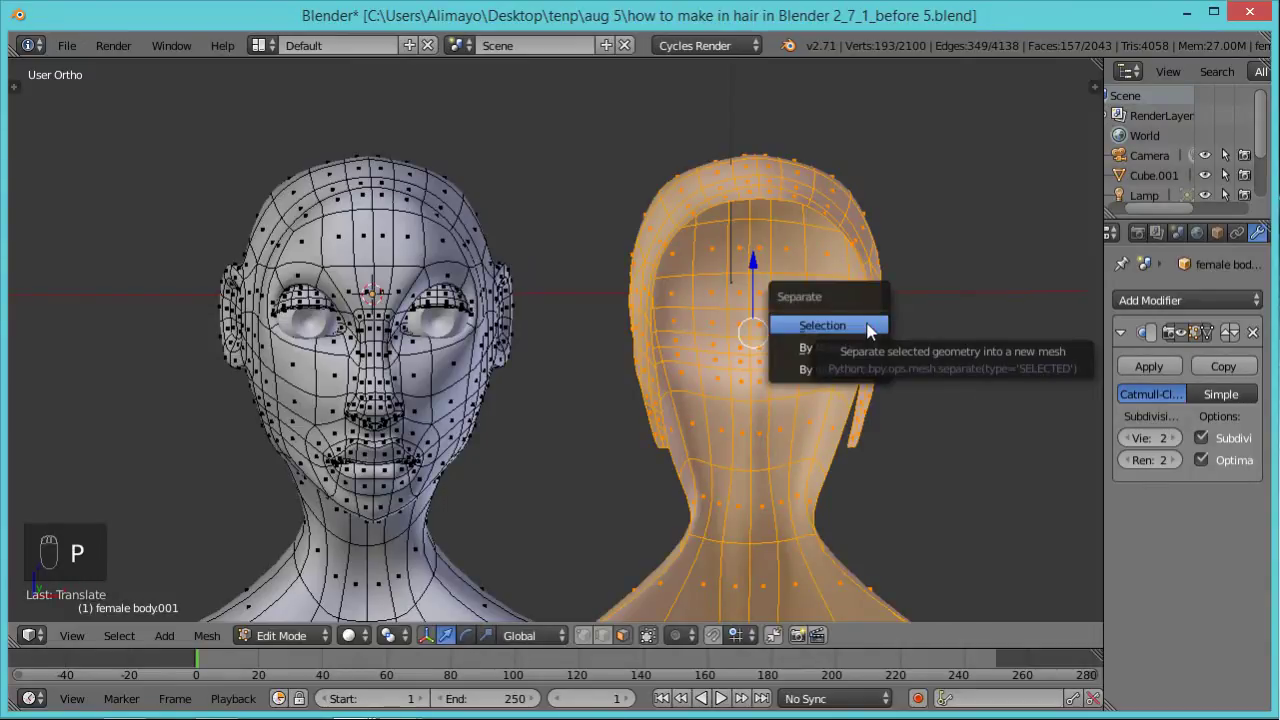
click(866, 326)
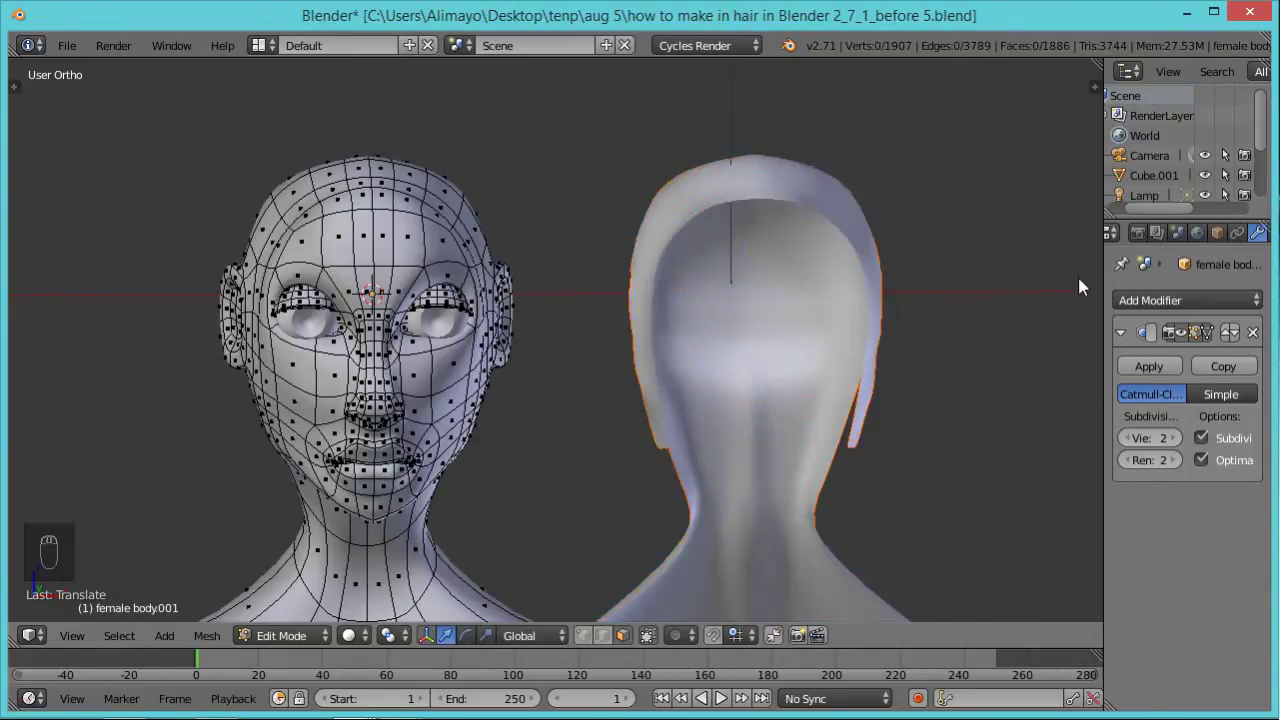
drag(1199, 218, 1174, 346)
click(1220, 256)
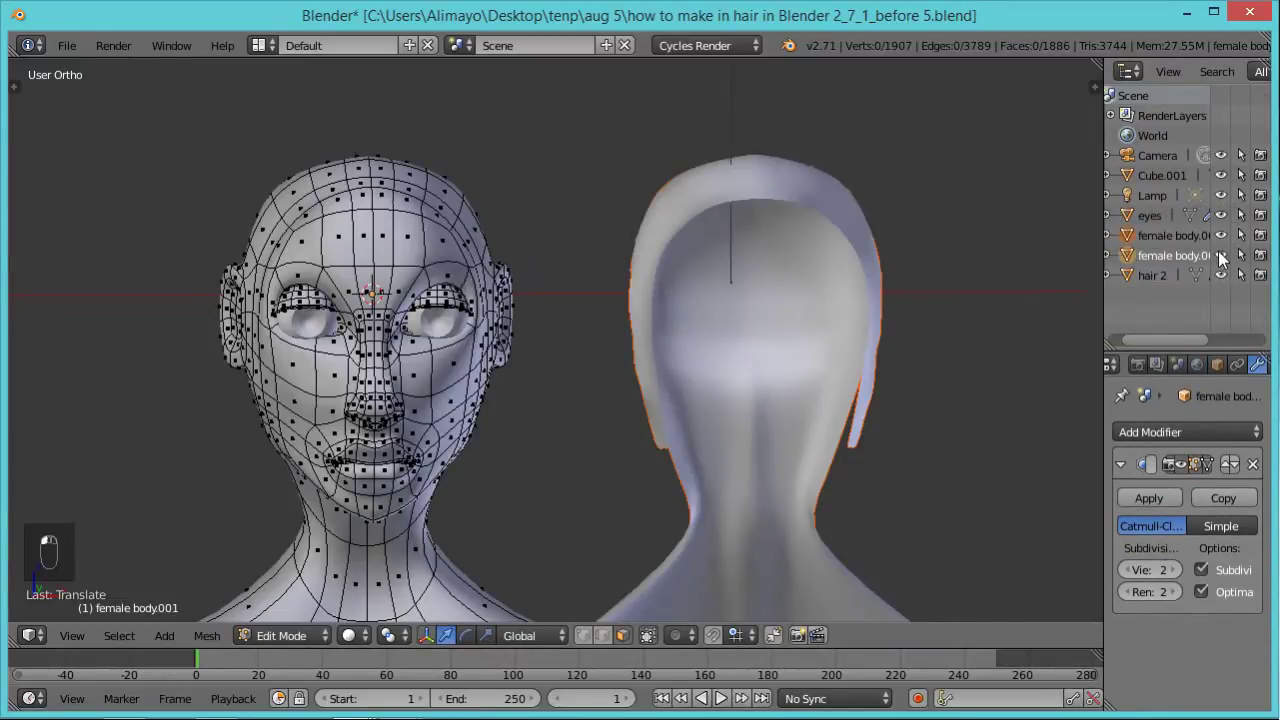
click(304, 638)
click(316, 611)
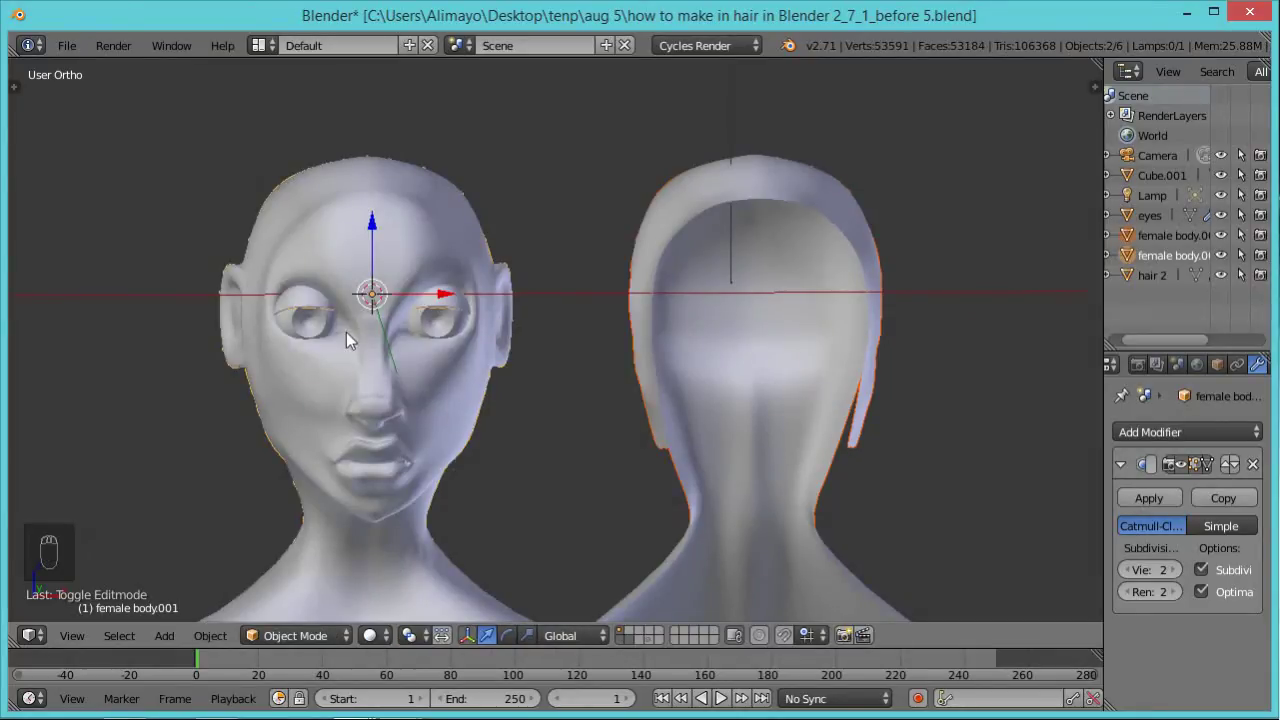
Widen the object list and toggle the visibility of female body.000 and female body.001 to identify the separated piece.
drag(1104, 308, 1030, 299)
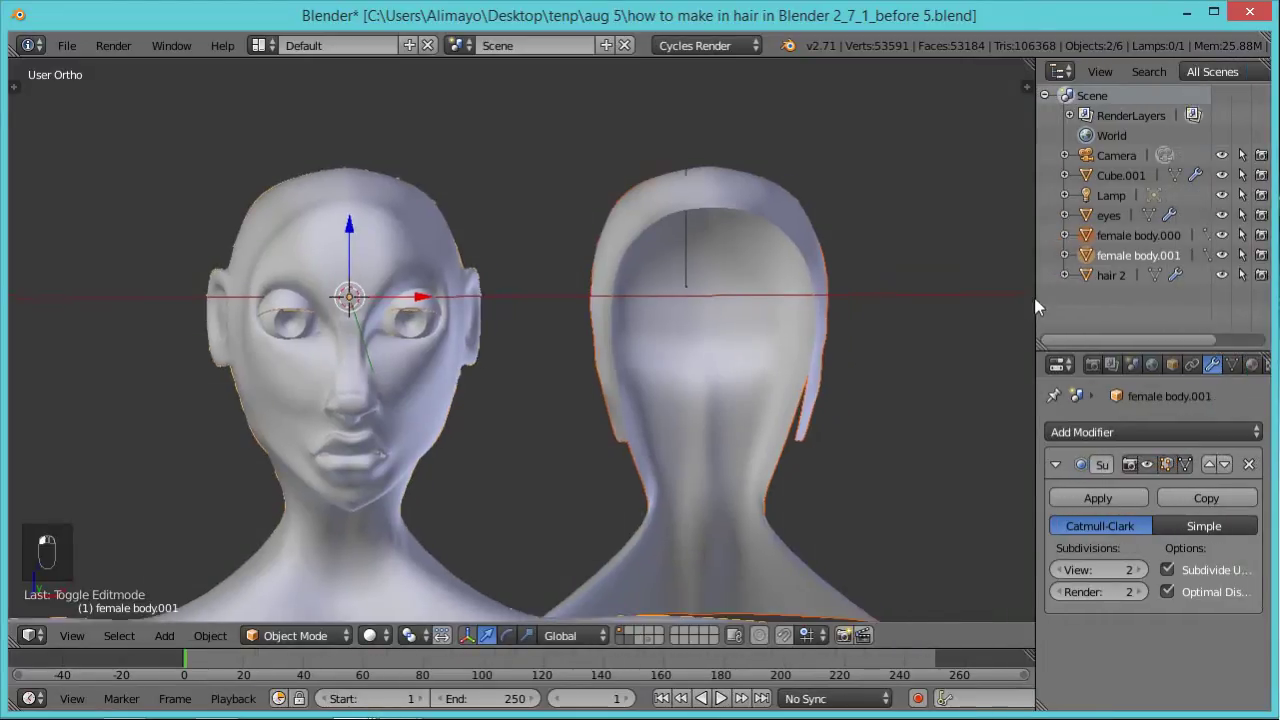
click(1221, 235)
click(1221, 235)
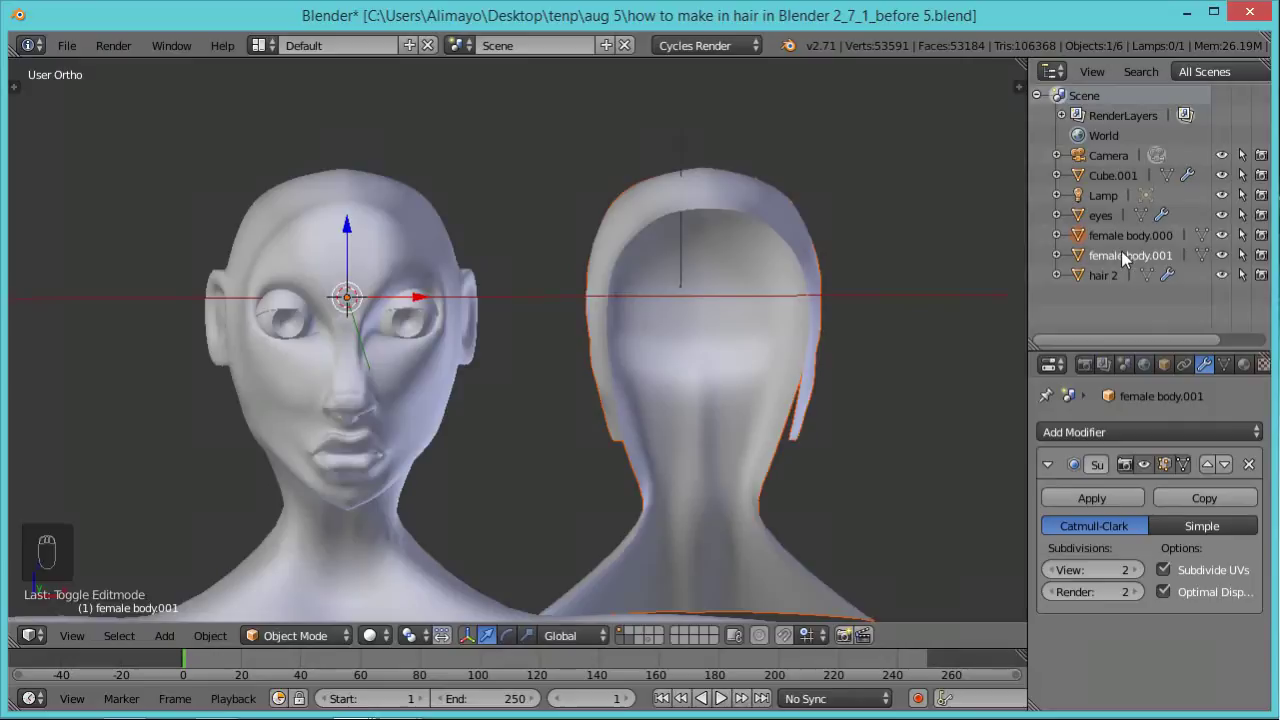
click(1221, 255)
click(1221, 255)
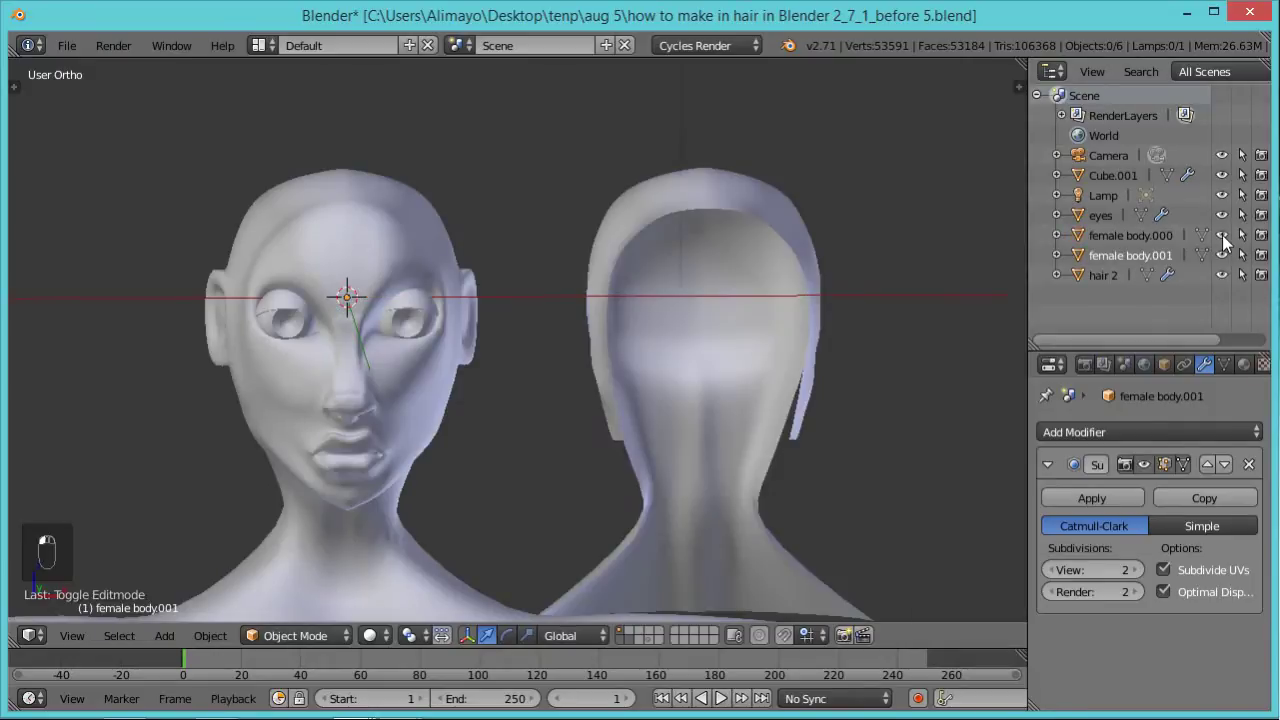
Rename the separated object female body.000 as f_hair.
double_click(1132, 235)
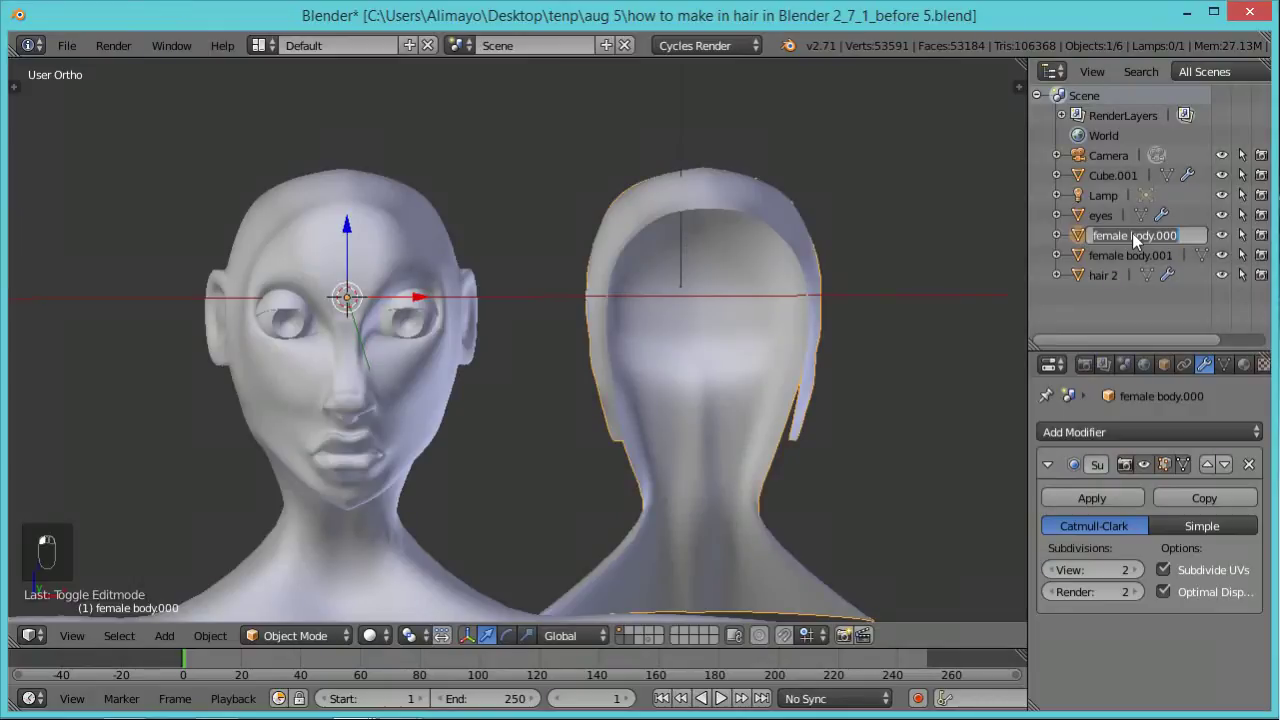
text(ha)
text(i)
key(BackSpace)
key(BackSpace)
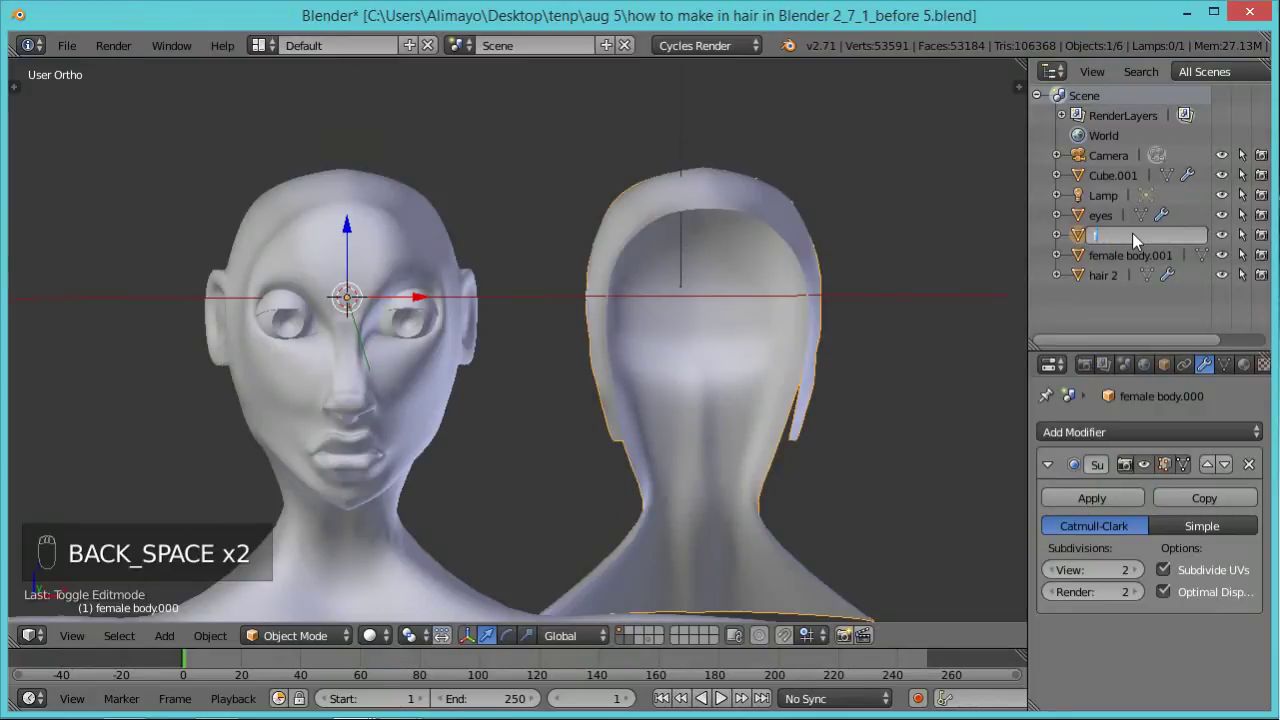
text(air)
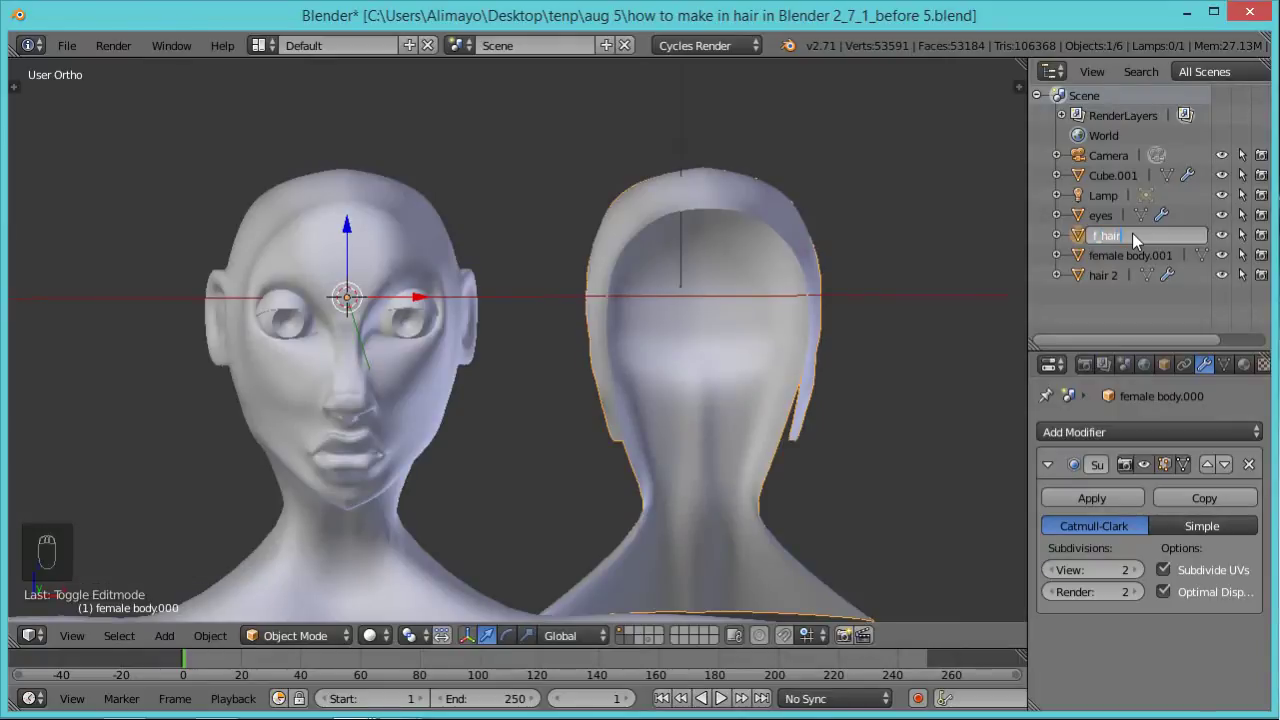
key(Return)
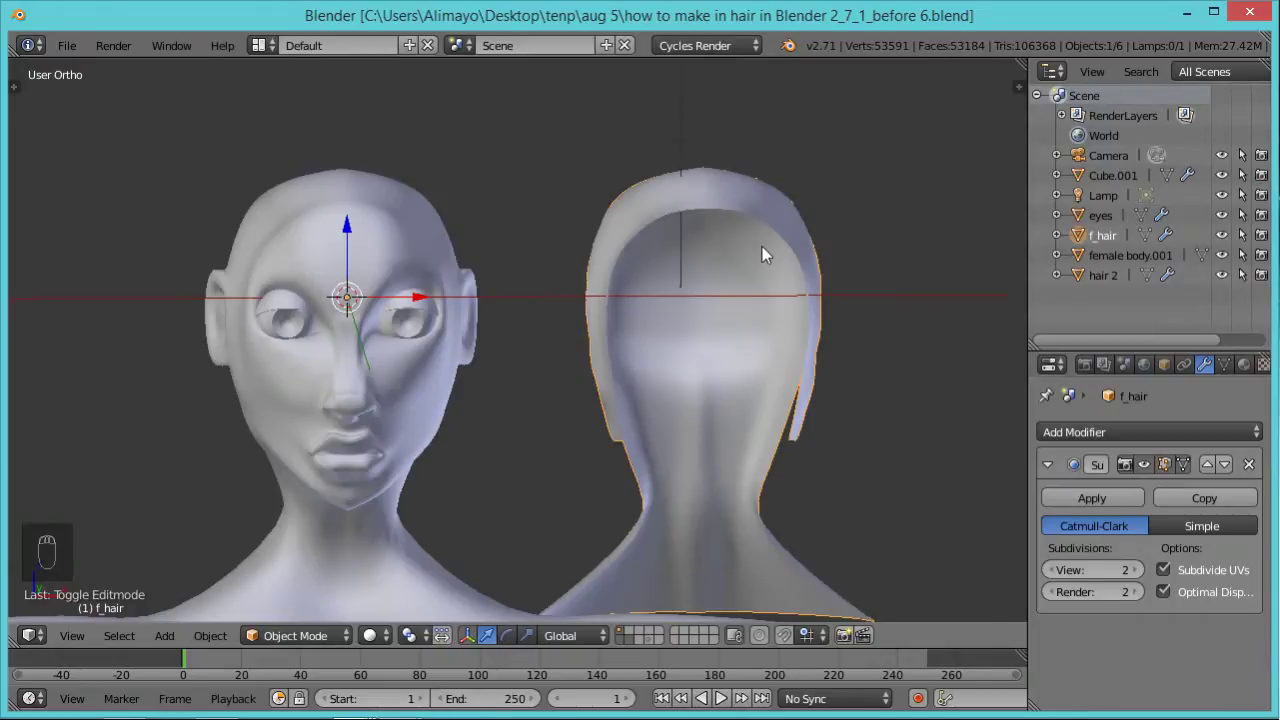
Put f_hair into Edit Mode, isolate it in local view, and turn off its subdivision modifier's viewport display.
key(Tab)
middle_drag(885, 306, 262, 298)
middle_drag(351, 390, 367, 337)
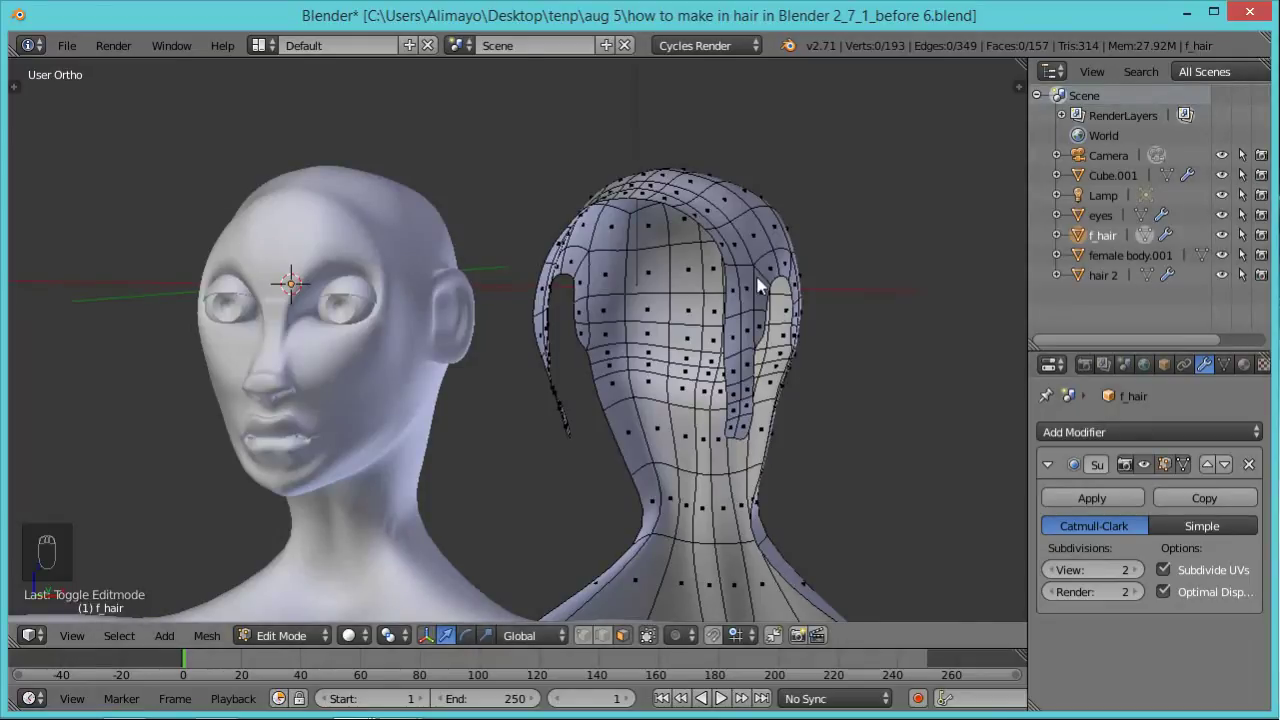
scroll(778, 321, down, 1)
scroll(778, 321, up, 1)
scroll(733, 318, down, 1)
scroll(733, 318, up, 1)
key(KP_Divide)
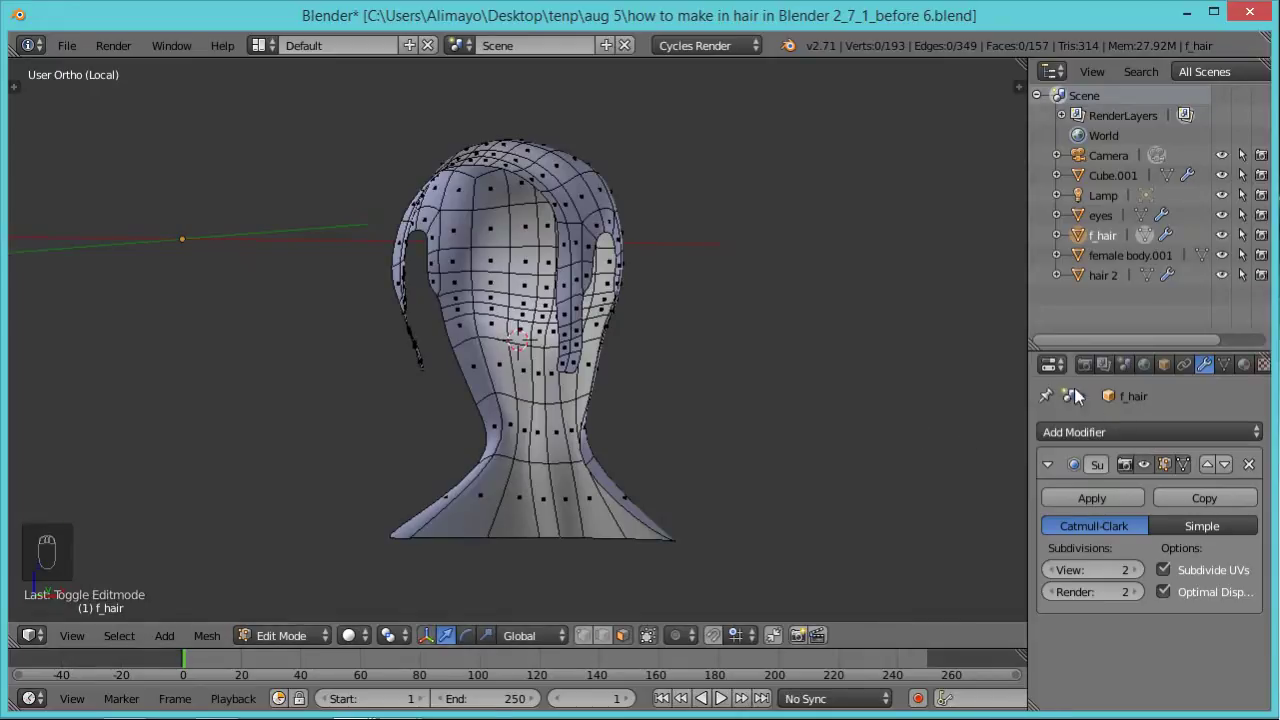
click(1143, 468)
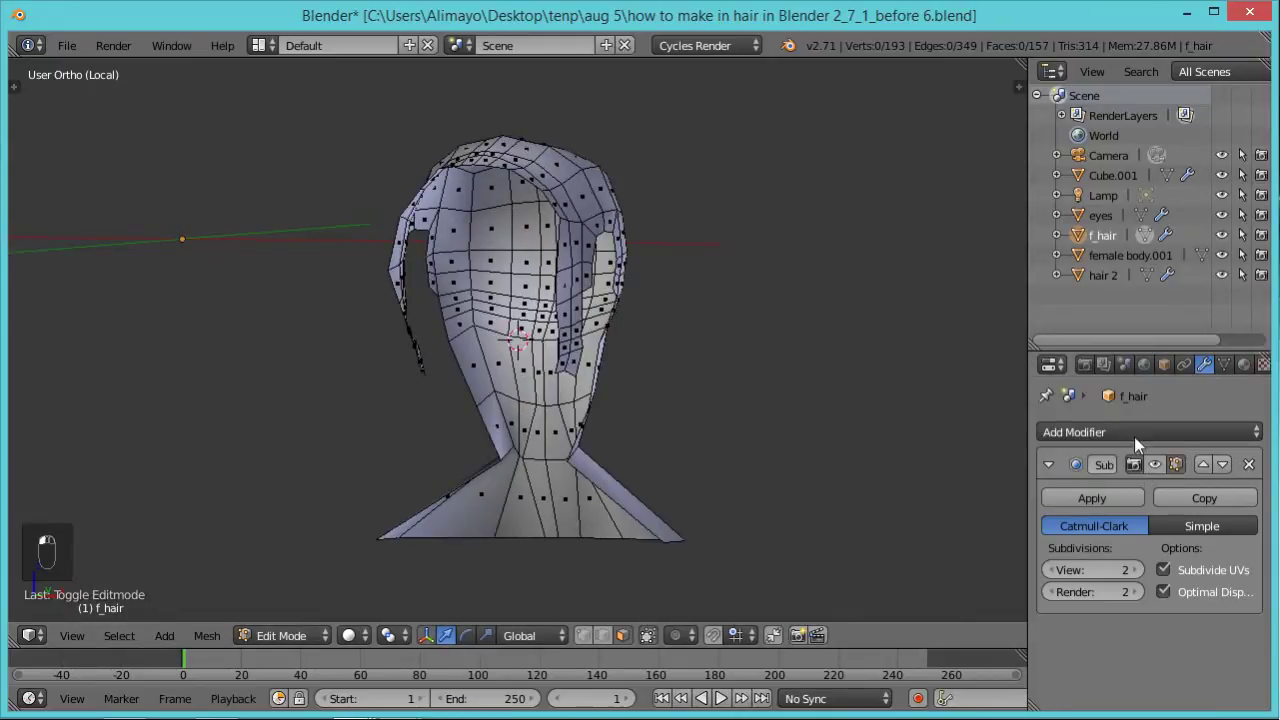
Add a loop cut running front to back above the ear, slid by about 0.52, and select the edge at its front end.
middle_drag(849, 332, 746, 440)
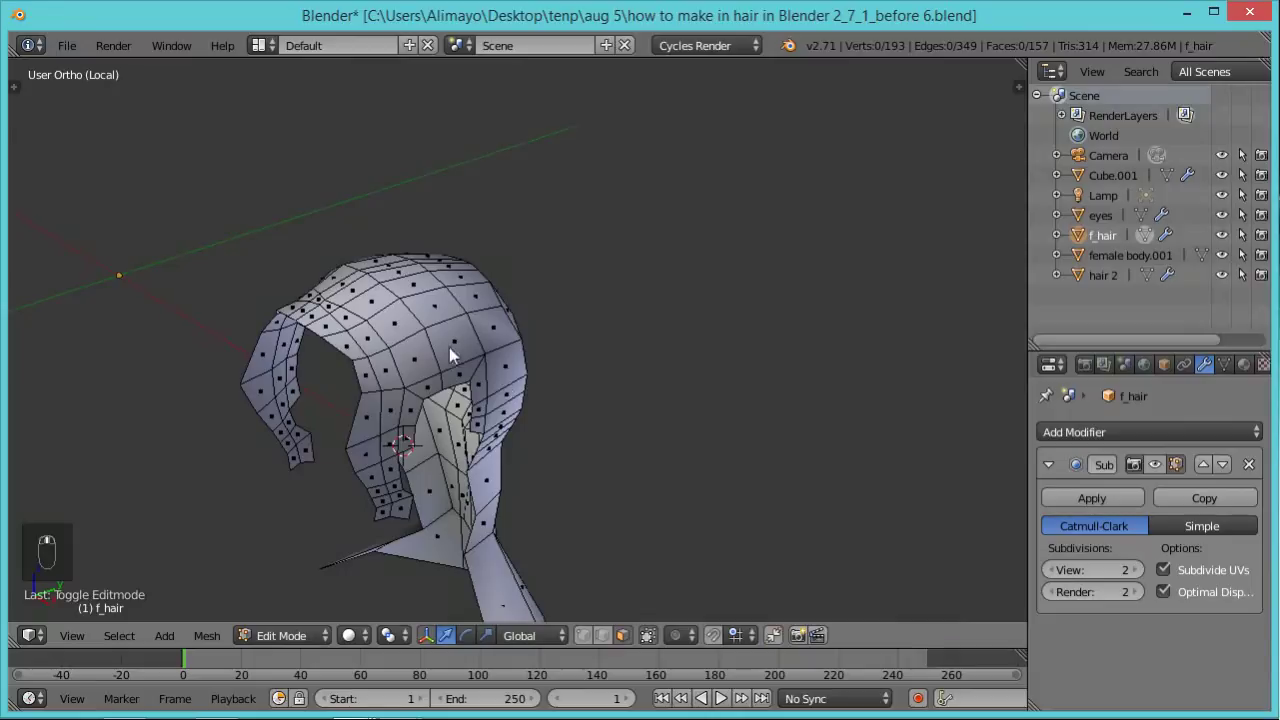
scroll(418, 344, up, 2)
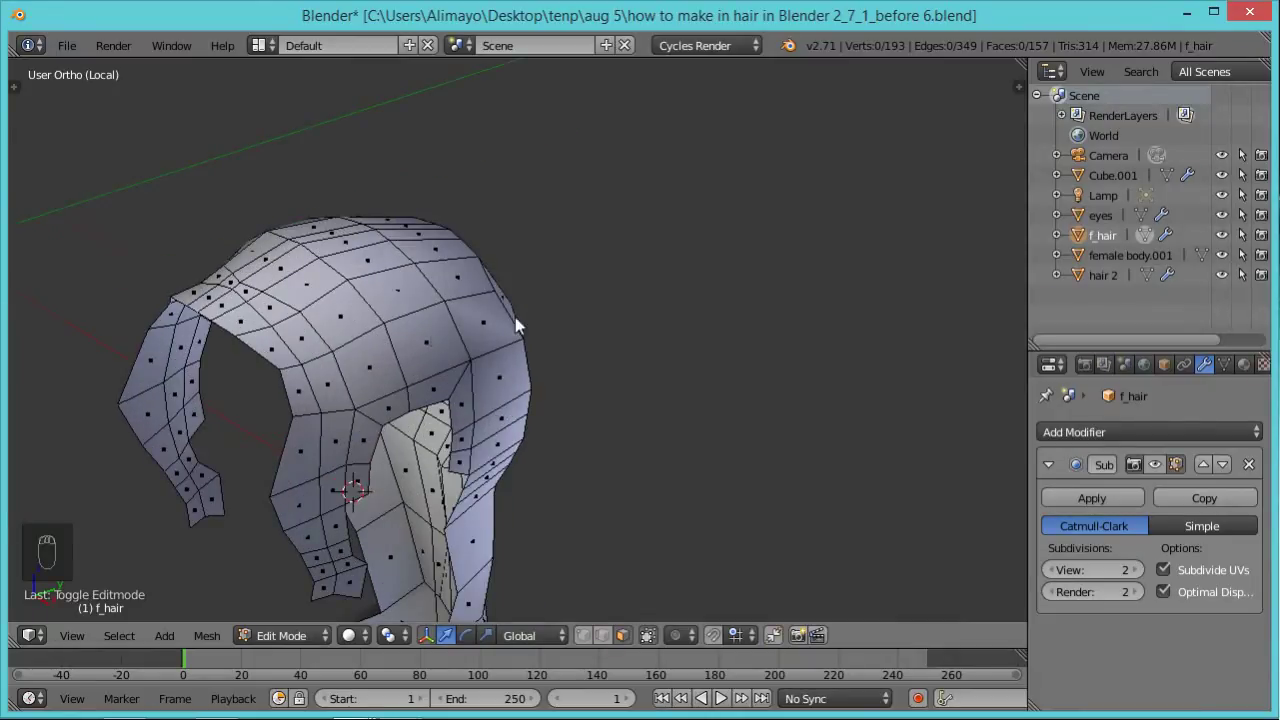
shift+middle_drag(515, 317, 722, 257)
scroll(700, 281, up, 2)
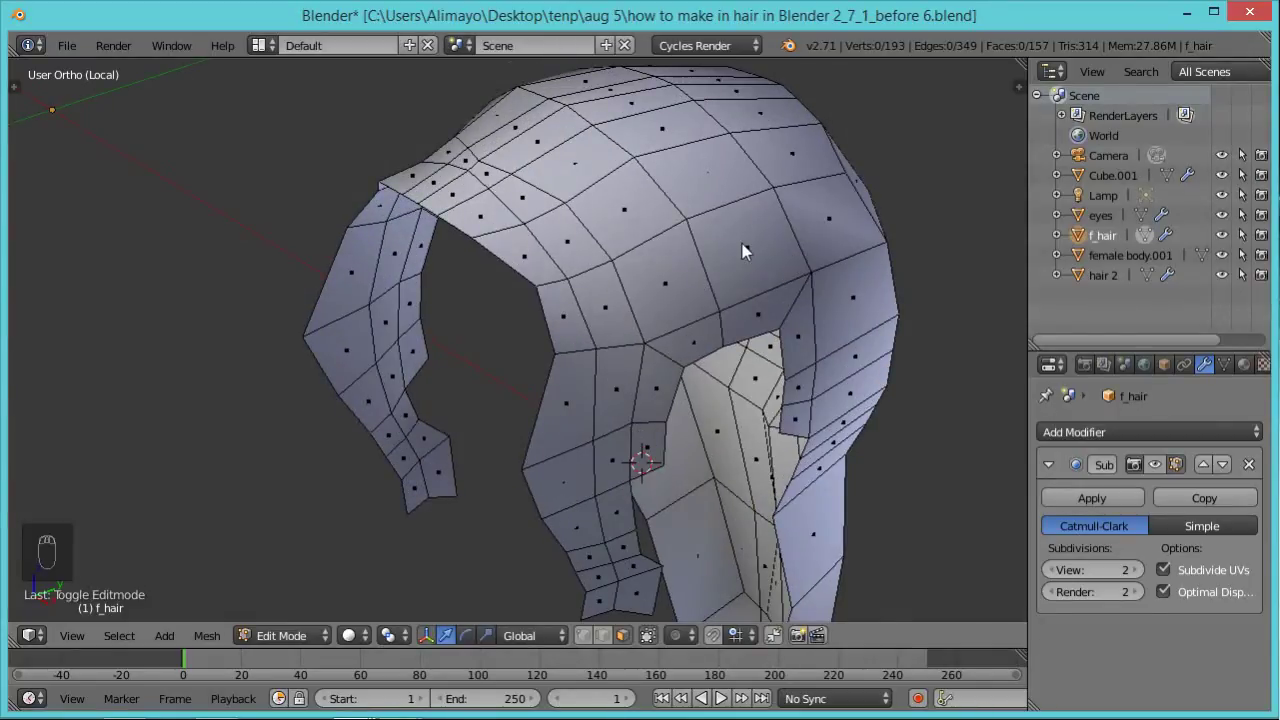
key(ctrl+r)
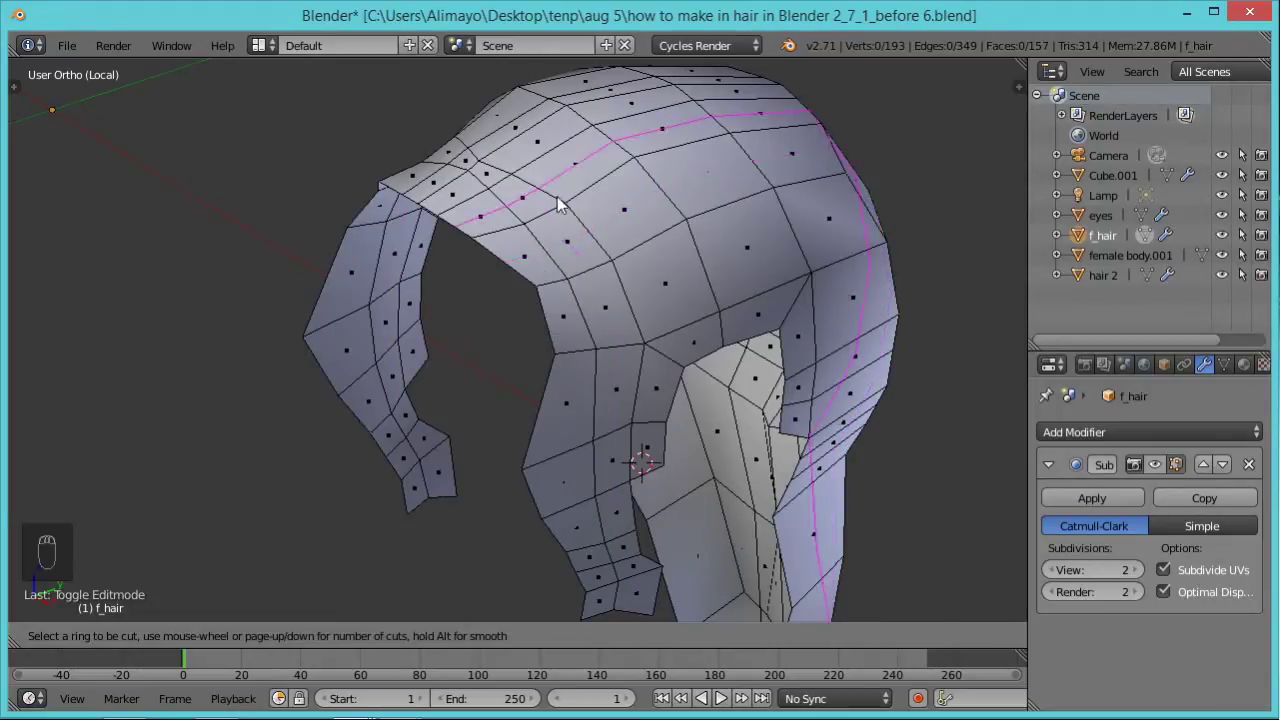
click(547, 260)
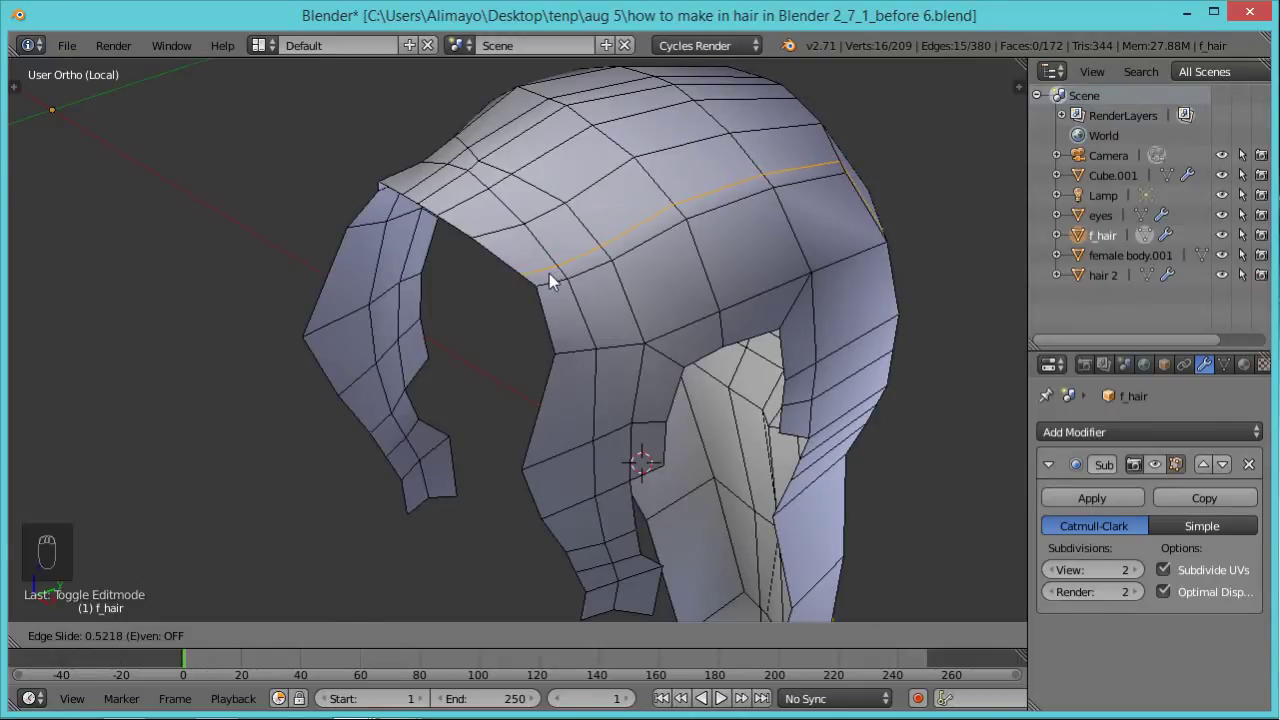
click(549, 273)
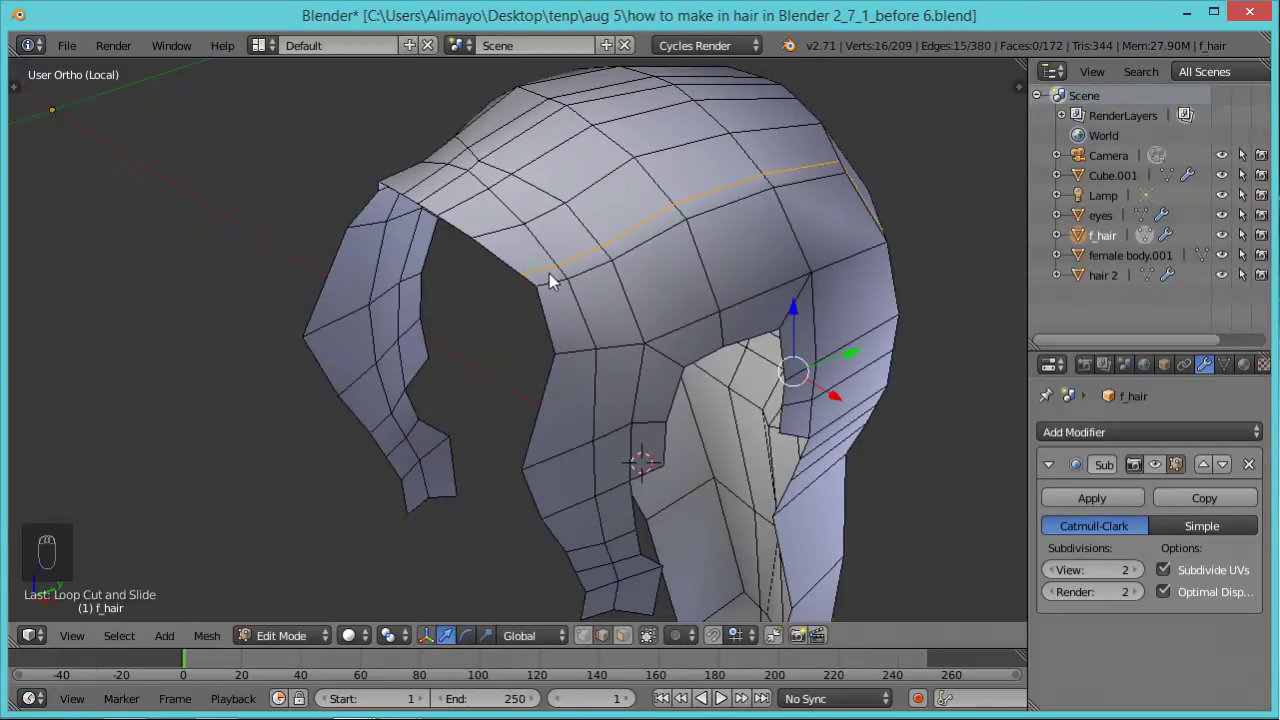
right_click(549, 273)
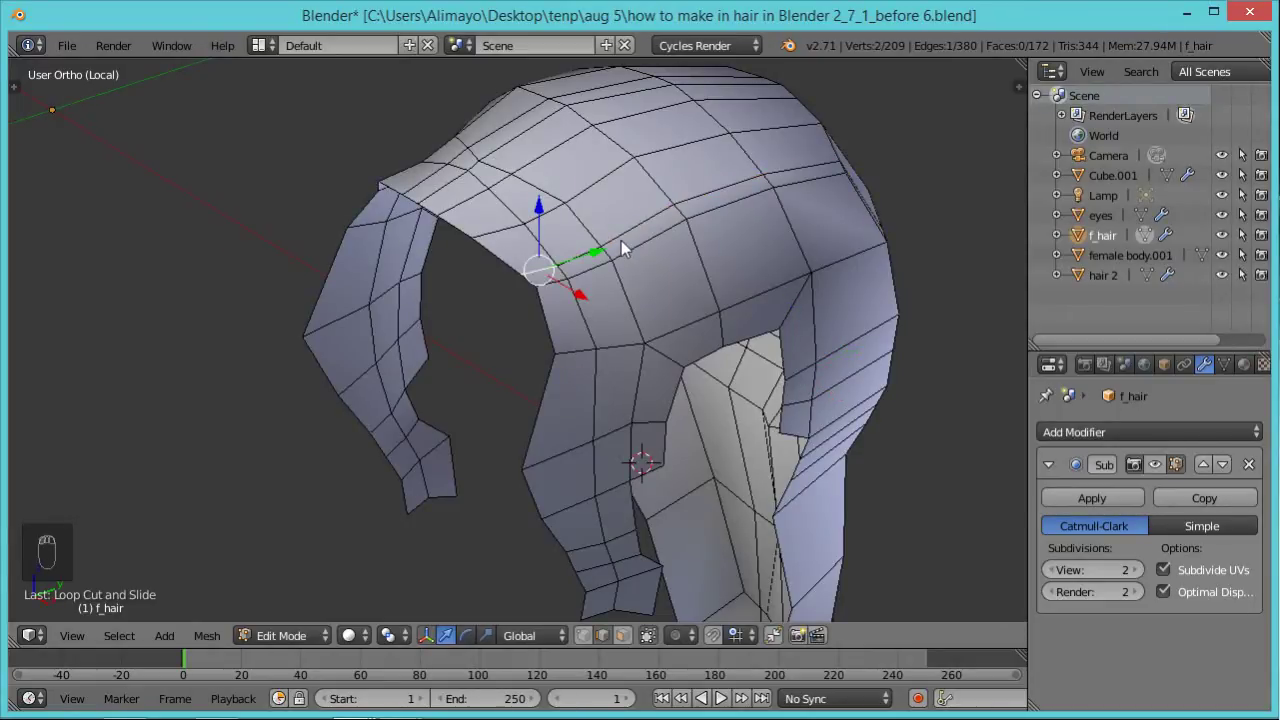
Add a second loop cut in the narrow strip beside the loop above the ear and scale it to about 0.98.
key(ctrl+r)
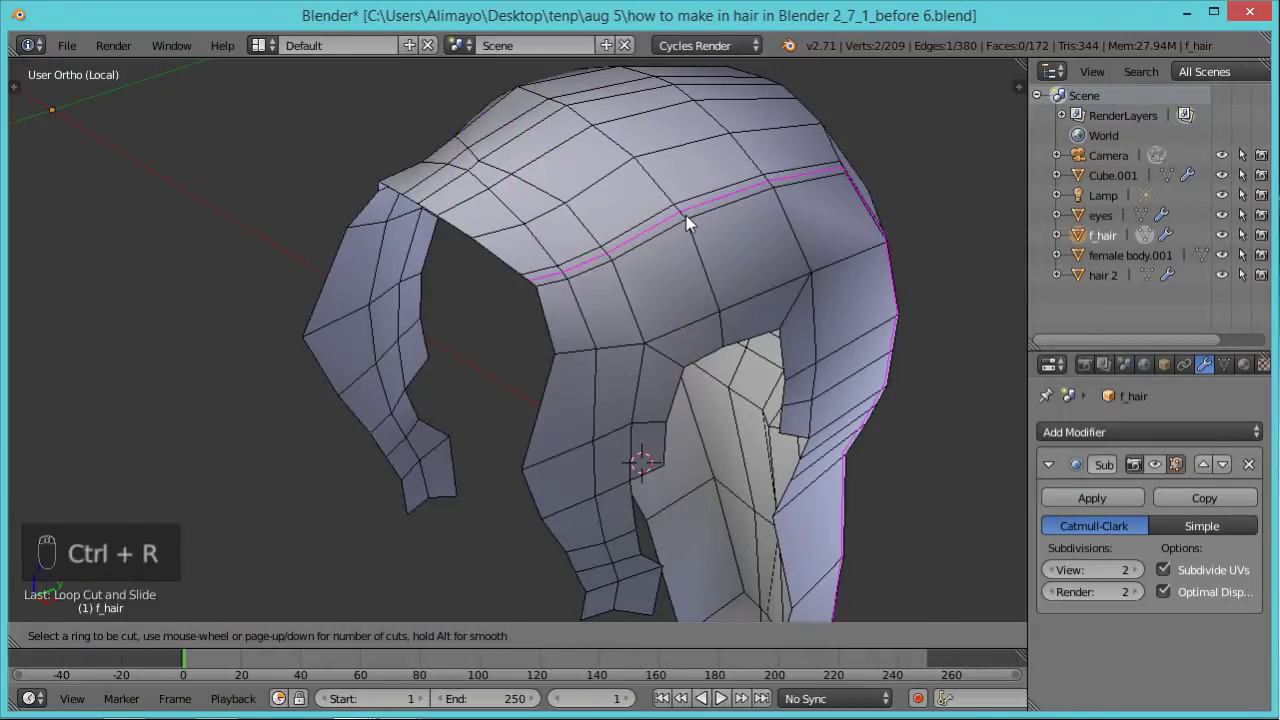
click(686, 215)
click(686, 215)
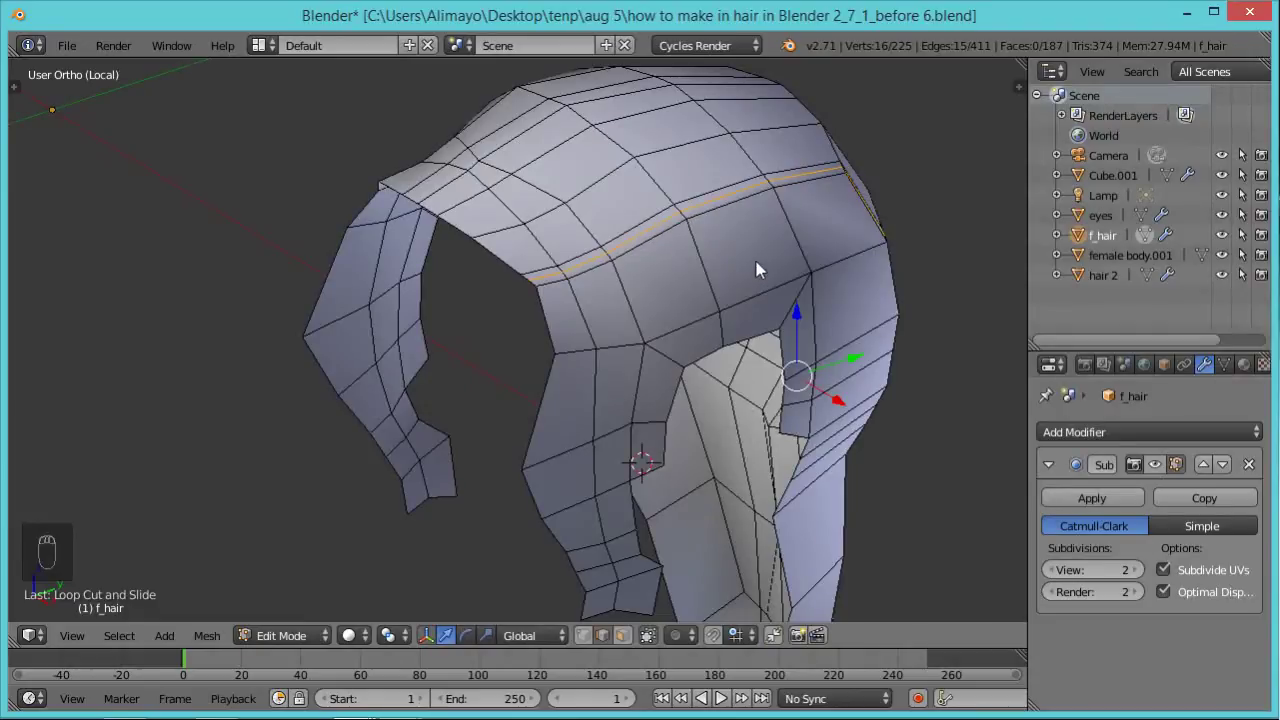
key(s)
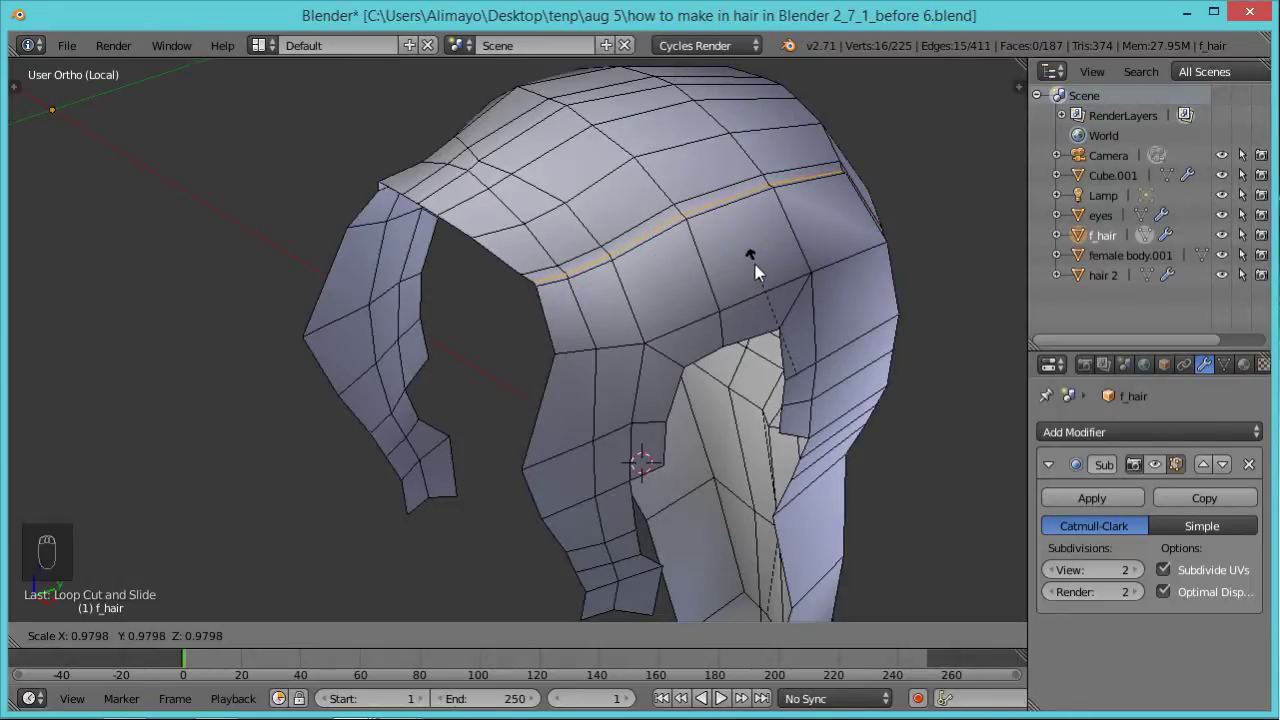
click(755, 266)
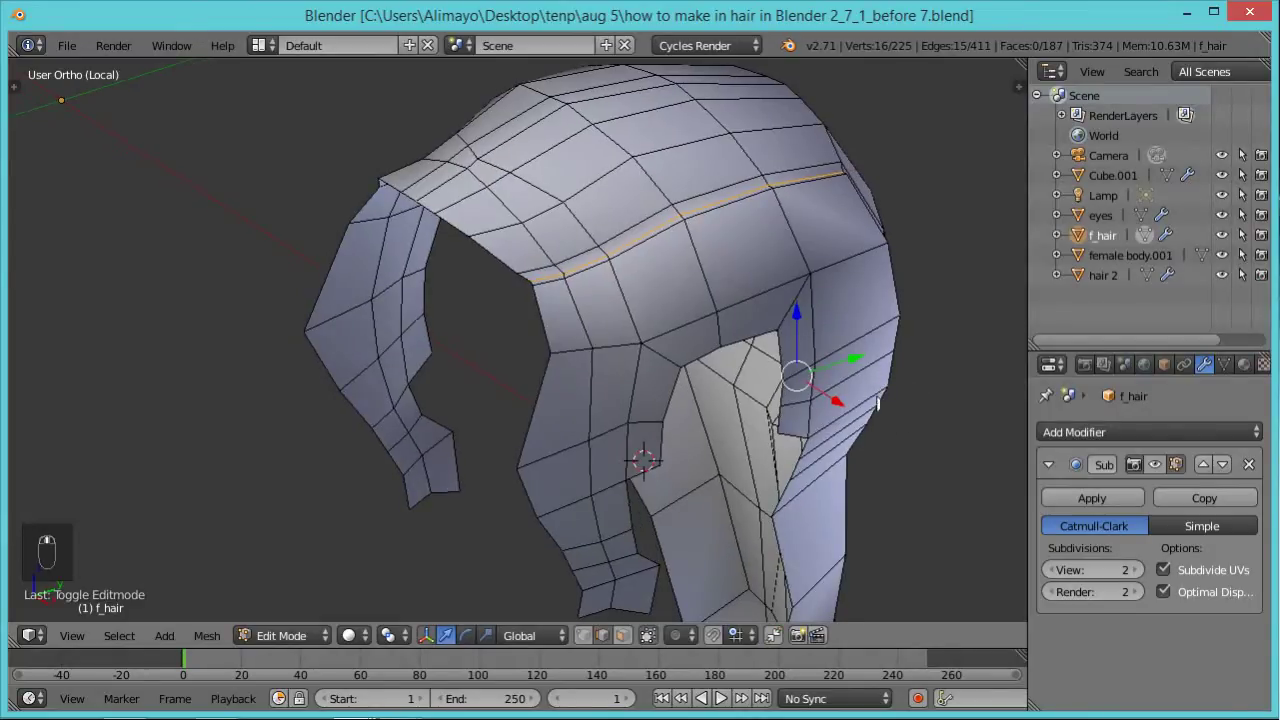
Add a front-to-back loop cut just above the ear opening, slid by about 0.59, and select an edge beside it.
scroll(889, 429, down, 1)
middle_drag(901, 418, 740, 210)
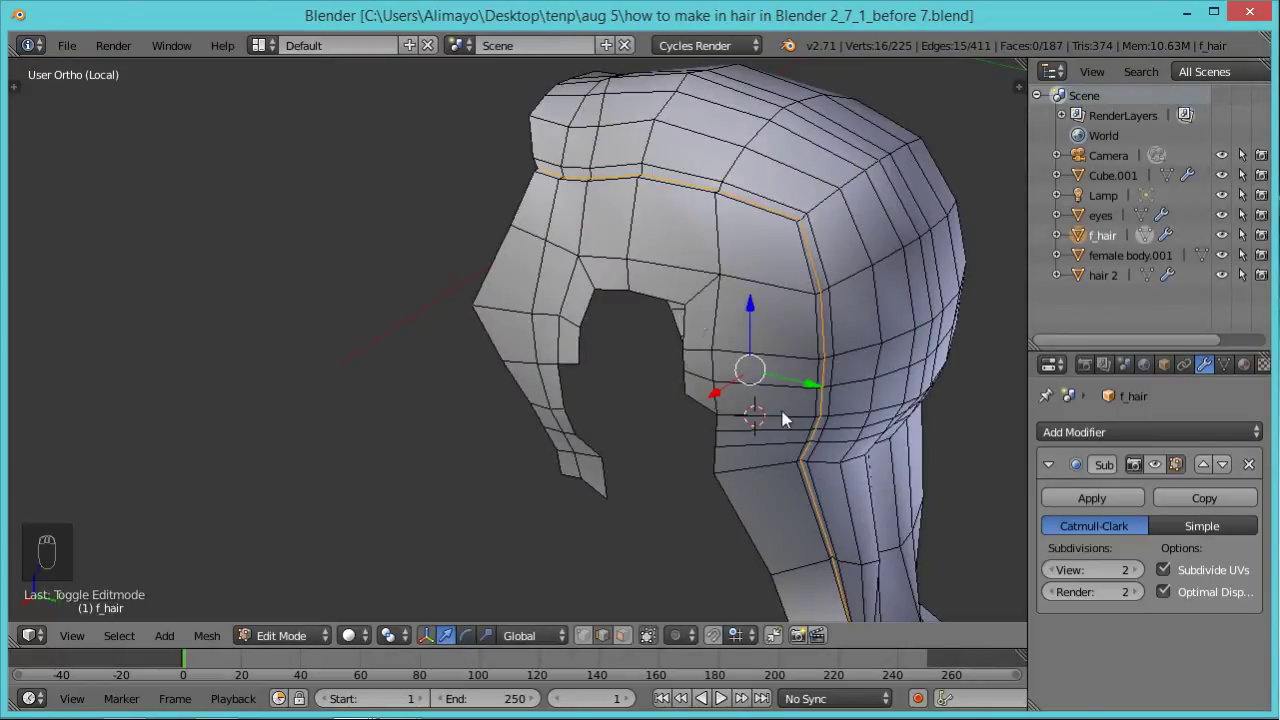
middle_drag(686, 294, 729, 277)
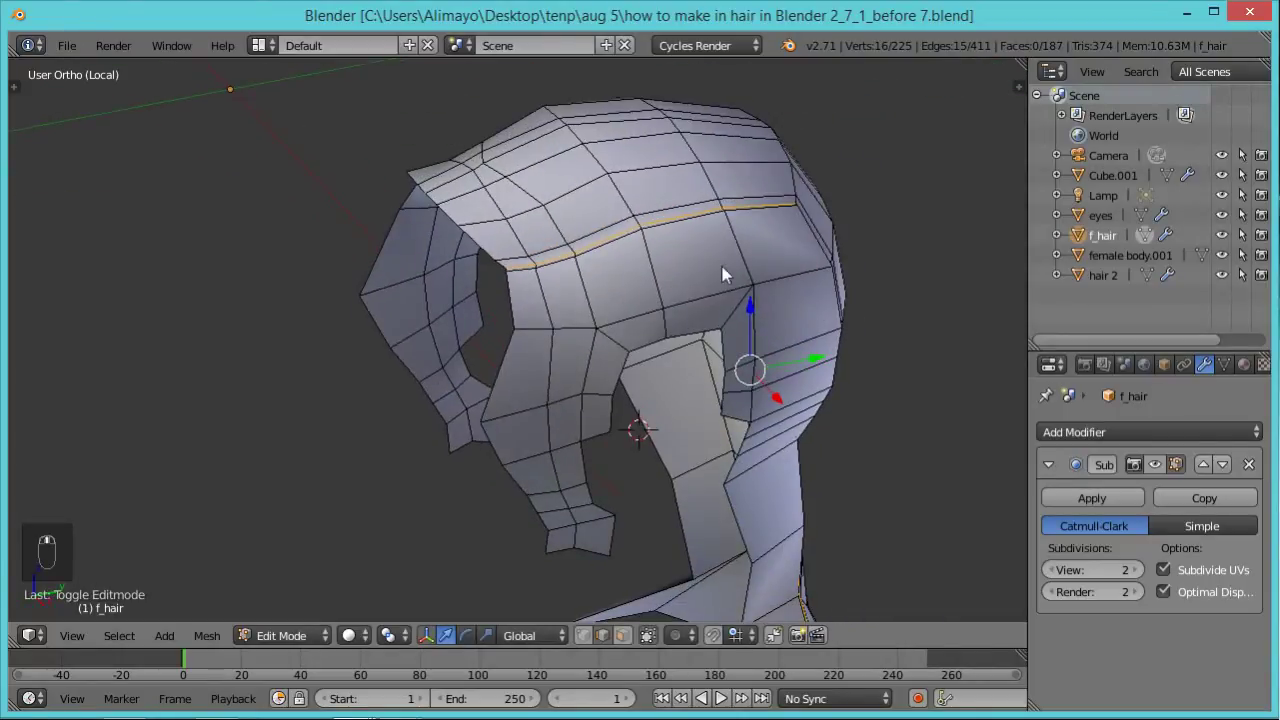
key(ctrl+r)
click(643, 286)
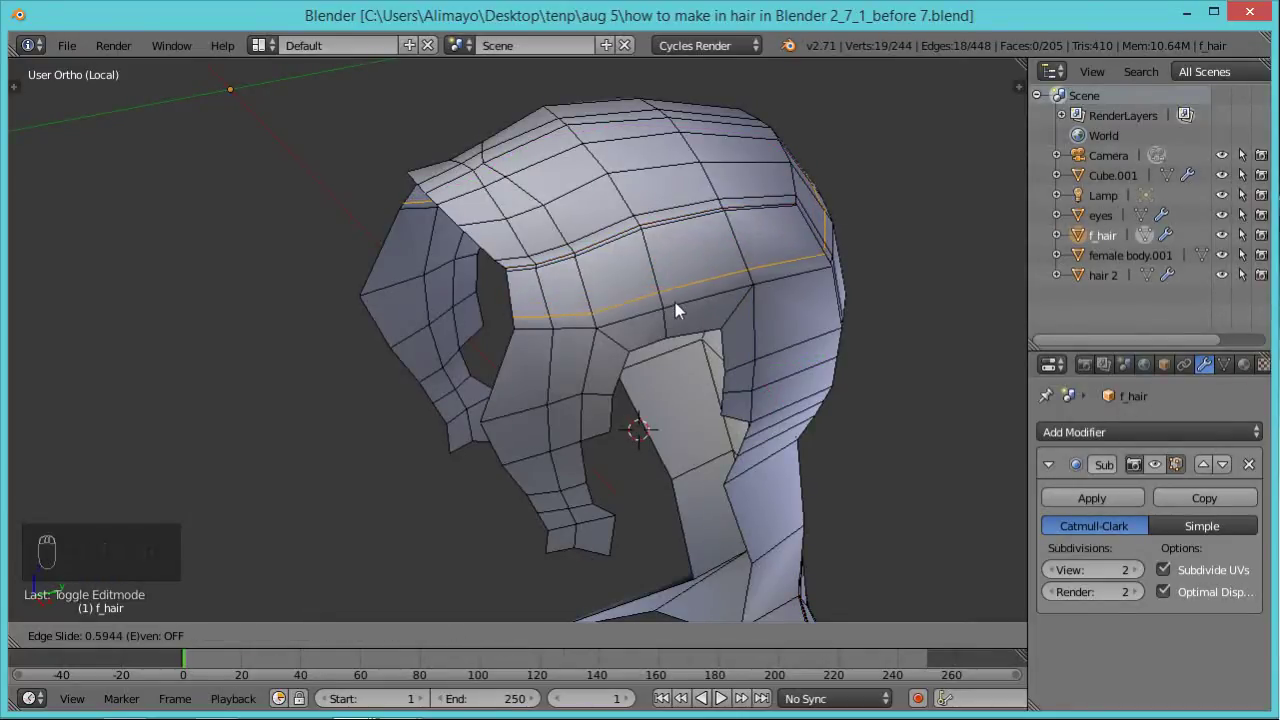
click(676, 303)
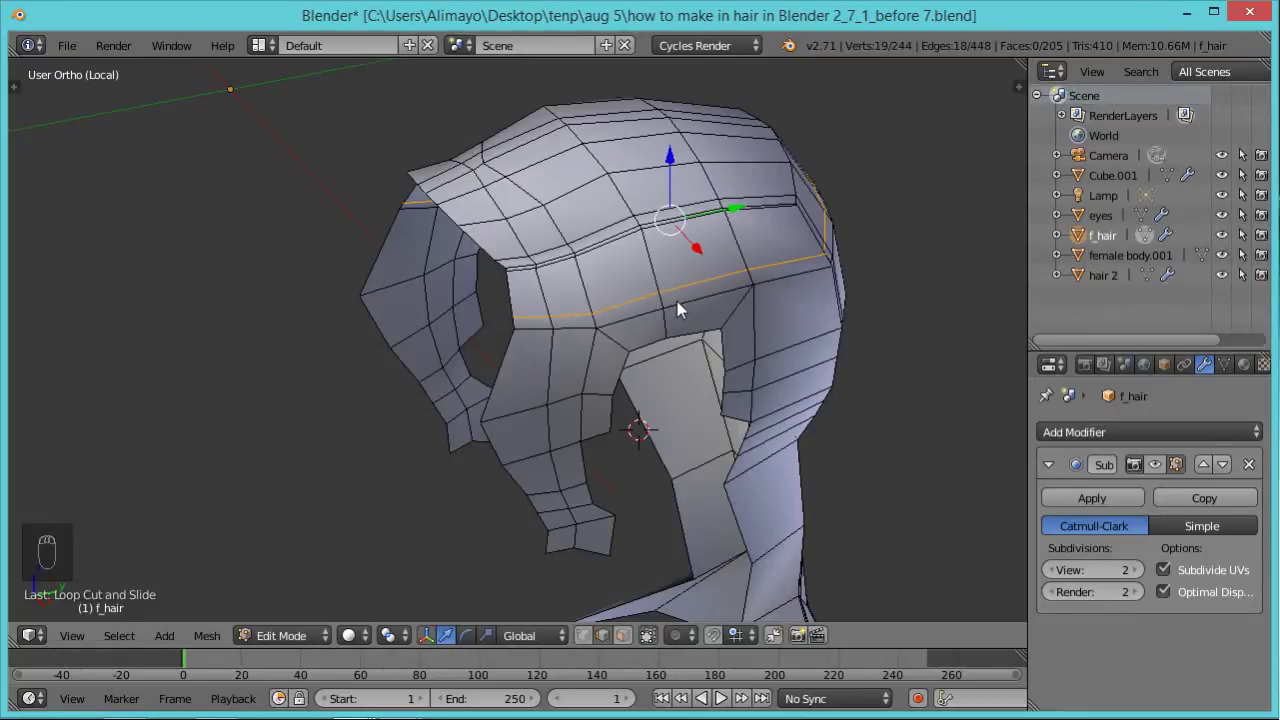
right_click(677, 301)
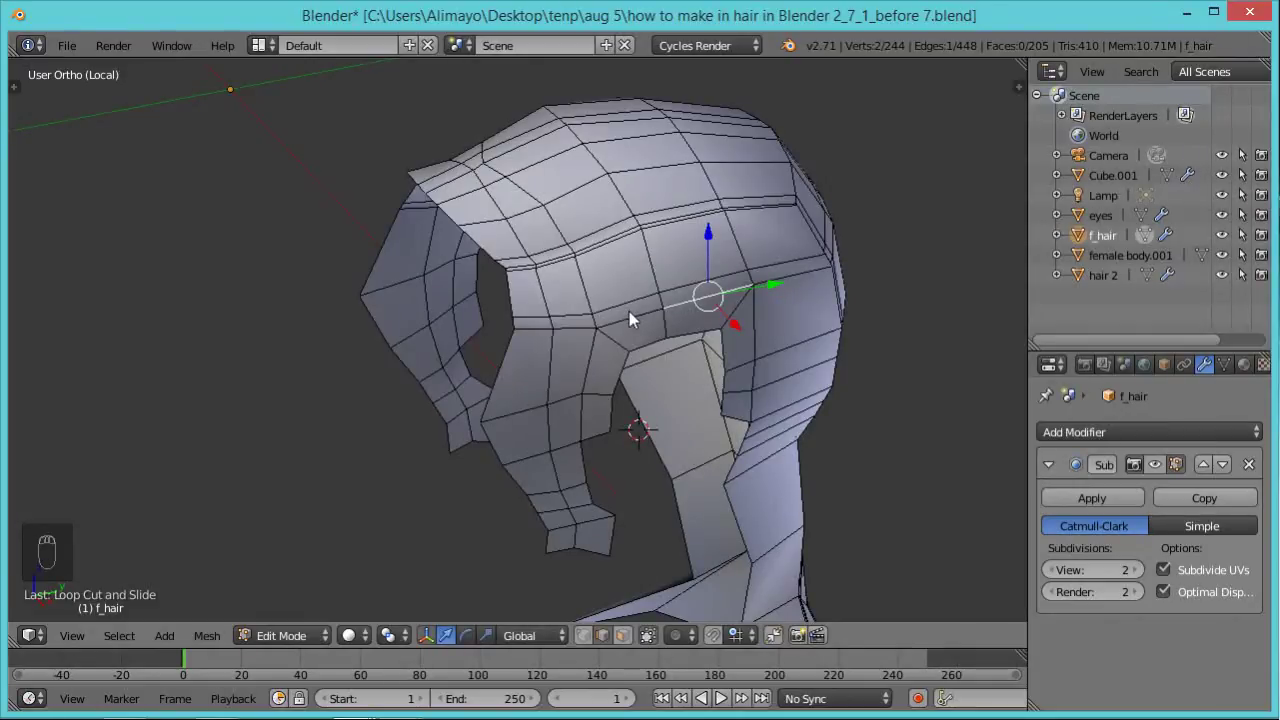
Add a loop cut in the narrow strip just above the ear opening and scale it to about 0.97.
key(ctrl+r)
click(663, 300)
click(663, 298)
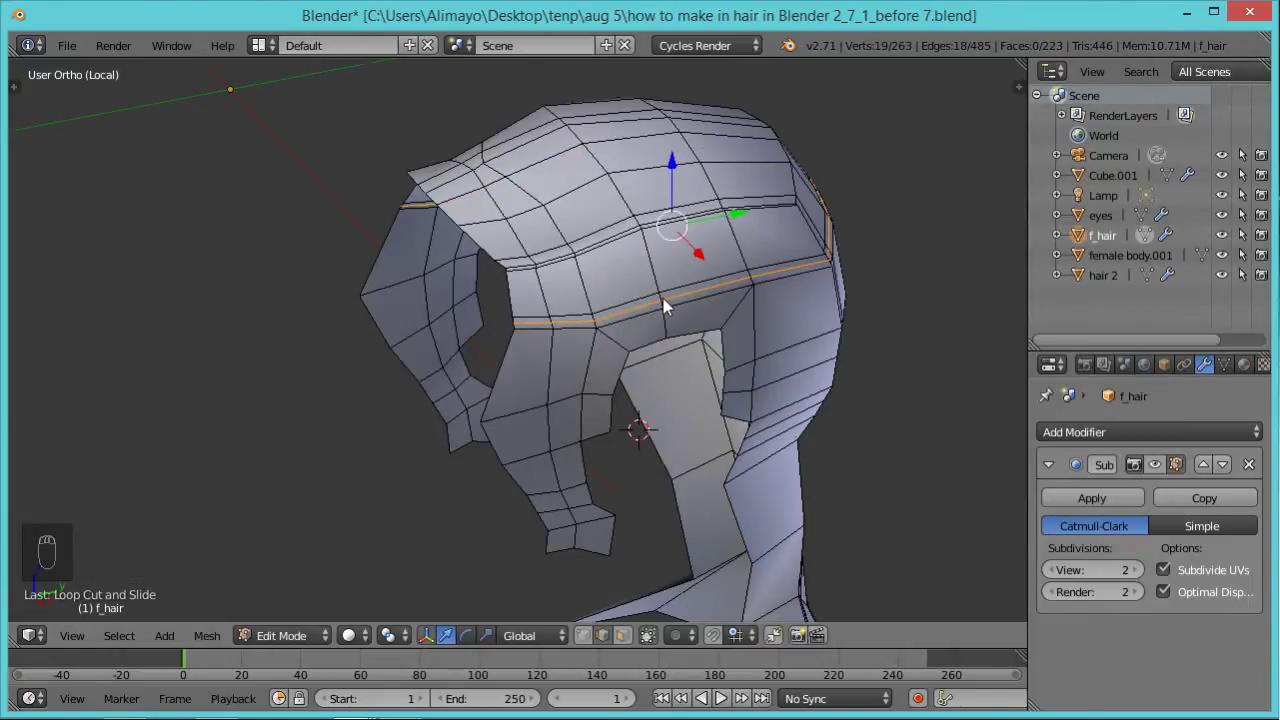
key(s)
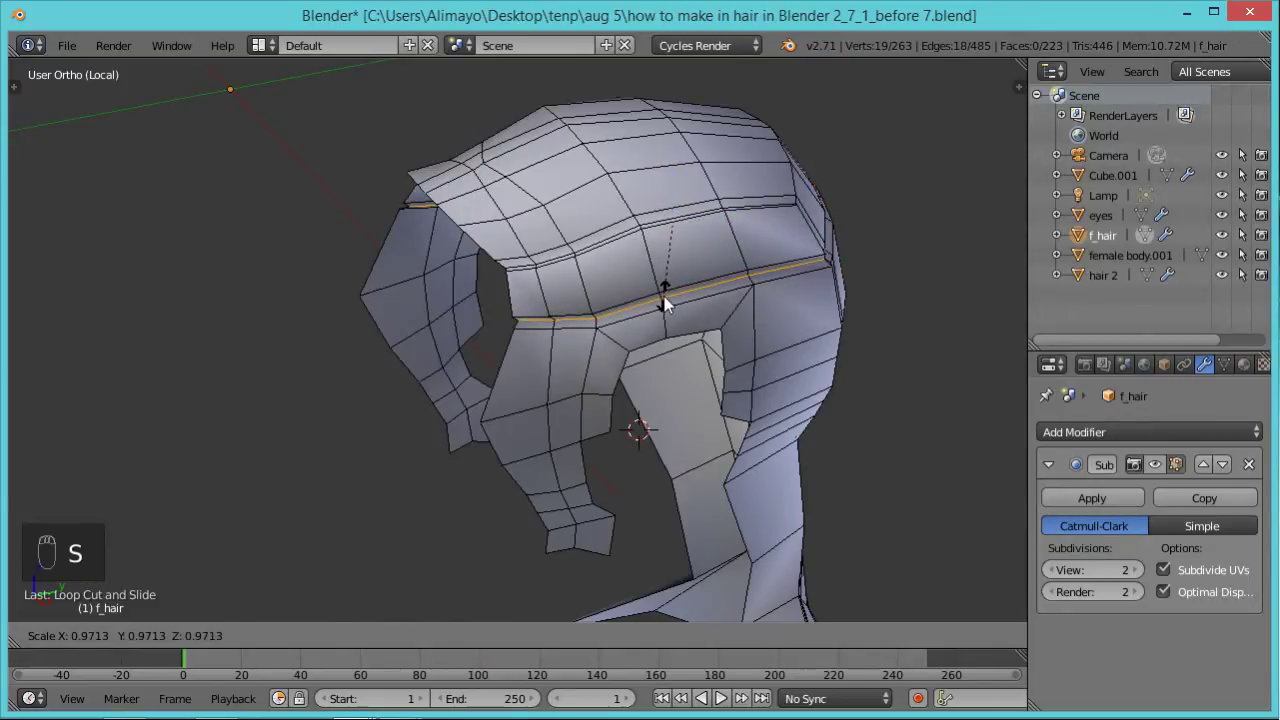
click(664, 298)
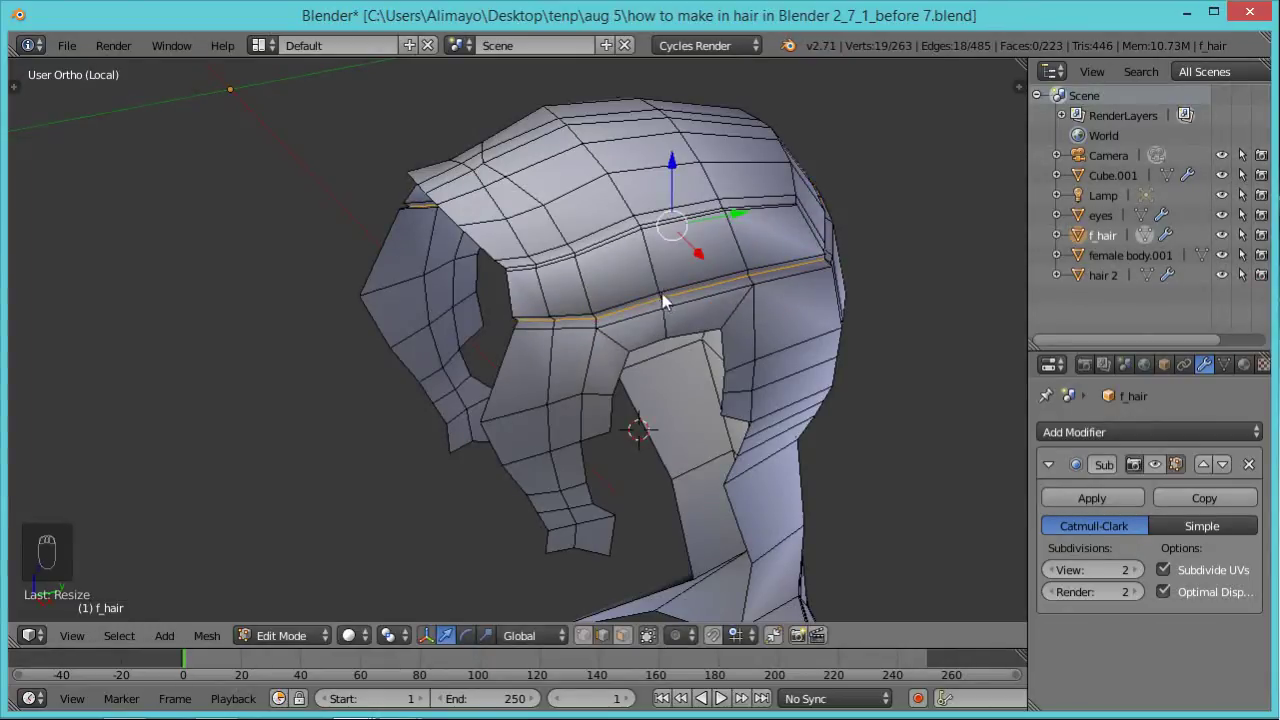
Add a front-to-back loop cut on the upper side of the scalp, slid by about -0.36.
key(ctrl+r)
click(603, 200)
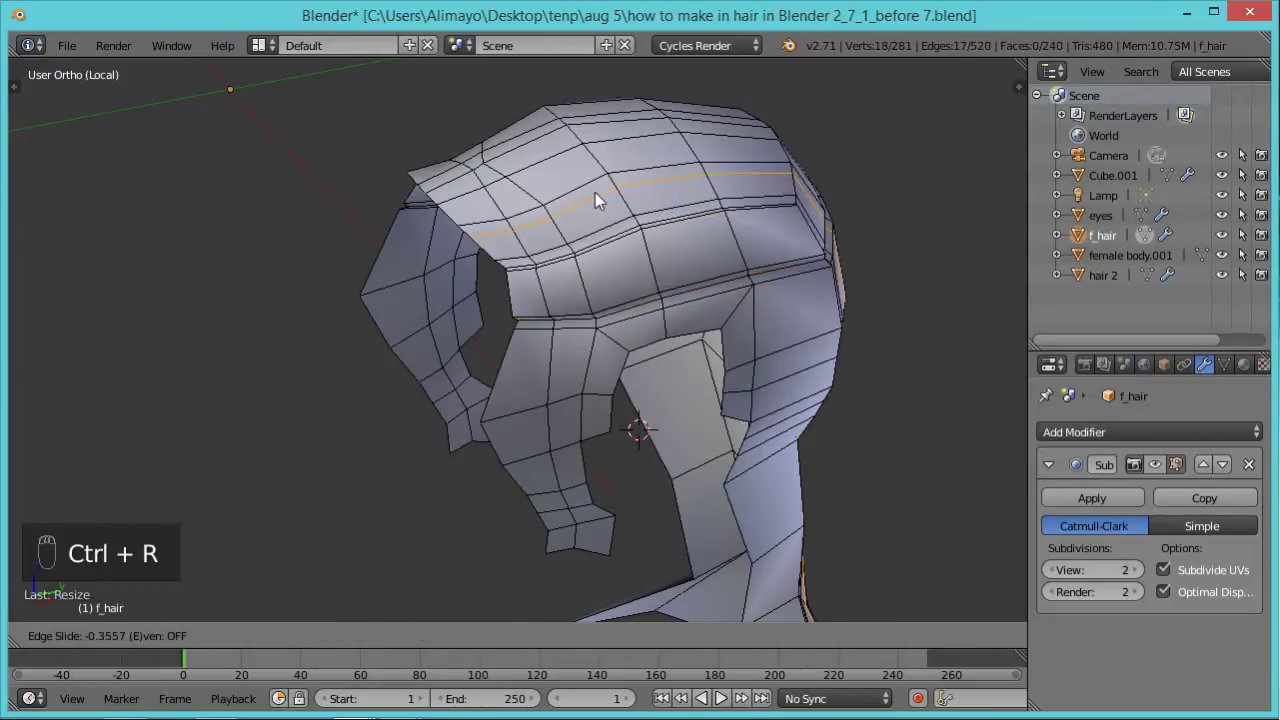
click(595, 192)
Add a centred loop cut in the narrow strip on the scalp's upper side and scale it to about 0.97.
middle_drag(563, 205, 643, 343)
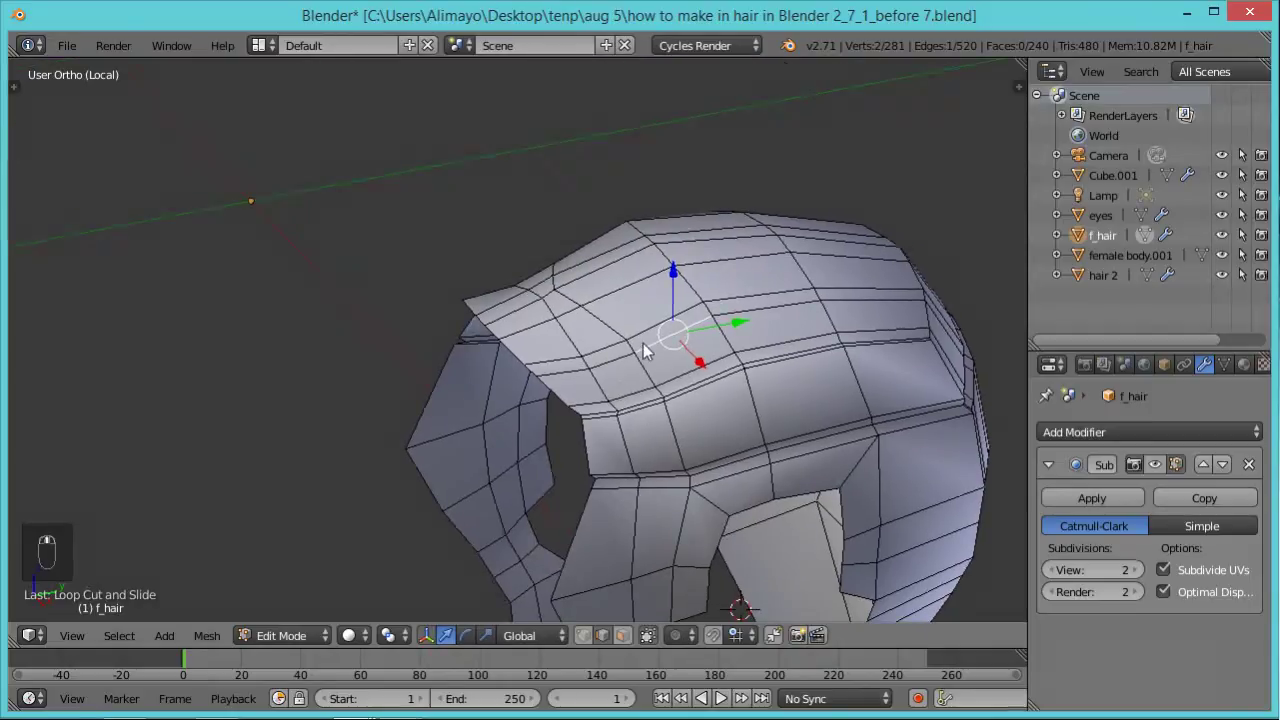
key(ctrl+r)
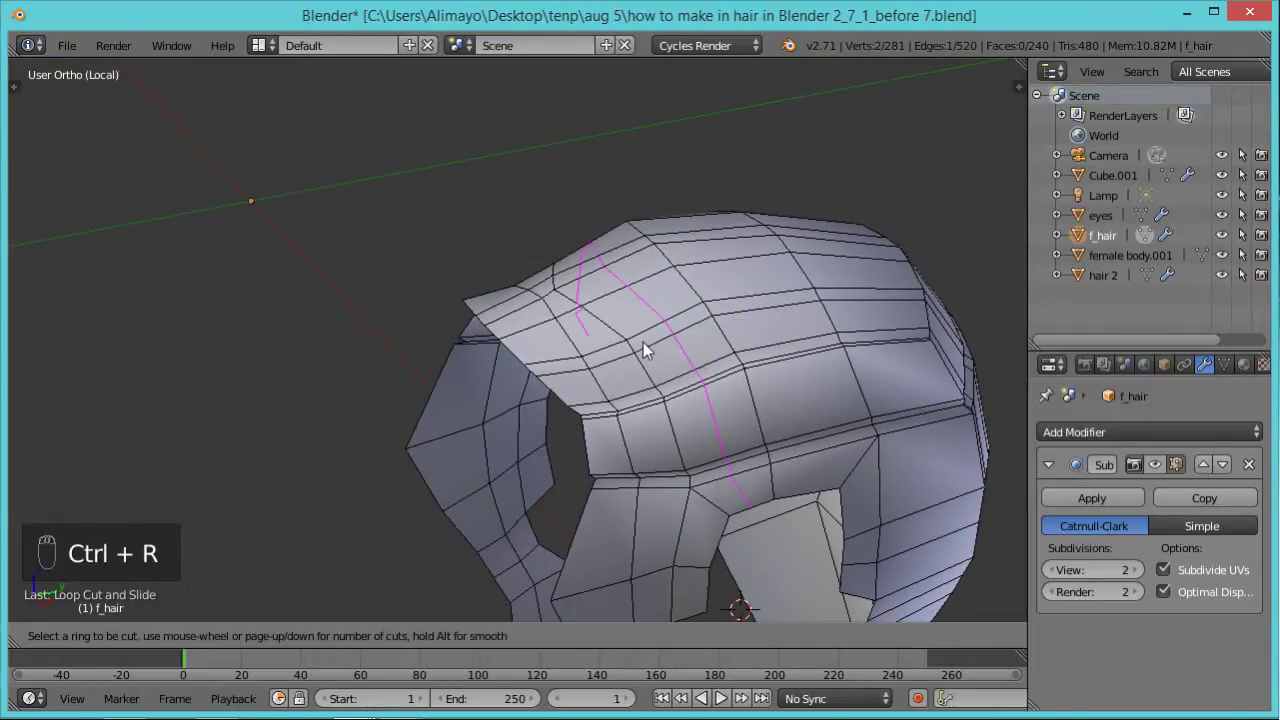
click(712, 317)
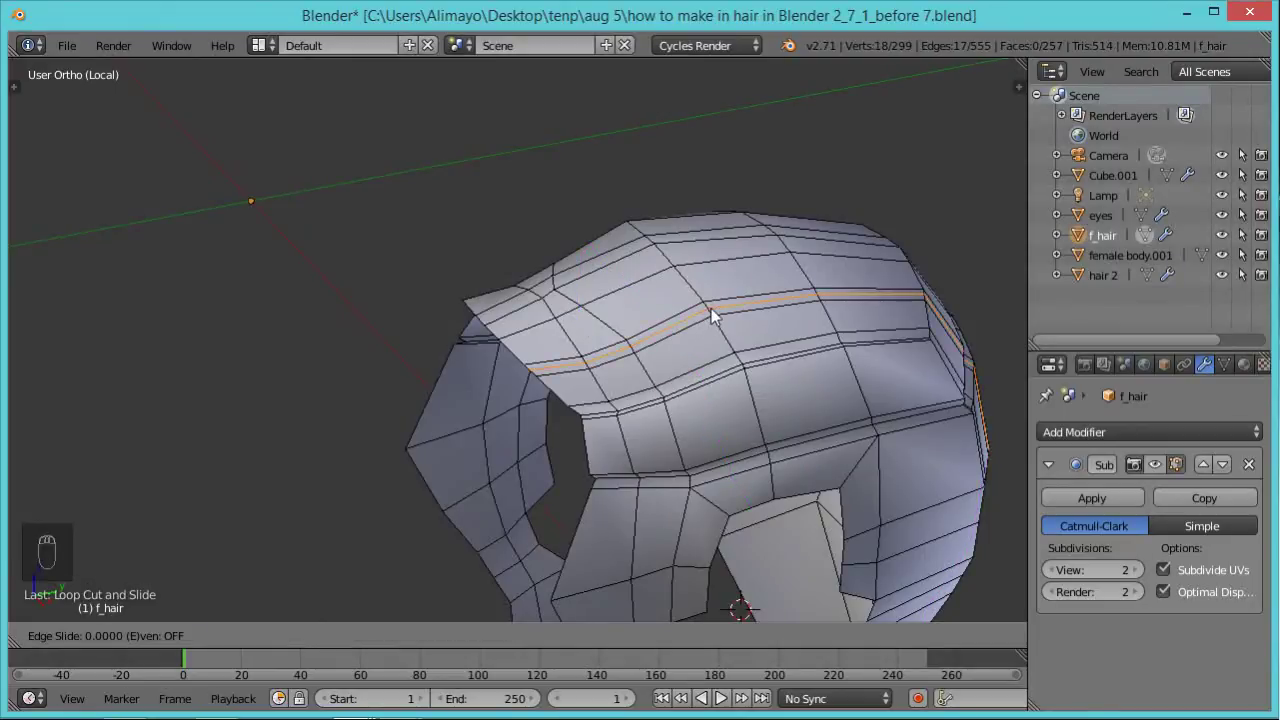
right_click(712, 317)
key(s)
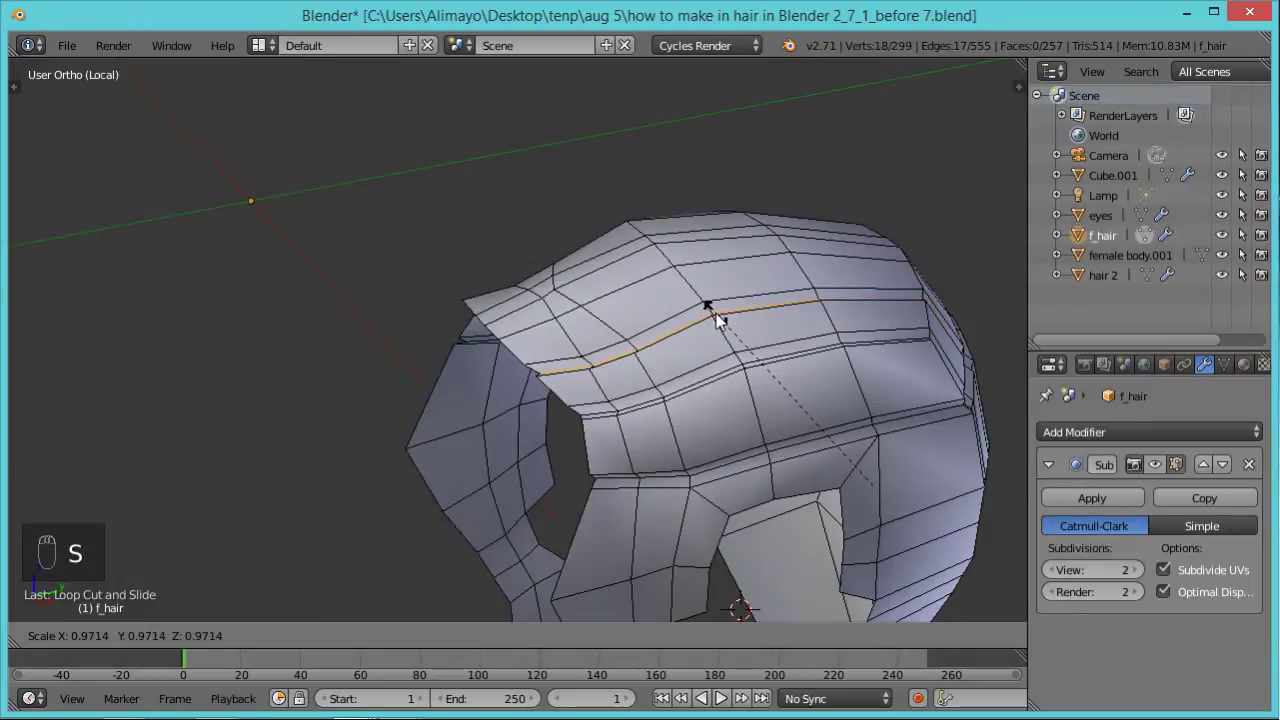
click(710, 317)
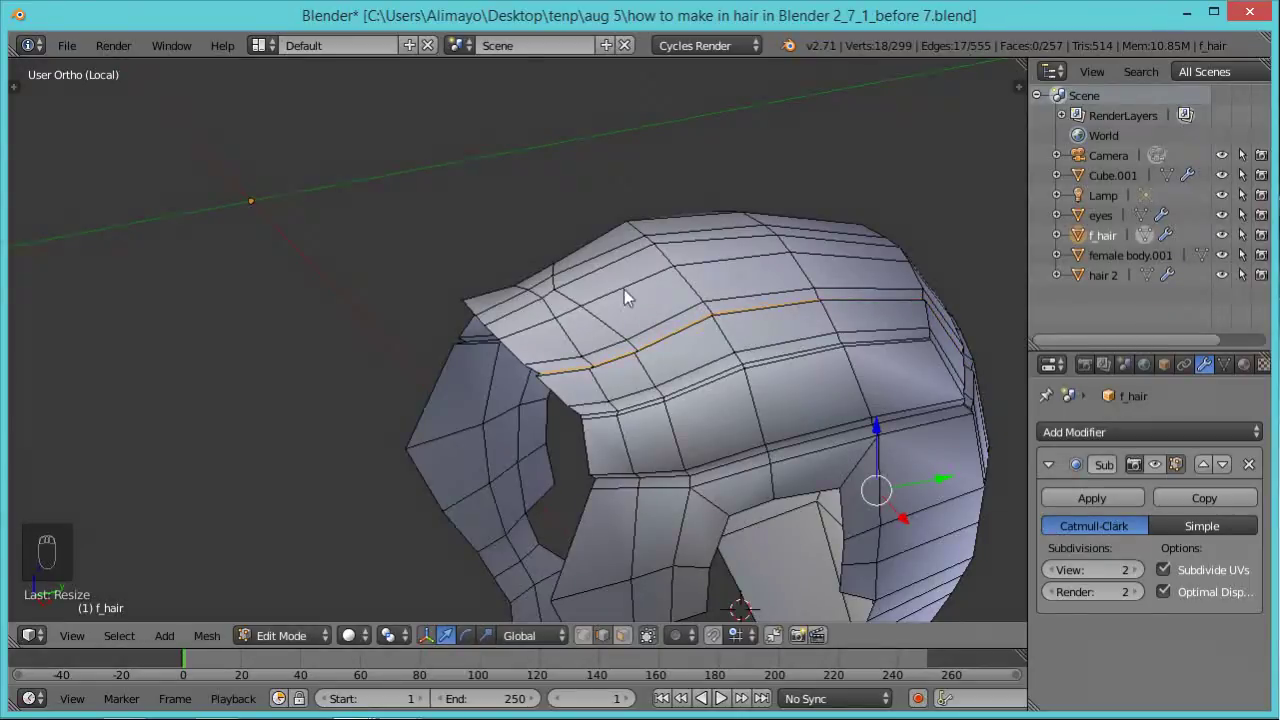
Add a front-to-back loop cut one face row higher toward the crown, slid by about 0.51.
middle_drag(666, 306, 787, 500)
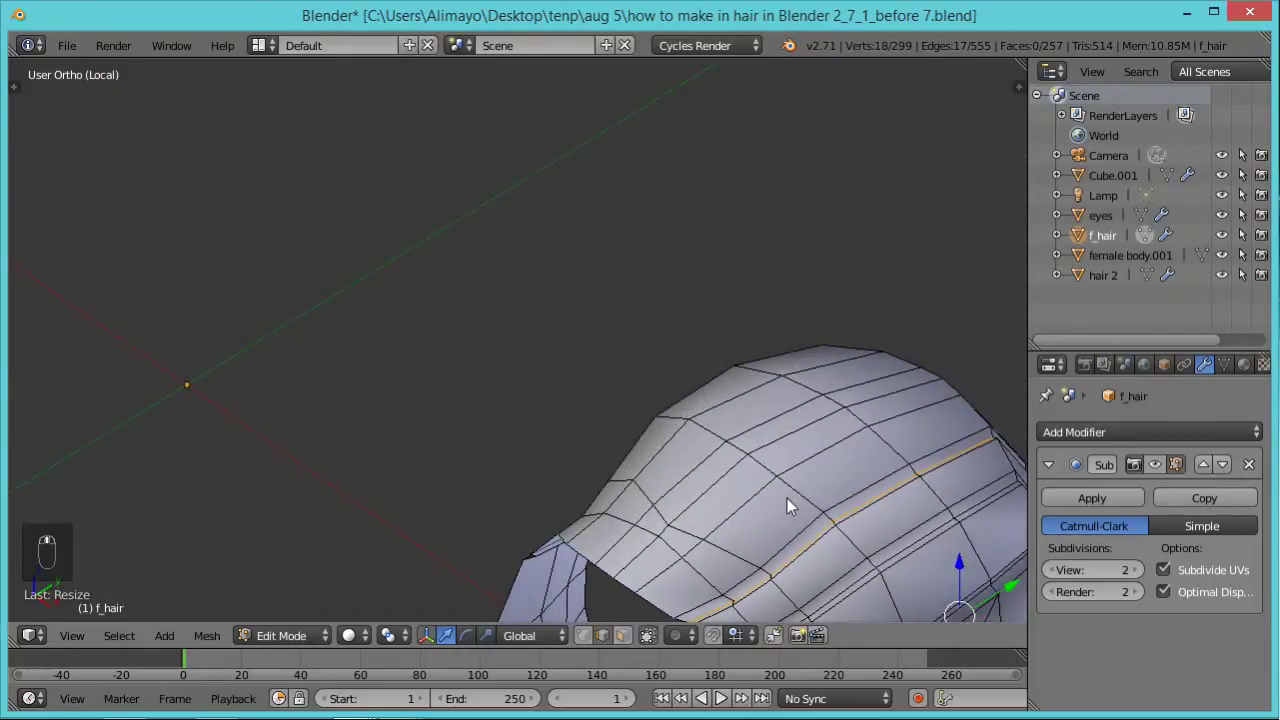
key(ctrl+r)
click(787, 498)
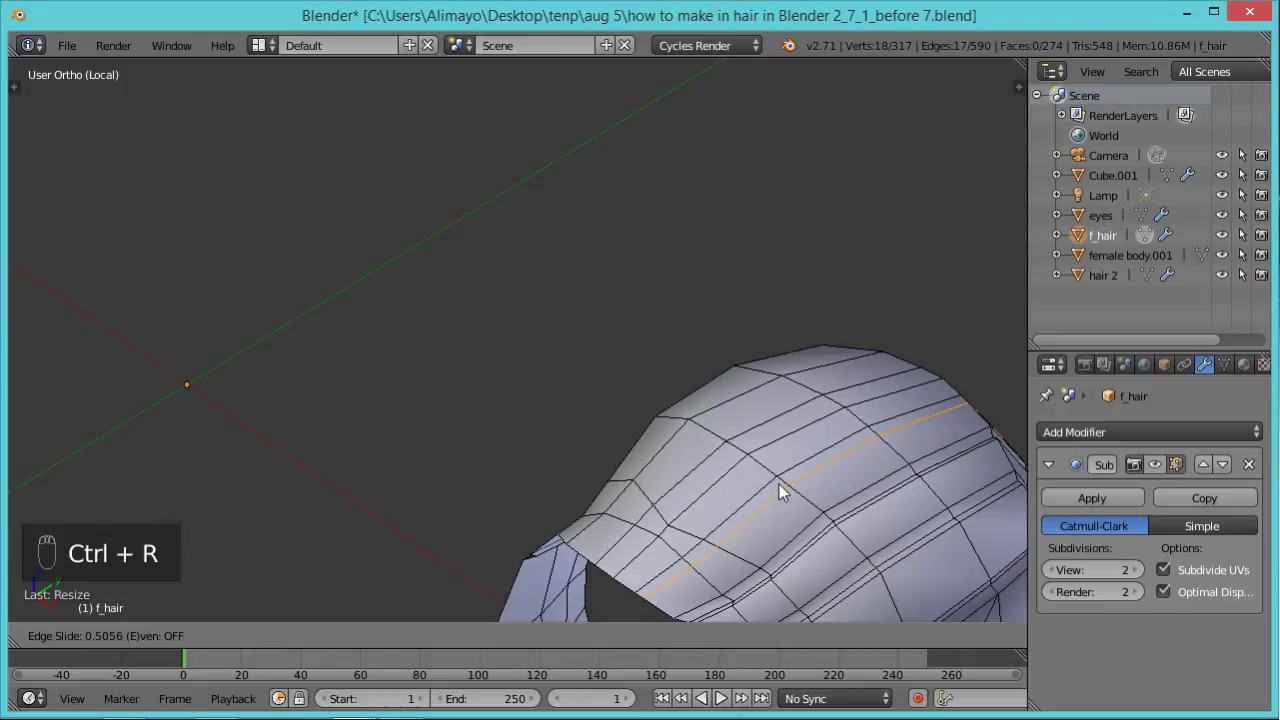
click(780, 484)
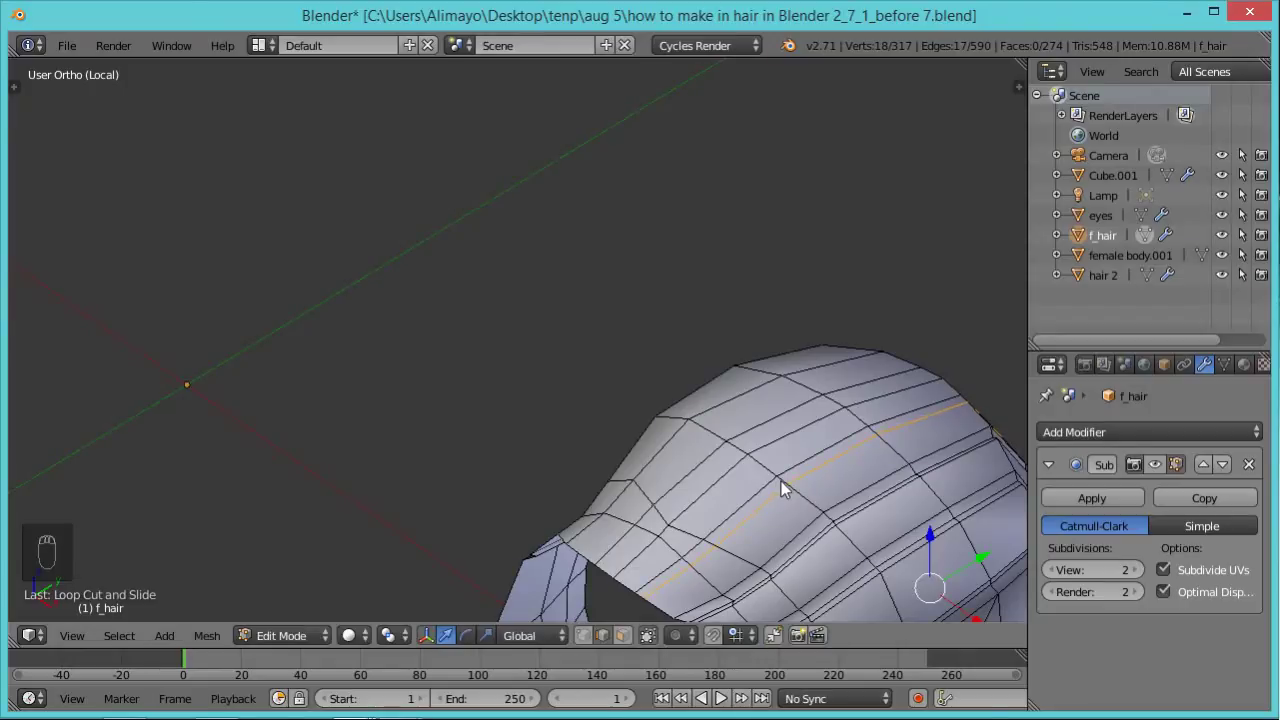
Add a loop cut in the narrow strip along that higher loop and scale it to about 0.98 to form a groove.
key(ctrl+r)
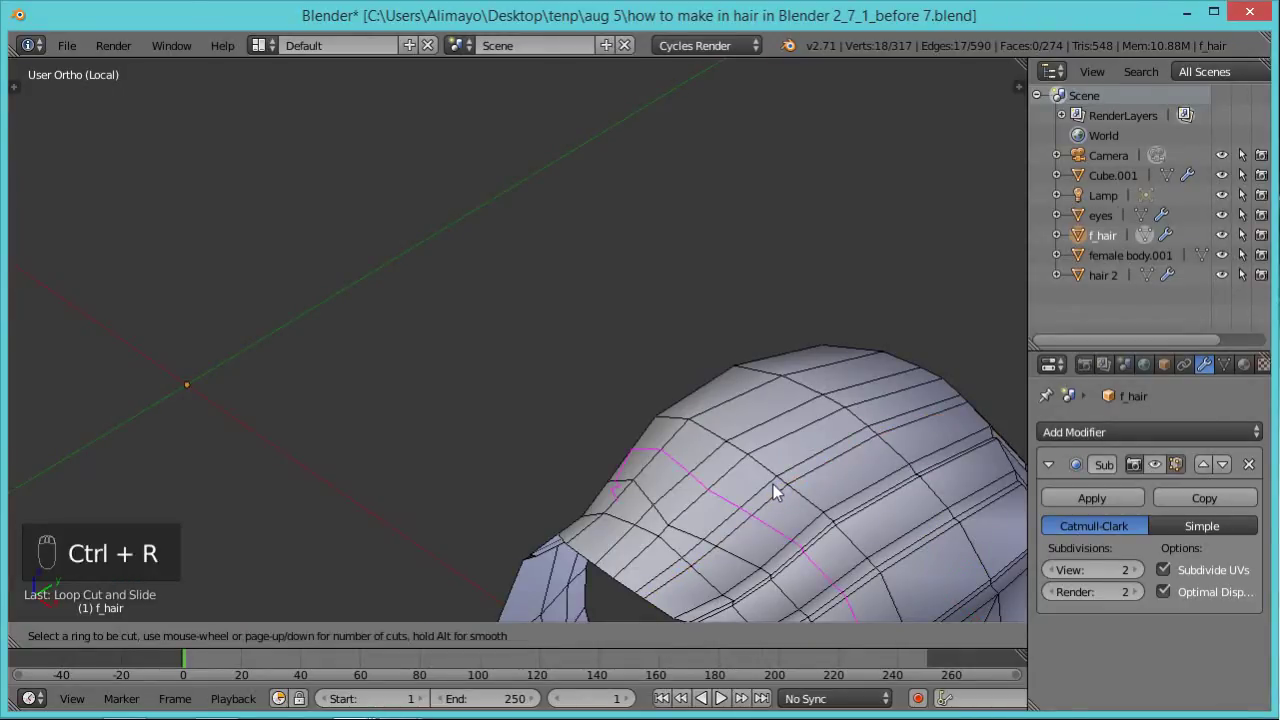
click(787, 479)
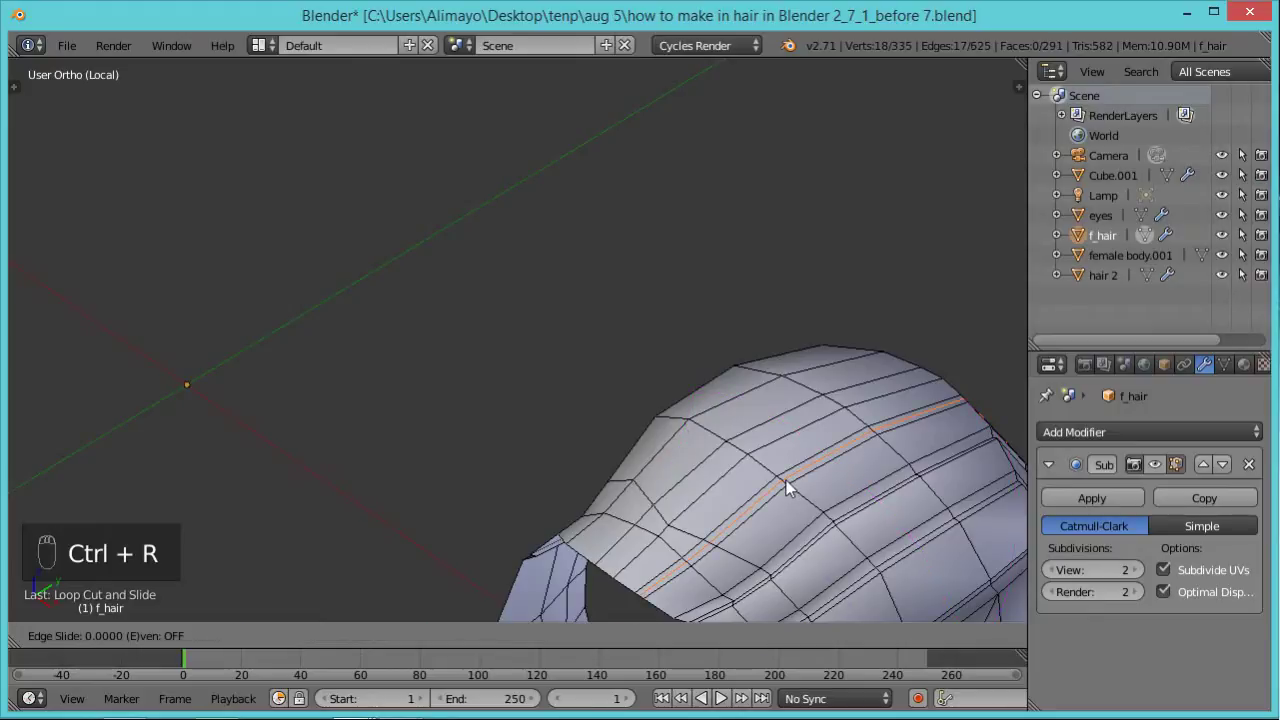
click(786, 482)
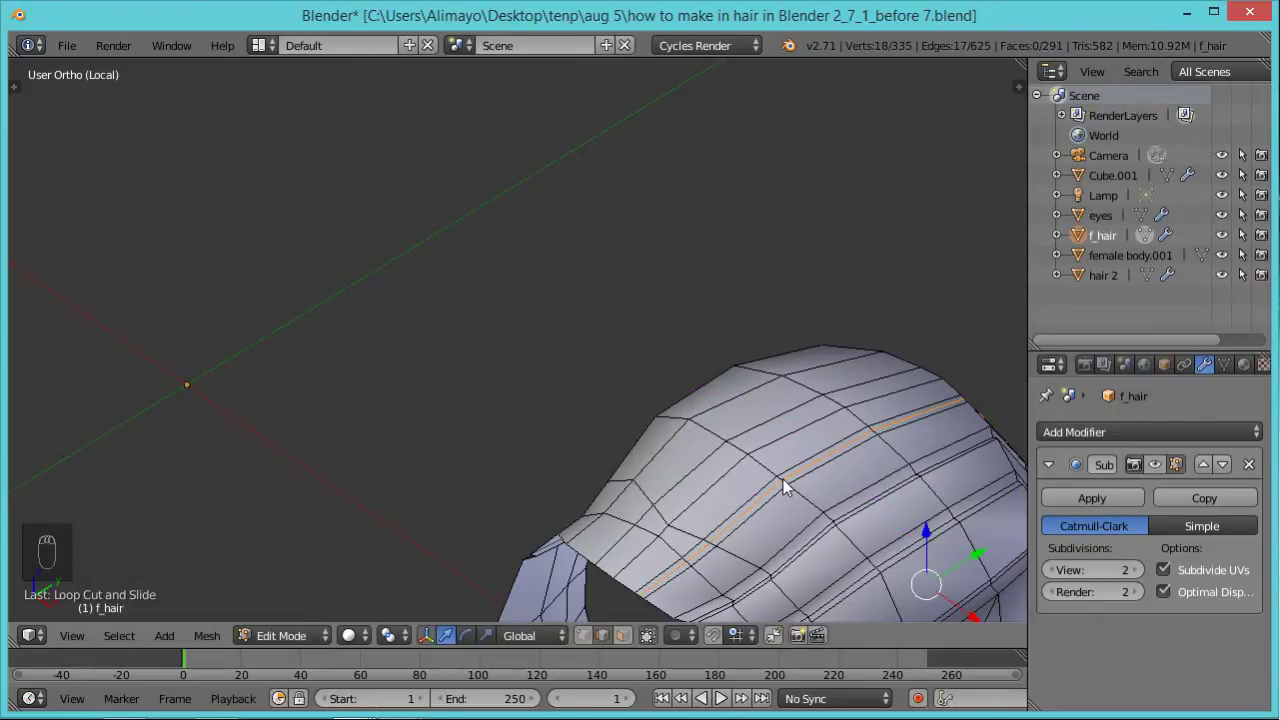
key(s)
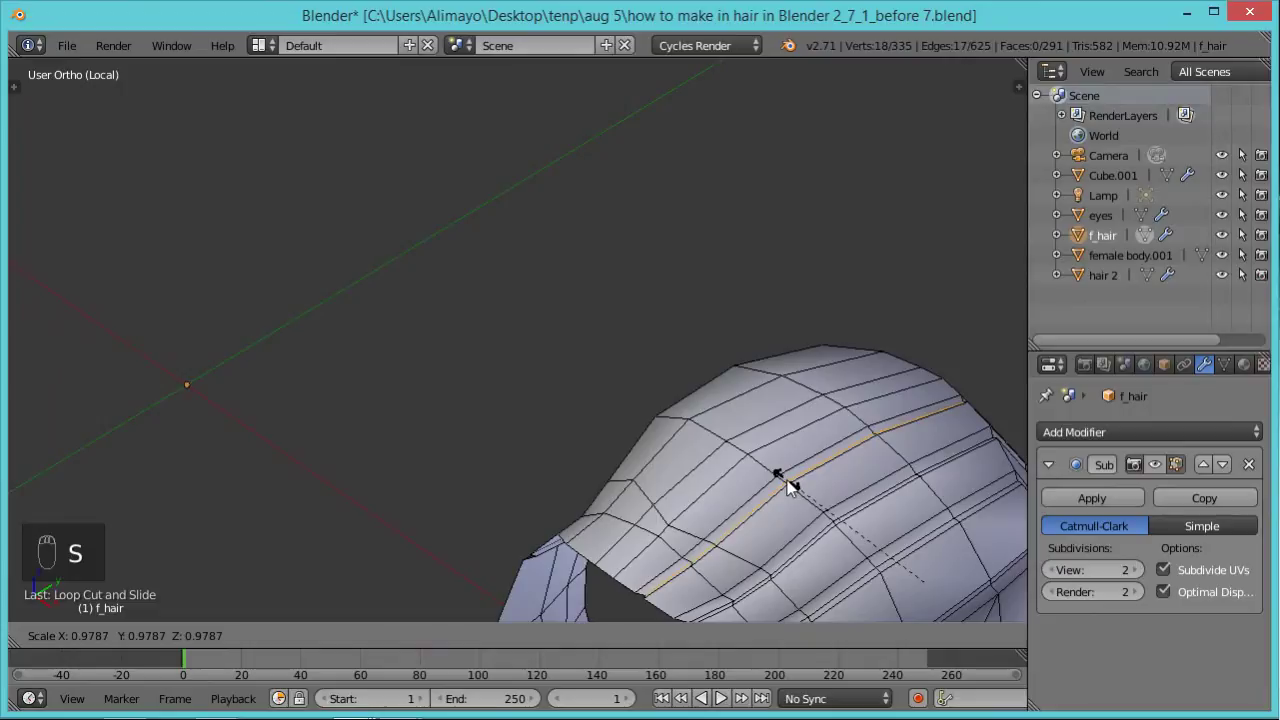
click(787, 482)
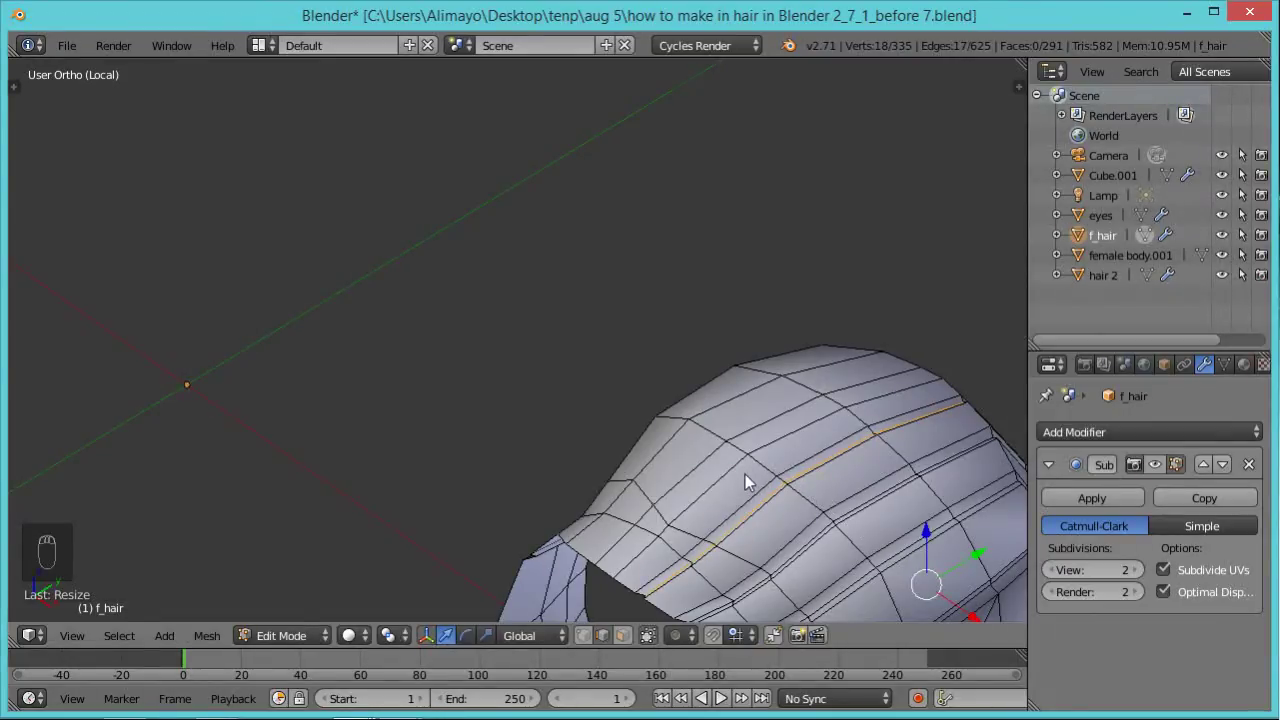
Add a front-to-back loop cut in the next face row toward the crown, slid by about -0.23, and select an adjacent edge.
key(ctrl+r)
click(770, 460)
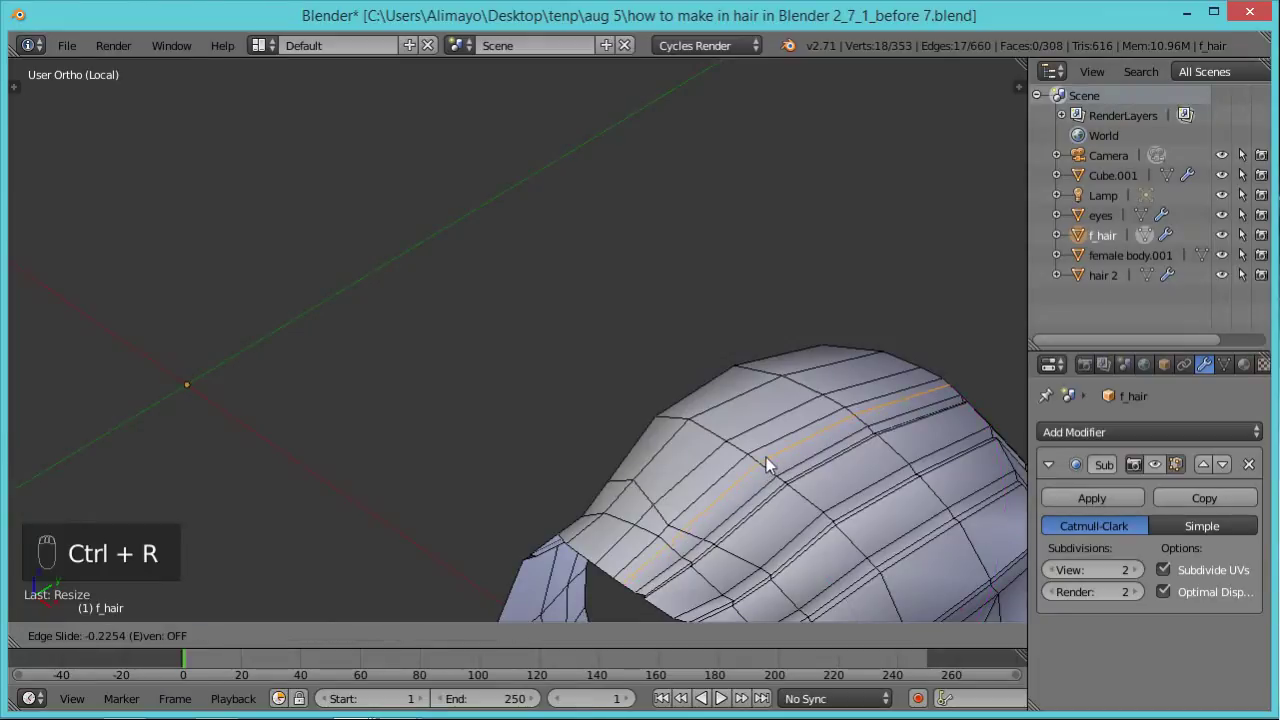
click(766, 457)
right_click(766, 457)
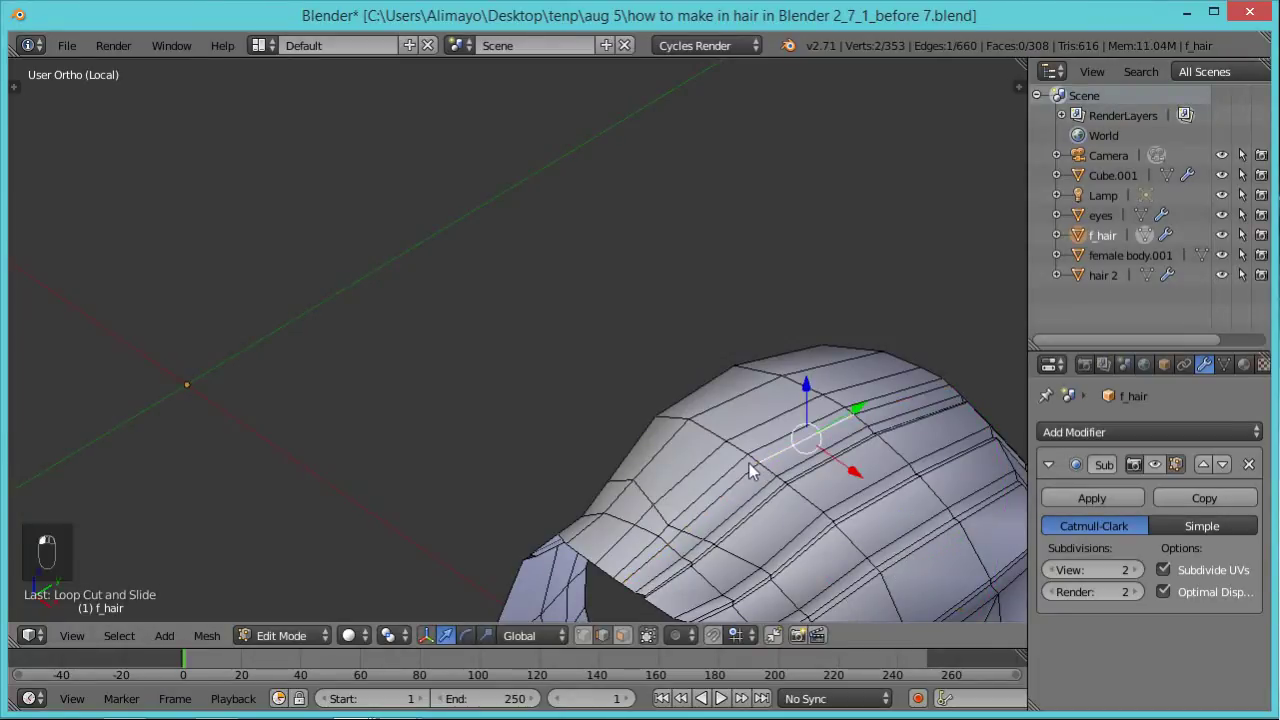
Add a centred loop cut in the narrow strip nearest the crown and scale it to about 0.98.
key(ctrl+r)
click(756, 460)
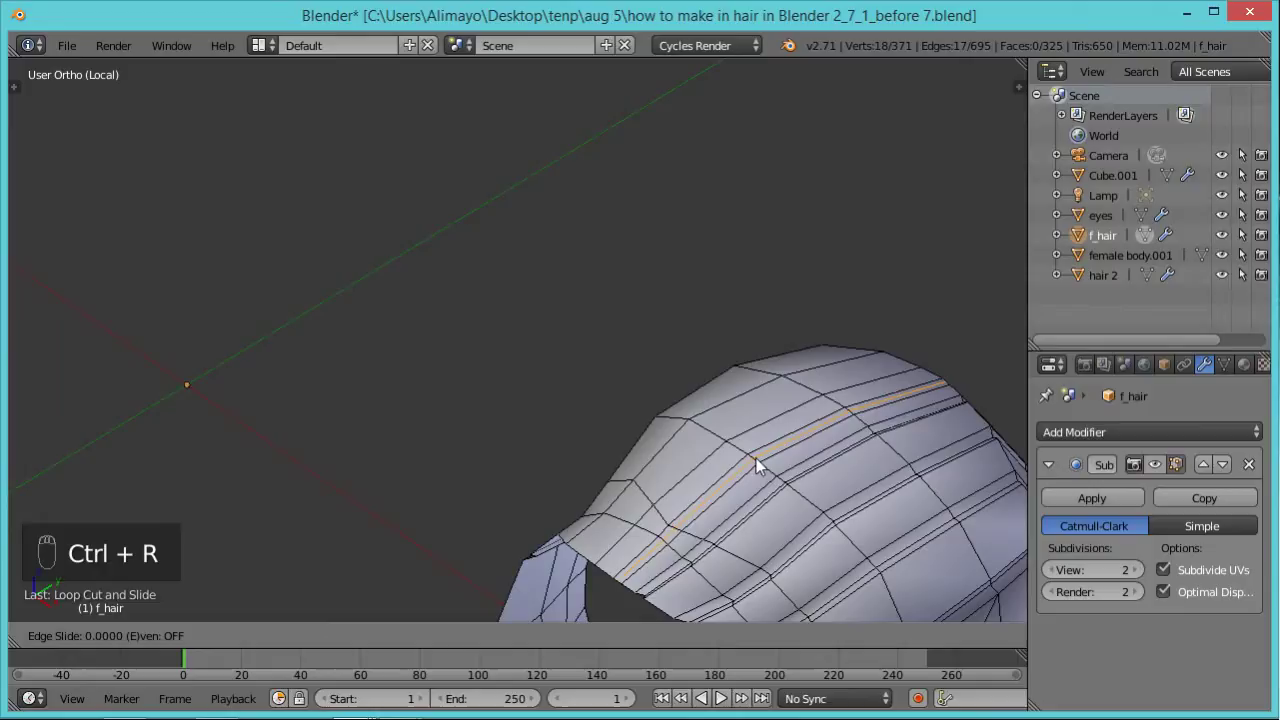
right_click(756, 460)
key(s)
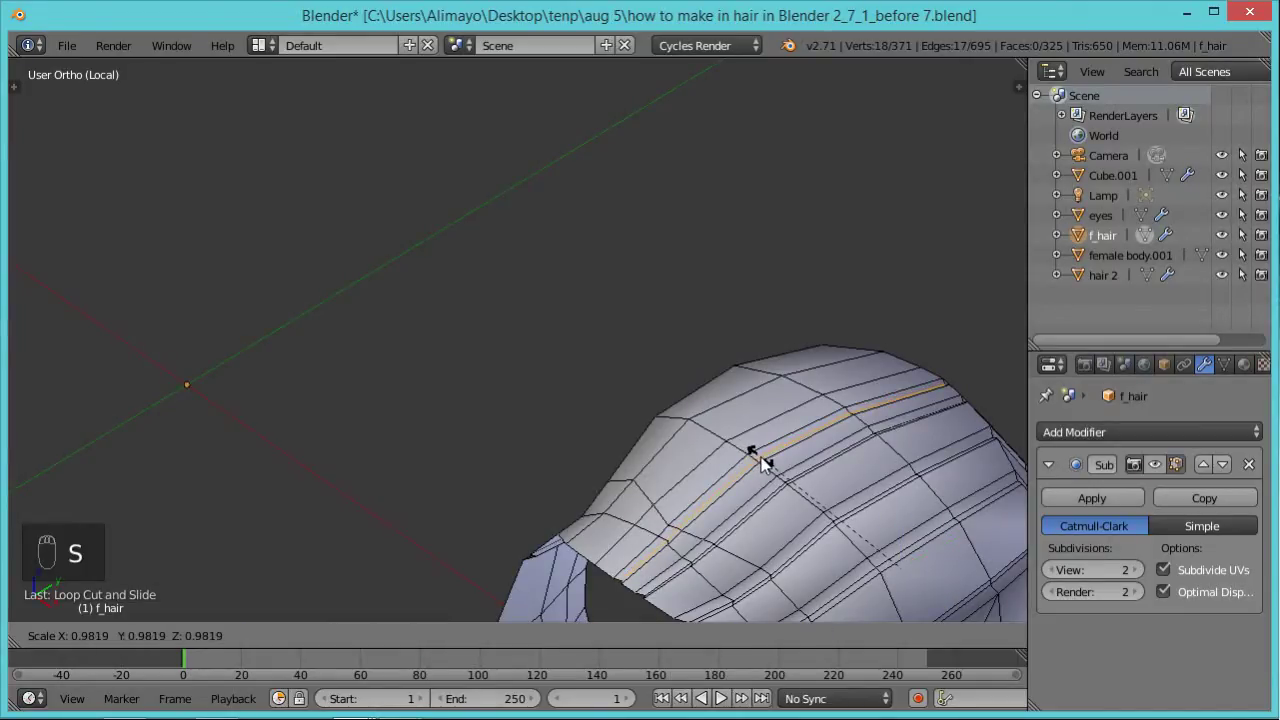
click(726, 448)
Add a front-to-back loop cut on the crown's uncut middle section, close to the neighbouring lengthwise edge, and select an edge there.
shift+middle_drag(727, 457, 816, 550)
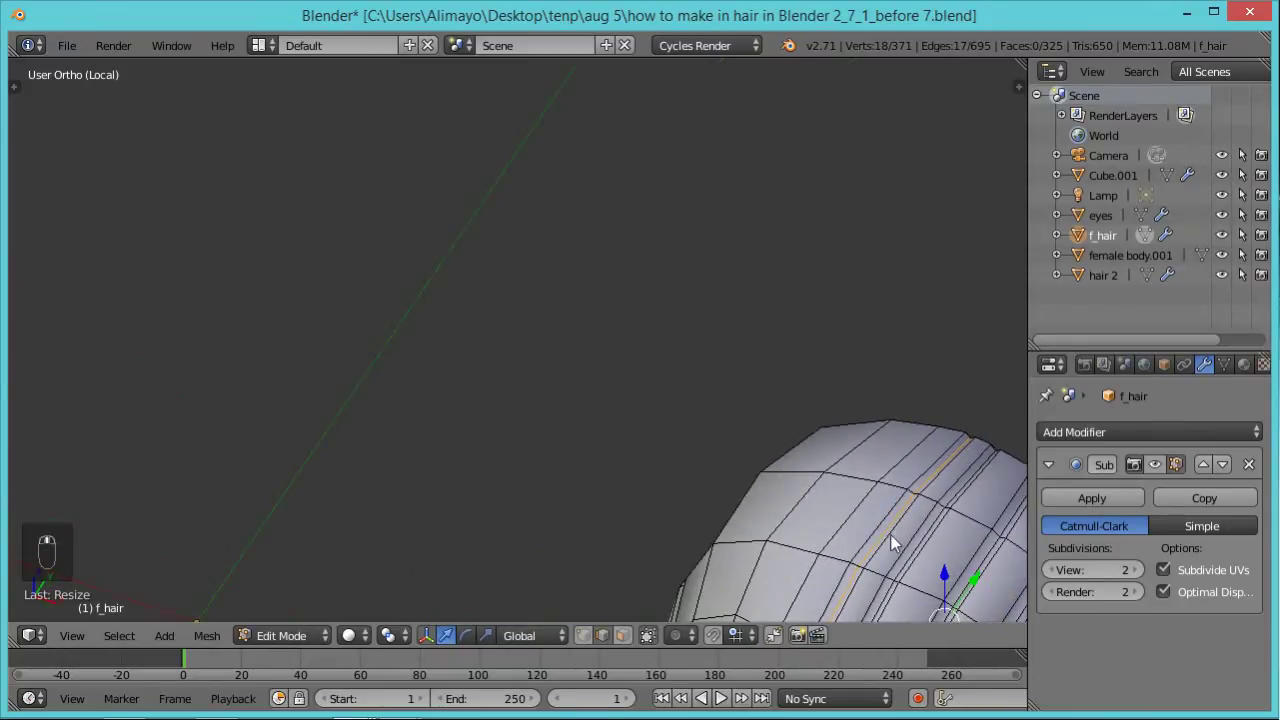
shift+middle_drag(891, 535, 696, 371)
middle_drag(664, 412, 665, 408)
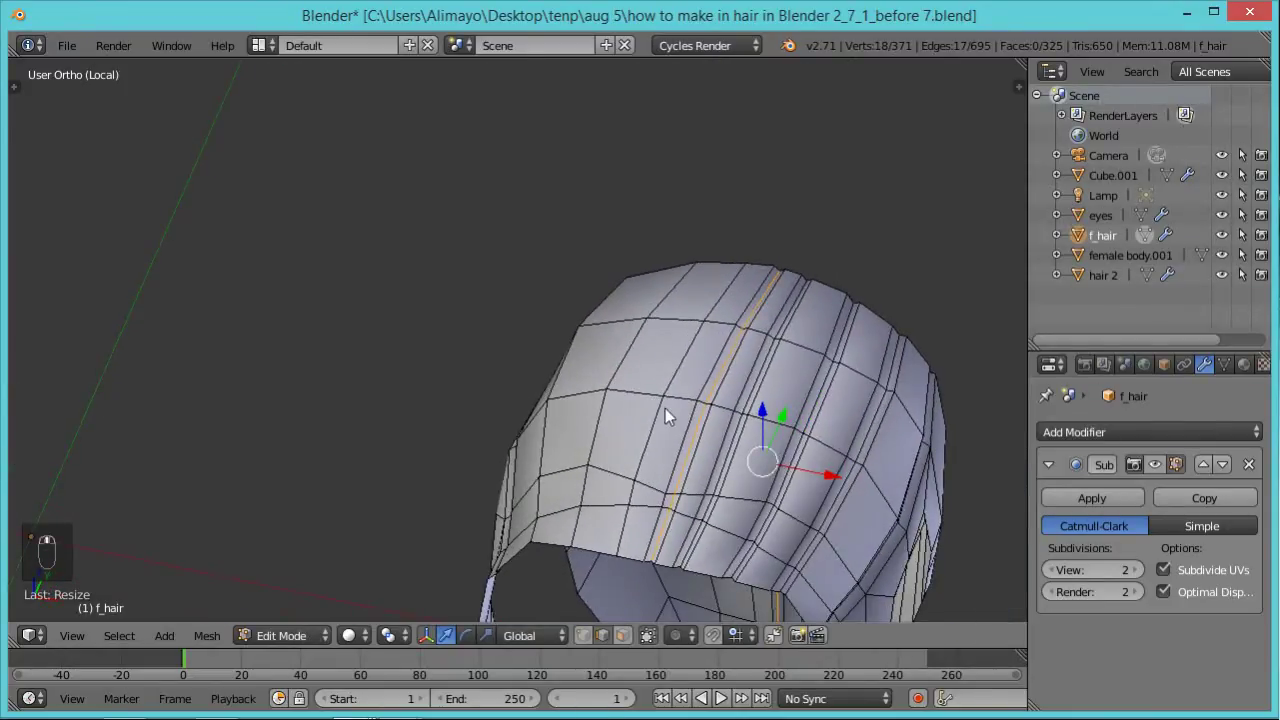
key(ctrl+r)
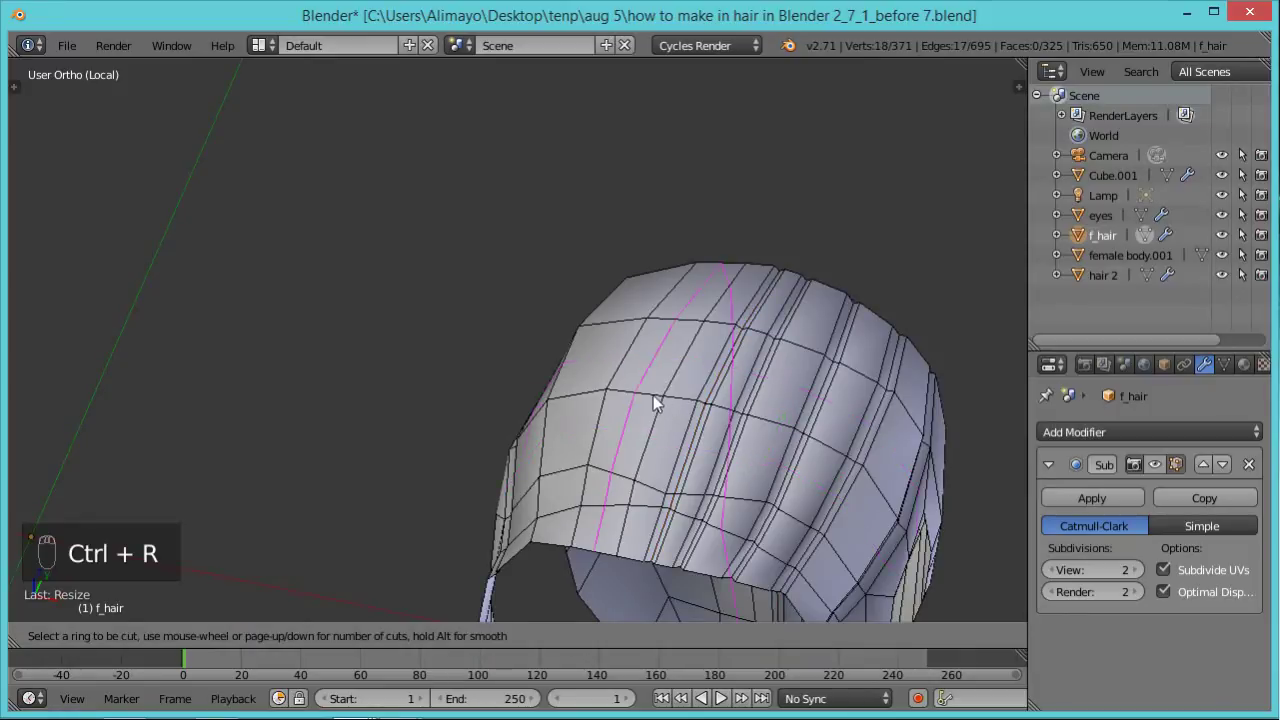
click(652, 395)
click(662, 404)
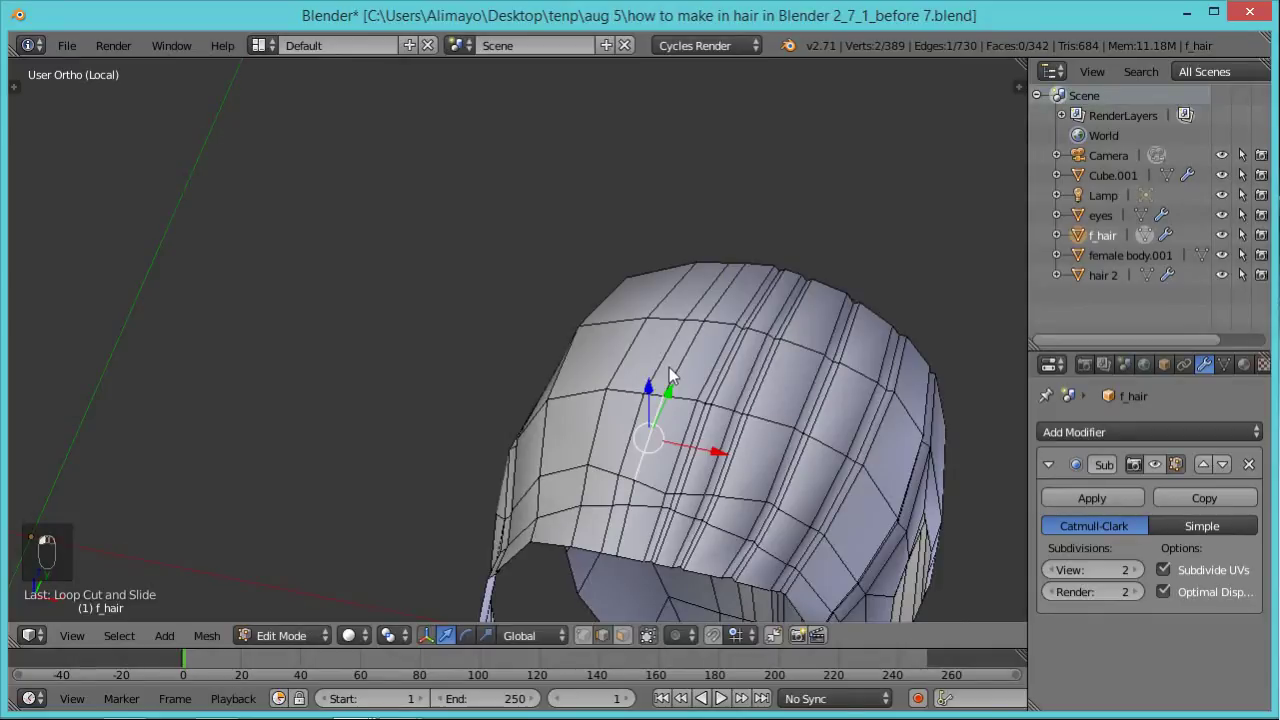
Add a centred loop cut in the narrow strip on the crown's middle section and scale it slightly inward to form a groove.
key(ctrl+r)
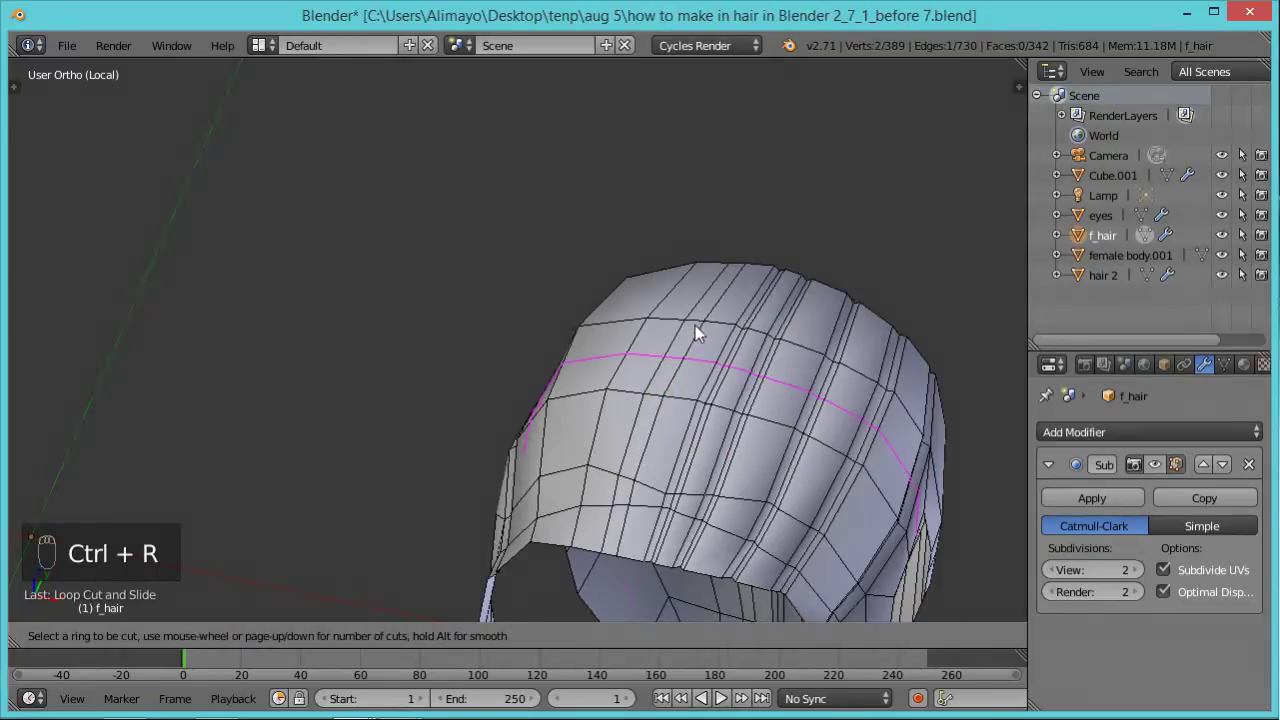
click(700, 321)
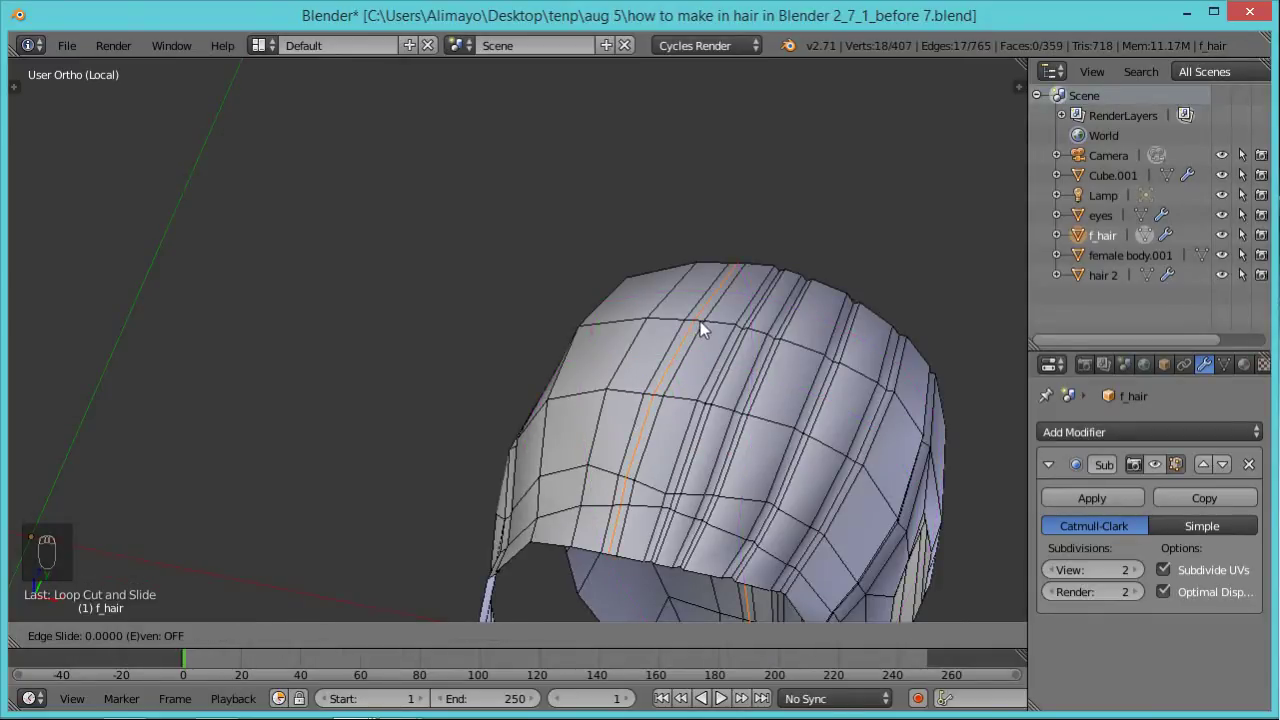
click(700, 321)
key(s)
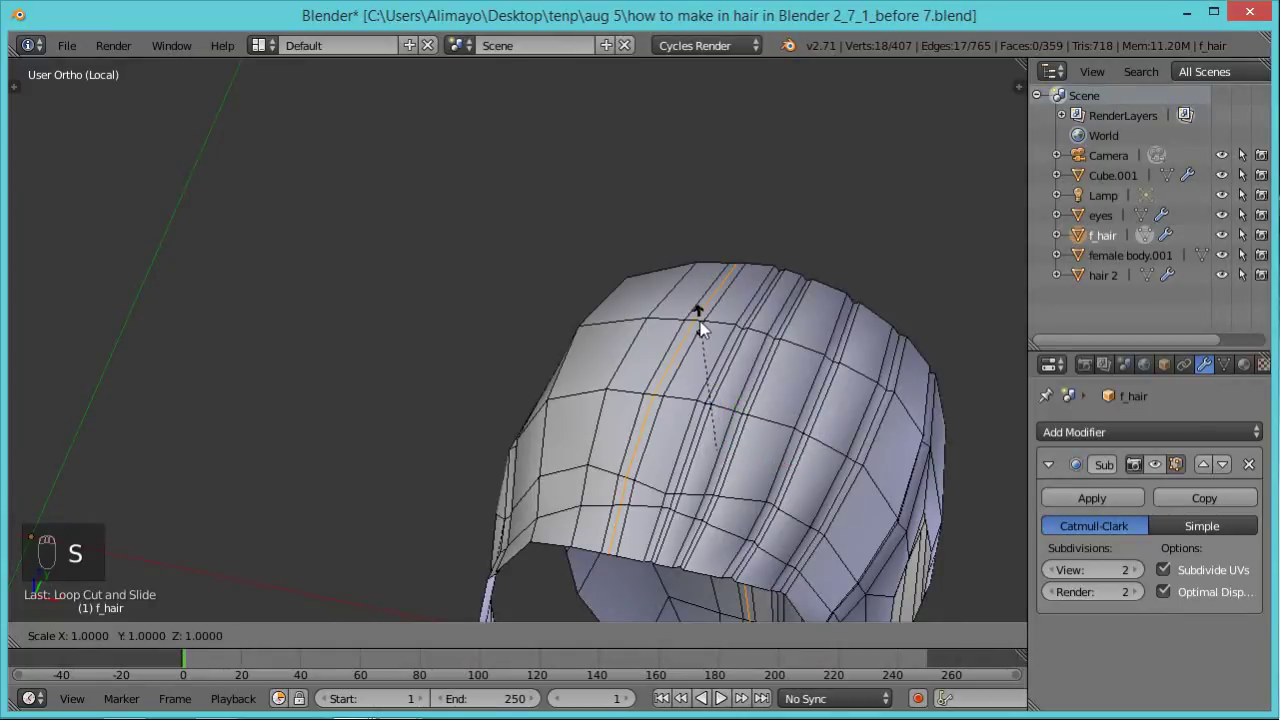
click(698, 326)
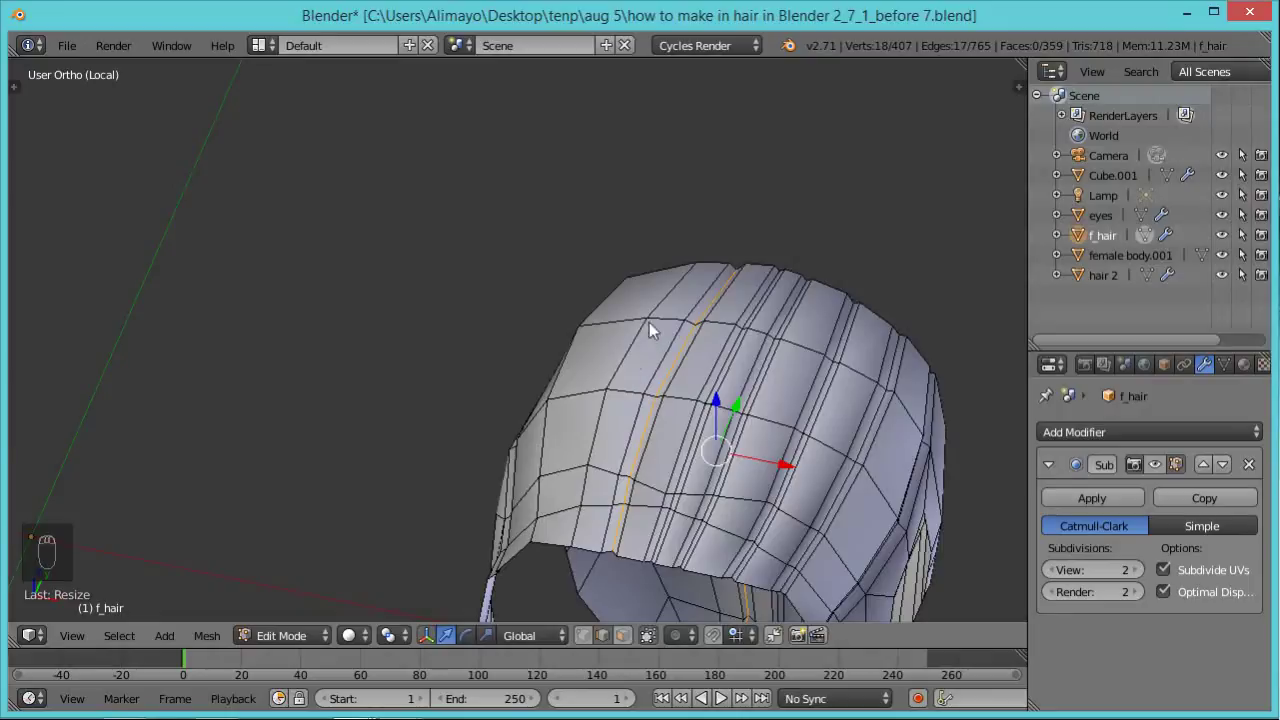
Add a front-to-back loop cut in the next wide face row past that groove, near the following lengthwise edge, and select an edge there.
key(ctrl+r)
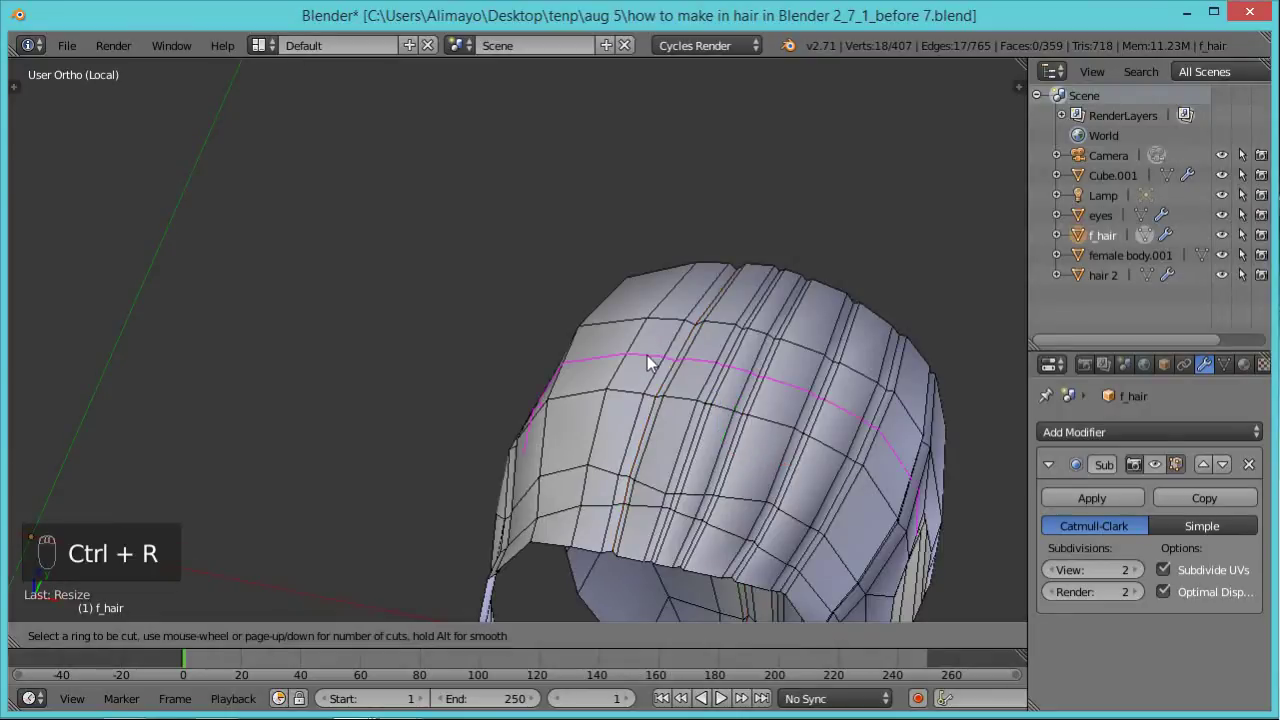
click(669, 316)
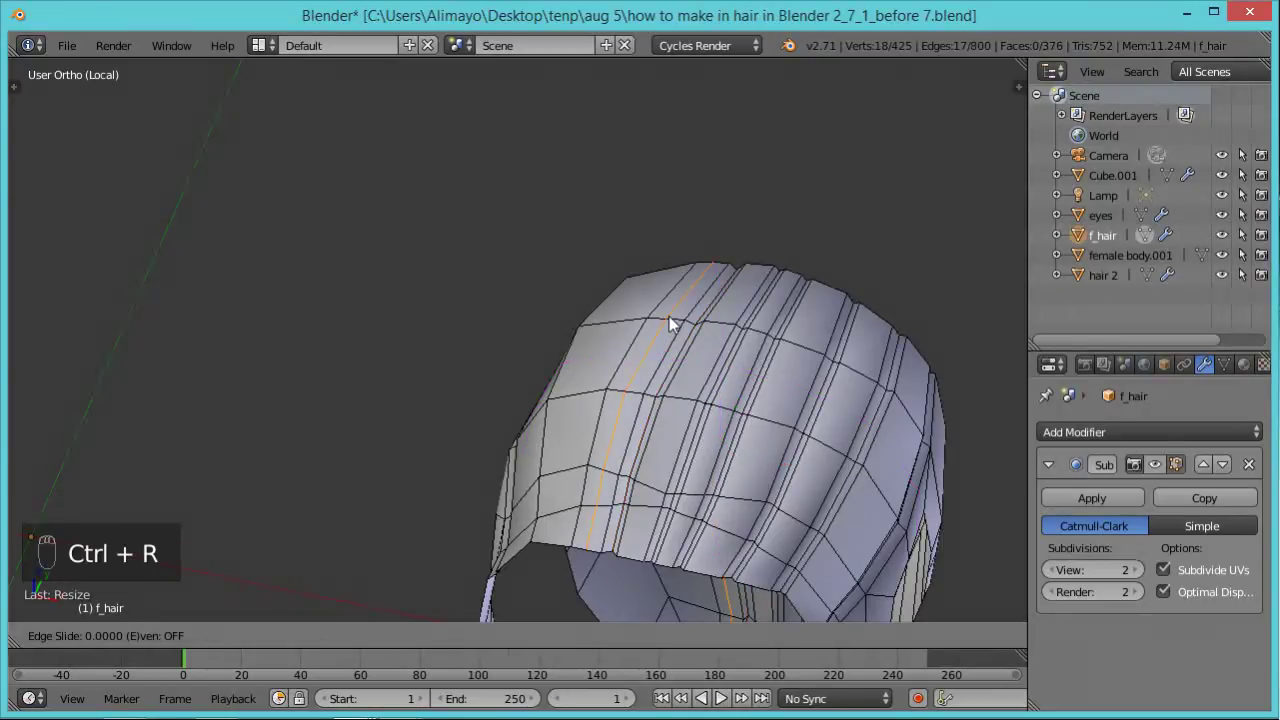
click(666, 317)
right_click(670, 319)
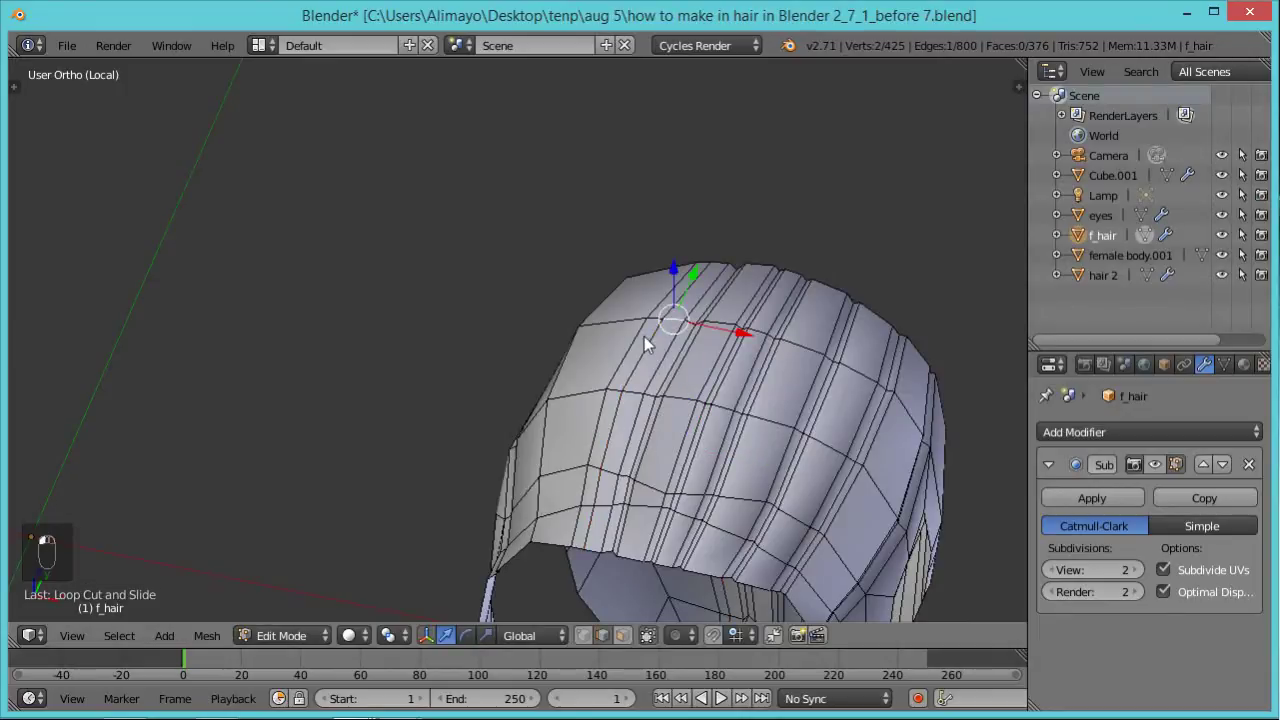
Add a centred loop cut in the resulting narrow strip and scale it to about 0.97.
key(ctrl+r)
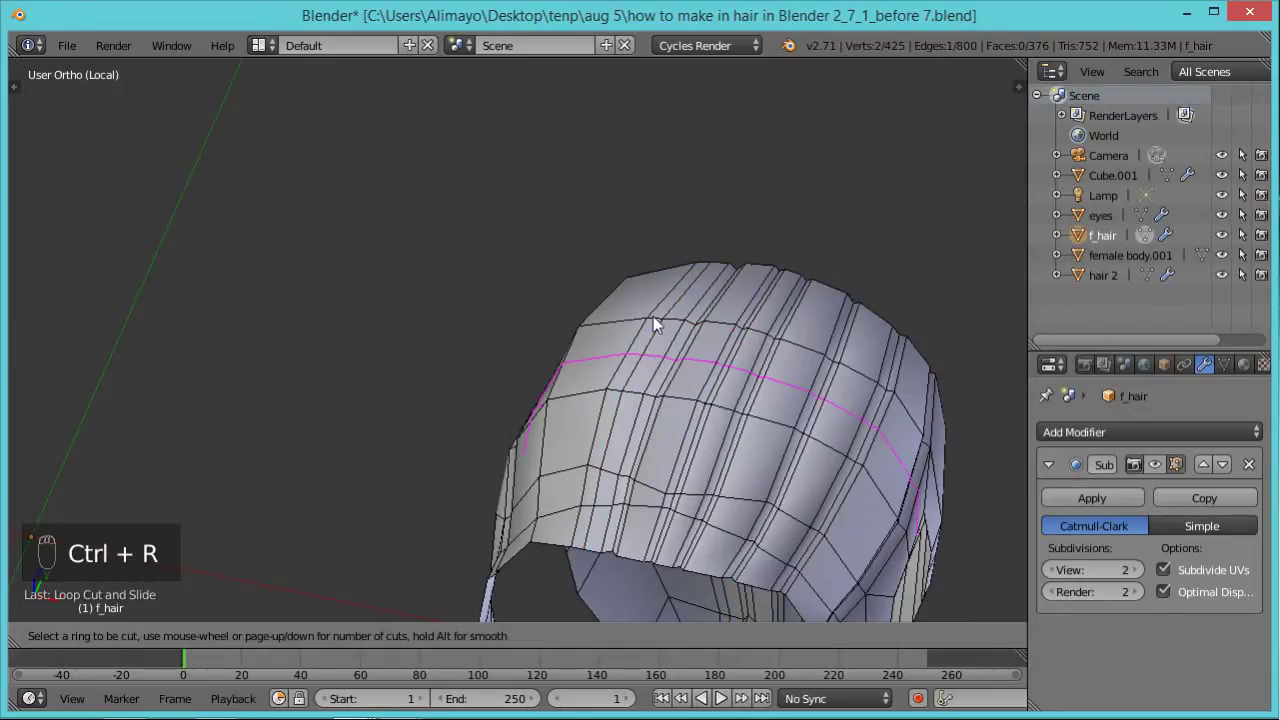
click(652, 320)
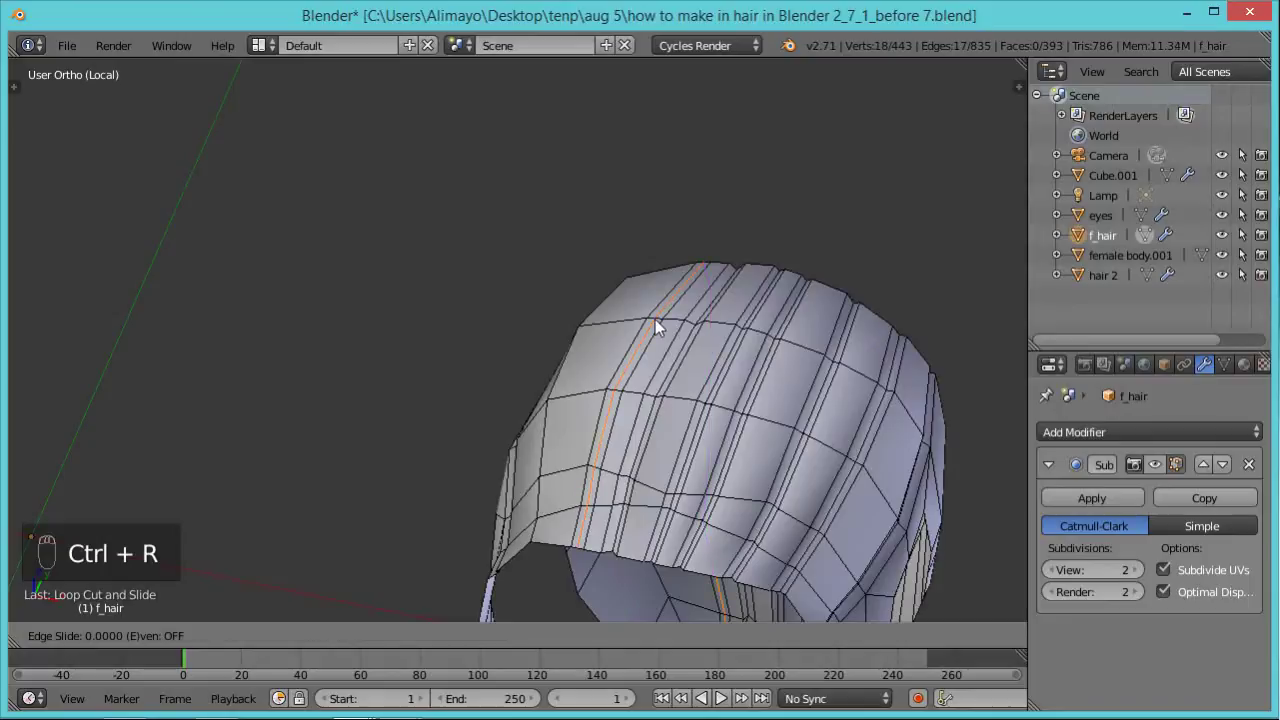
click(655, 319)
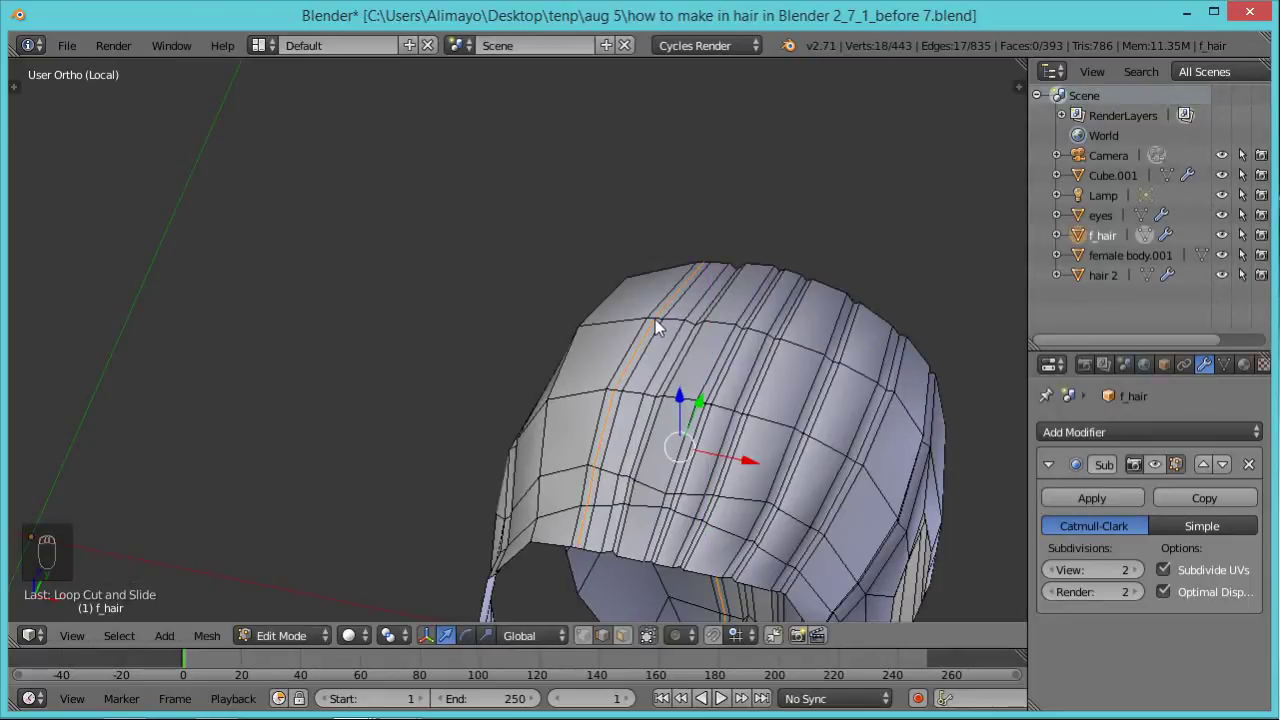
key(s)
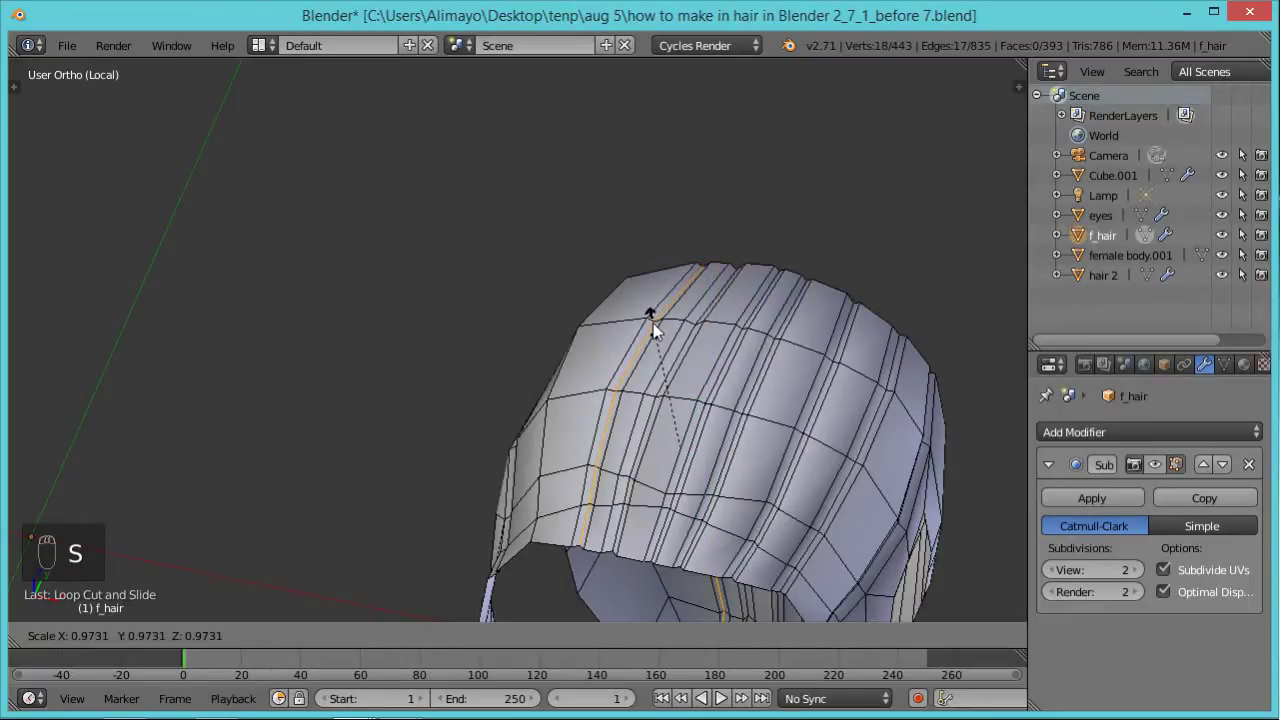
click(654, 331)
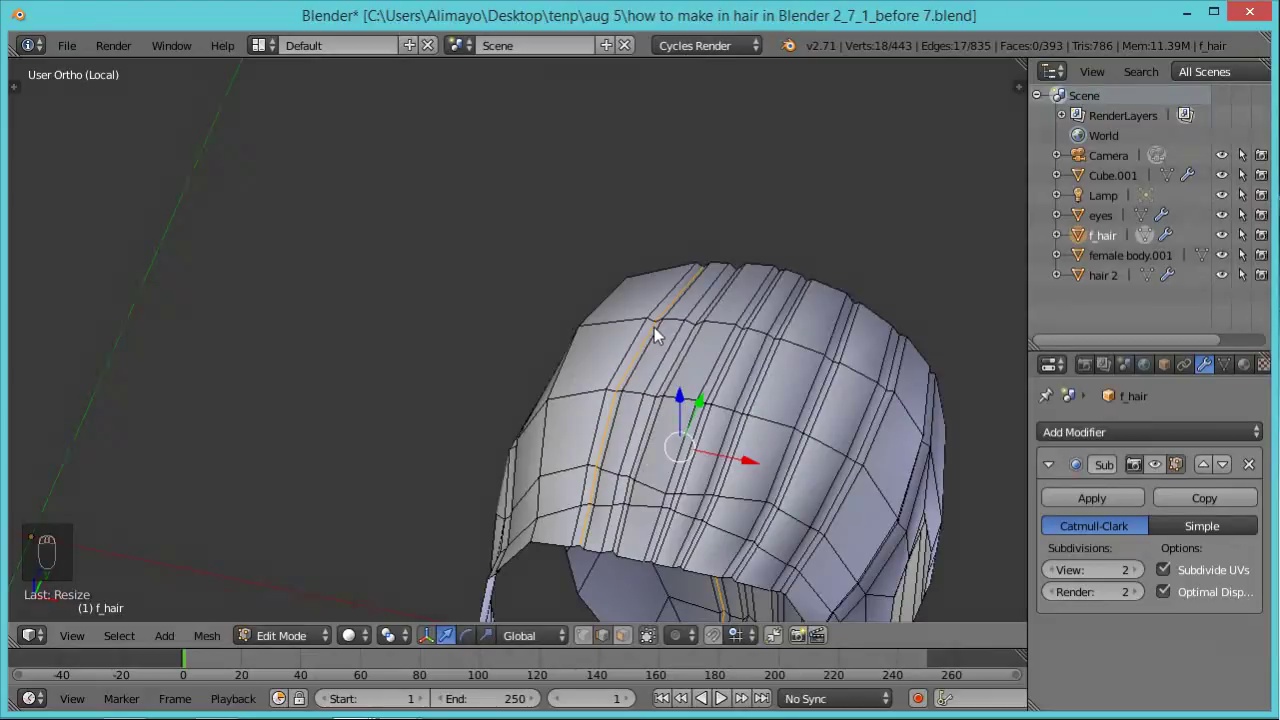
Save the file as how to make in hair in Blender 2_7_1_before 8.blend.
middle_drag(583, 382, 688, 298)
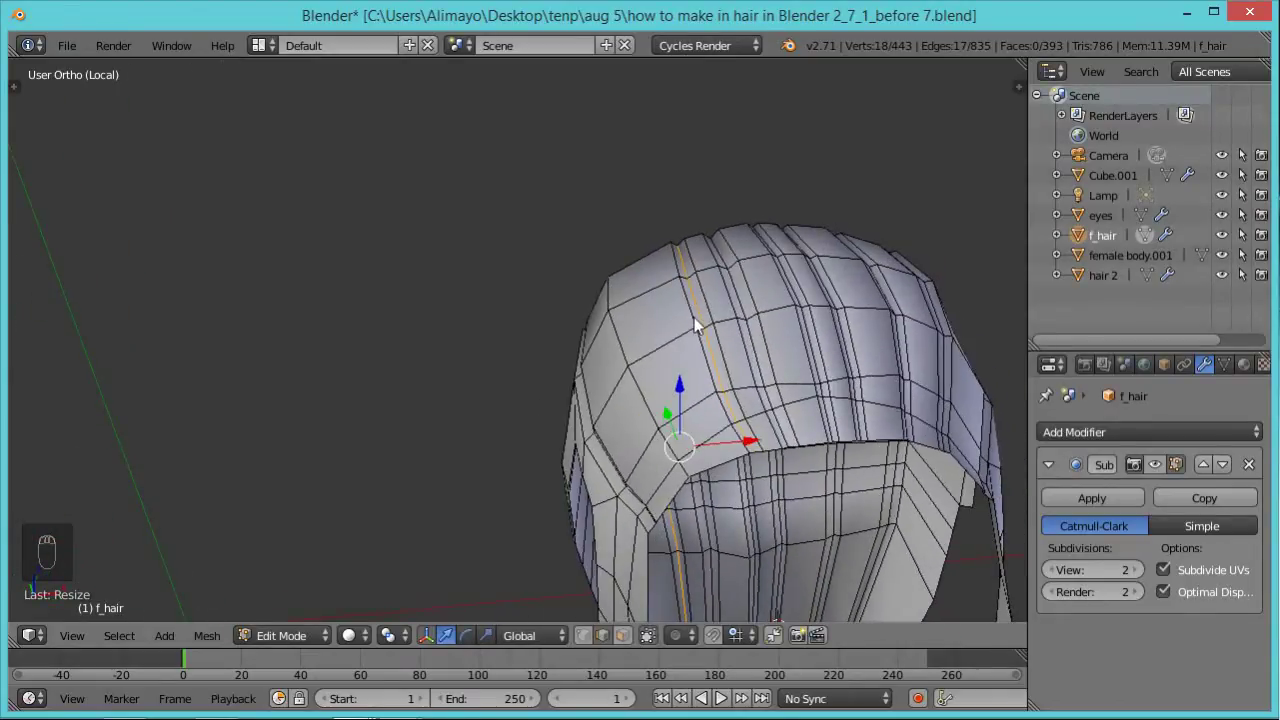
key(ctrl+shift+s)
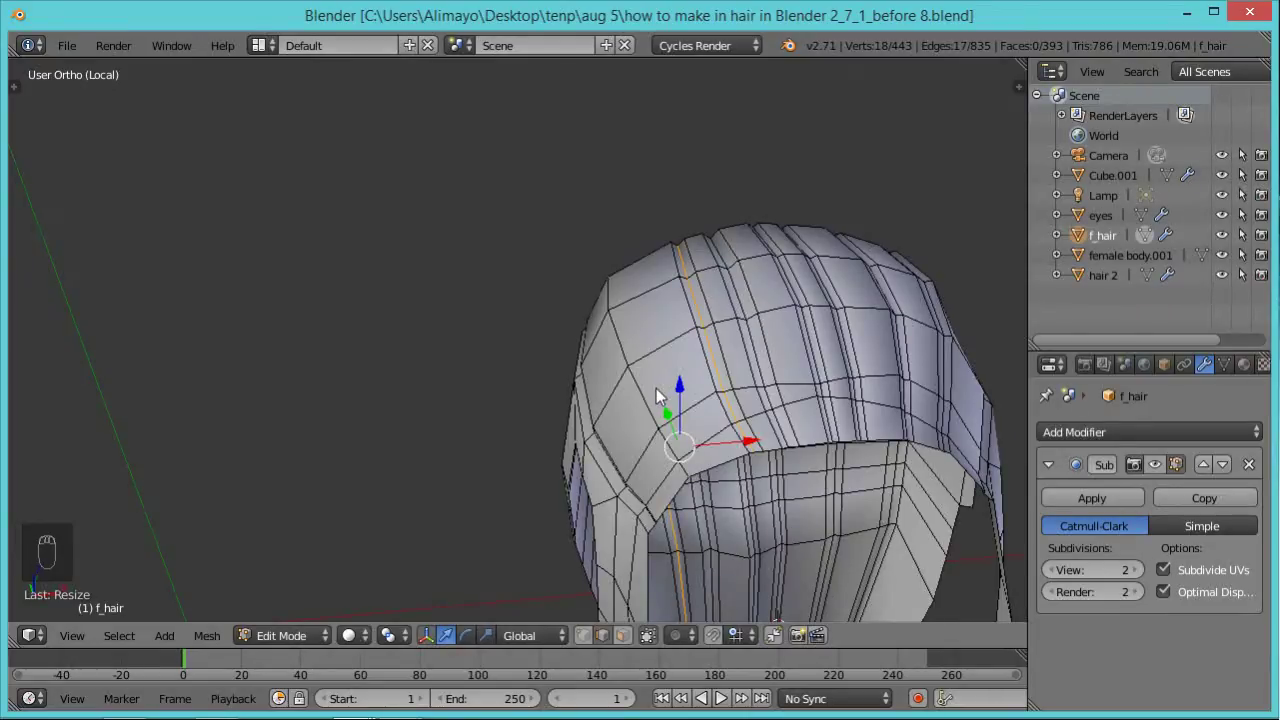
Add a front-to-back loop cut in the outermost wide row of the crown, slid close to its outer edge, and select an edge there.
key(ctrl+r)
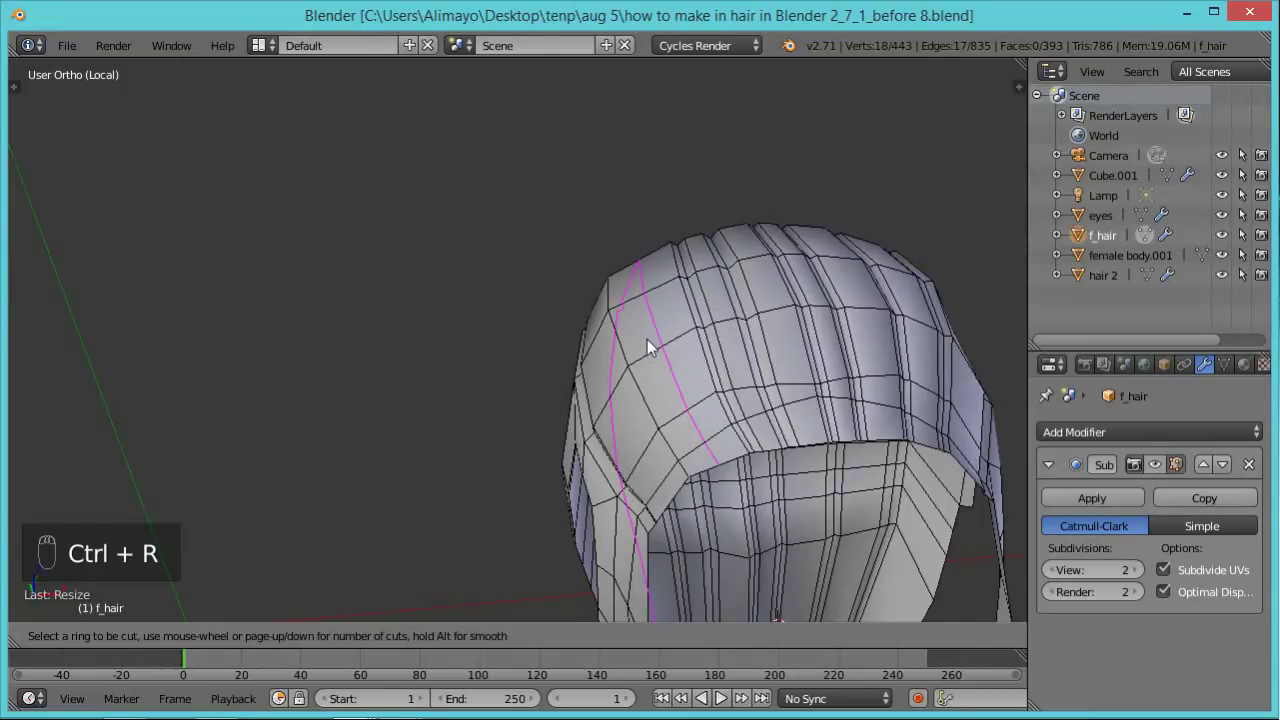
click(655, 352)
click(639, 365)
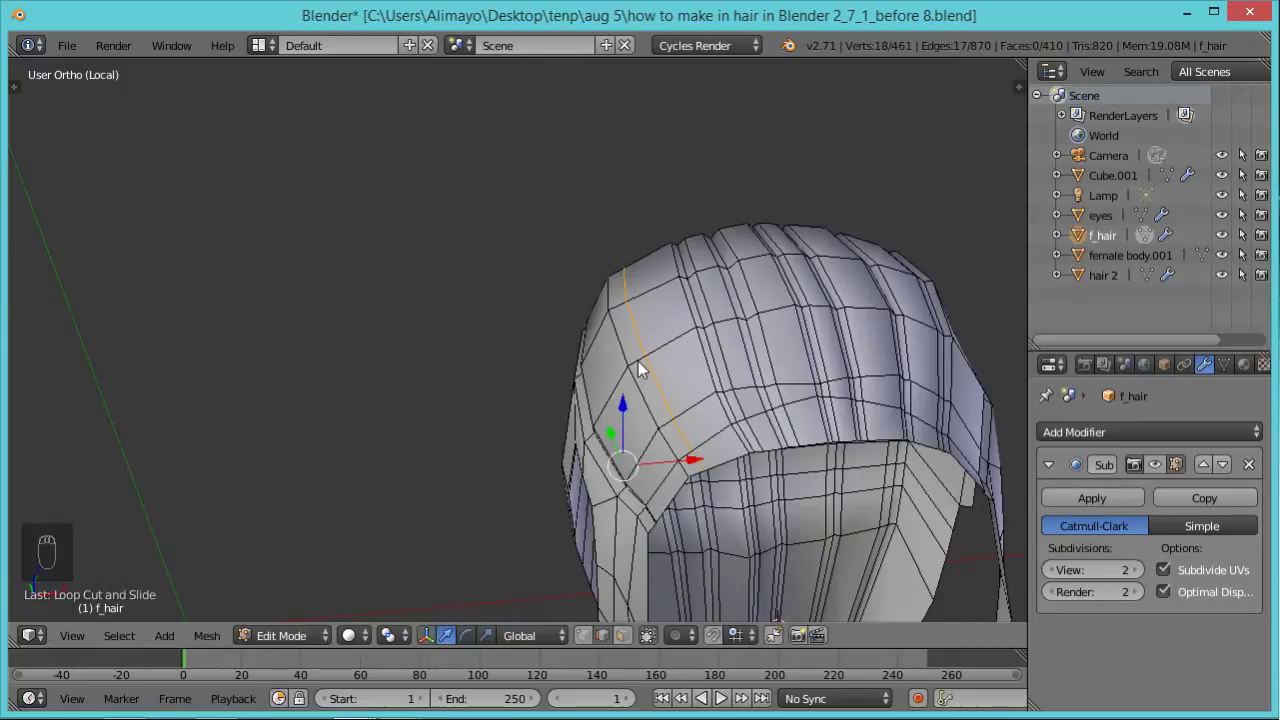
right_click(640, 370)
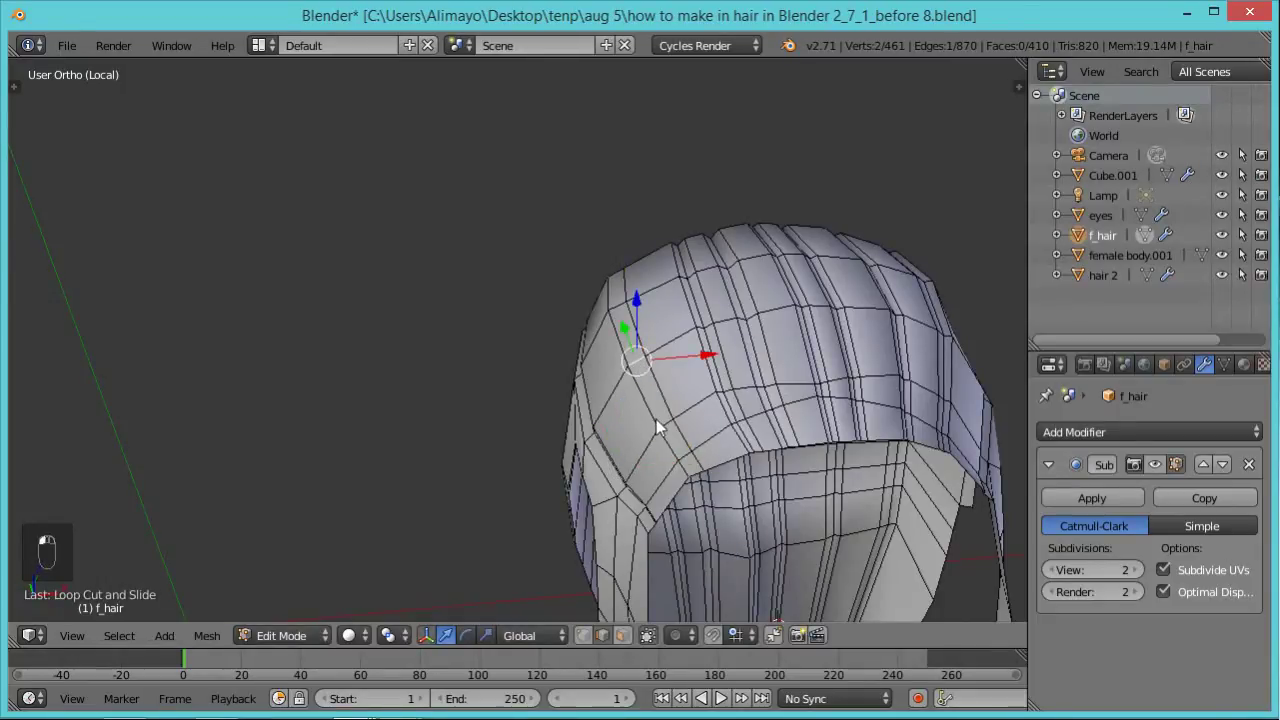
Add a centred loop cut in the narrow strip at the crown's outer side and scale it to about 0.96 for another groove.
key(ctrl+r)
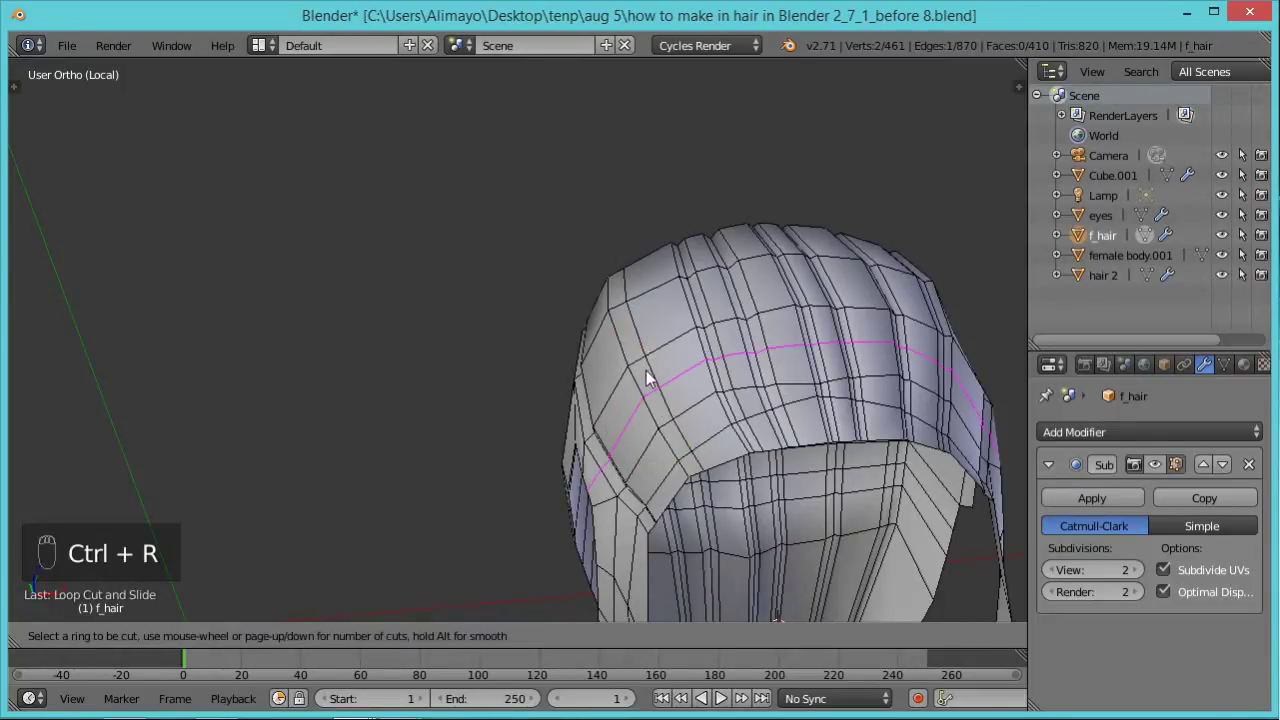
click(635, 365)
click(635, 365)
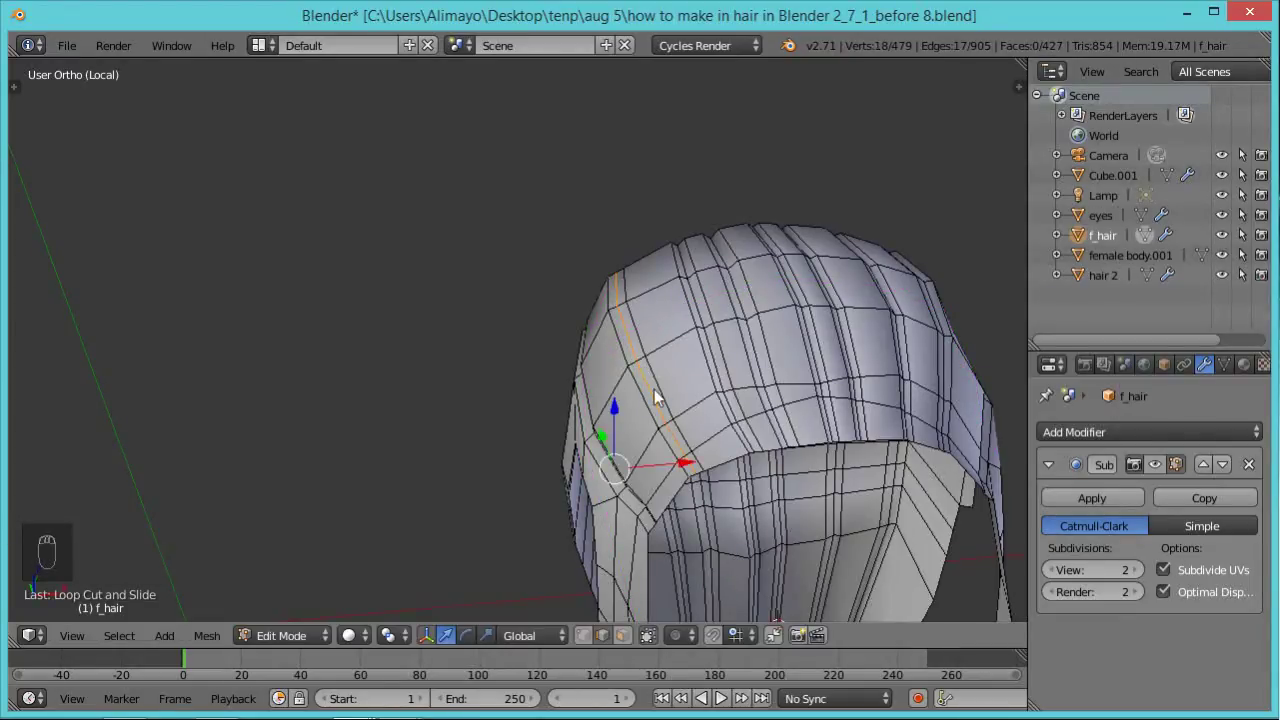
key(s)
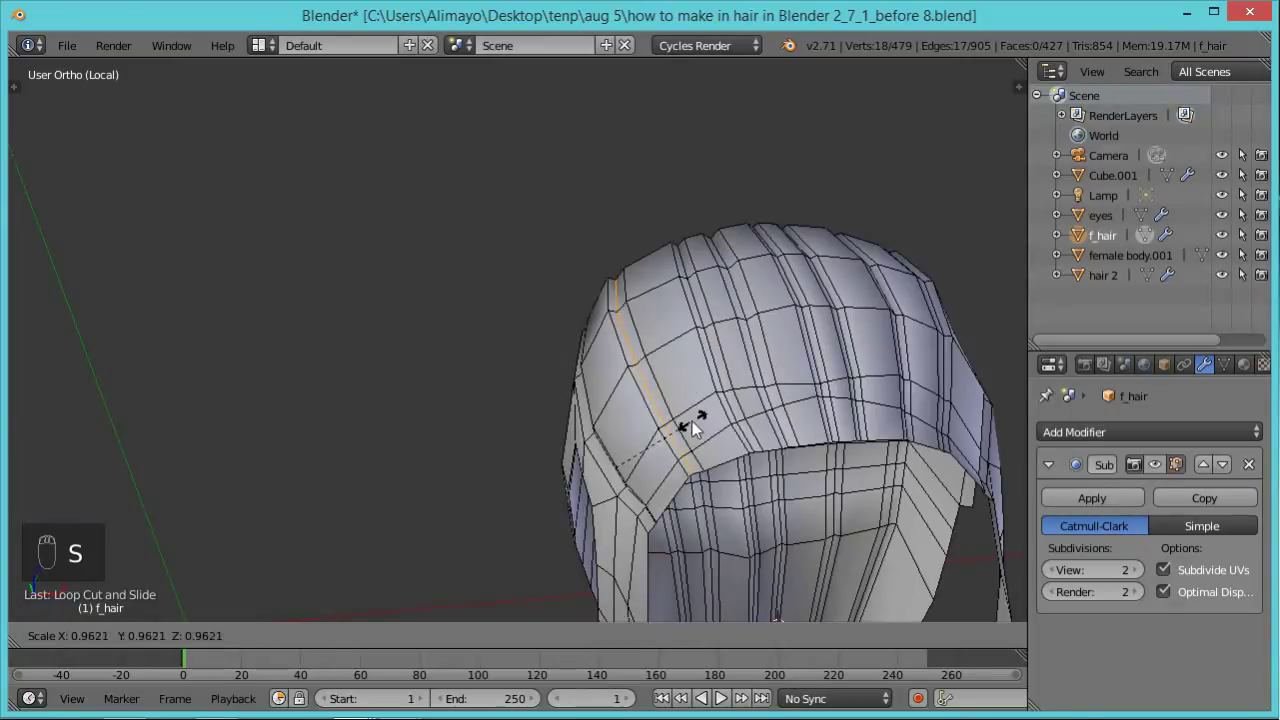
click(691, 420)
Add a crosswise loop cut just behind the front hairline, running down the side lock, and slide it toward the loop behind it.
middle_drag(586, 509, 666, 490)
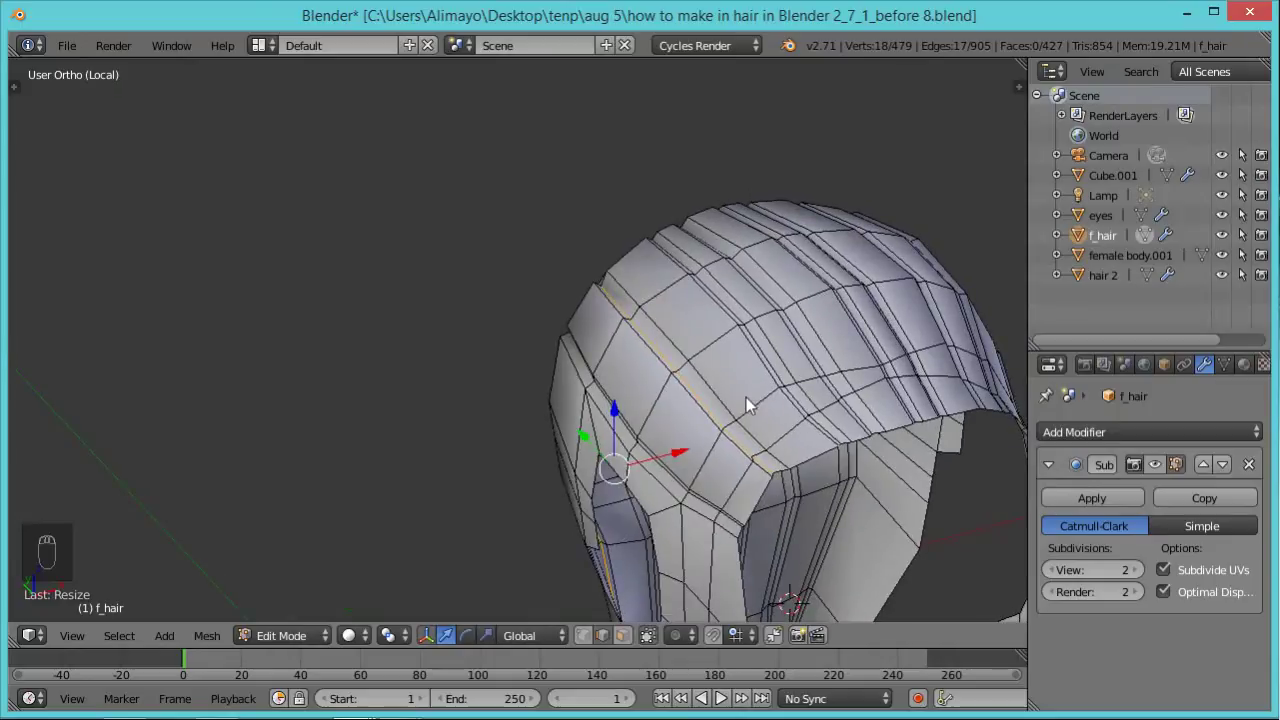
middle_drag(675, 384, 906, 291)
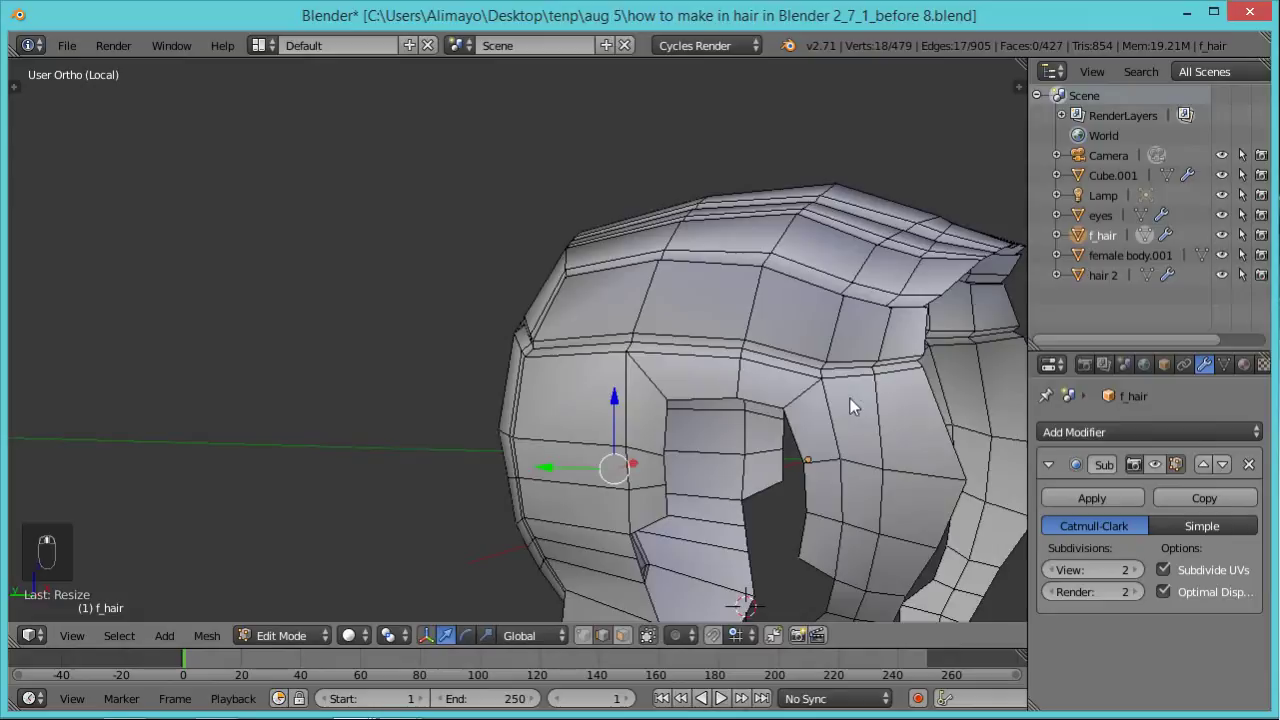
middle_drag(851, 400, 875, 428)
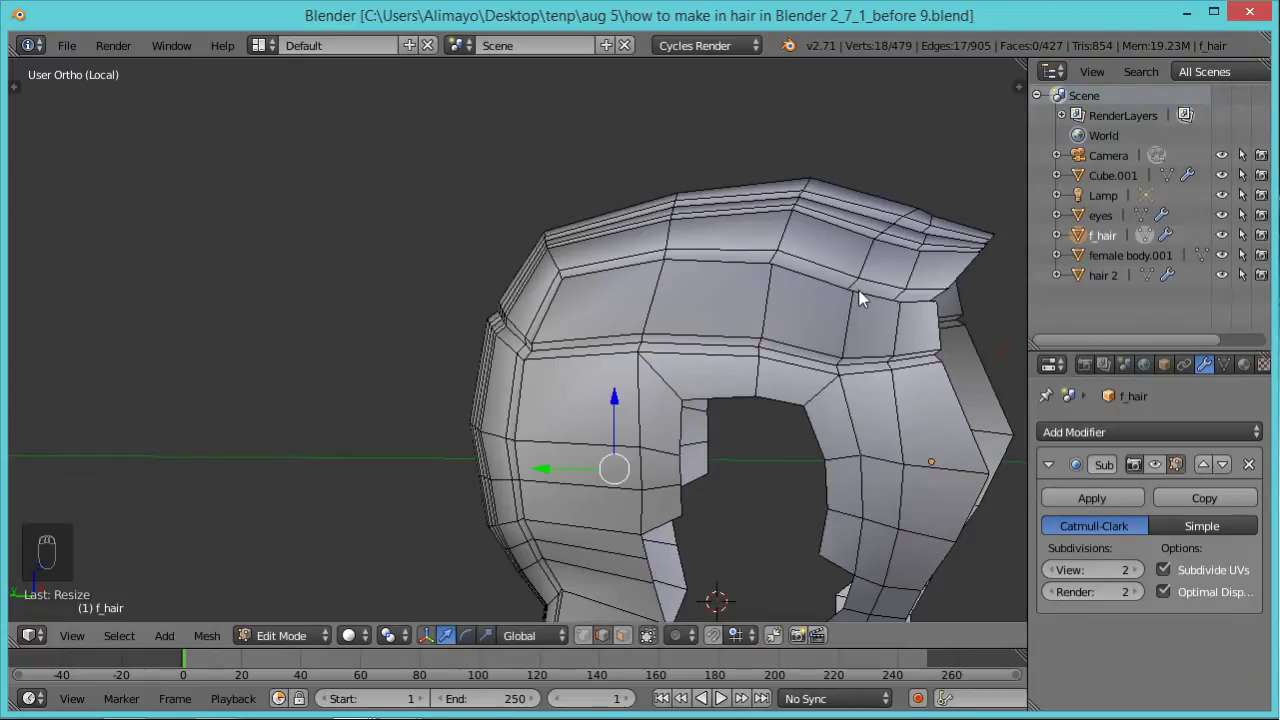
key(ctrl+r)
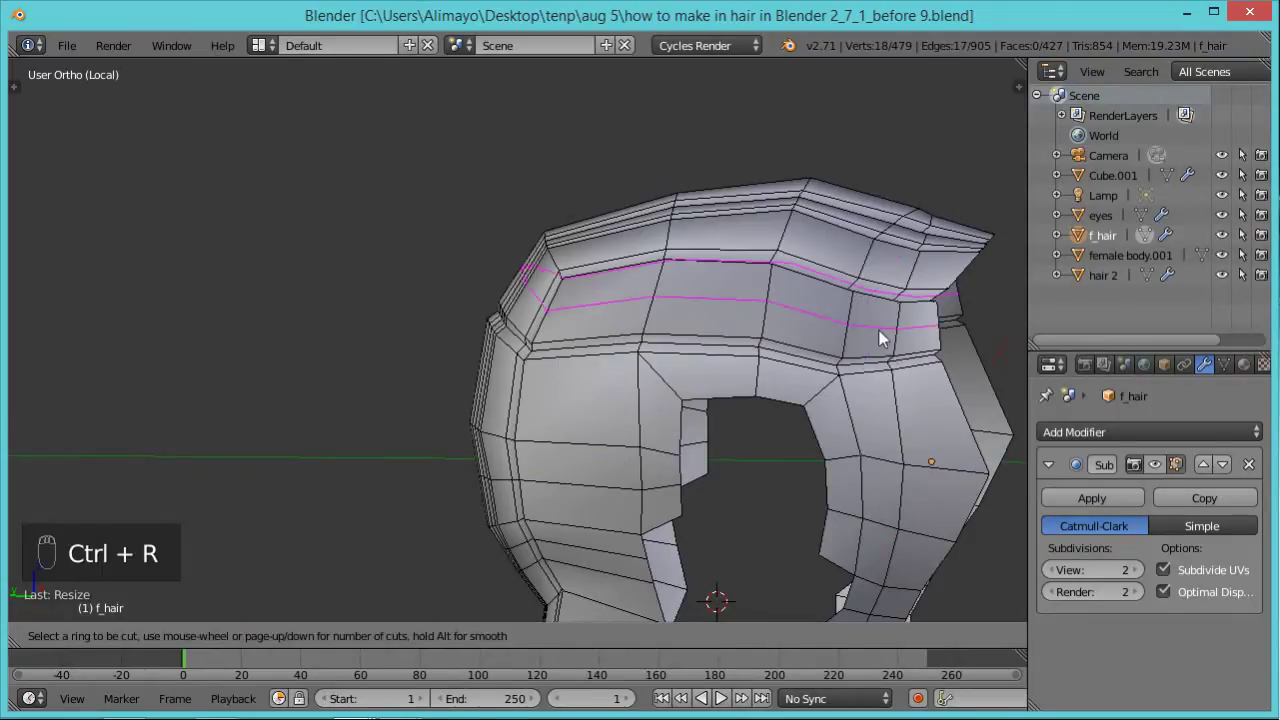
click(908, 376)
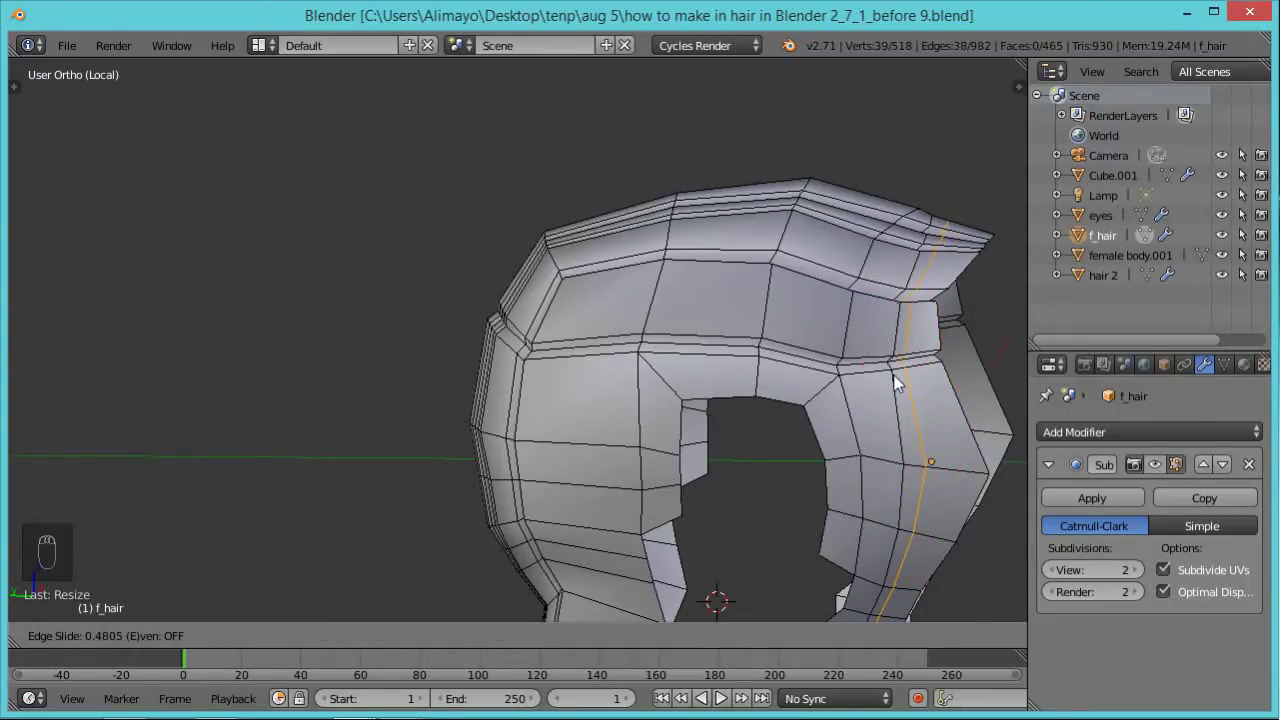
click(897, 383)
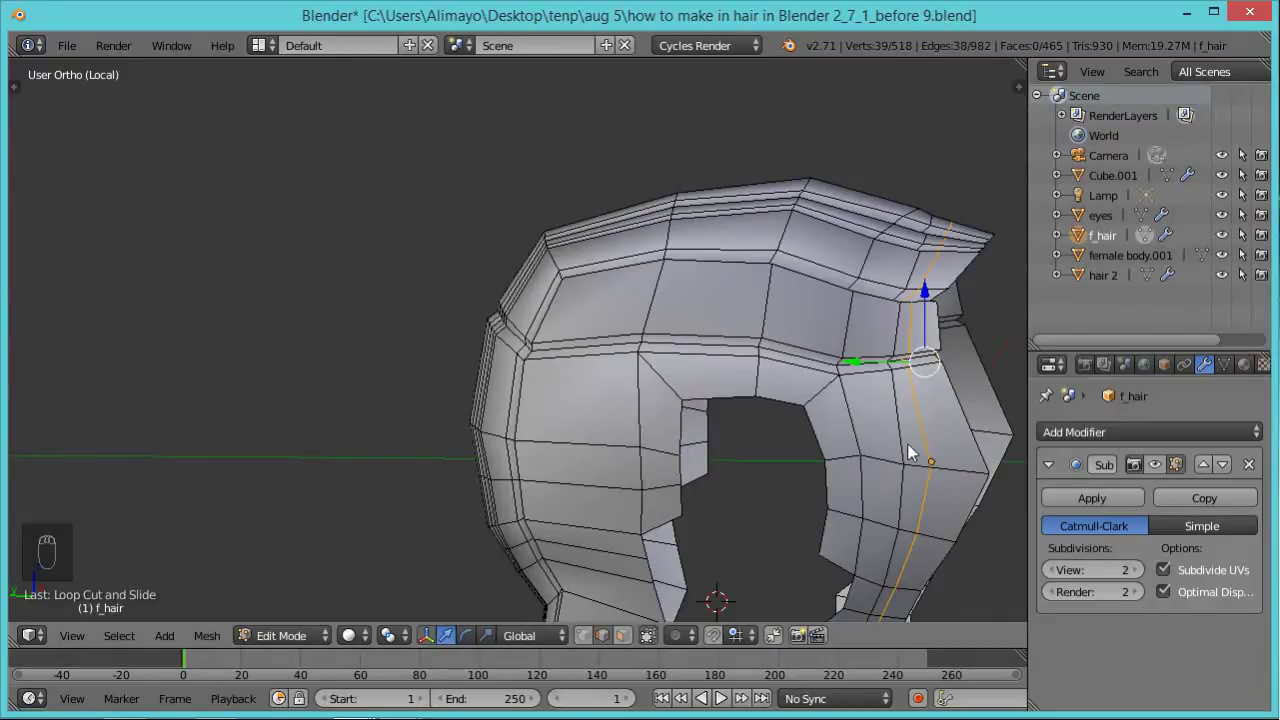
Add a centred loop cut in the narrow crosswise strip behind the front hairline and scale it inward to form a groove.
key(ctrl+r)
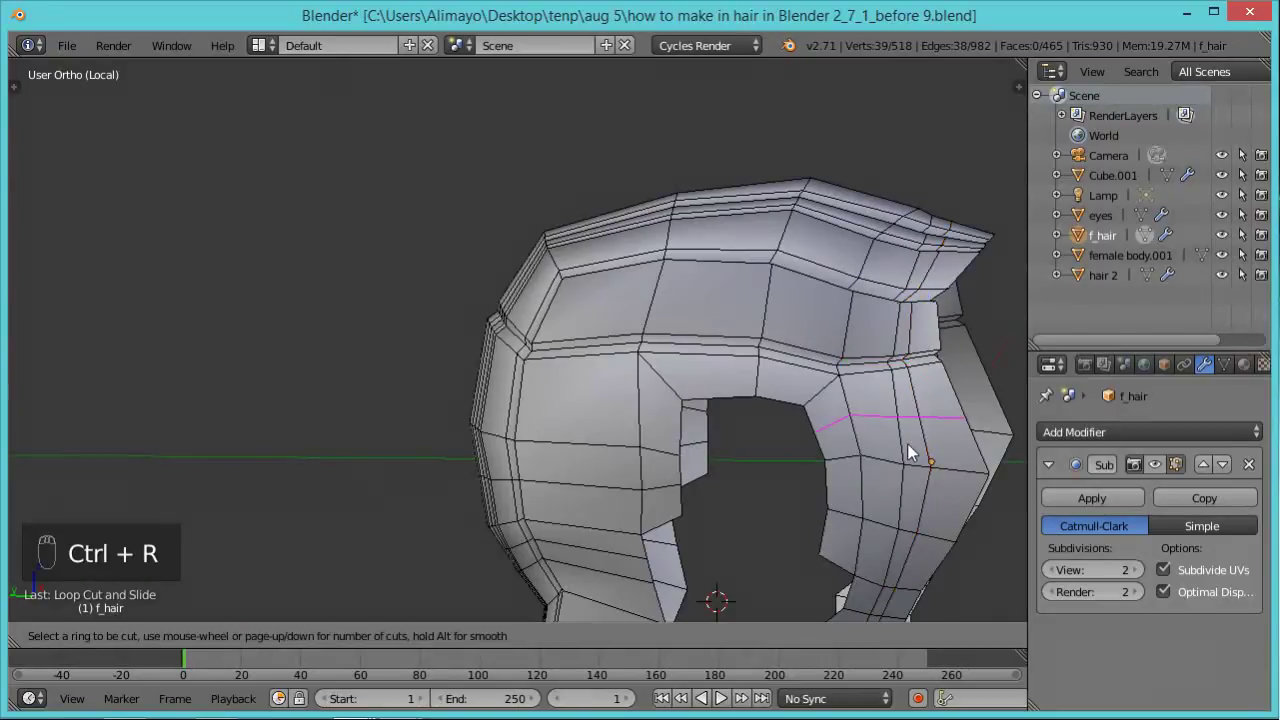
click(904, 362)
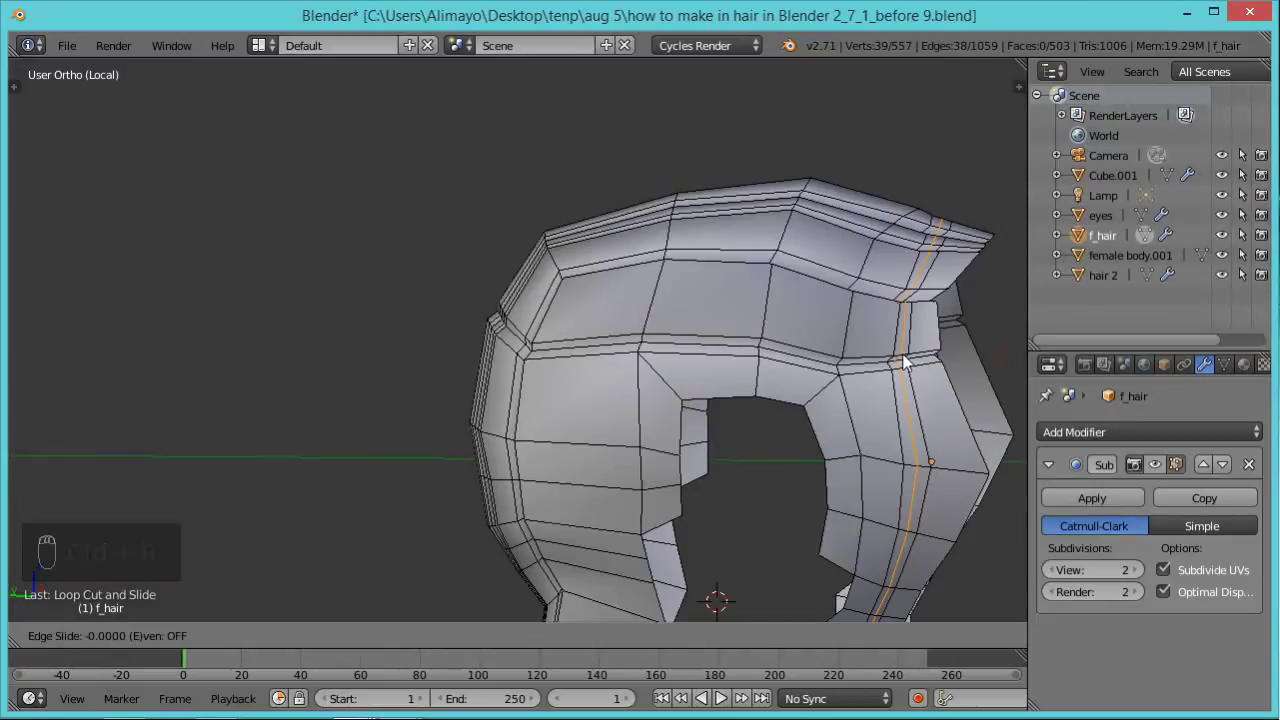
click(904, 362)
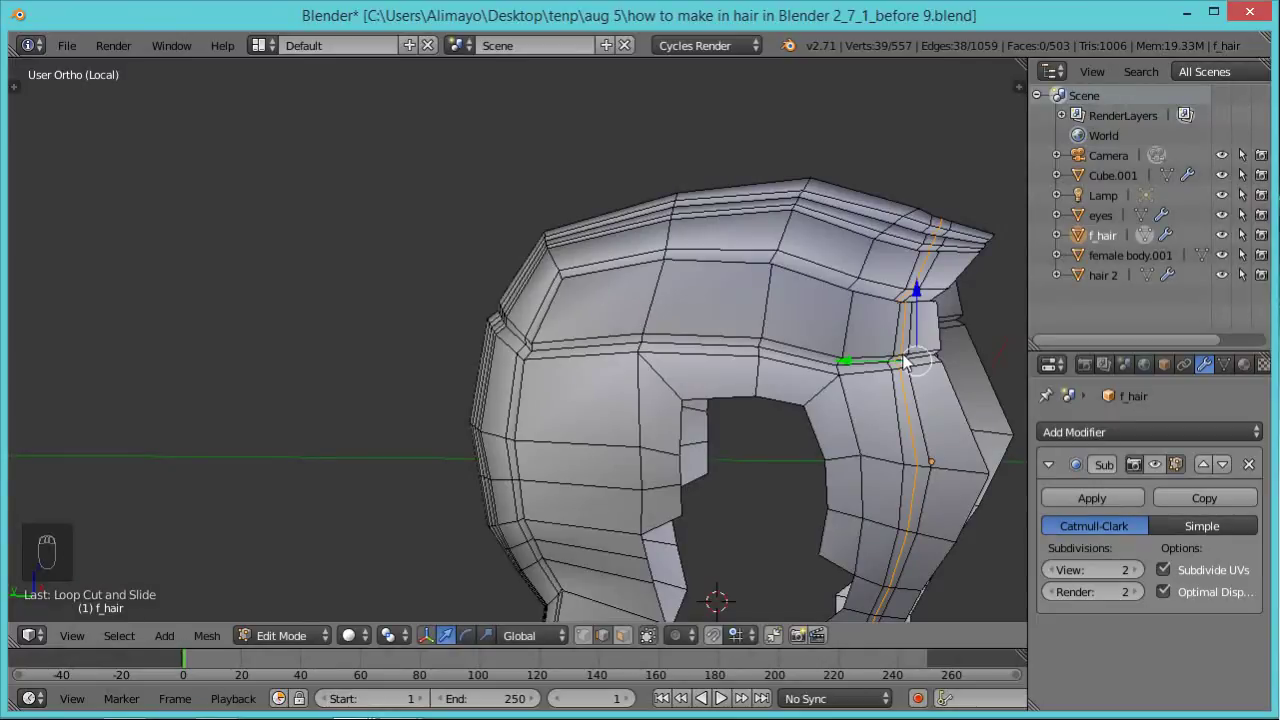
key(s)
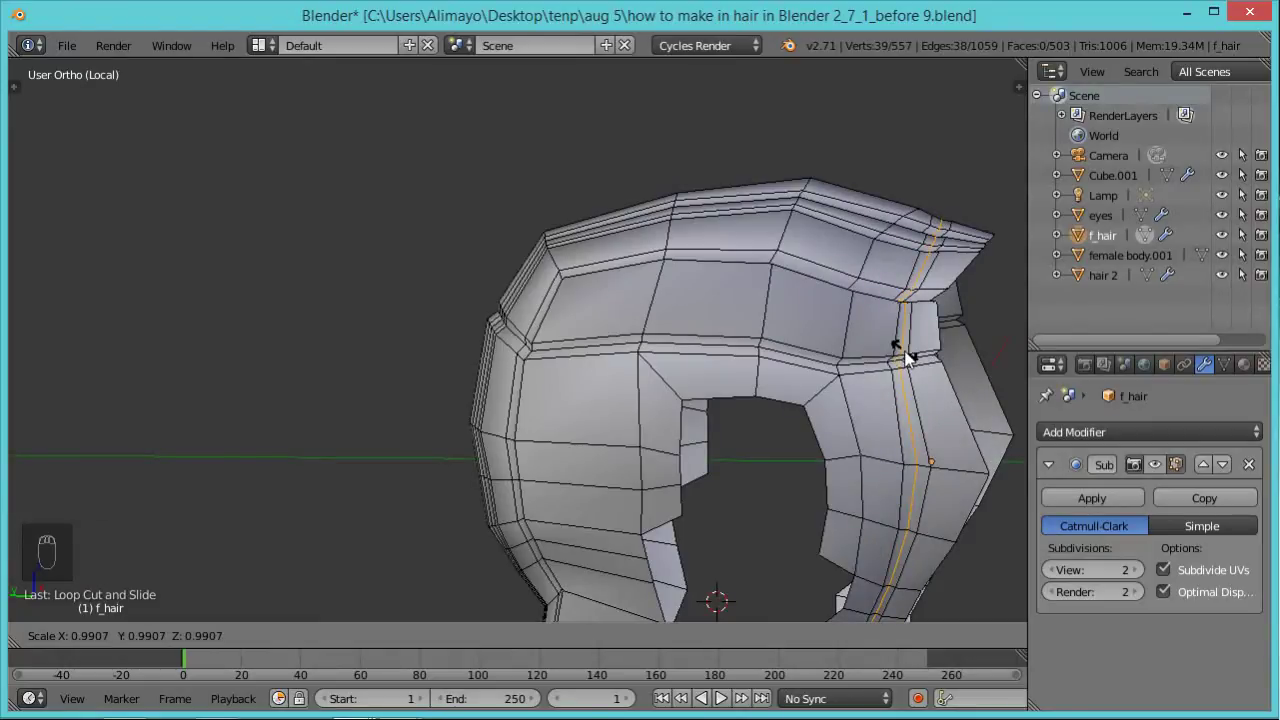
click(905, 360)
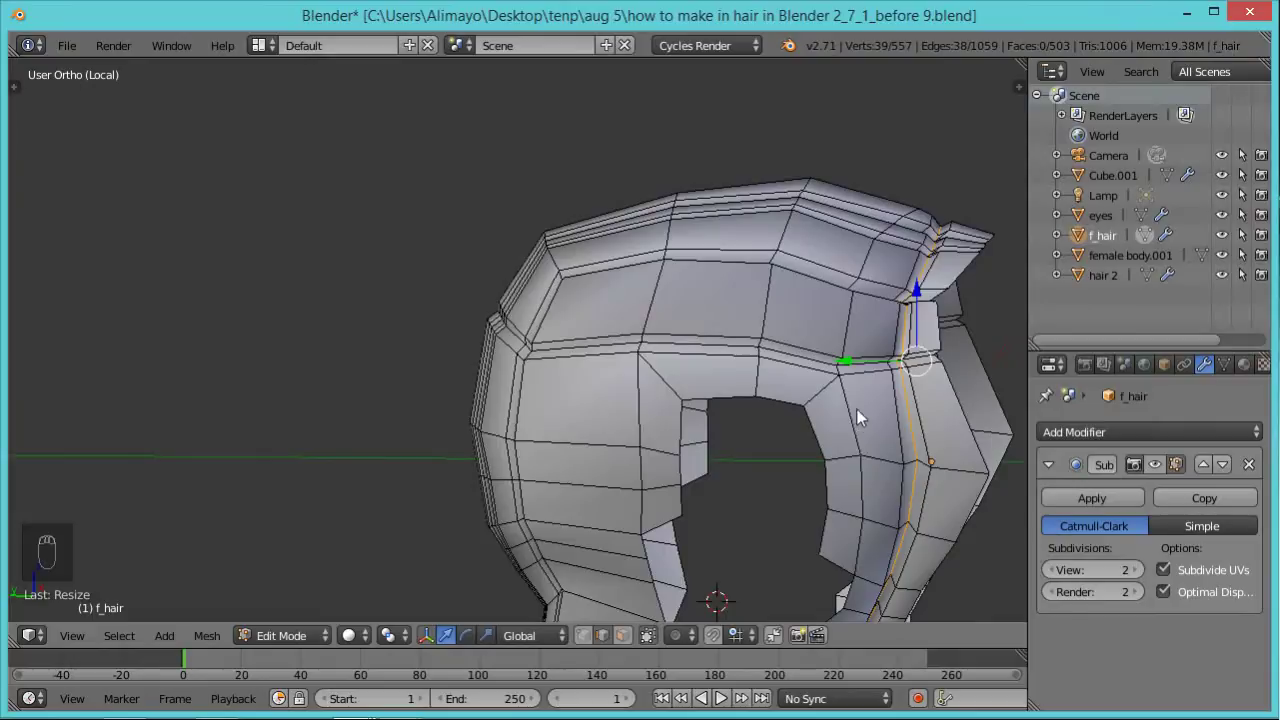
Add a crosswise loop cut in the face row behind the front groove and select an edge in the strip beside it.
key(ctrl+r)
click(860, 372)
click(858, 372)
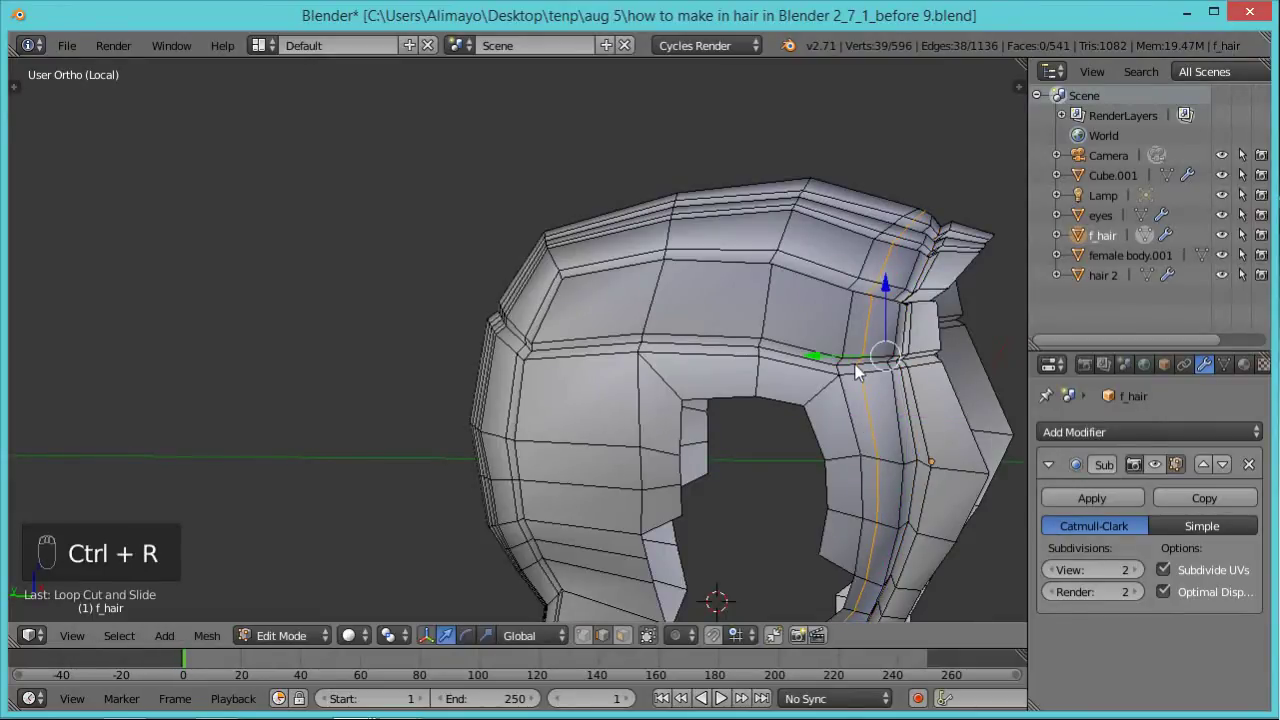
right_click(855, 372)
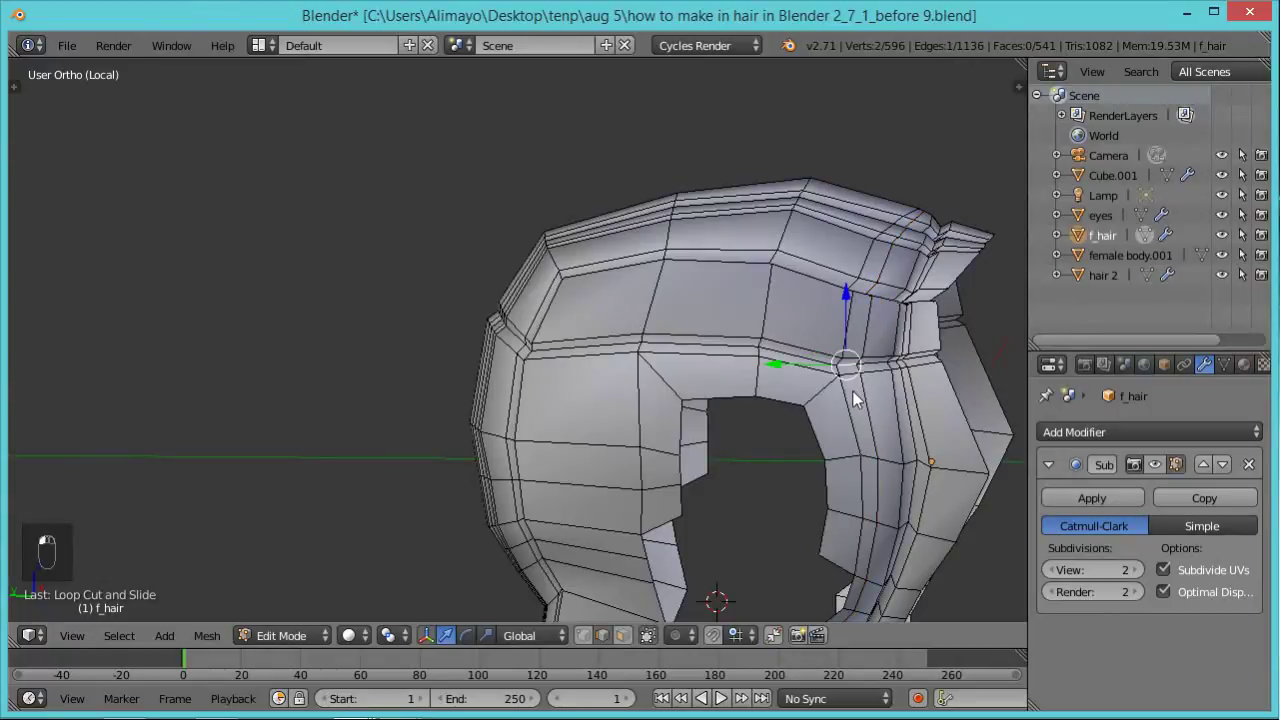
Add a centred loop cut in the narrow crosswise strip behind the front groove and scale it to about 0.965.
key(ctrl+r)
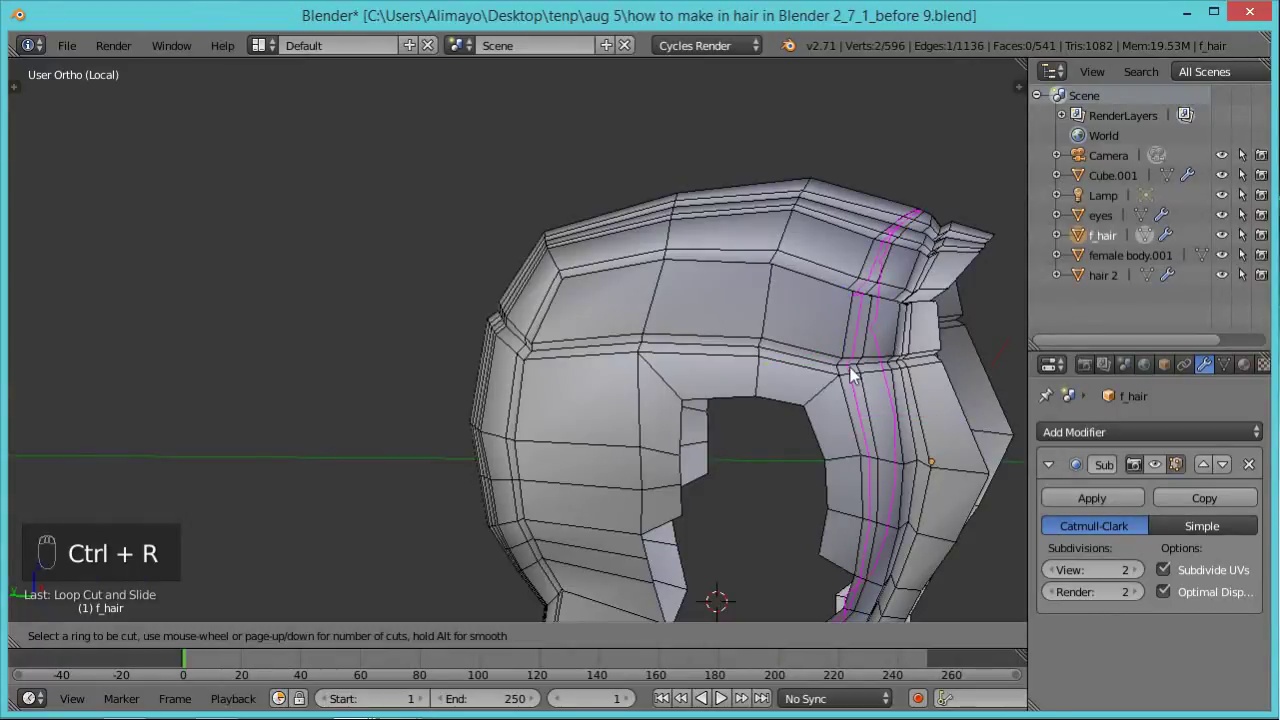
click(851, 374)
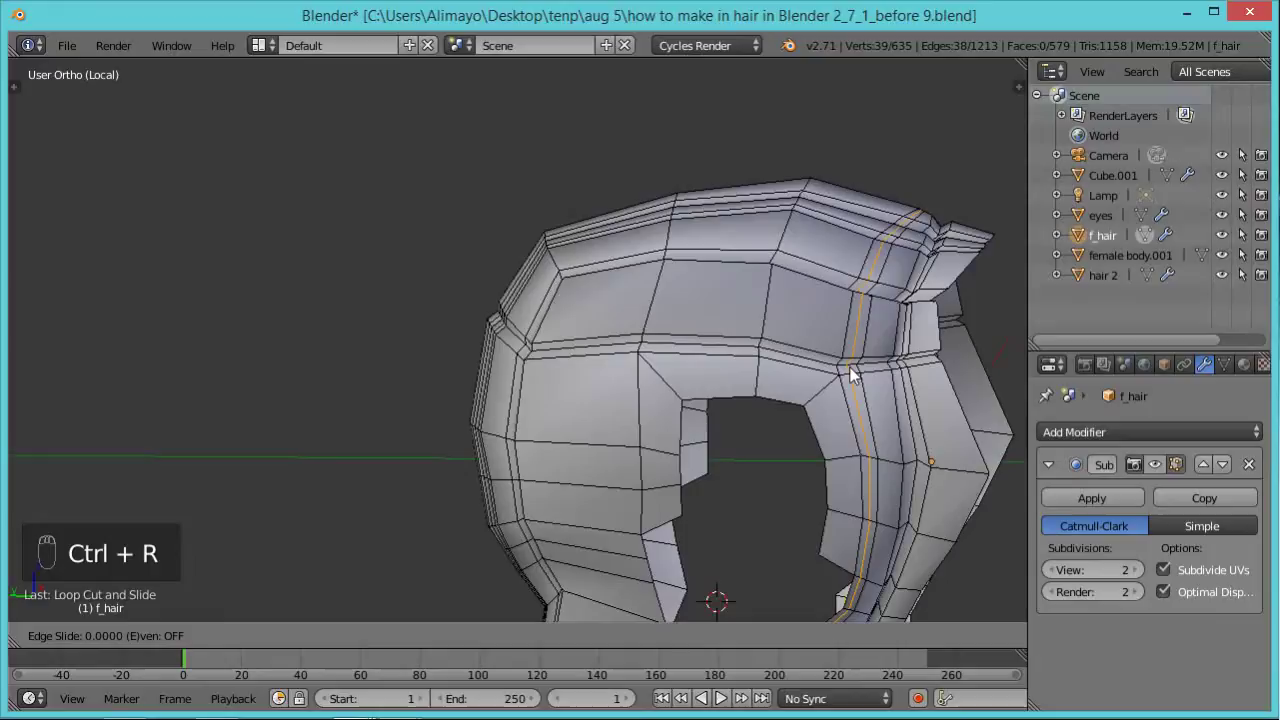
click(851, 374)
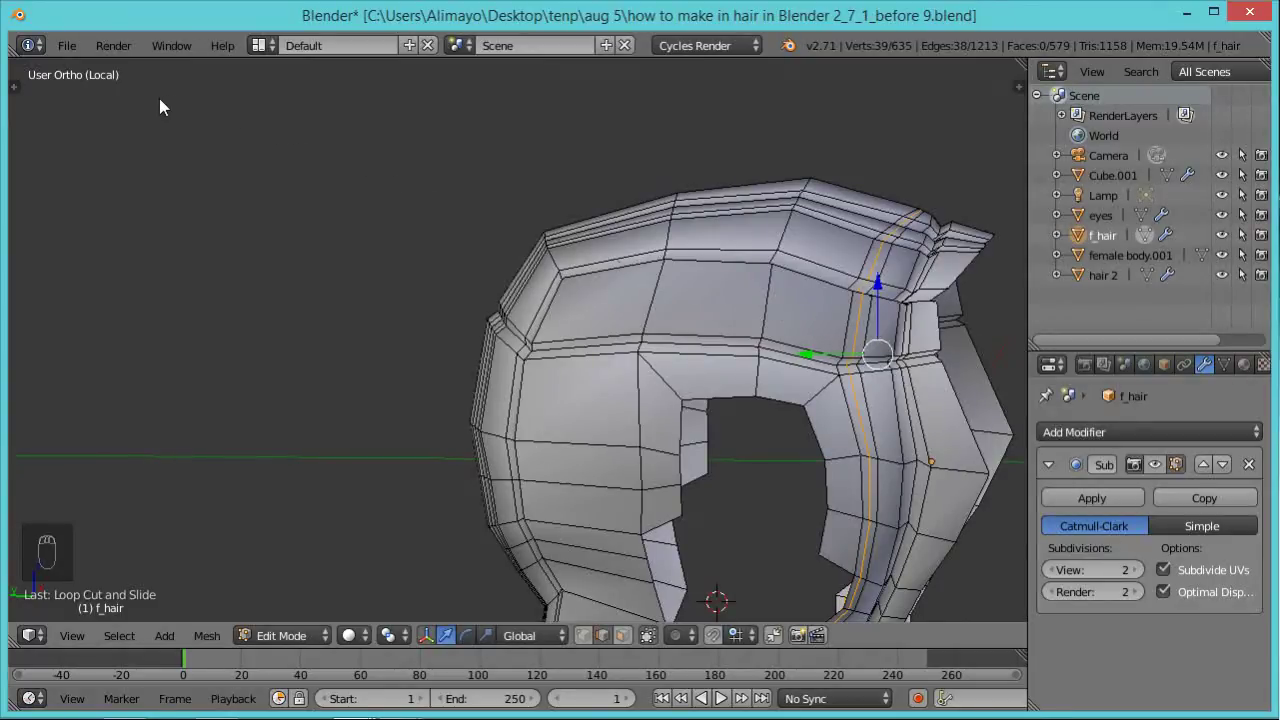
key(s)
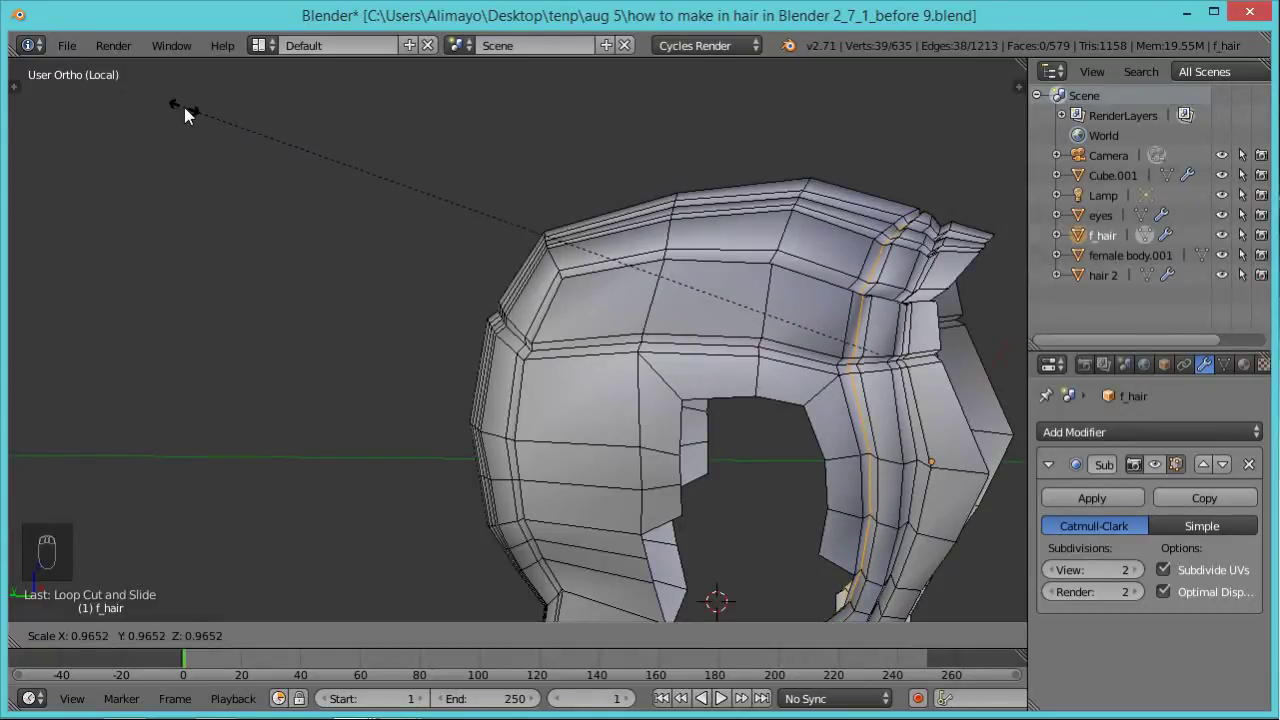
click(184, 107)
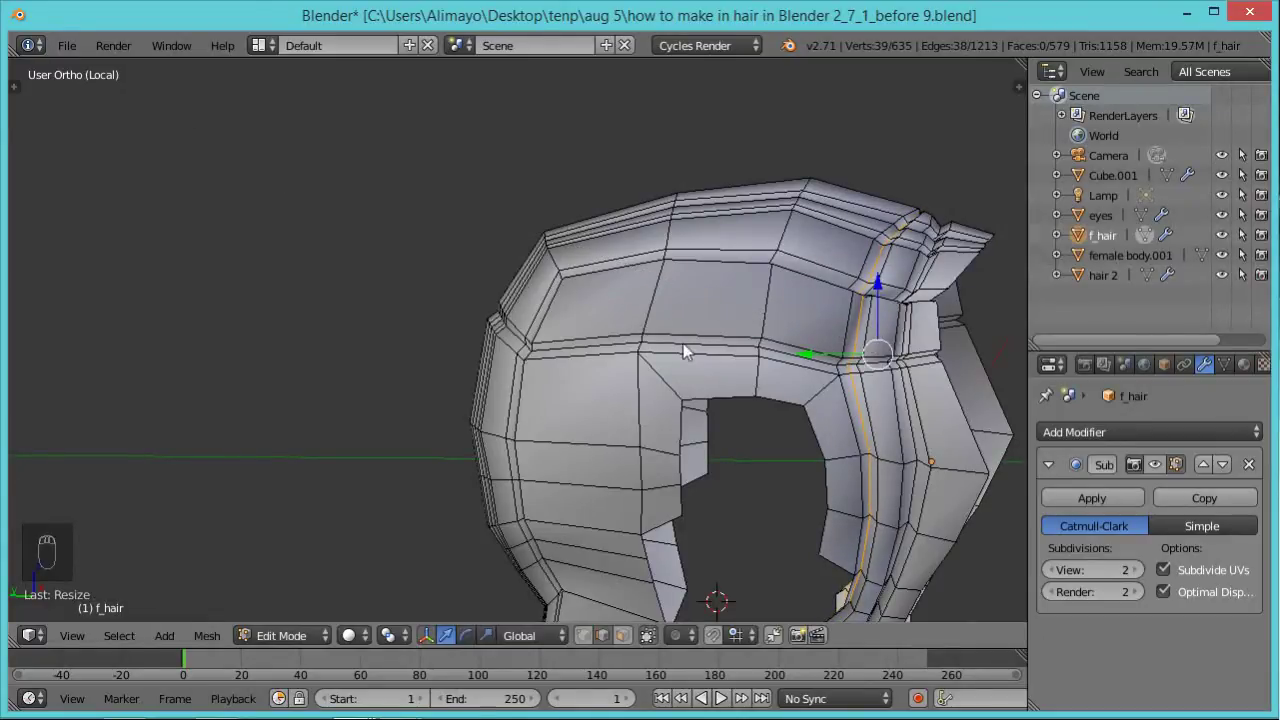
Add a crosswise loop cut over the crown down to the ear opening and slide it back toward the neighbouring loop.
key(ctrl+r)
click(794, 320)
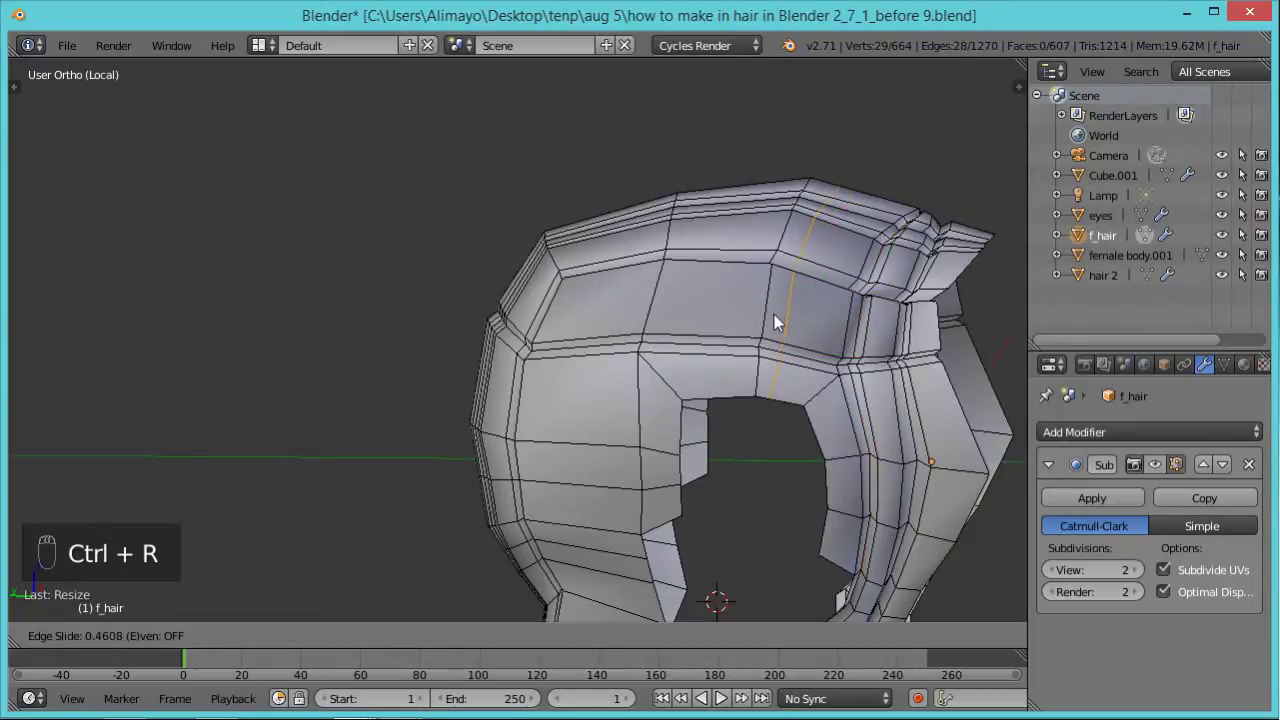
click(768, 320)
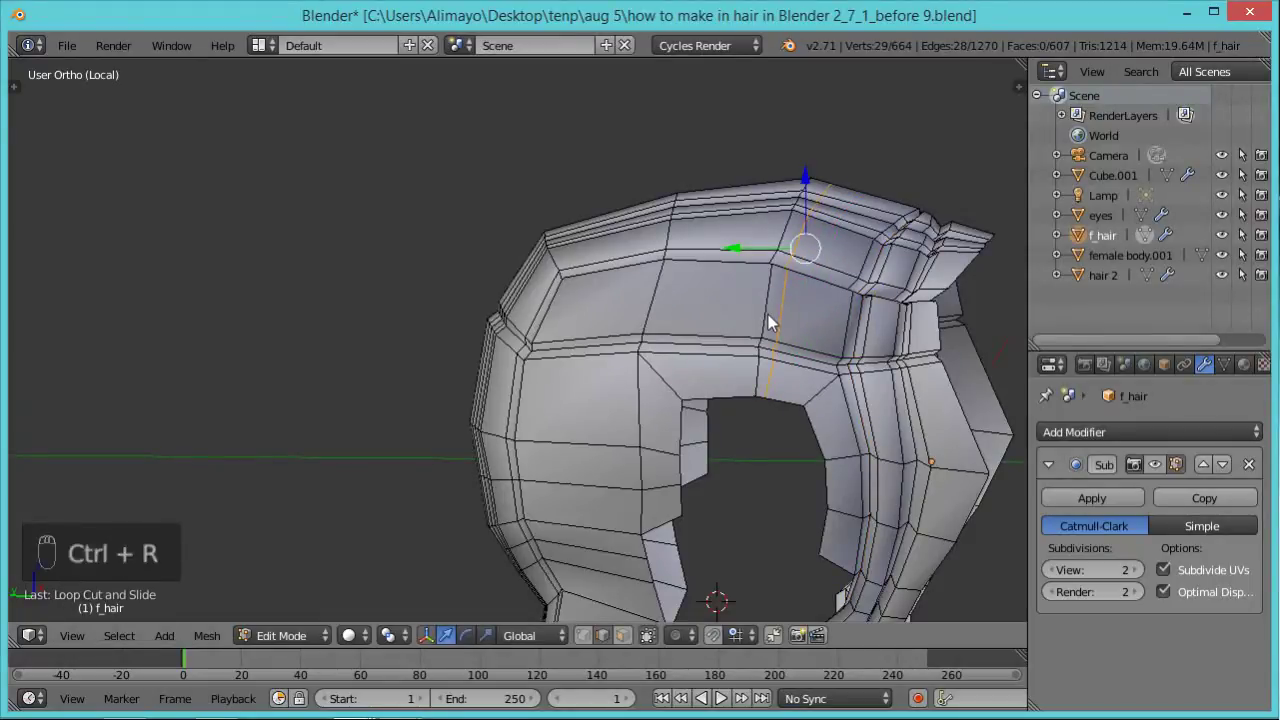
Add a centred loop cut in the narrow crosswise strip above the ear opening and scale it inward to form a groove.
right_click(772, 338)
key(ctrl+r)
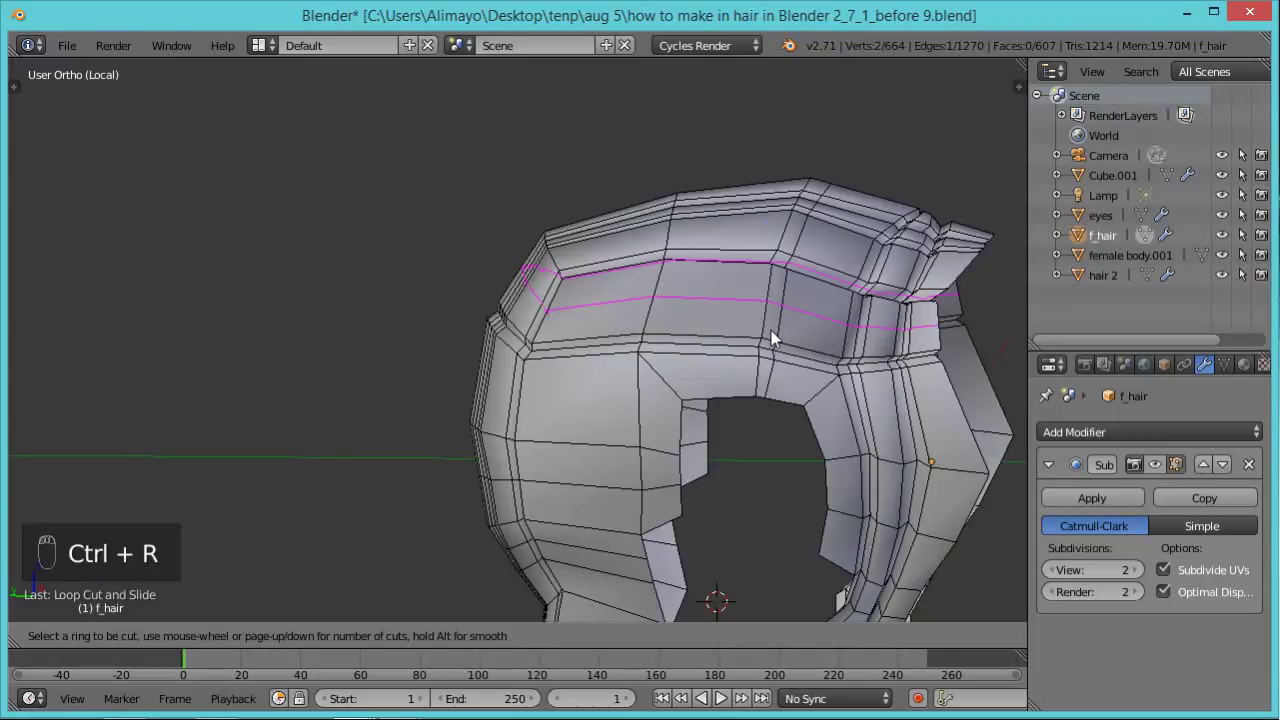
click(781, 278)
click(781, 278)
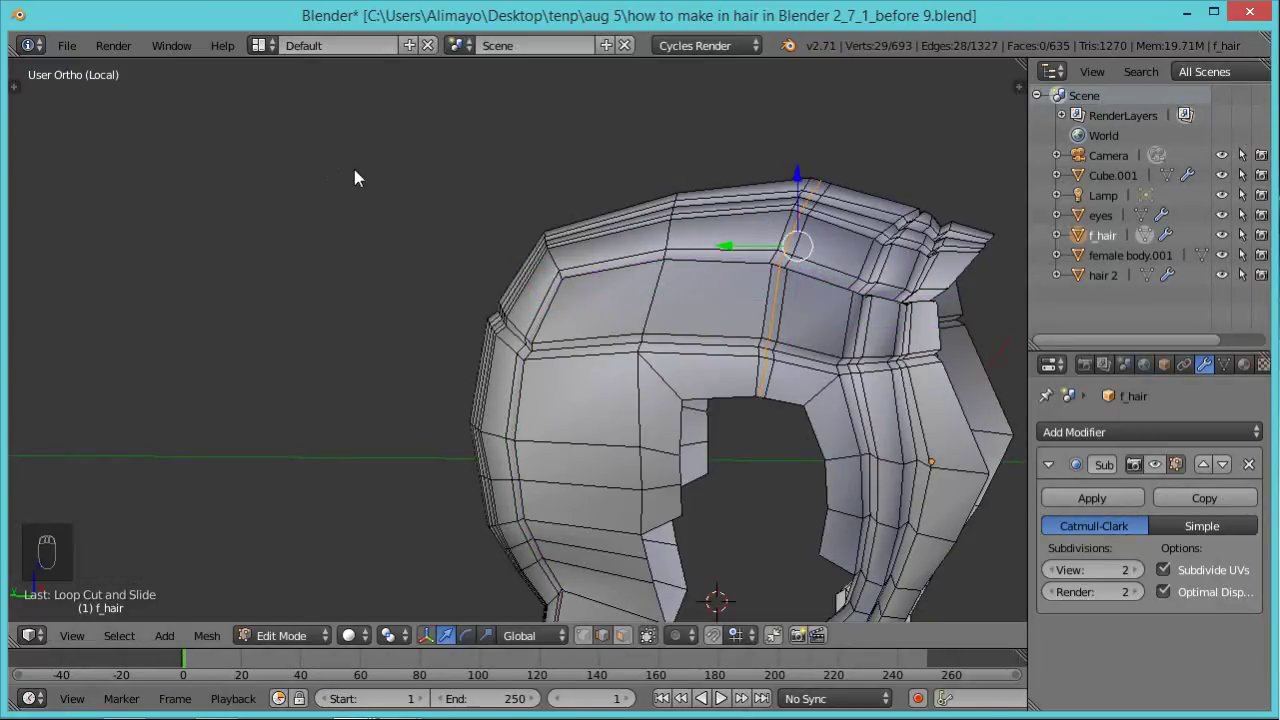
key(s)
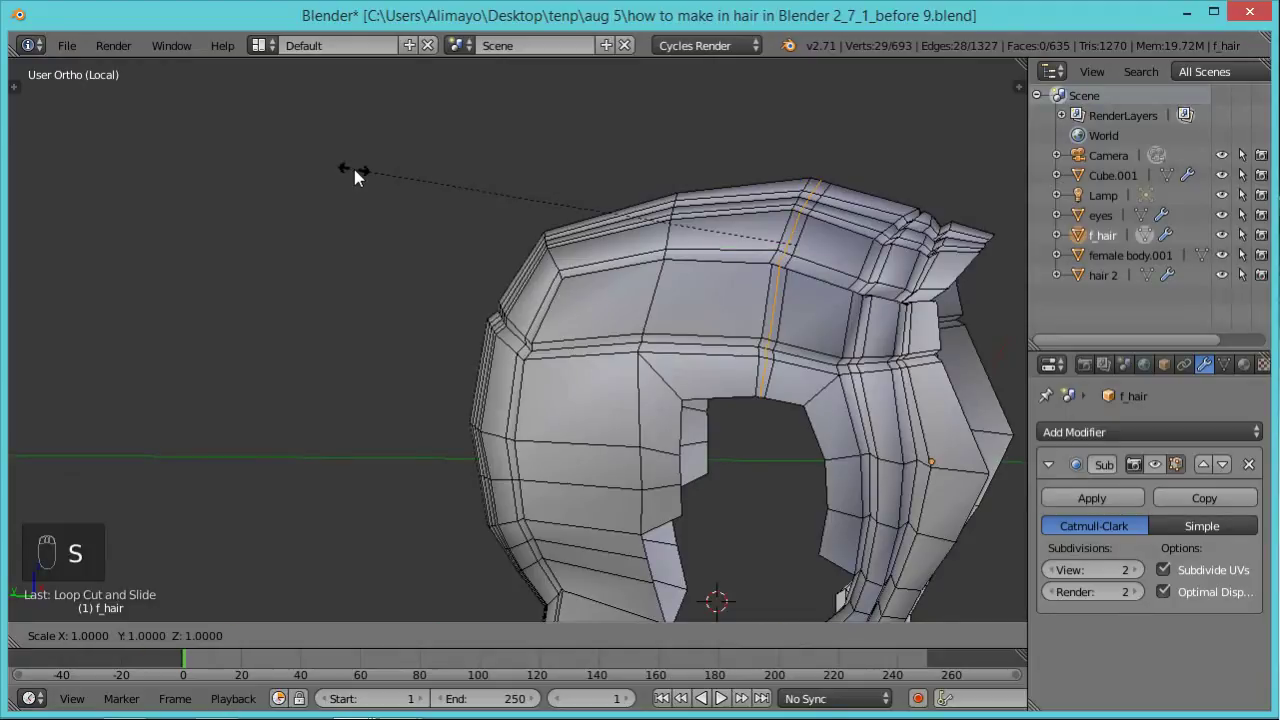
click(373, 173)
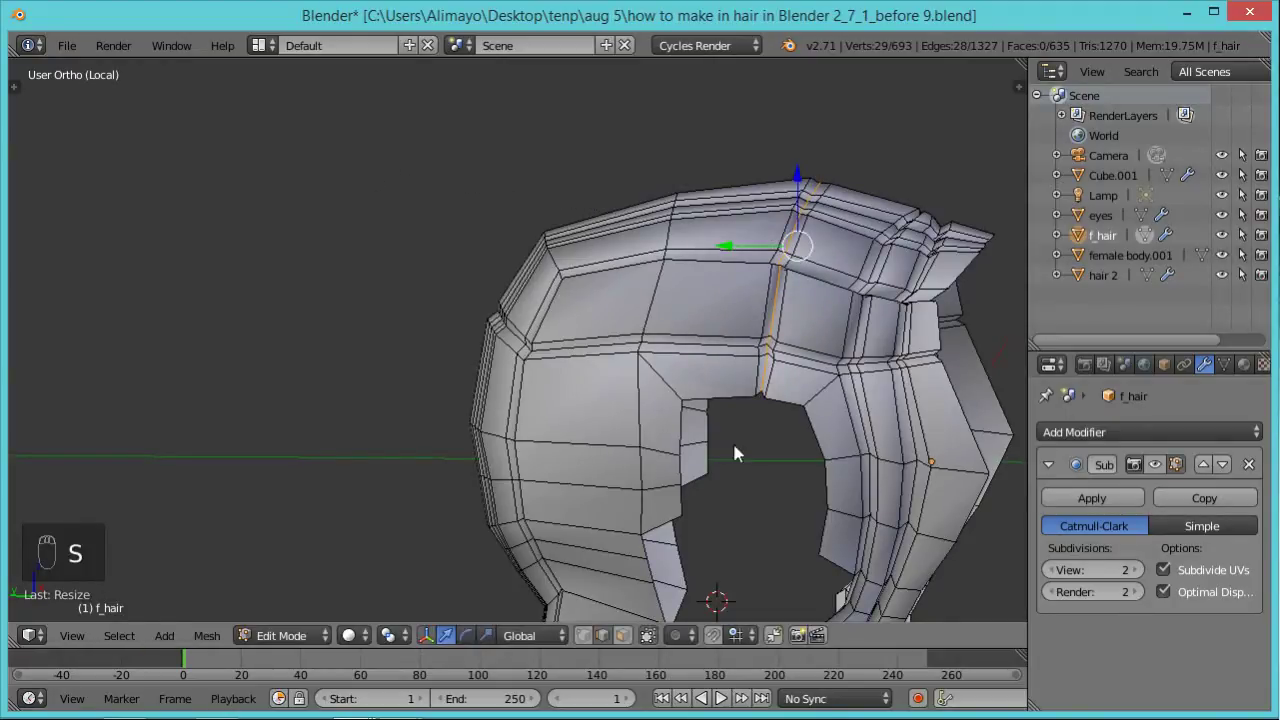
Add a crosswise loop cut in the face row behind the ear opening and slide it forward toward the neighbouring loop.
key(ctrl+r)
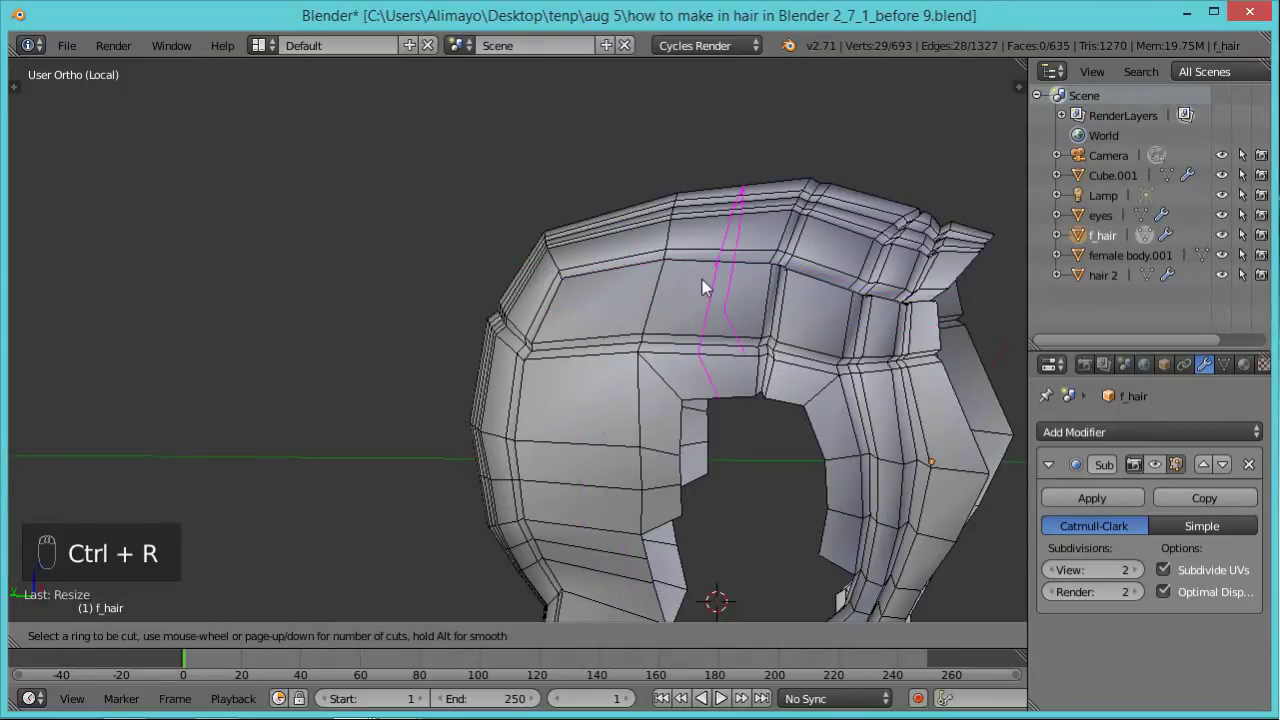
click(628, 267)
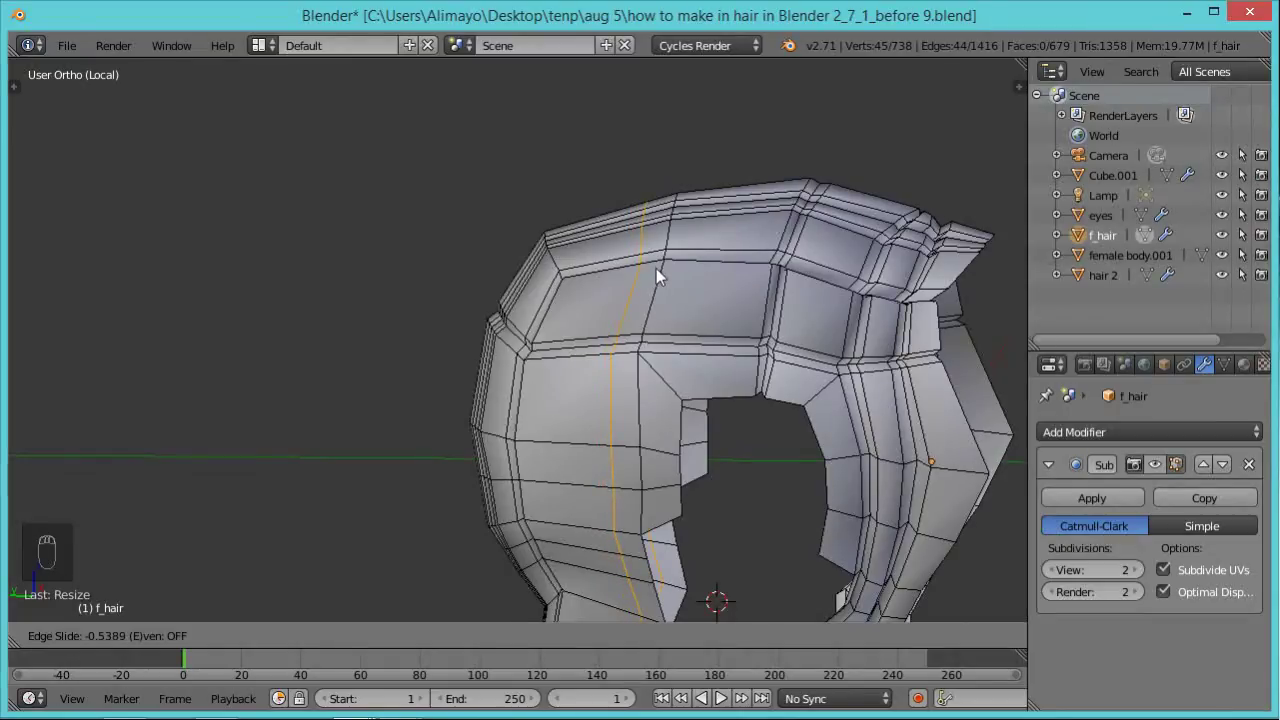
click(662, 271)
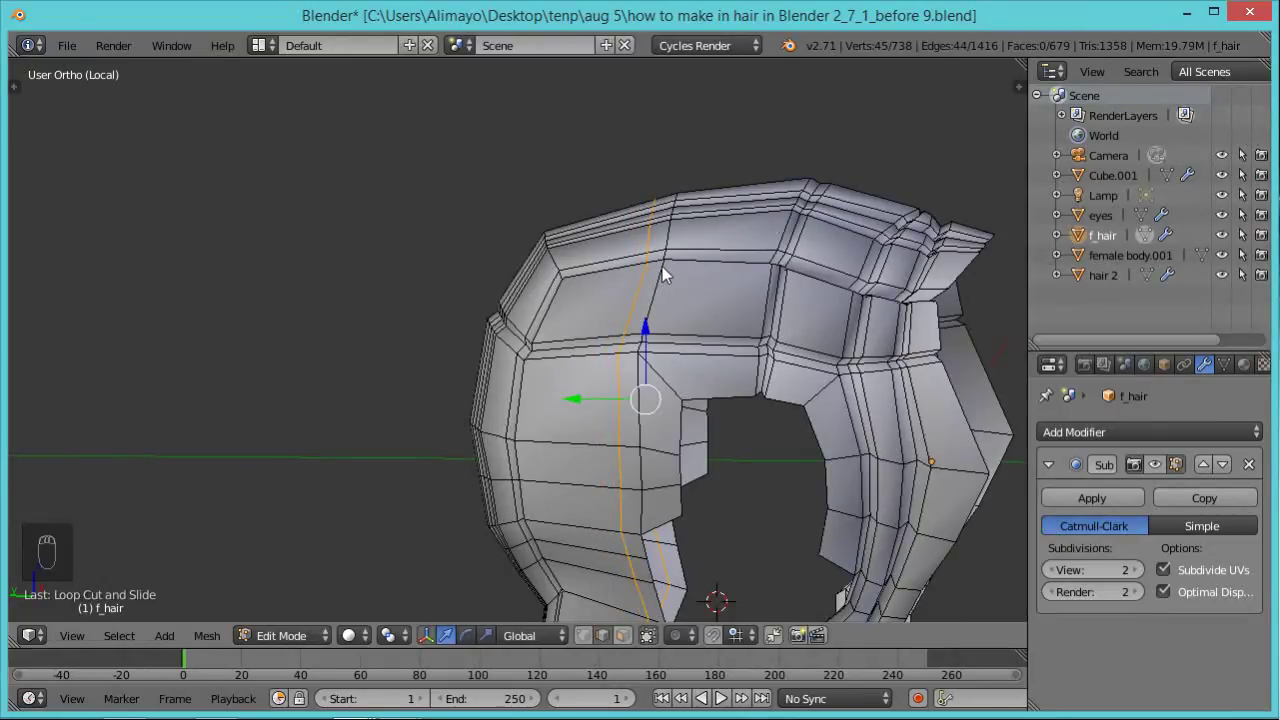
Add a centred loop cut in the narrow strip behind the ear opening and scale it to about 0.973 for another groove.
right_click(662, 271)
key(ctrl+r)
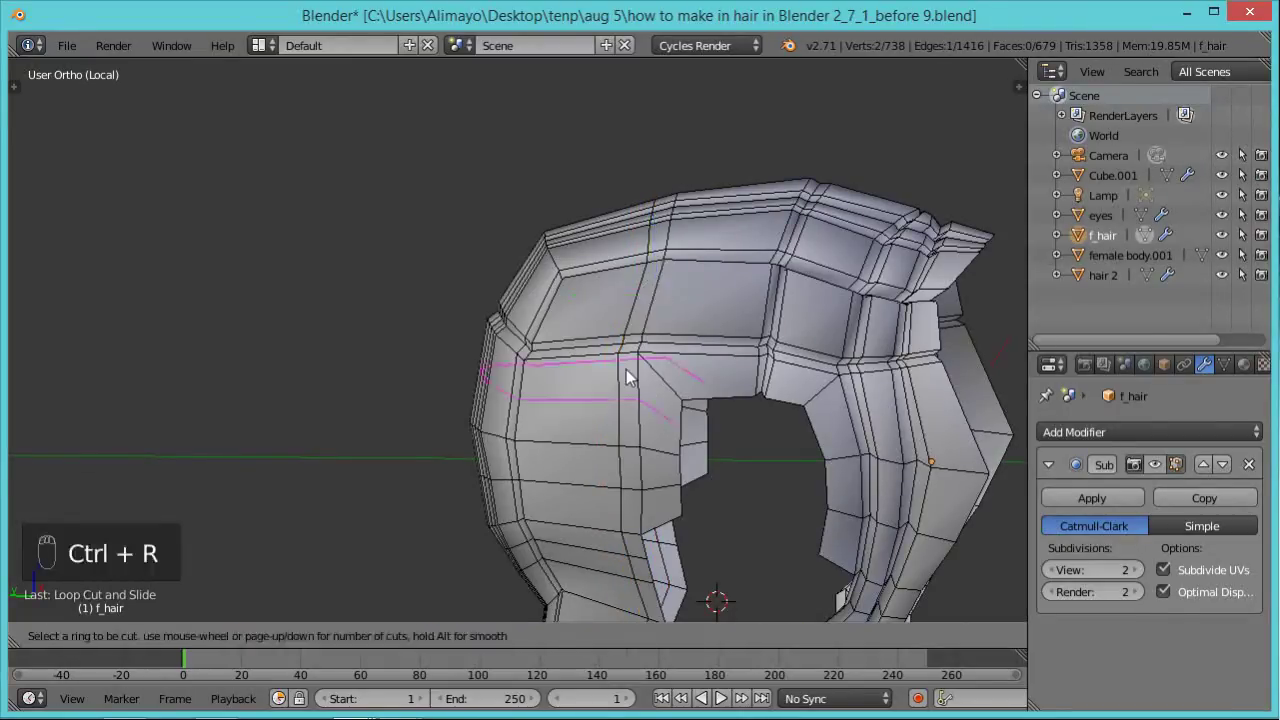
click(637, 347)
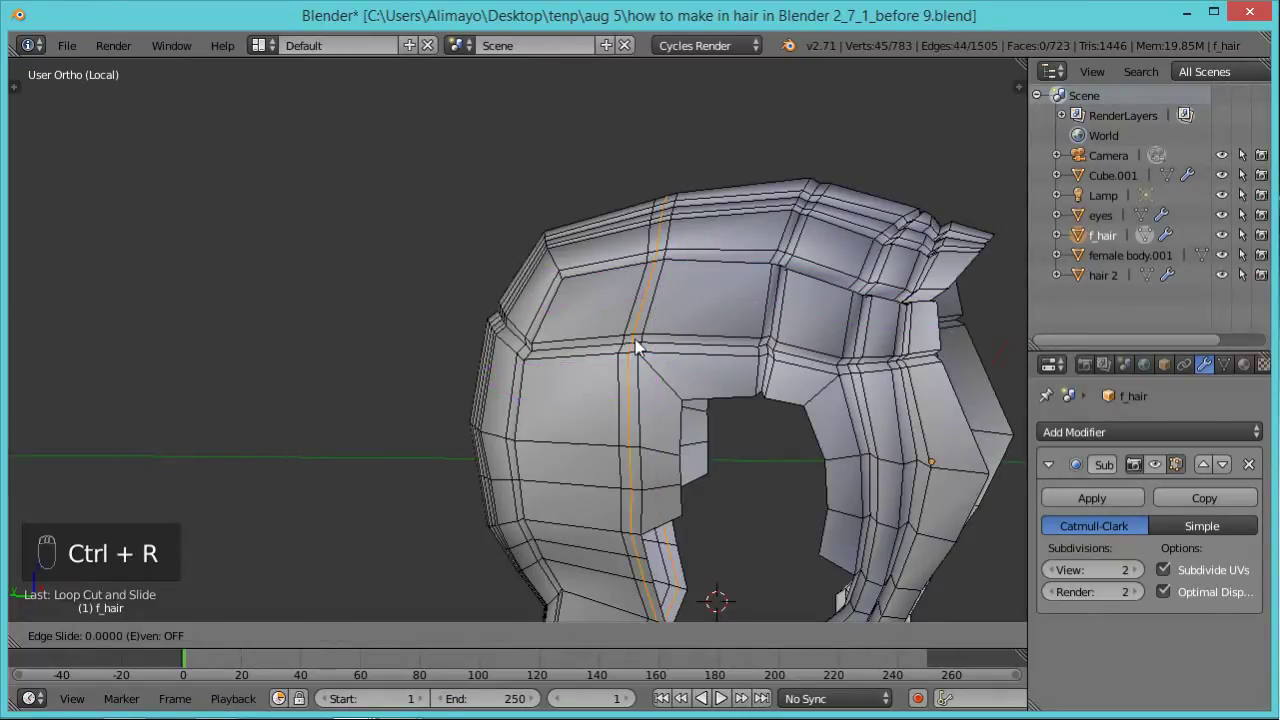
right_click(637, 347)
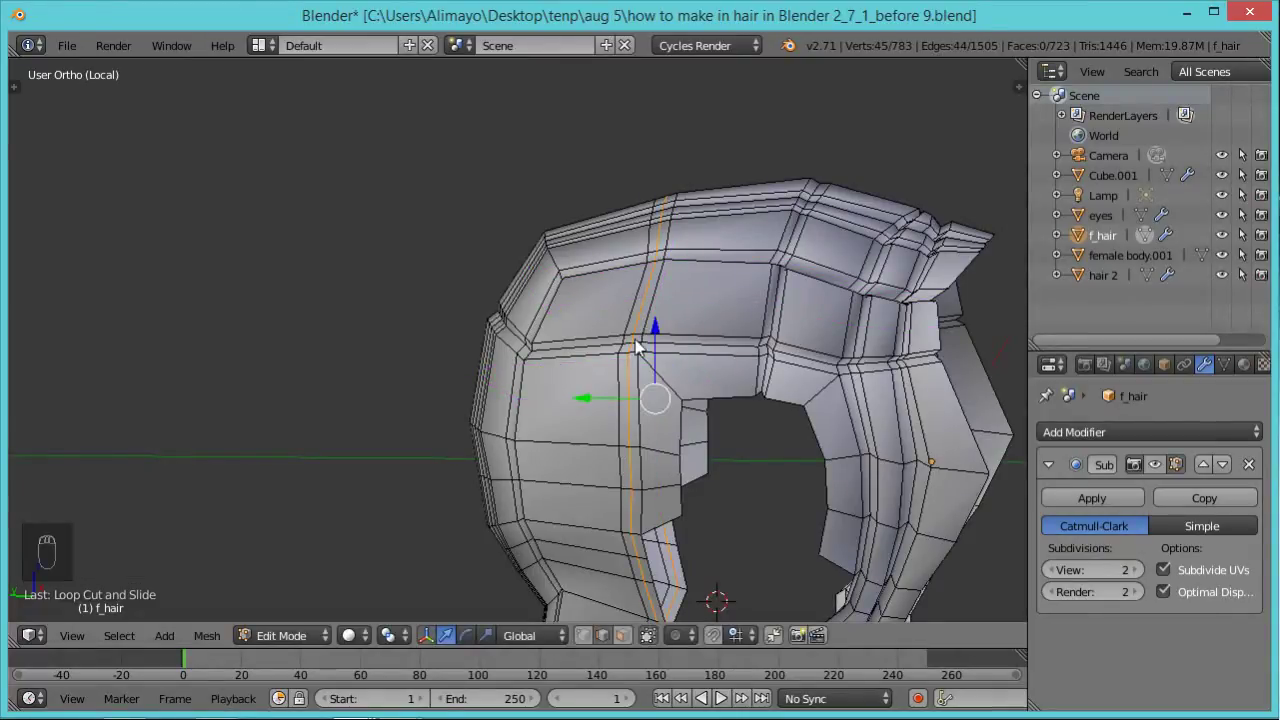
key(s)
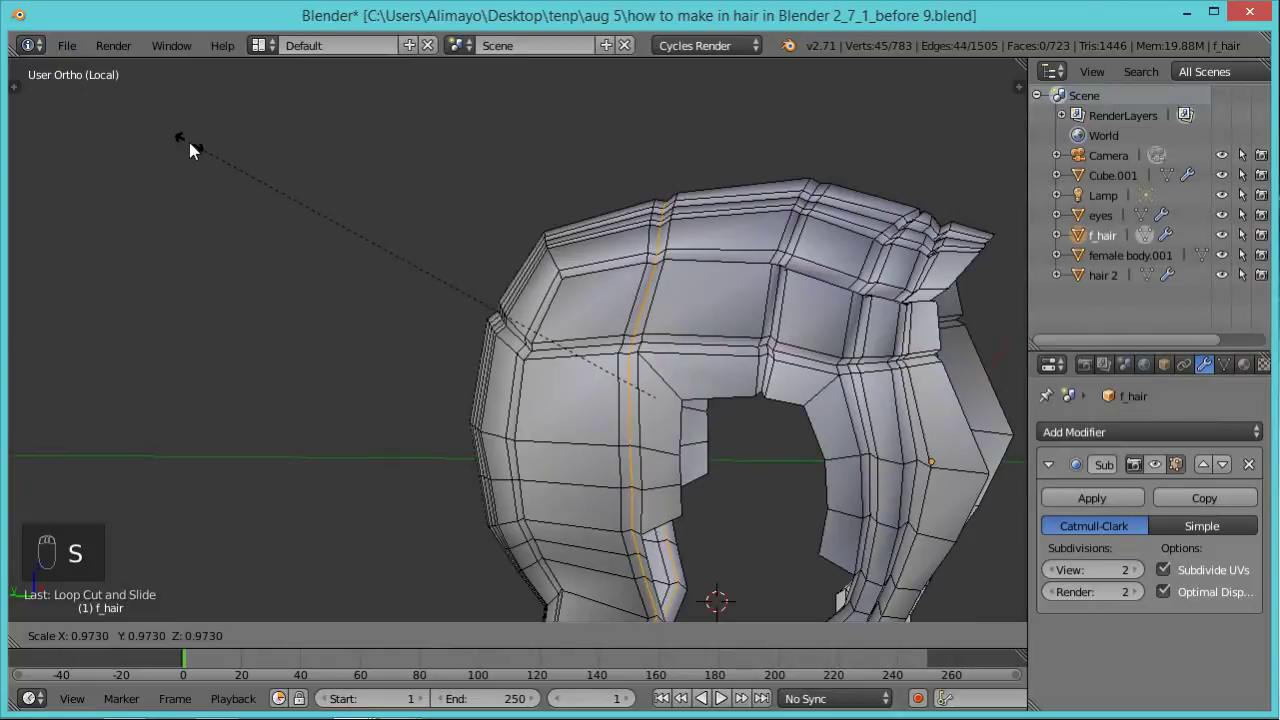
click(193, 149)
Turn on the Subdivision Surface modifier's viewport display and exit local view to show the hair beside the head.
middle_drag(787, 310, 533, 424)
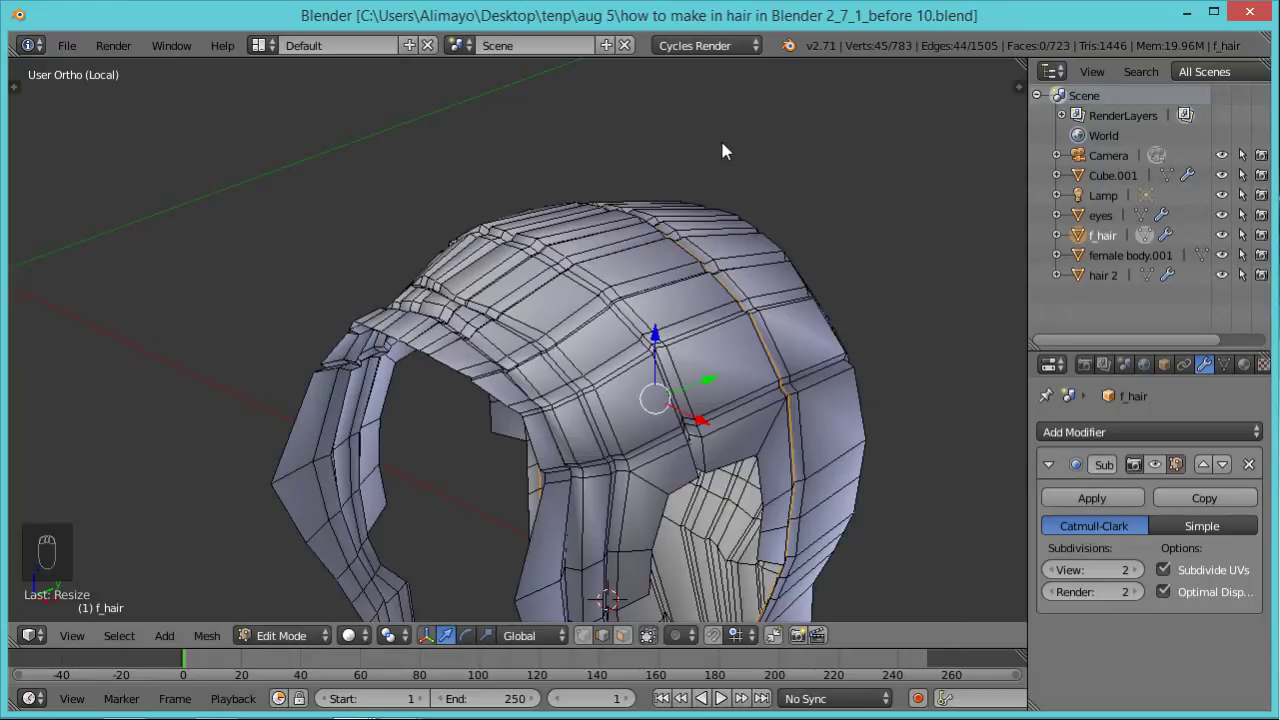
click(1154, 463)
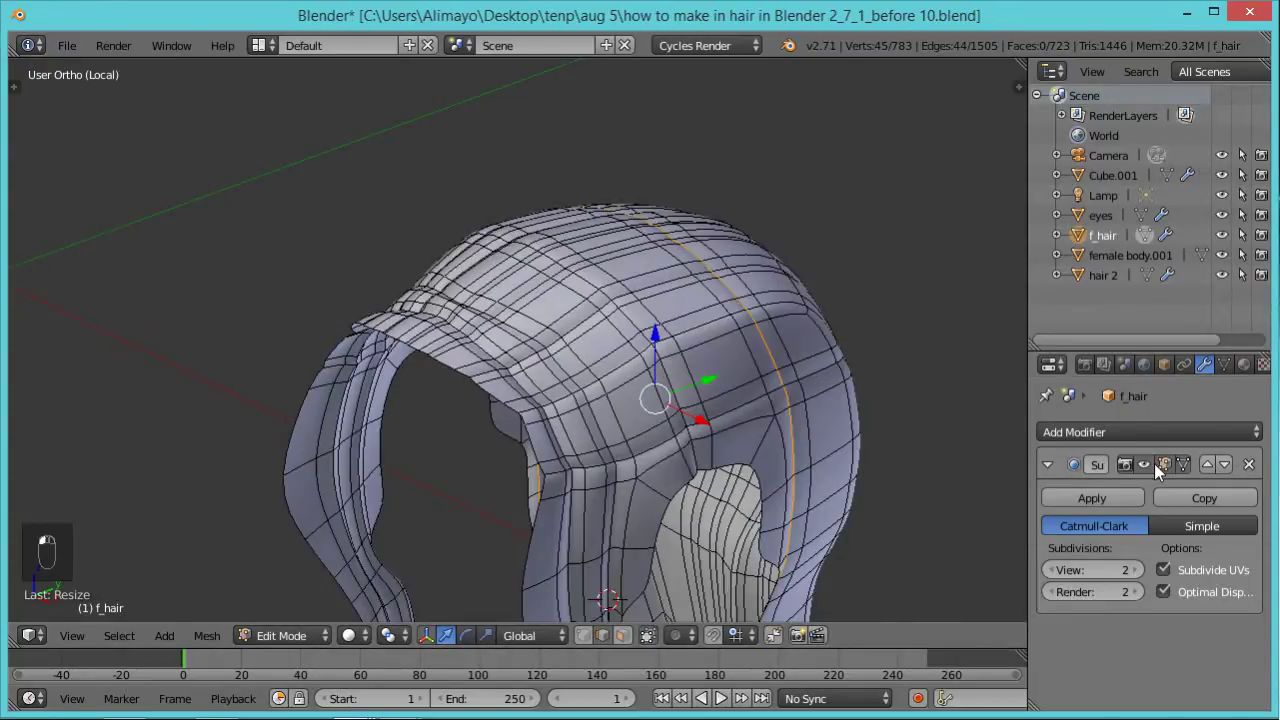
middle_drag(818, 377, 745, 354)
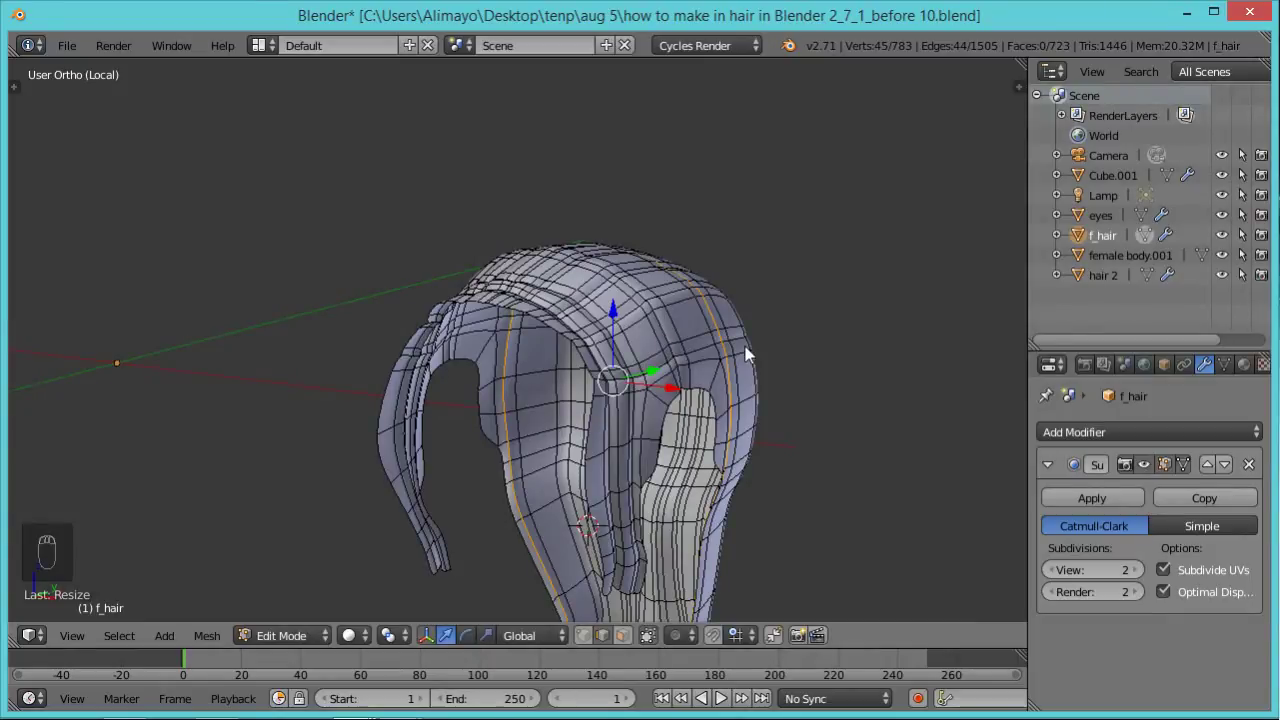
key(KP_Divide)
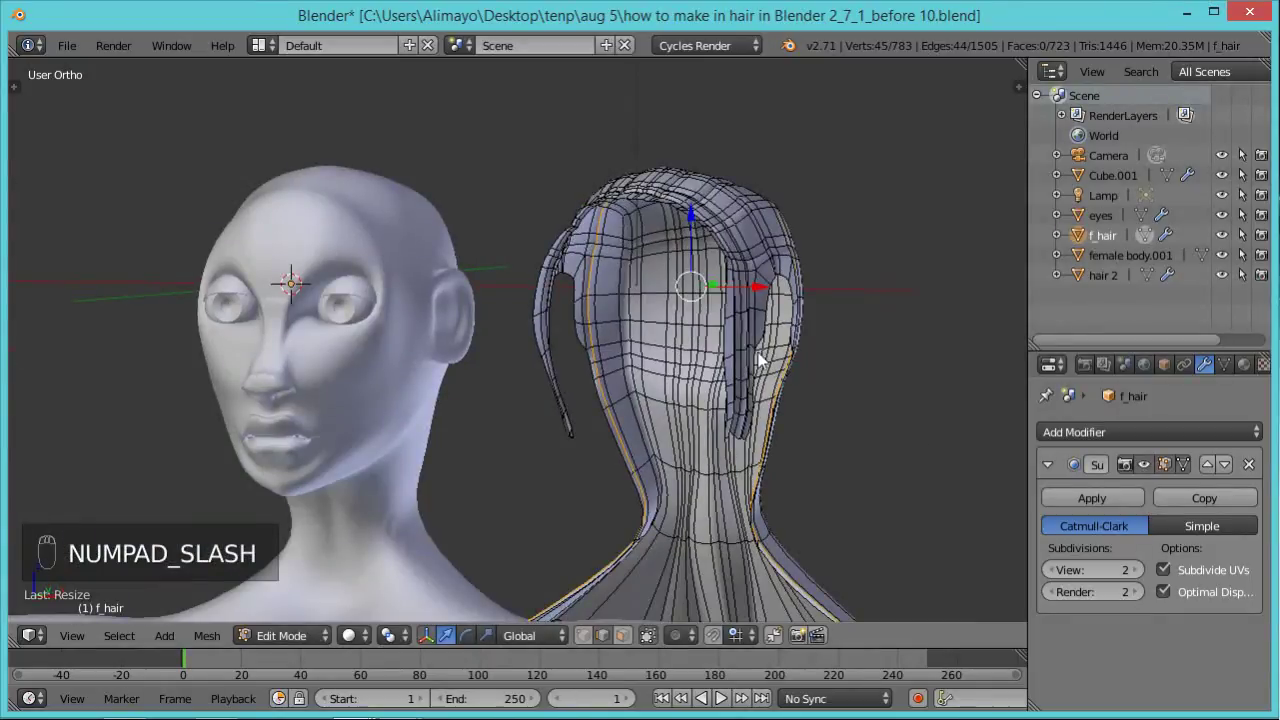
middle_drag(814, 366, 735, 405)
middle_drag(632, 377, 687, 414)
Select the entire hair mesh and move it about -4.37 along the X axis onto the head.
drag(743, 297, 735, 303)
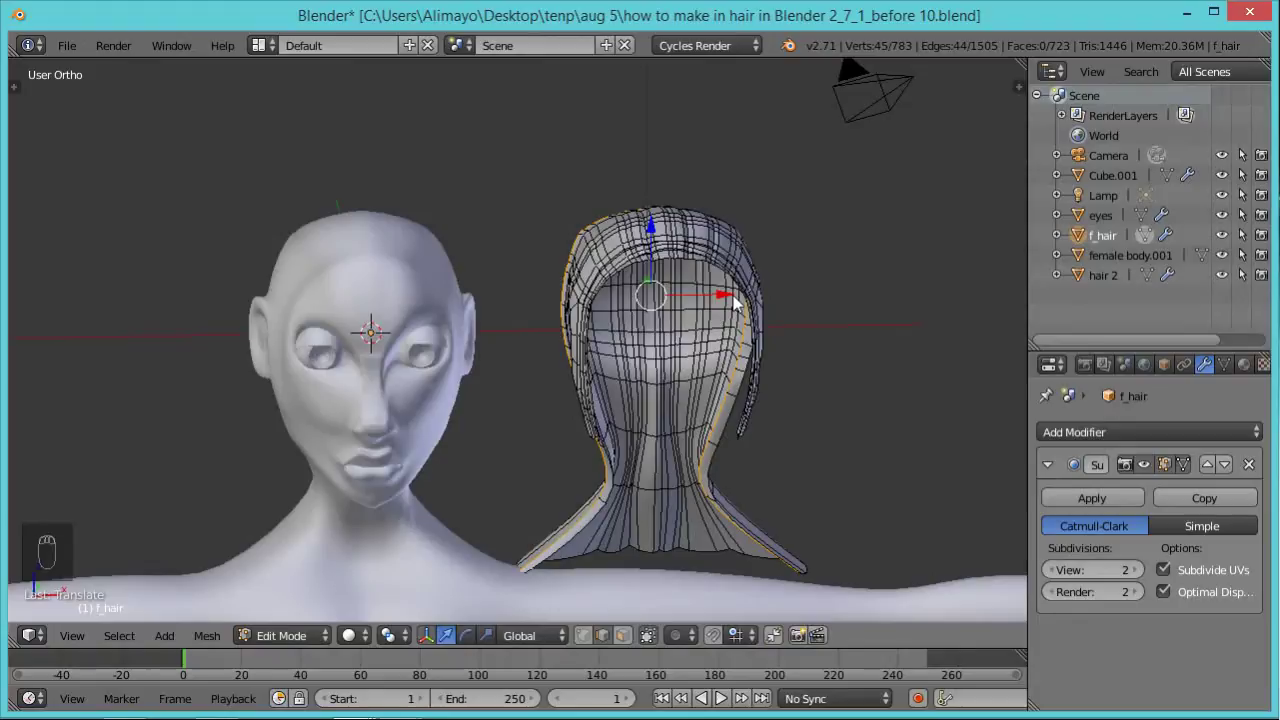
key(ctrl+z)
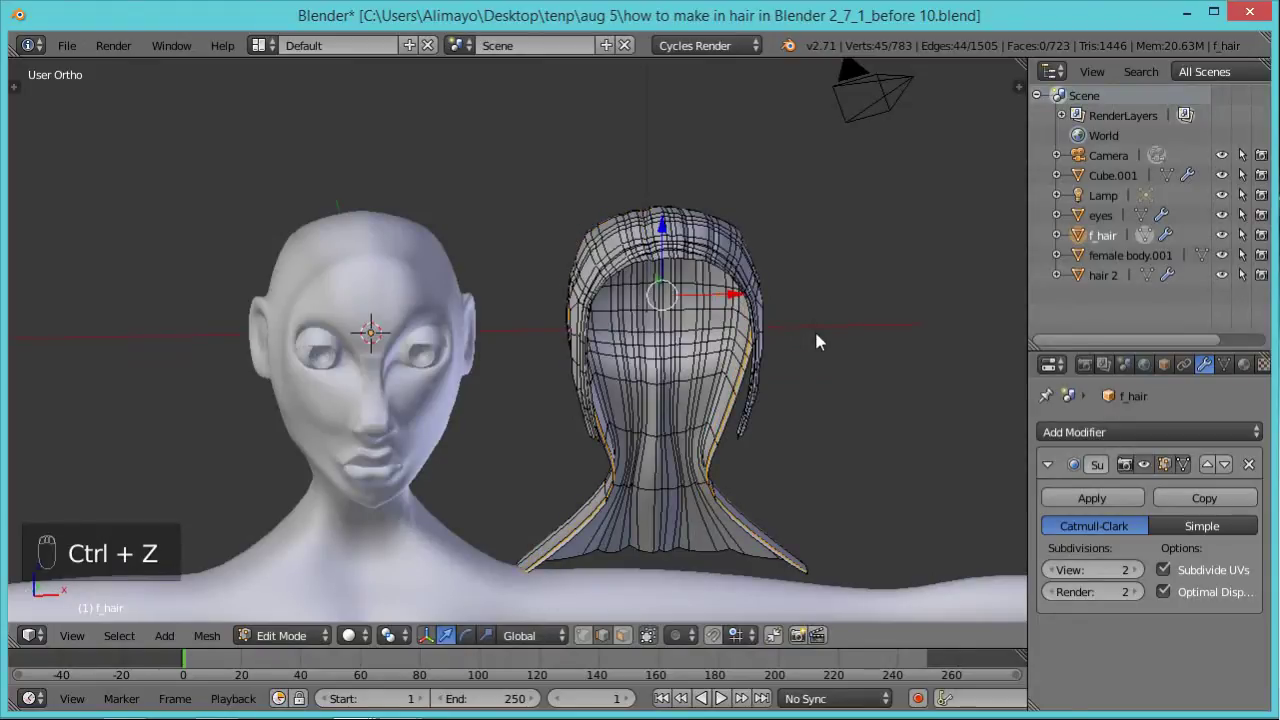
key(a)
key(a)
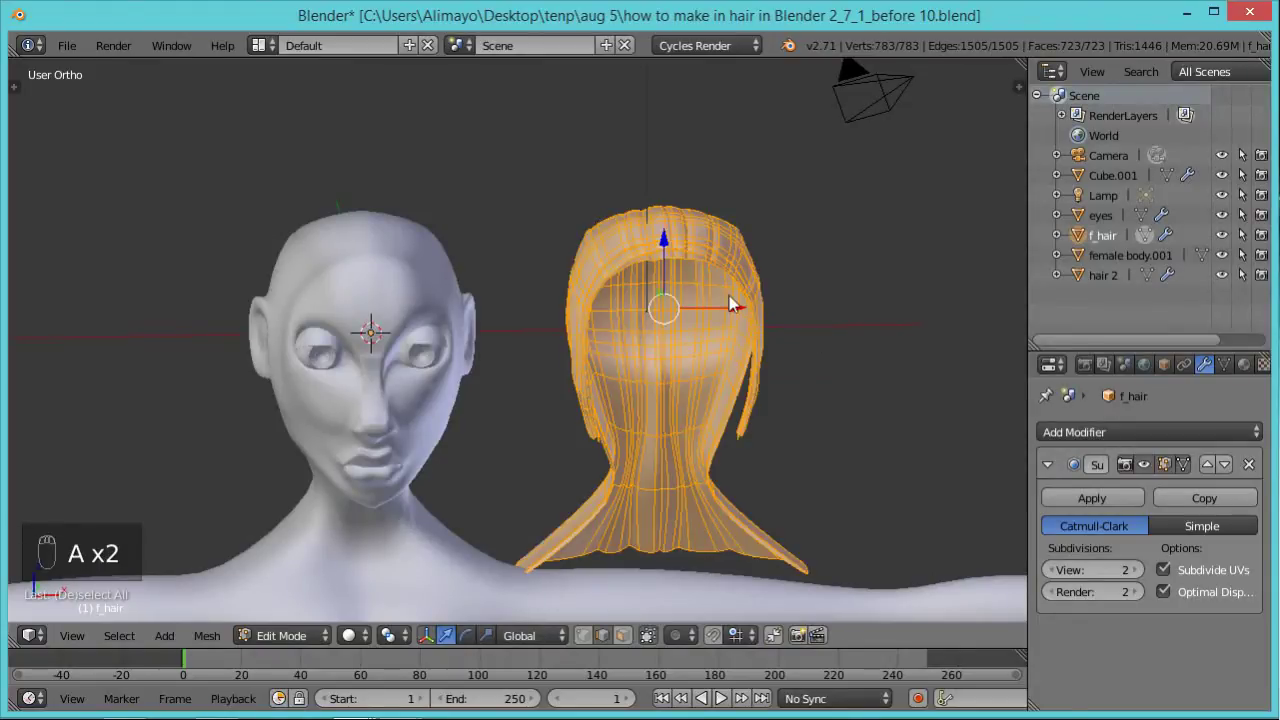
drag(730, 306, 436, 320)
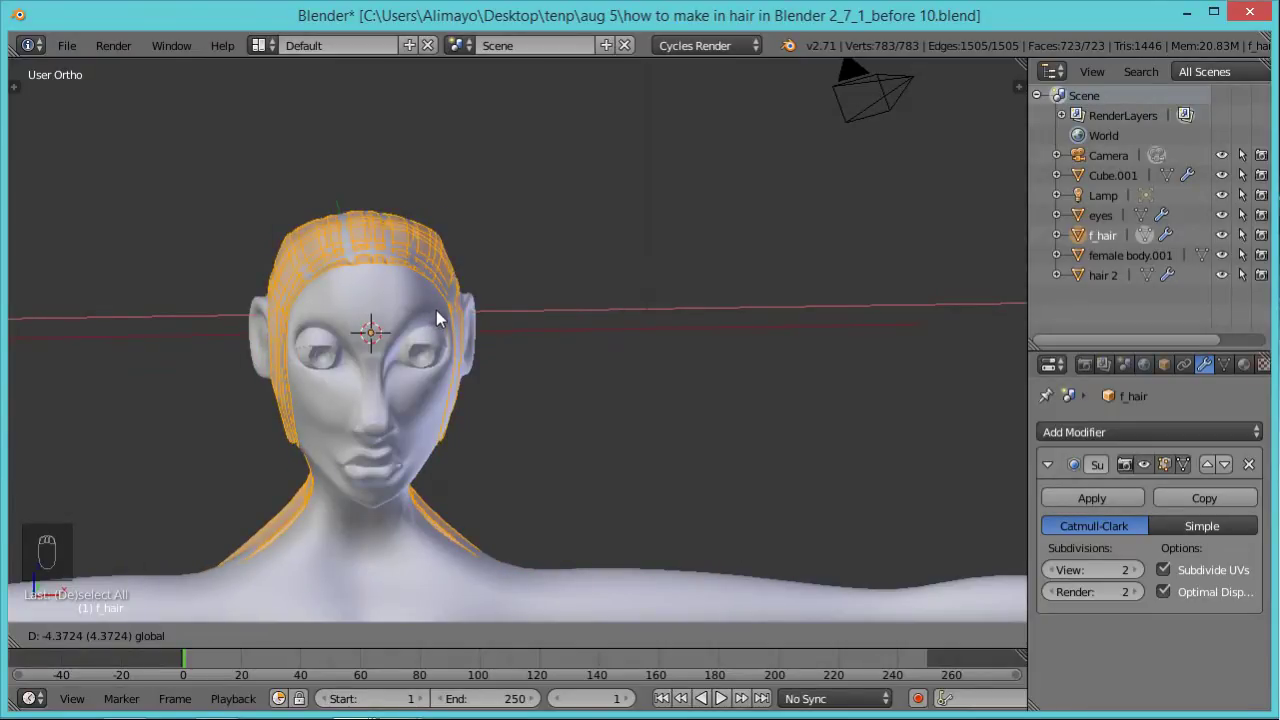
drag(436, 320, 436, 320)
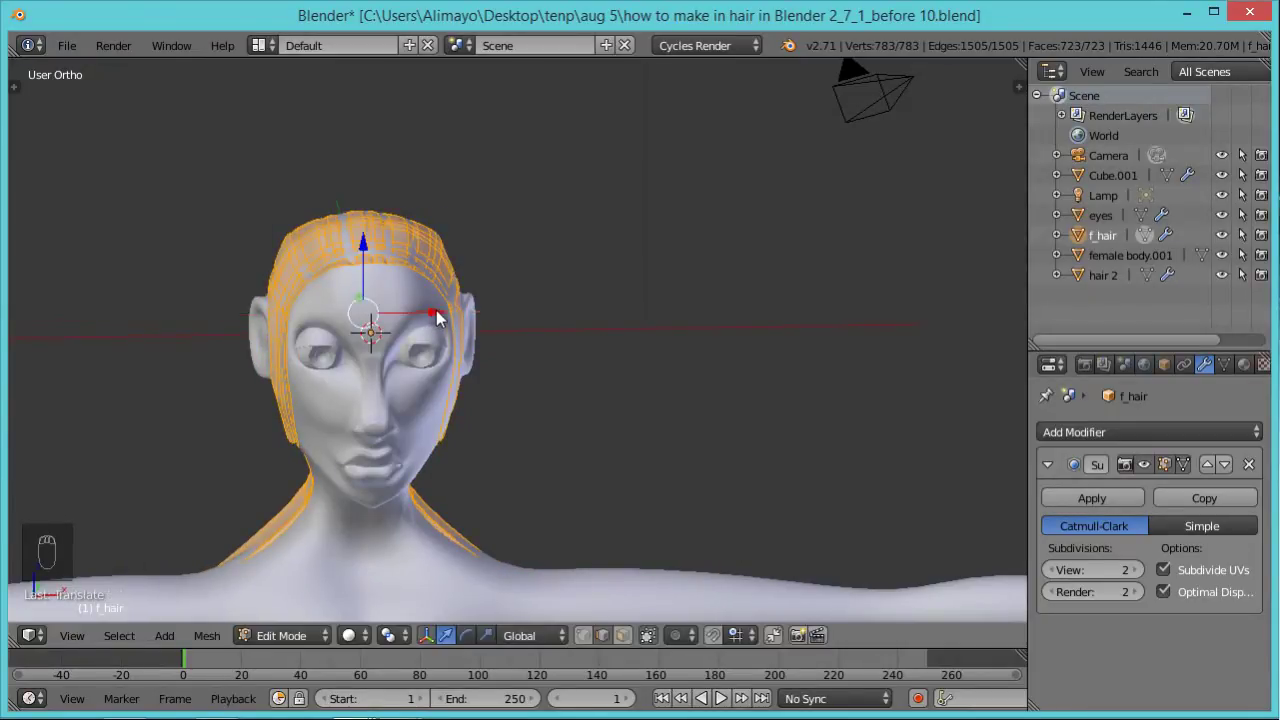
Save the file as a new incremental version named "how to make in hair in Blender 2_7_1_before 11.blend".
middle_drag(591, 354, 474, 371)
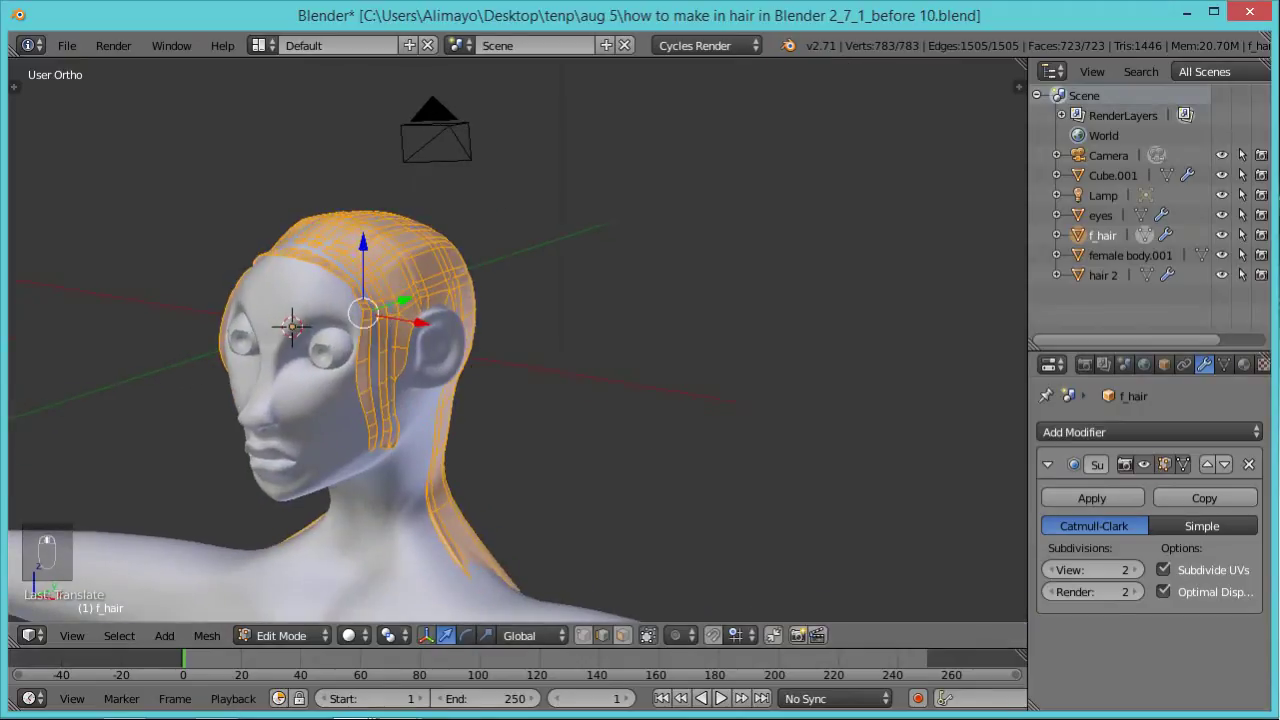
key(ctrl+shift+s)
key(KP_Add)
key(Return)
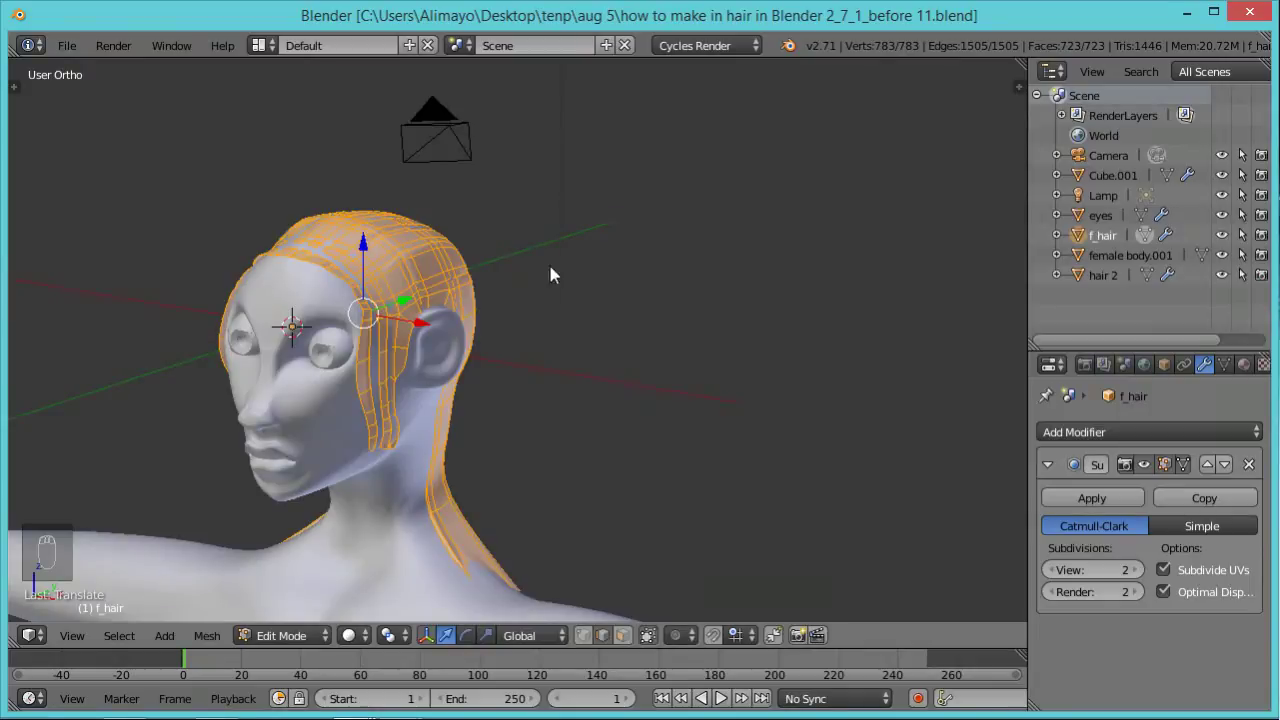
Expand the whole hair mesh outward with Shrink/Fatten until it clears the scalp, and check it in Object Mode.
middle_drag(520, 285, 608, 303)
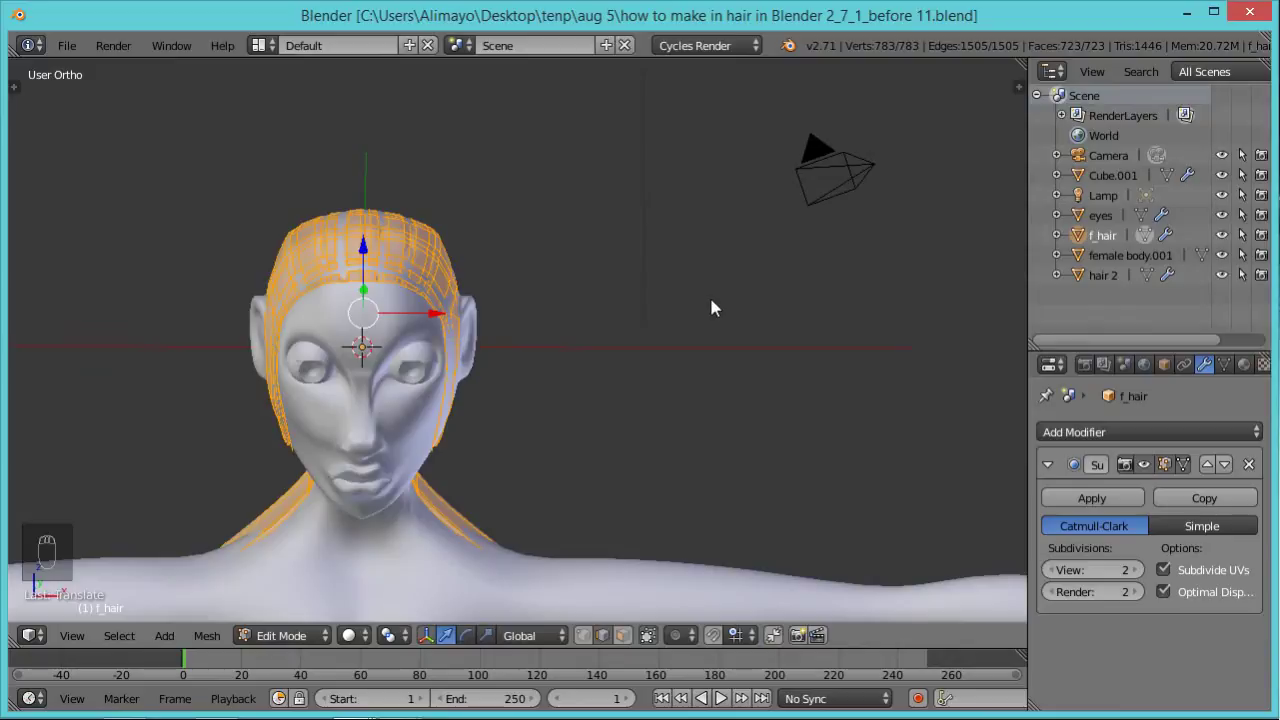
key(alt+s)
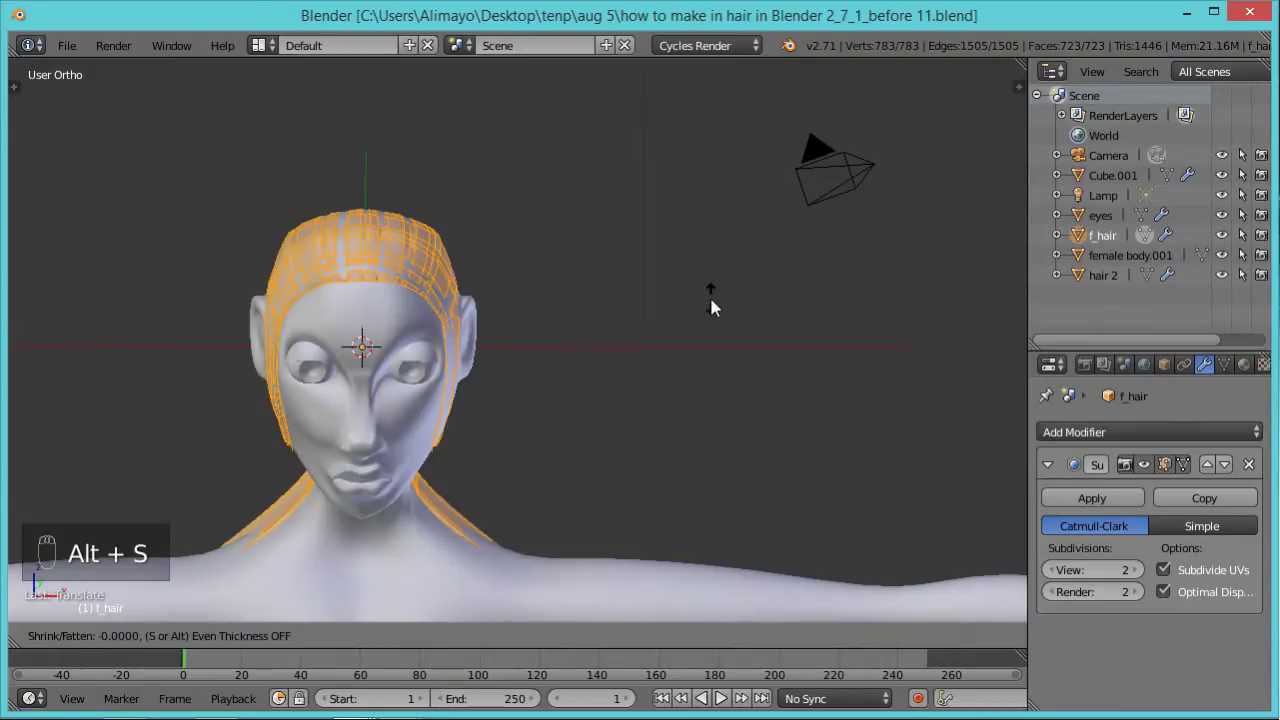
mouse_move(713, 313)
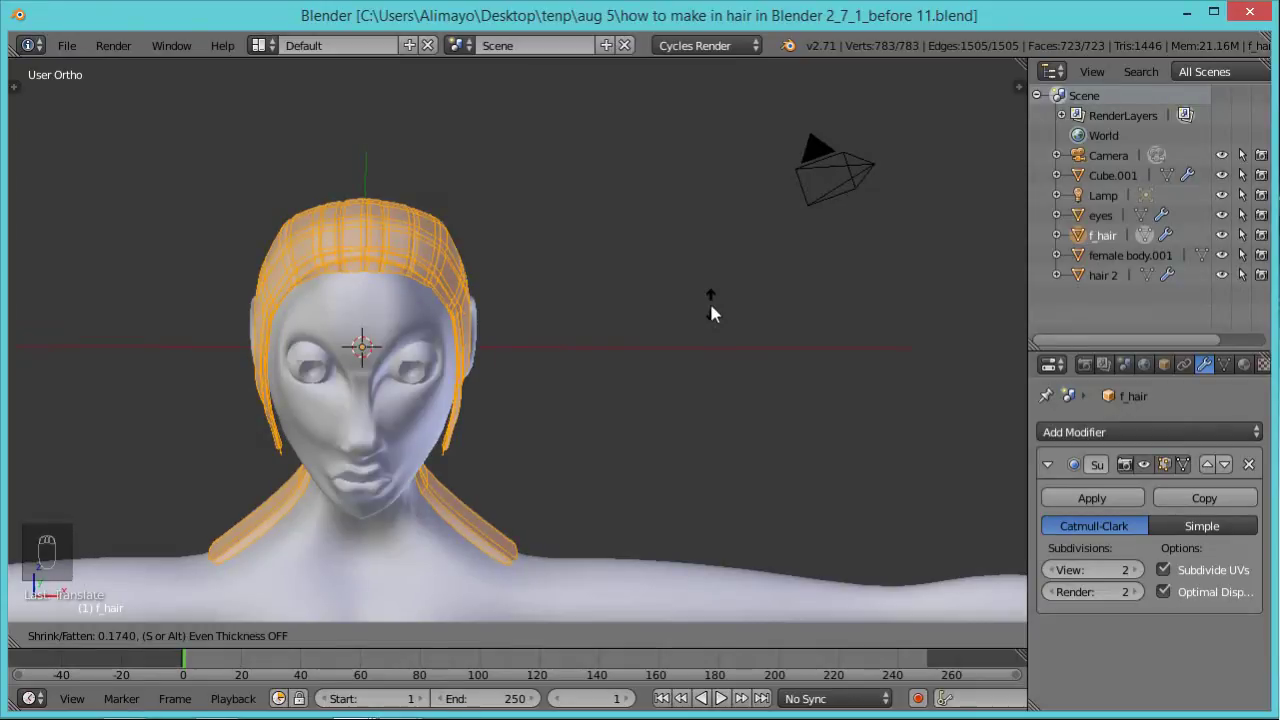
click(710, 306)
middle_drag(660, 418, 489, 362)
key(Tab)
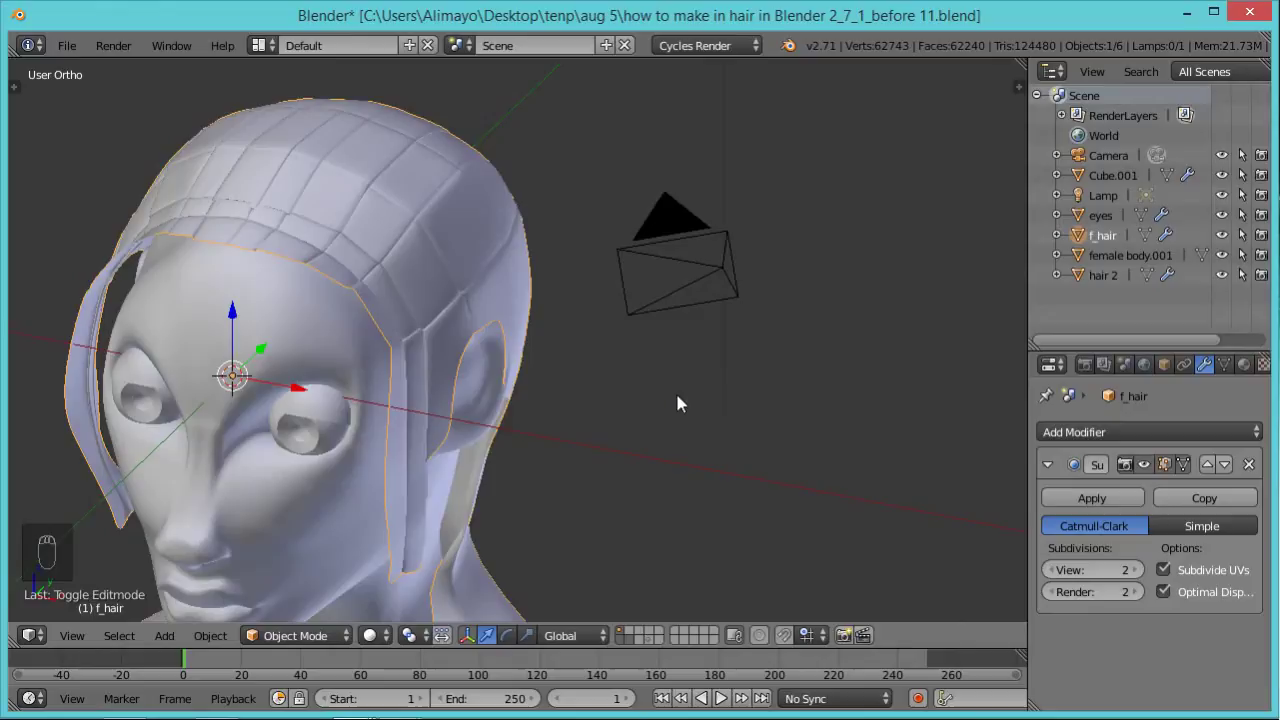
Return to editing the hair, push the whole mesh slightly further outward with Shrink/Fatten, and switch back to Object Mode.
key(Tab)
key(alt+s)
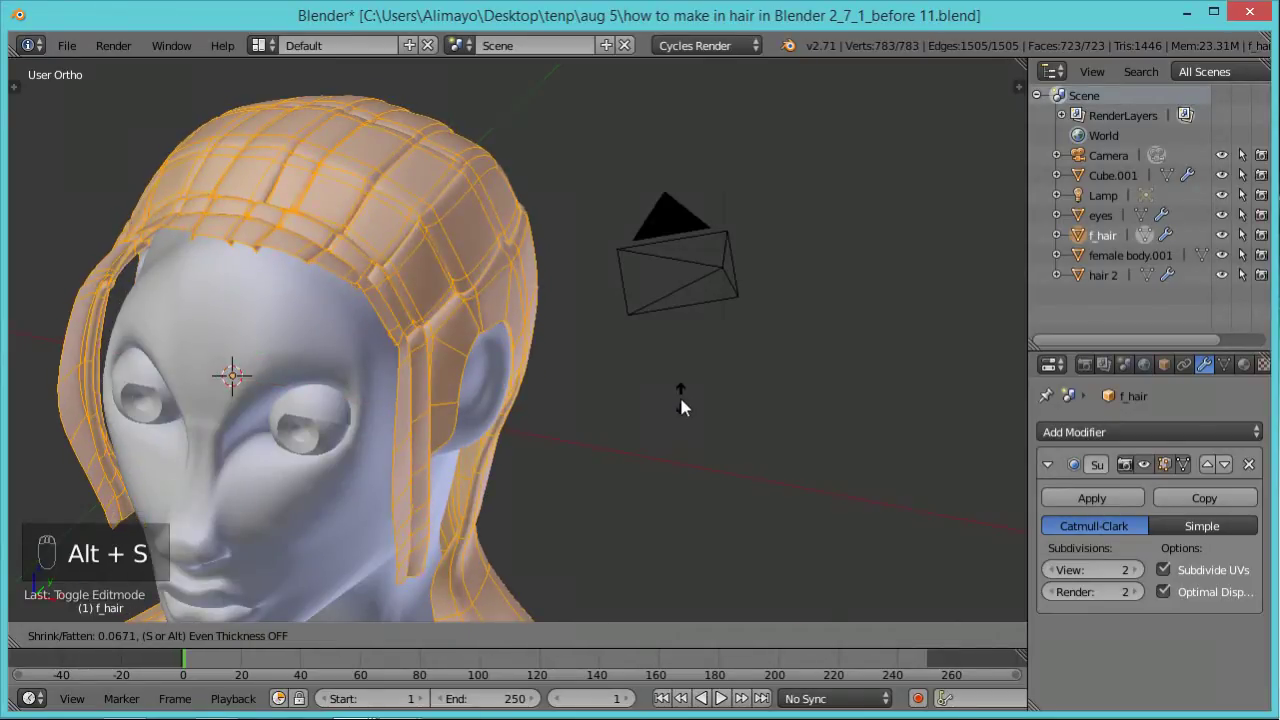
click(679, 394)
middle_drag(584, 366, 601, 436)
key(Tab)
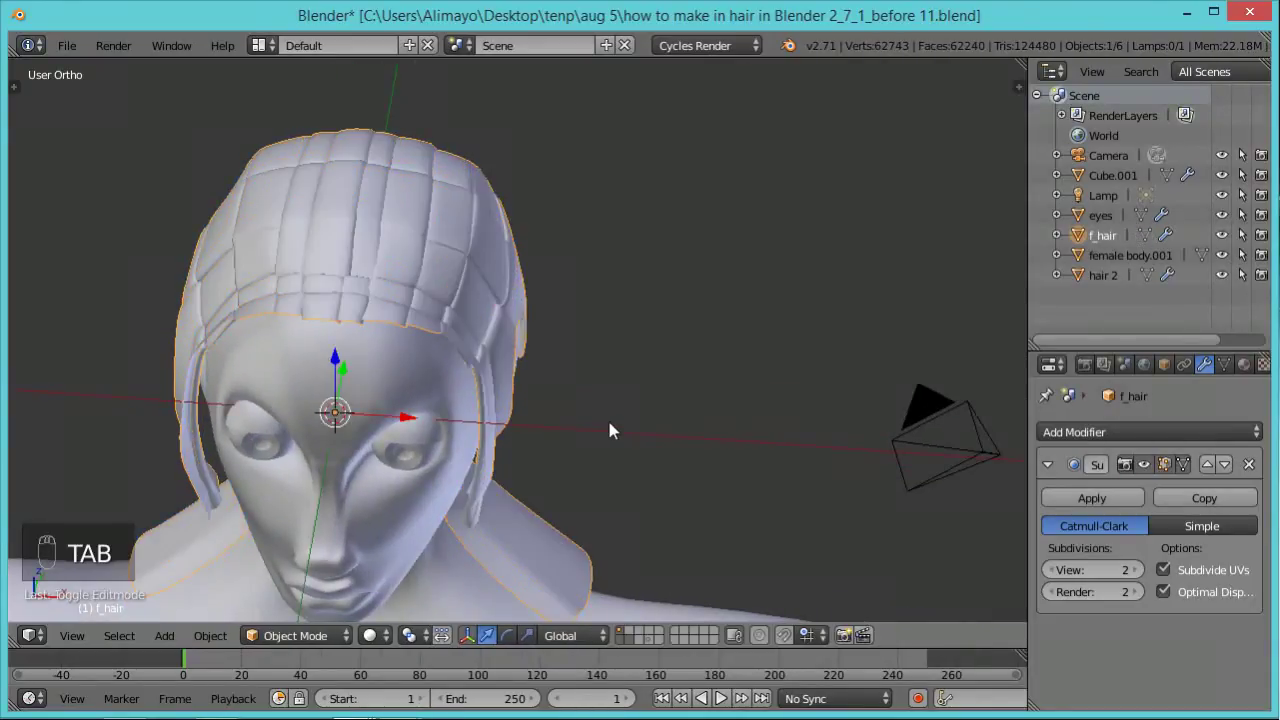
Put the hair back into Edit Mode and select only the inner edge loop along the front hairline.
middle_drag(660, 394, 515, 431)
middle_drag(484, 452, 453, 250)
key(Tab)
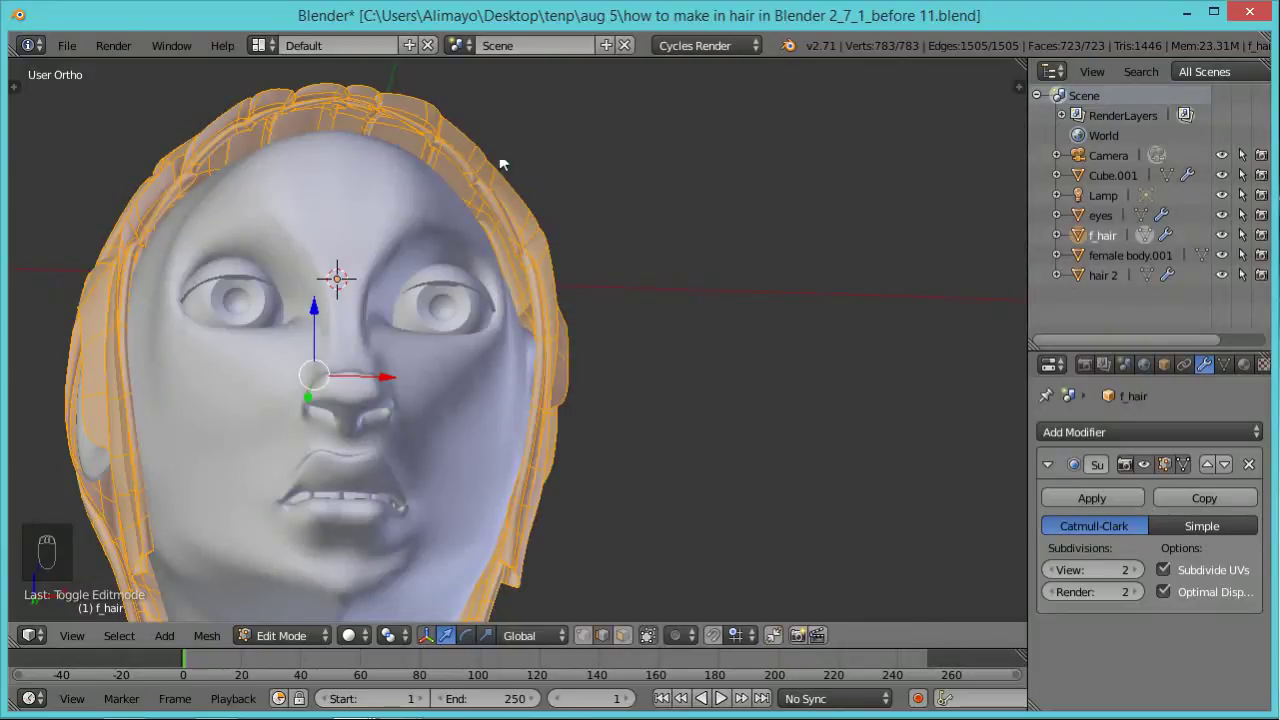
middle_drag(498, 186, 450, 261)
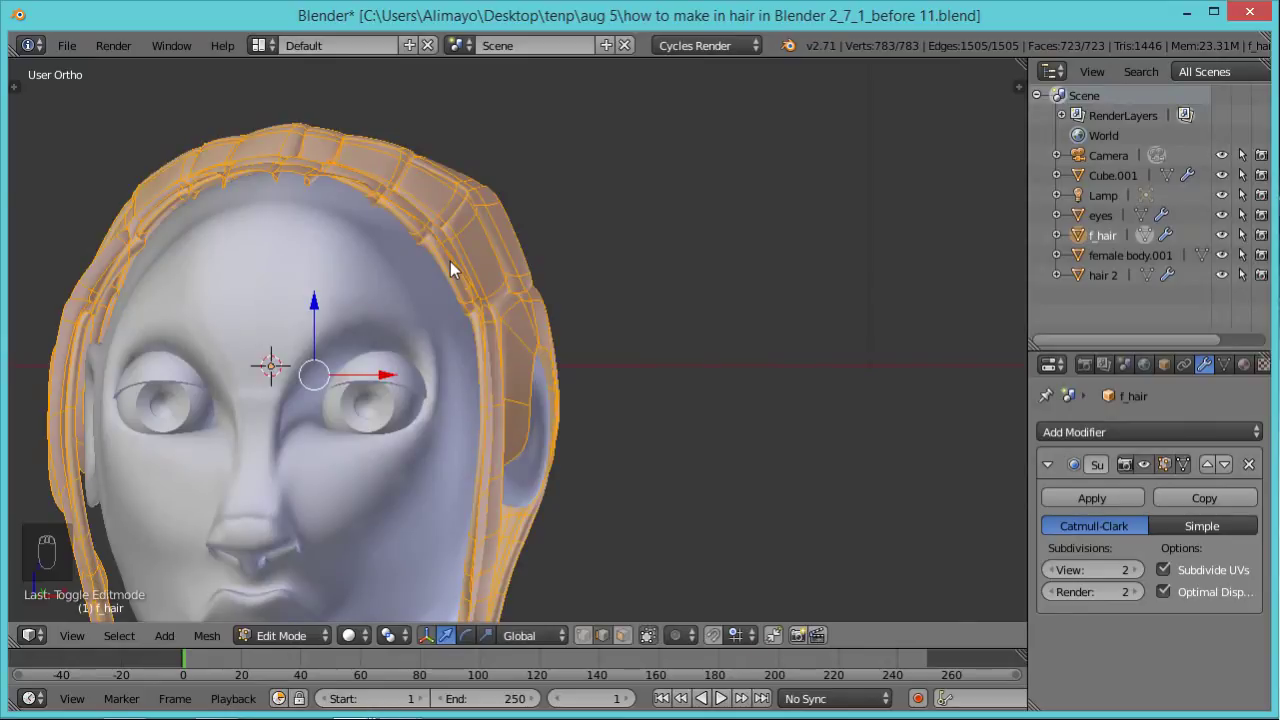
key(a)
middle_drag(497, 295, 483, 324)
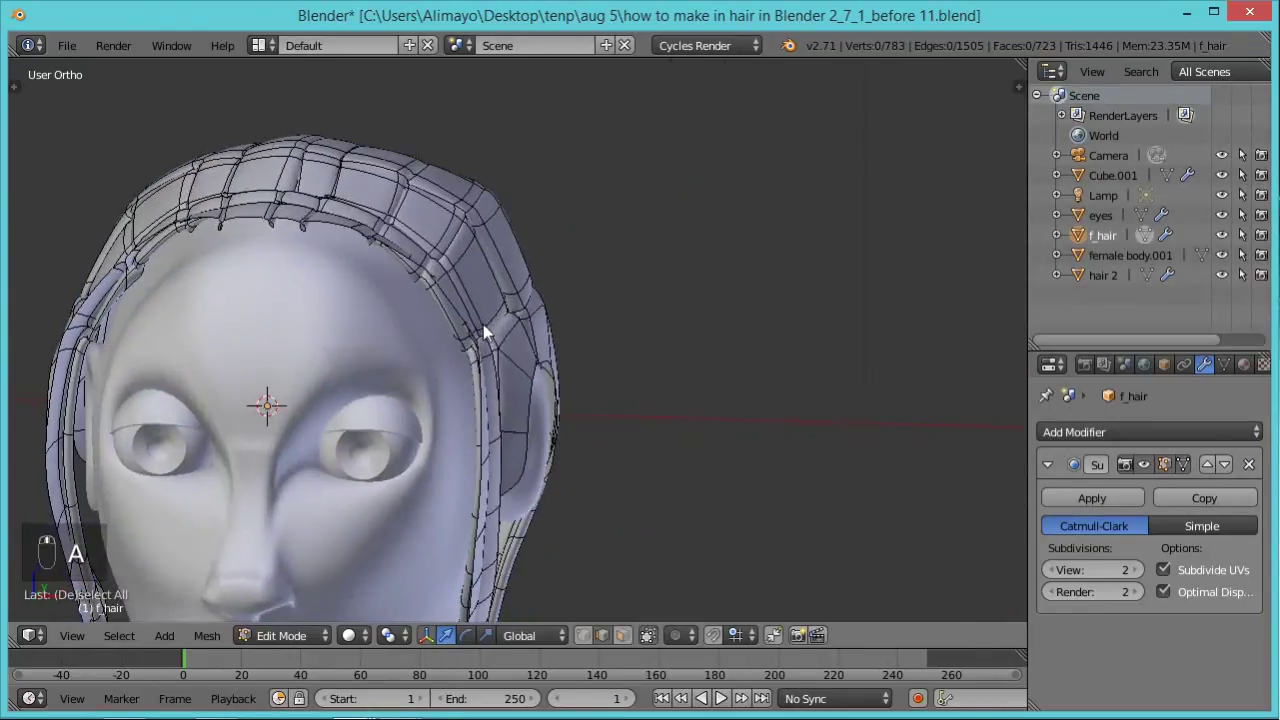
alt+click(469, 522)
alt+click(475, 499)
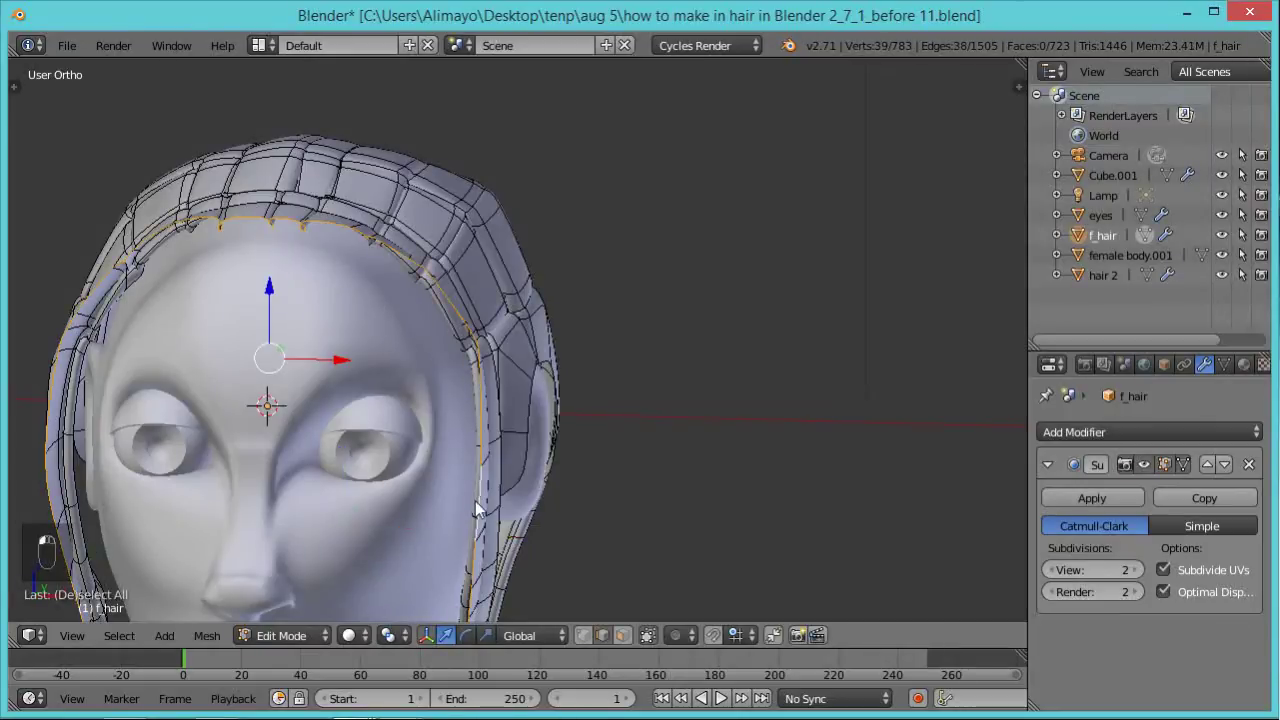
Turn off the Subdivision Surface preview for Edit Mode and isolate the hair mesh in local view.
middle_drag(449, 484, 395, 452)
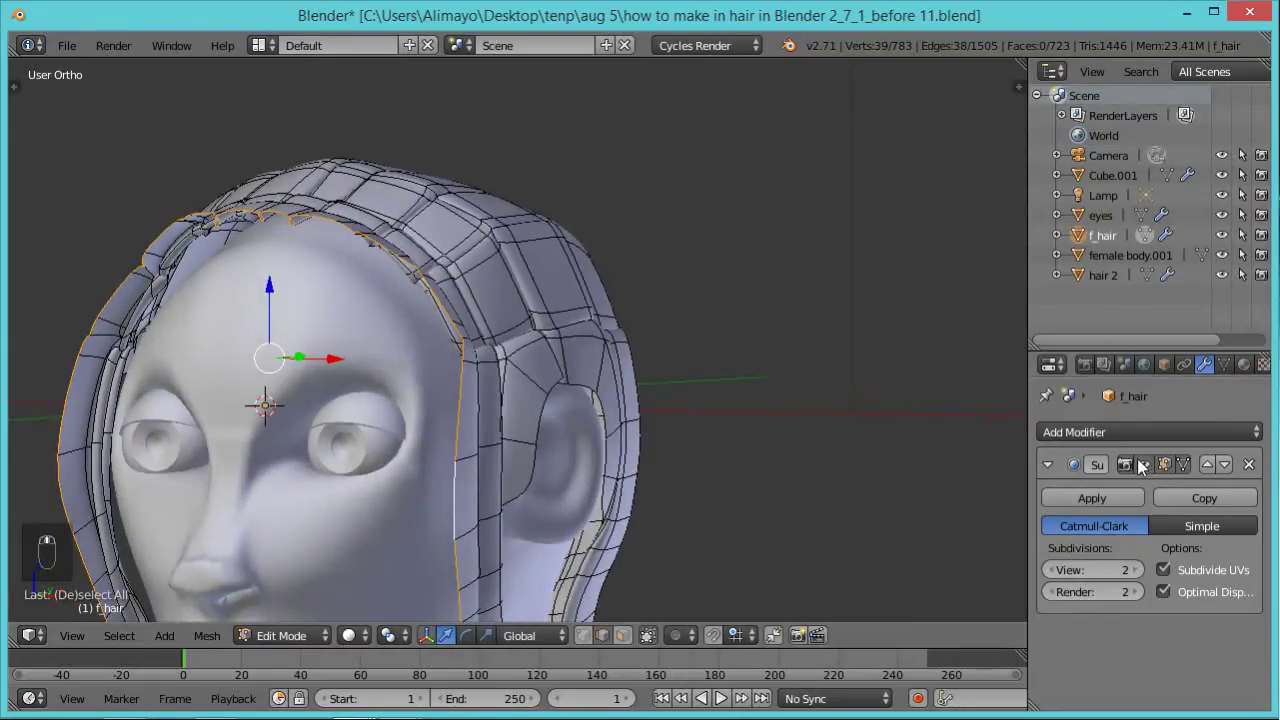
click(1148, 464)
middle_drag(589, 418, 651, 402)
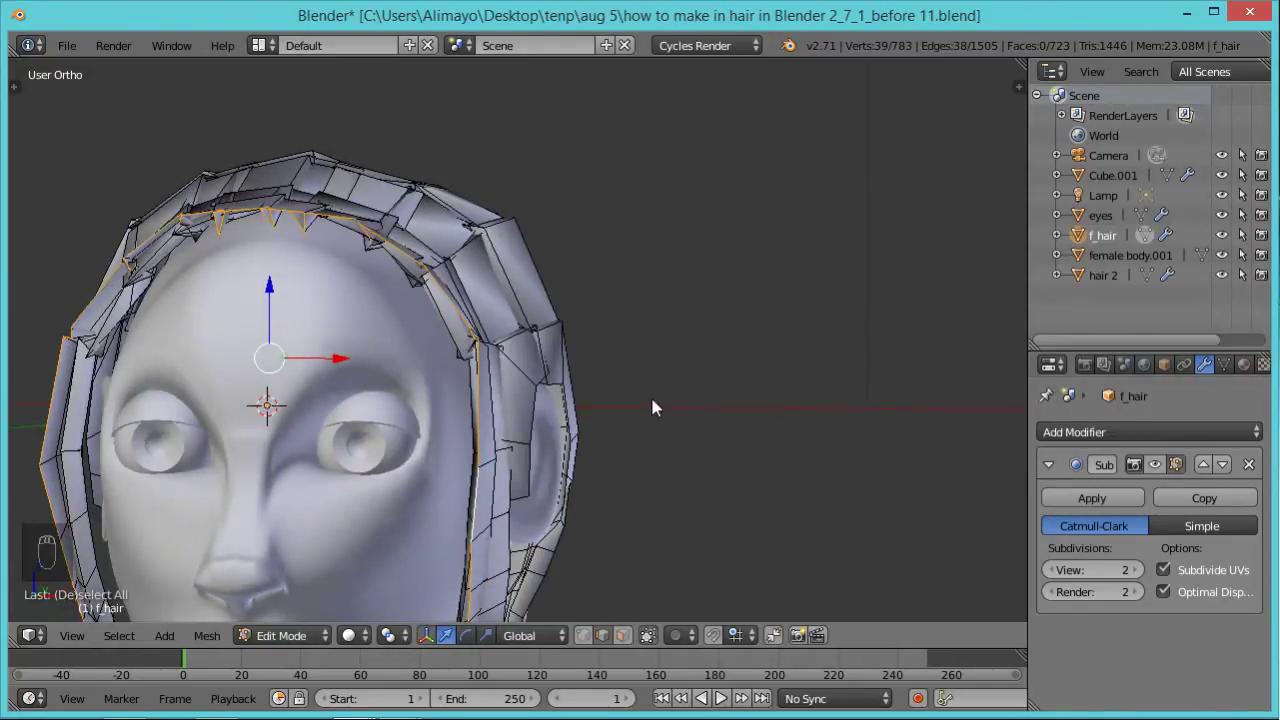
key(KP_Divide)
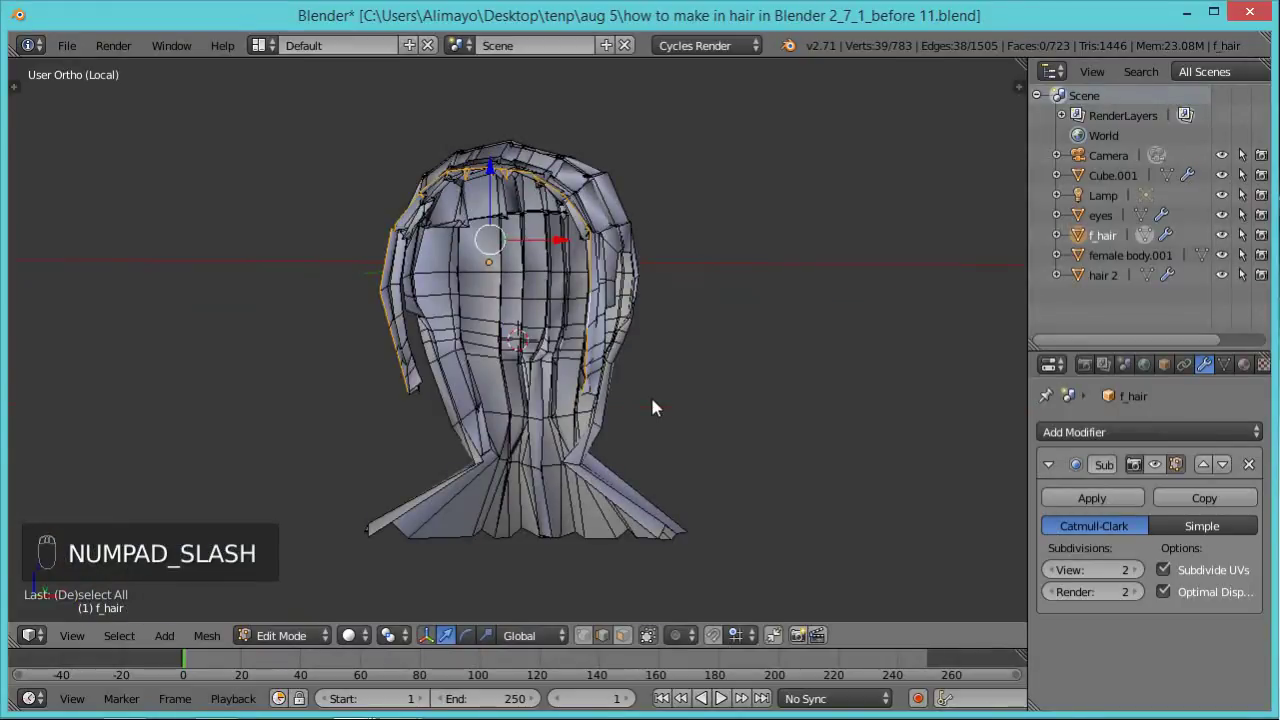
scroll(652, 407, up, 3)
scroll(651, 375, down, 3)
middle_drag(651, 375, 600, 425)
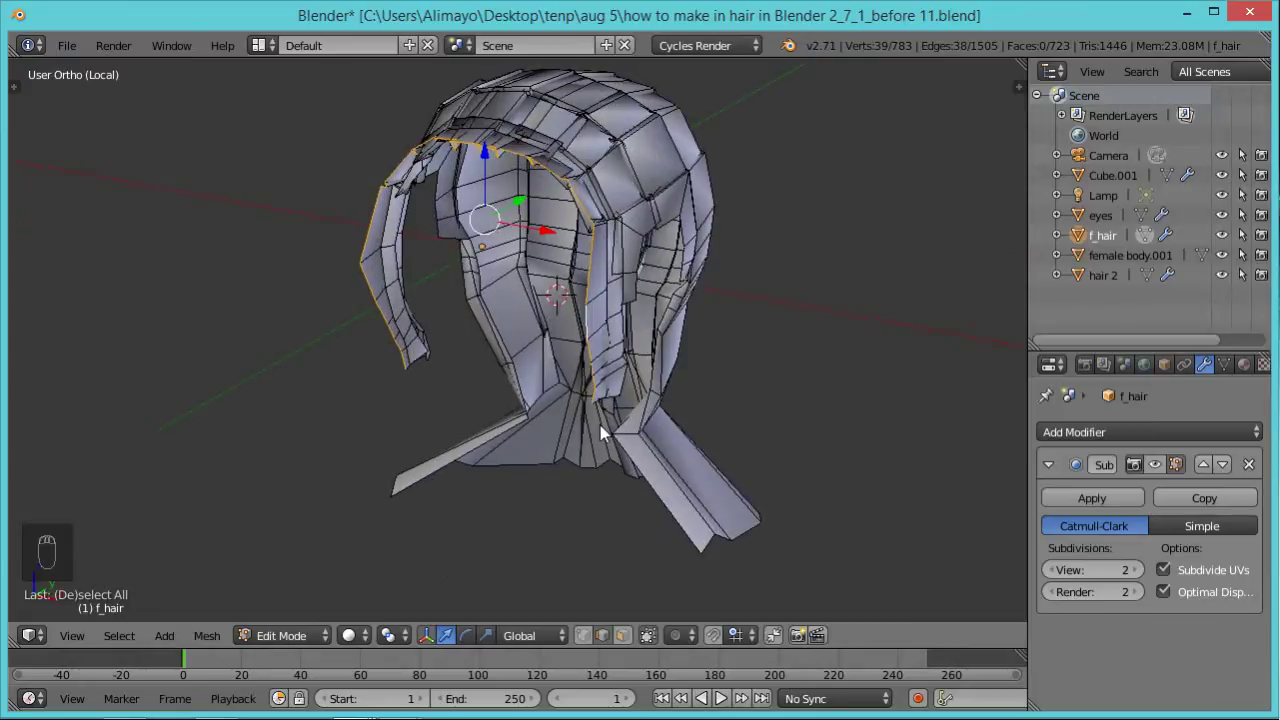
Reselect the front hairline edge loop, extrude it in place, and scale the new loop inward toward the head.
key(a)
scroll(630, 394, up, 4)
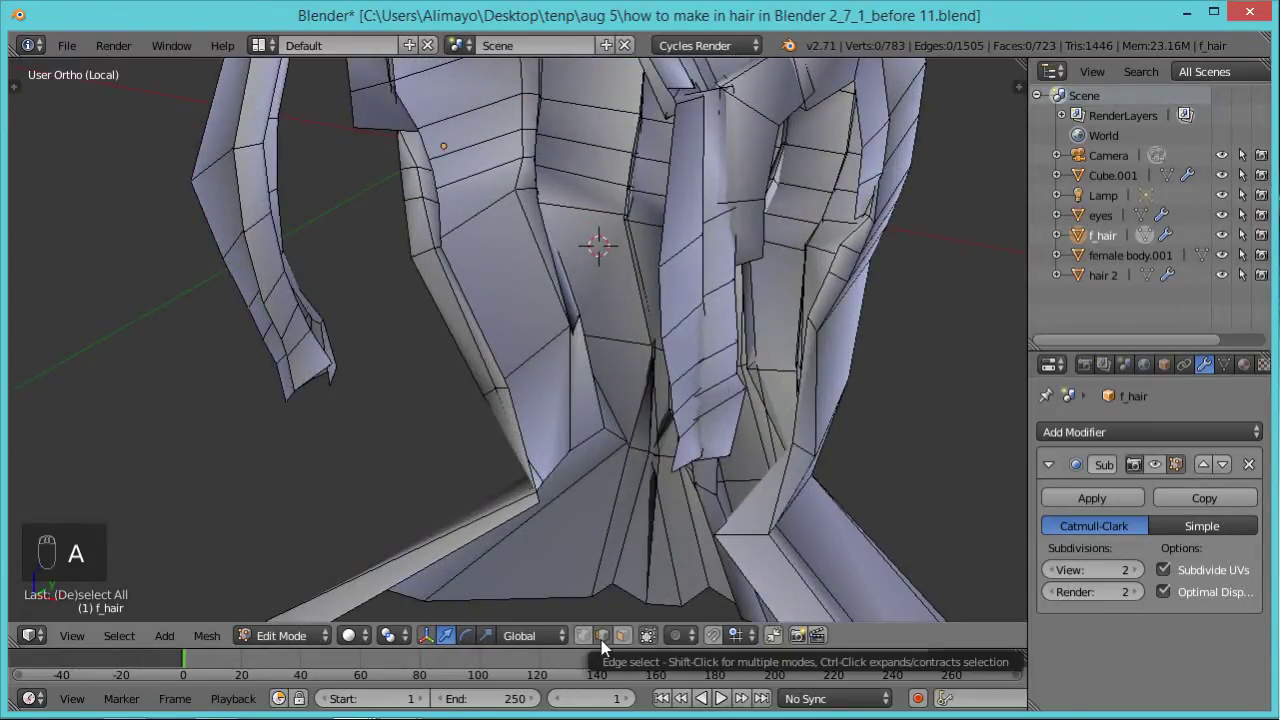
alt+right_click(668, 373)
middle_drag(571, 331, 602, 293)
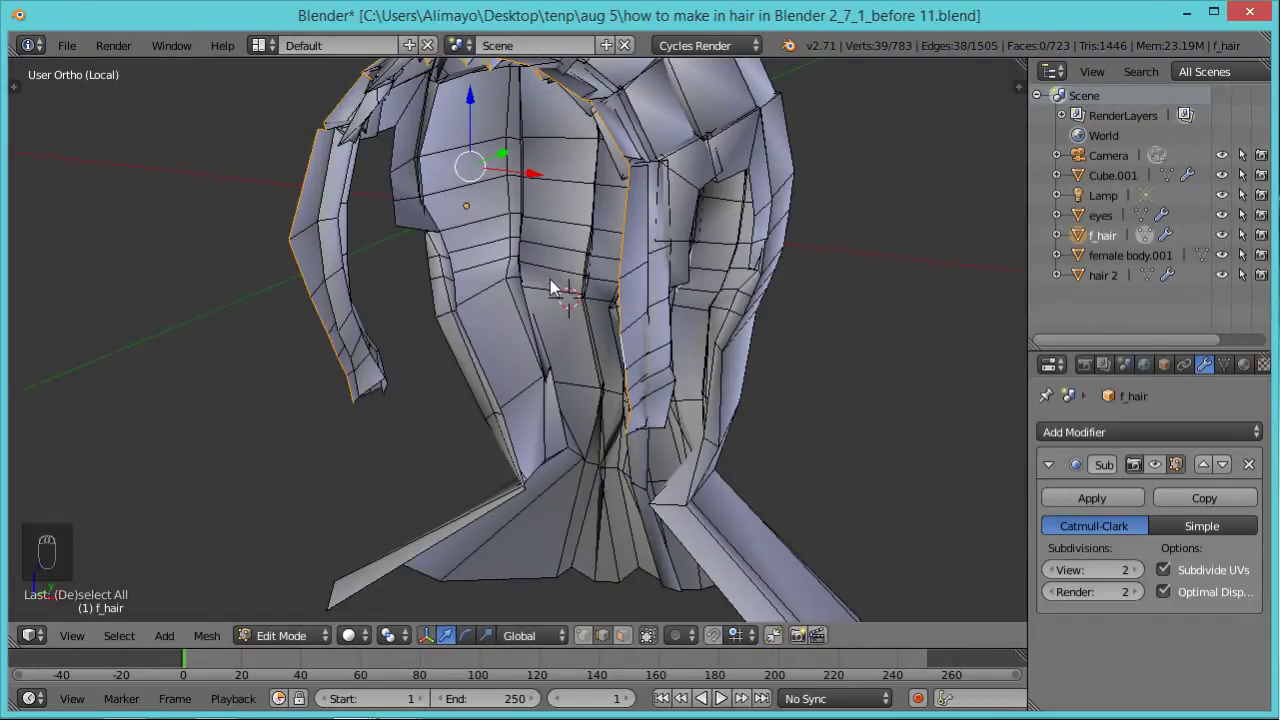
key(e)
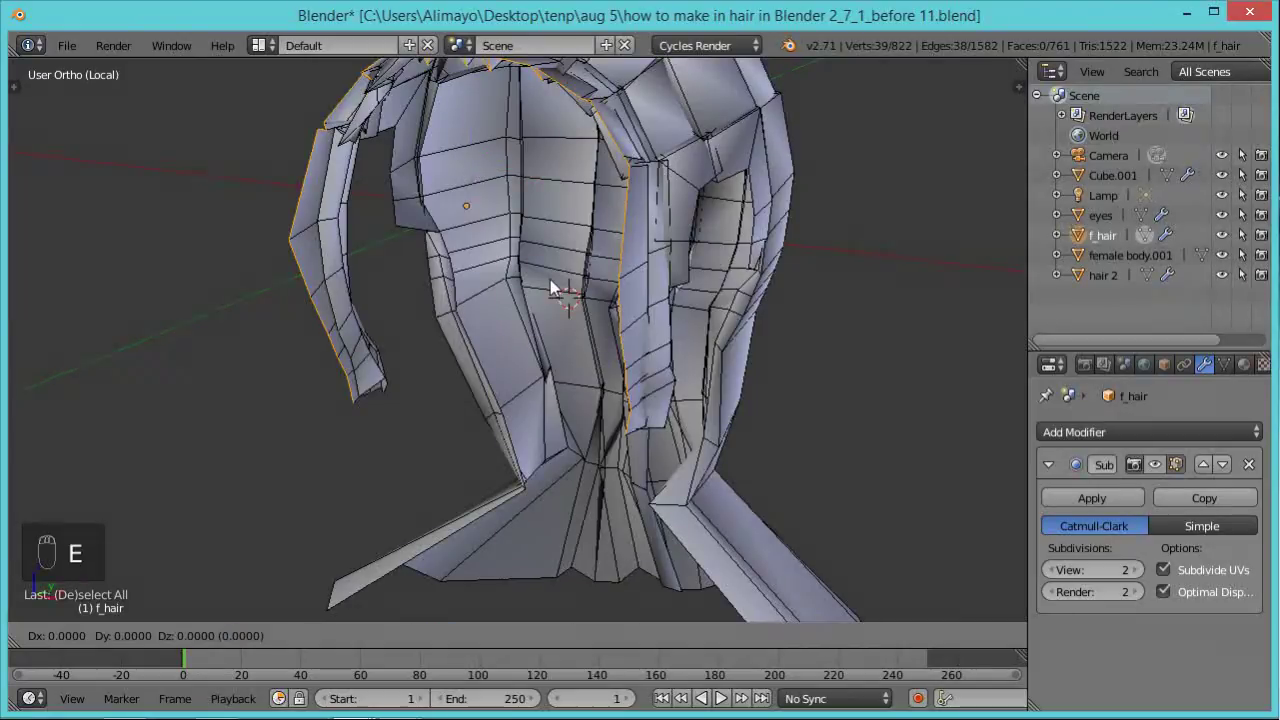
click(550, 279)
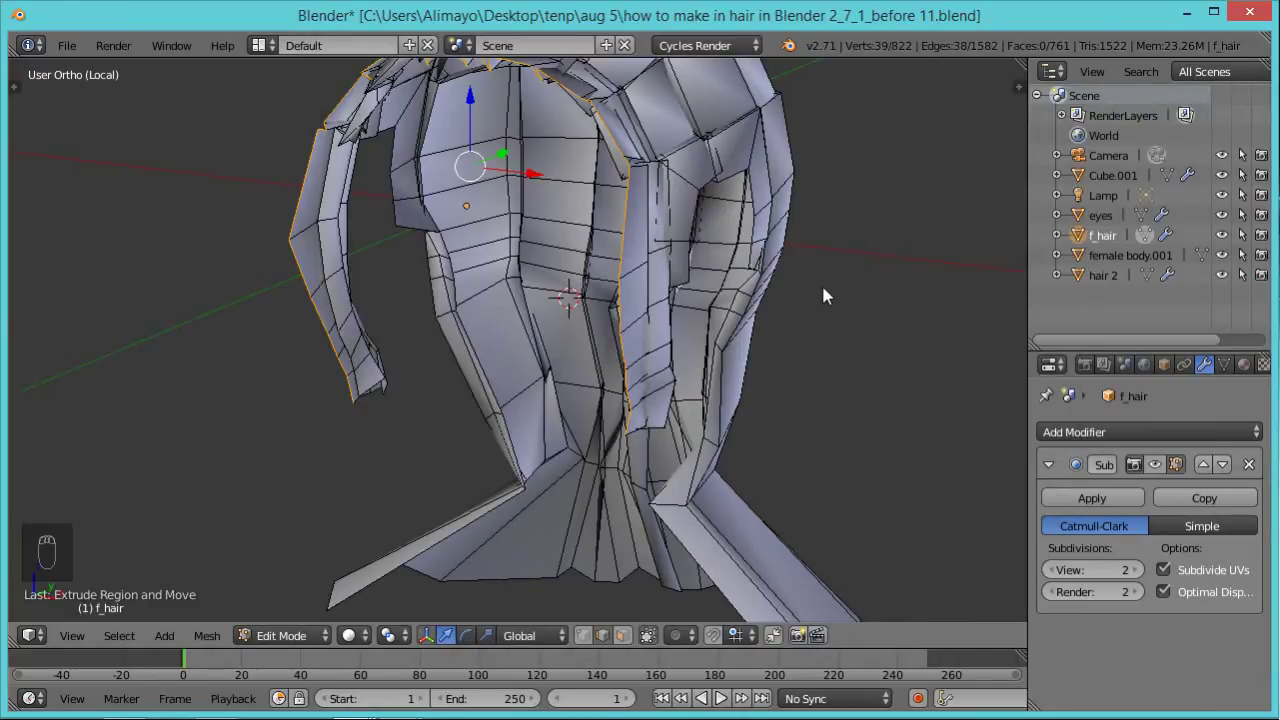
key(s)
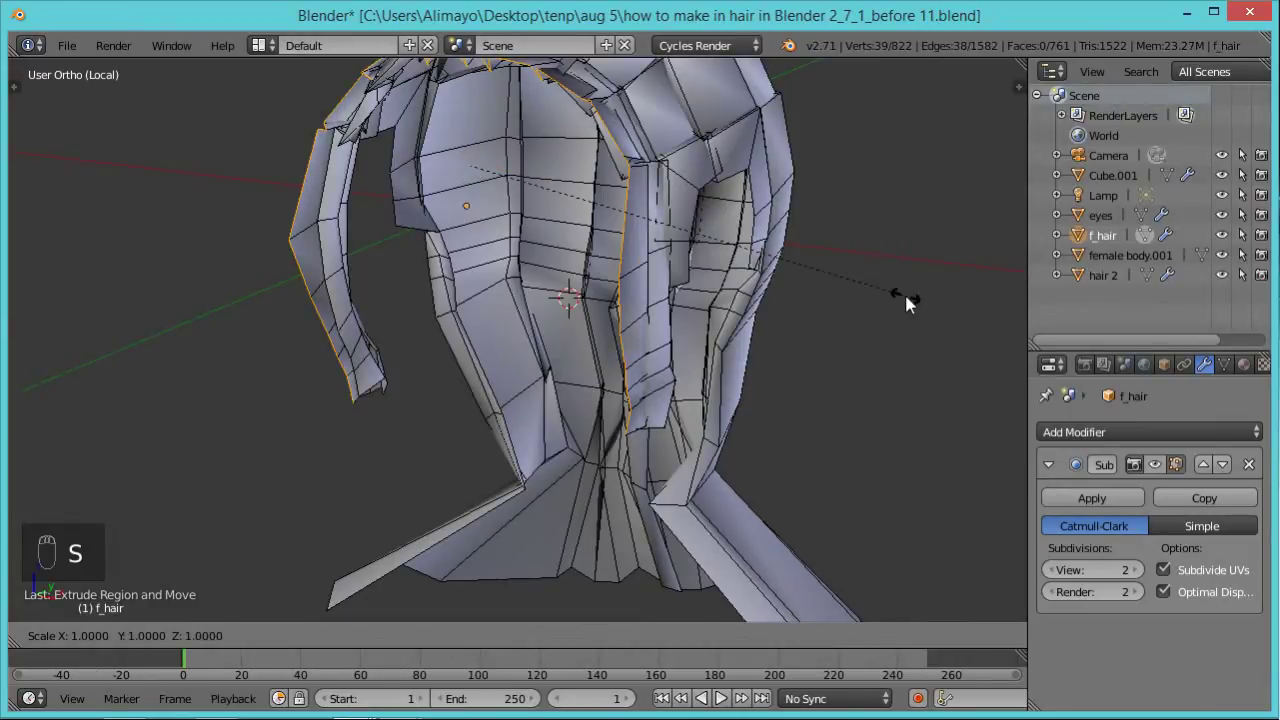
click(829, 265)
mouse_move(751, 266)
middle_down()
mouse_move(629, 263)
mouse_move(790, 285)
mouse_move(823, 218)
mouse_move(749, 226)
mouse_move(763, 211)
mouse_move(767, 244)
mouse_move(731, 271)
middle_up()
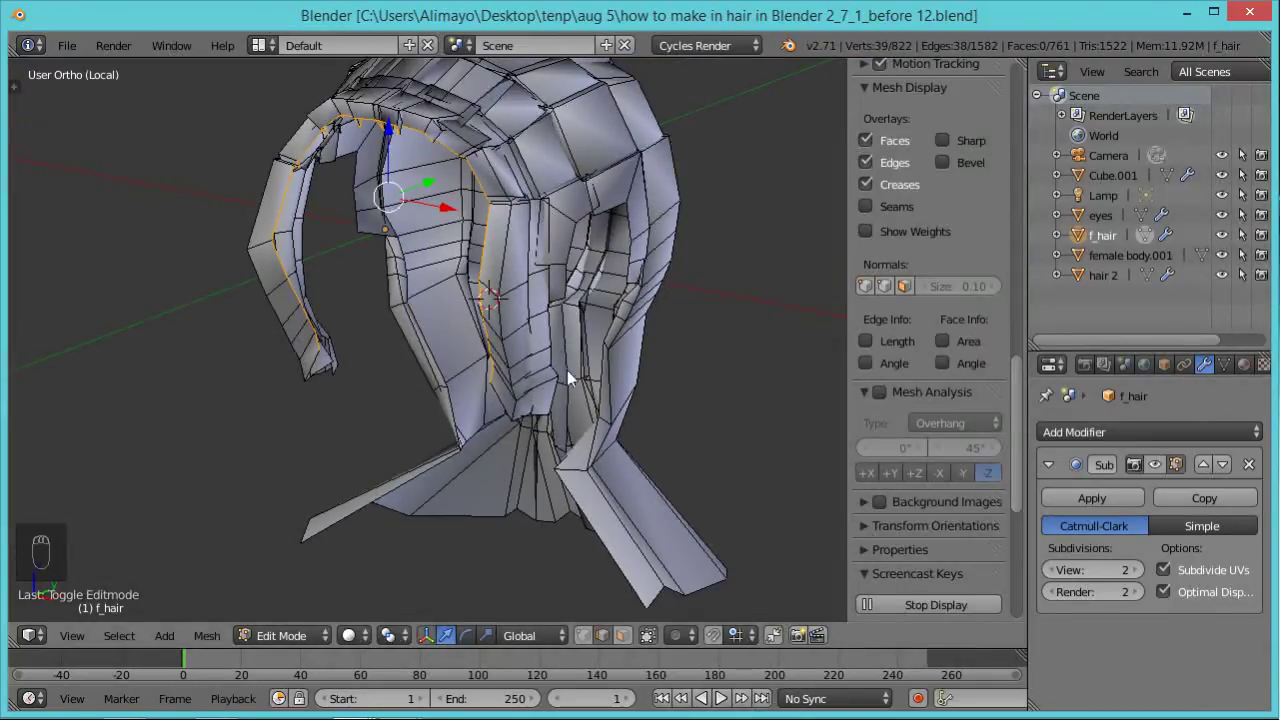
Extrude the scaled hairline loop along the global Y axis, back into the inside of the hair.
key(e)
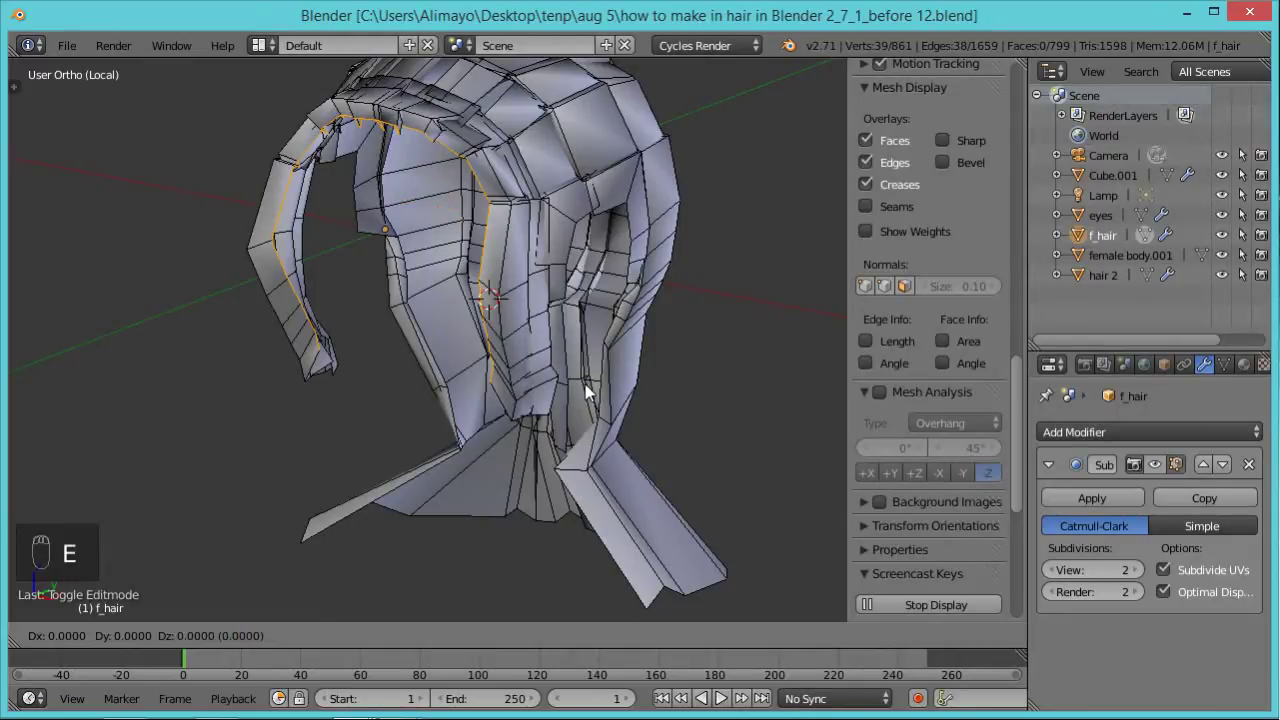
key(y)
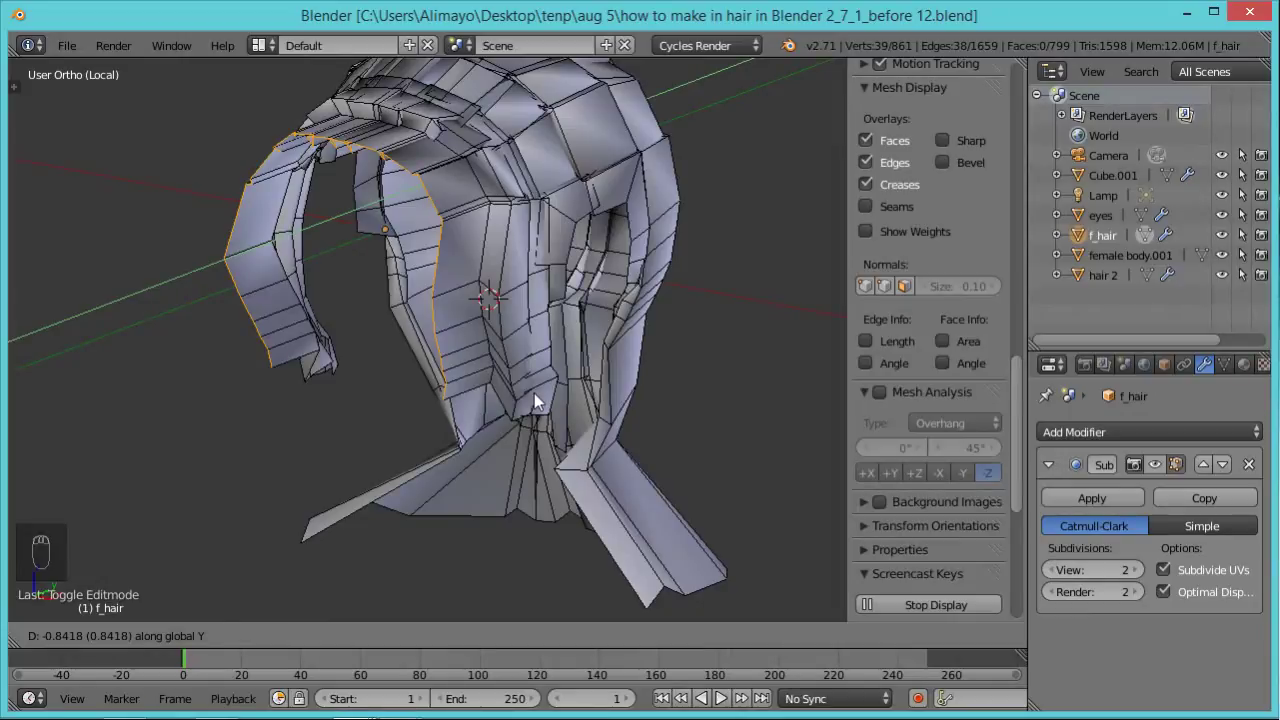
click(612, 381)
middle_drag(356, 357, 290, 250)
middle_drag(341, 341, 275, 303)
middle_drag(356, 276, 304, 318)
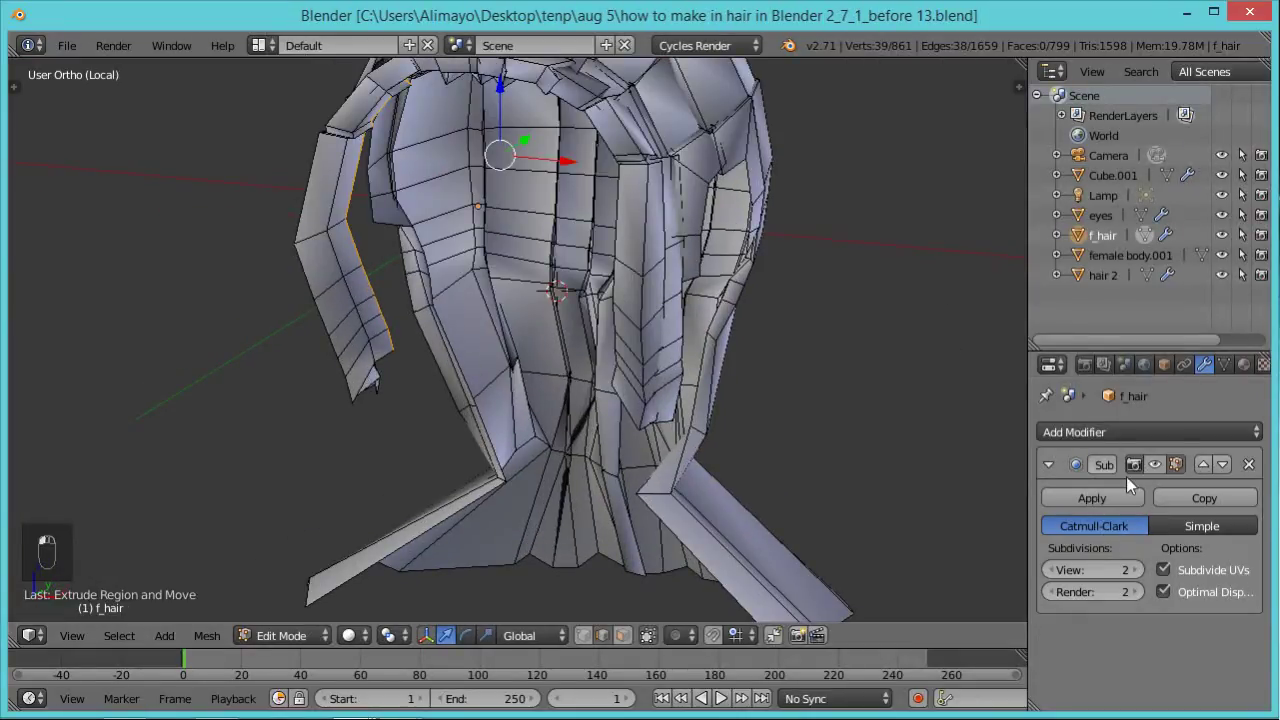
Show the Subdivision Surface smoothing in Edit Mode again and leave local view to bring back the head.
click(1176, 464)
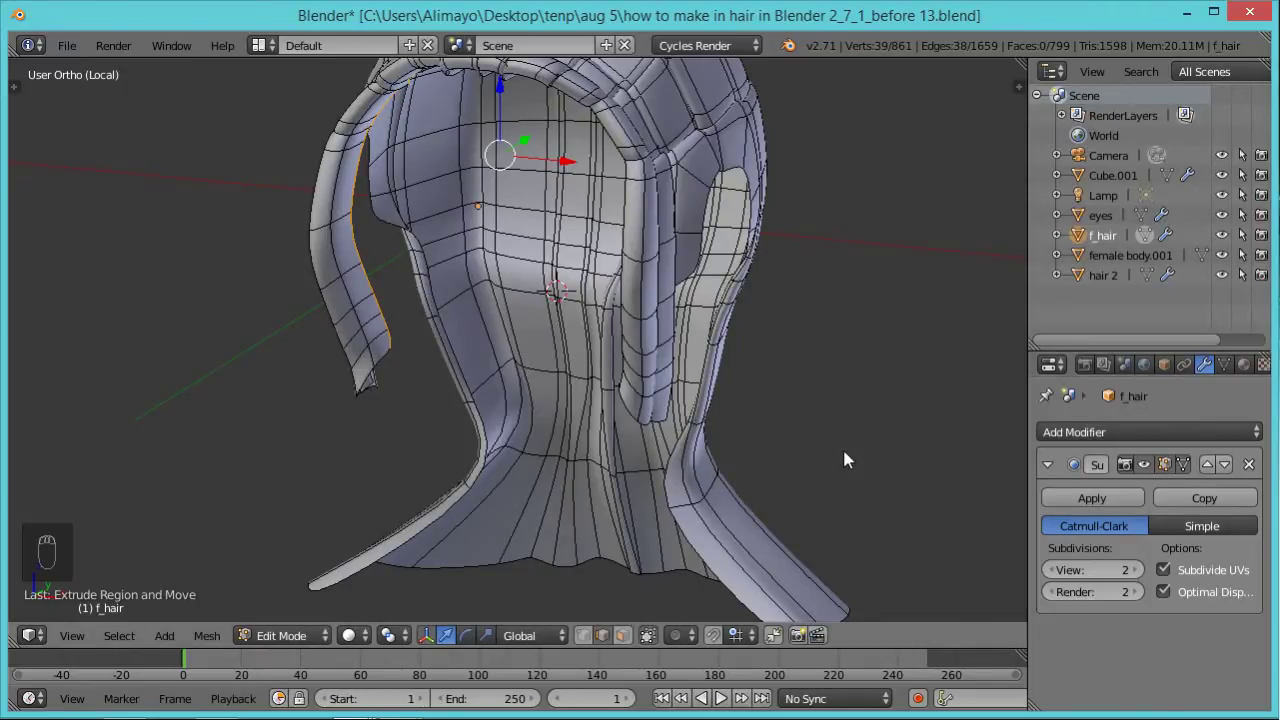
key(KP_Divide)
scroll(727, 375, down, 2)
middle_drag(728, 372, 543, 380)
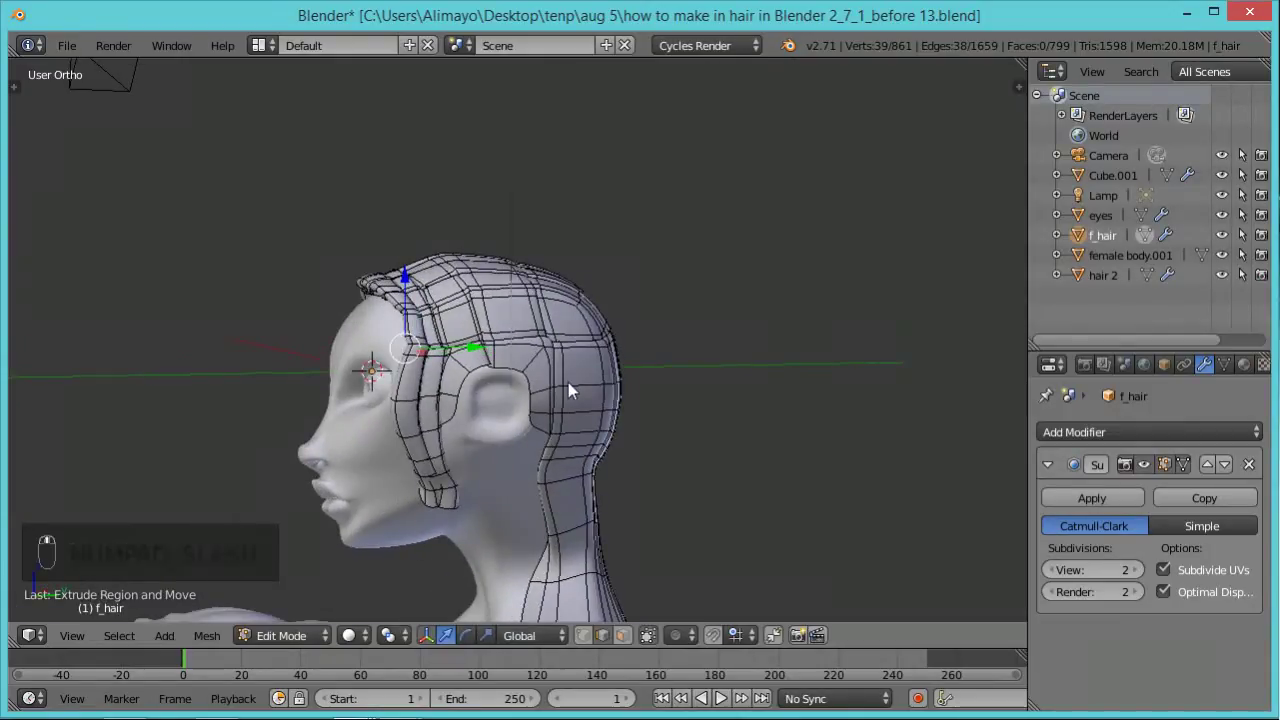
Switch to Object Mode and examine the back and sides of the hair on the head.
key(Tab)
middle_drag(671, 404, 490, 407)
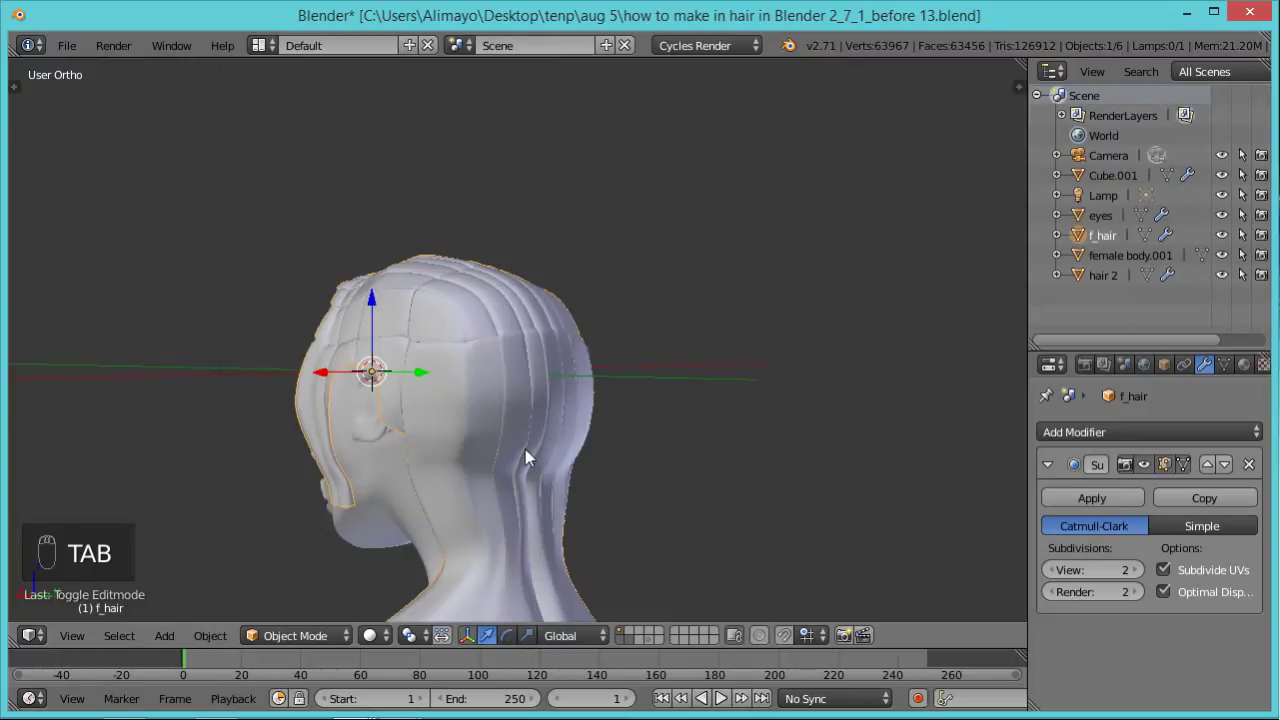
shift+middle_drag(514, 449, 681, 400)
scroll(672, 325, up, 1)
middle_drag(672, 324, 735, 380)
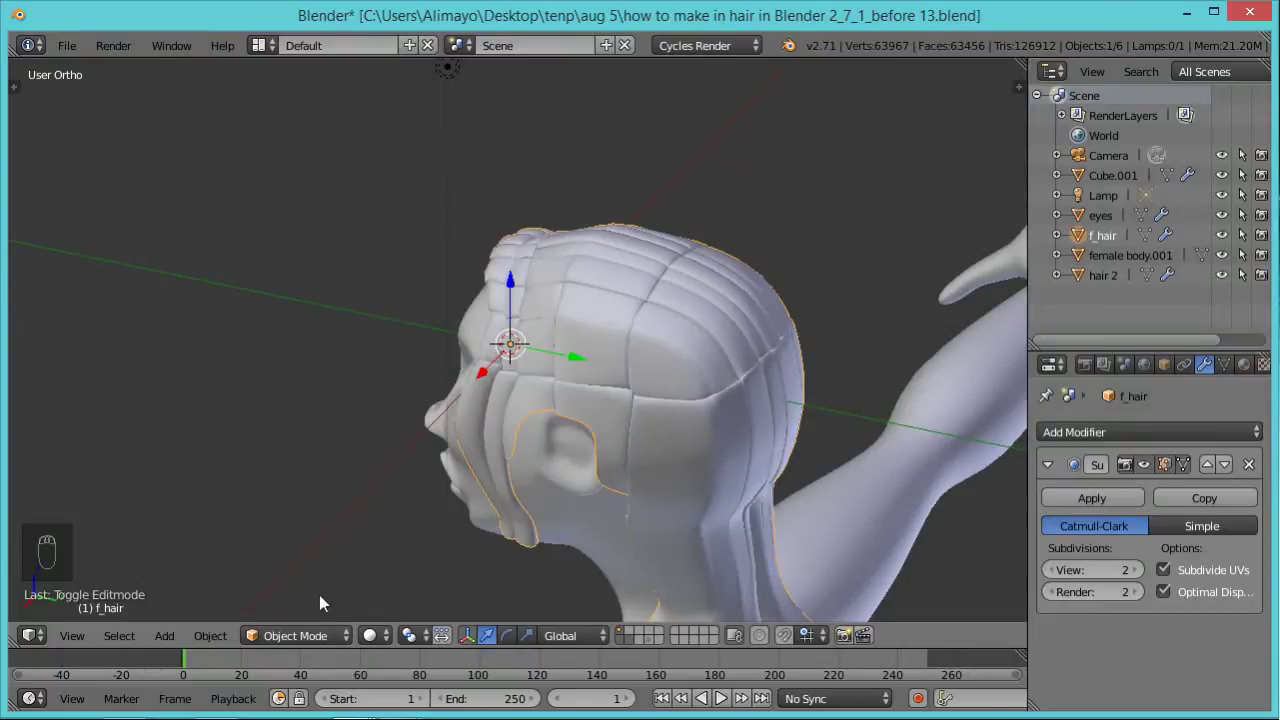
Put the hair into Sculpt Mode and show the brush settings with the Smooth brush active.
click(334, 637)
click(330, 568)
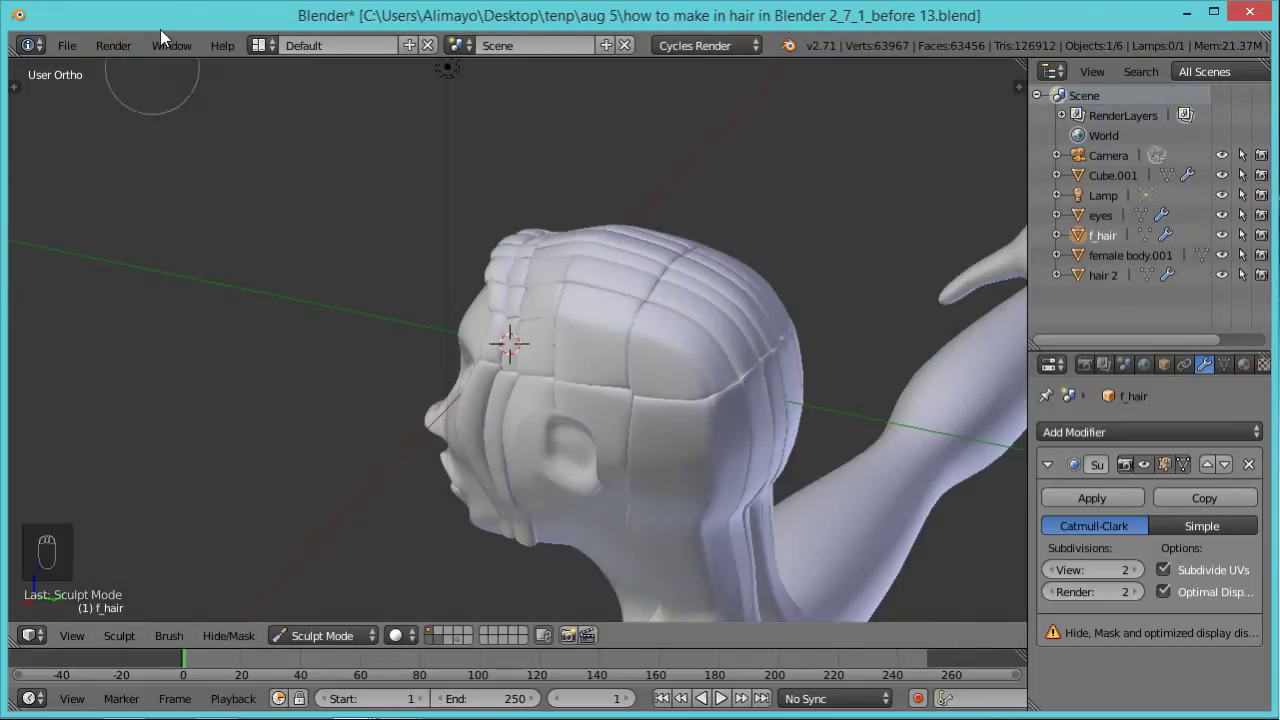
key(t)
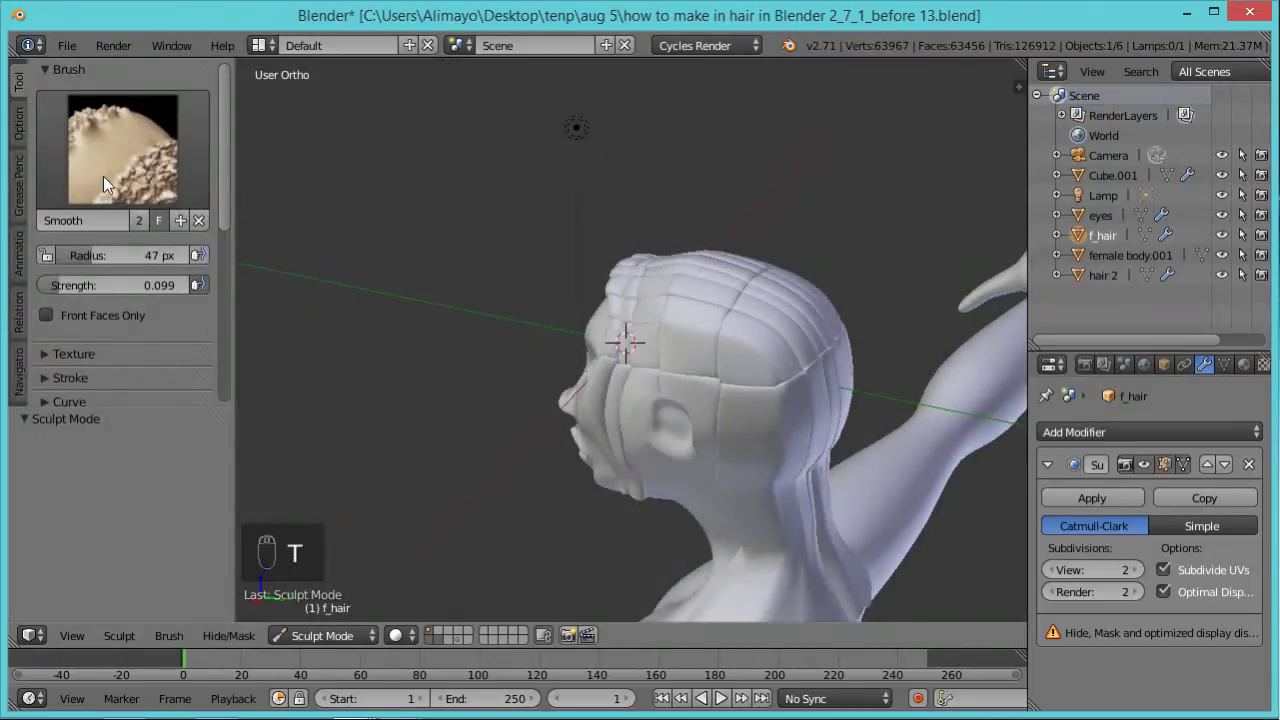
middle_drag(770, 405, 728, 390)
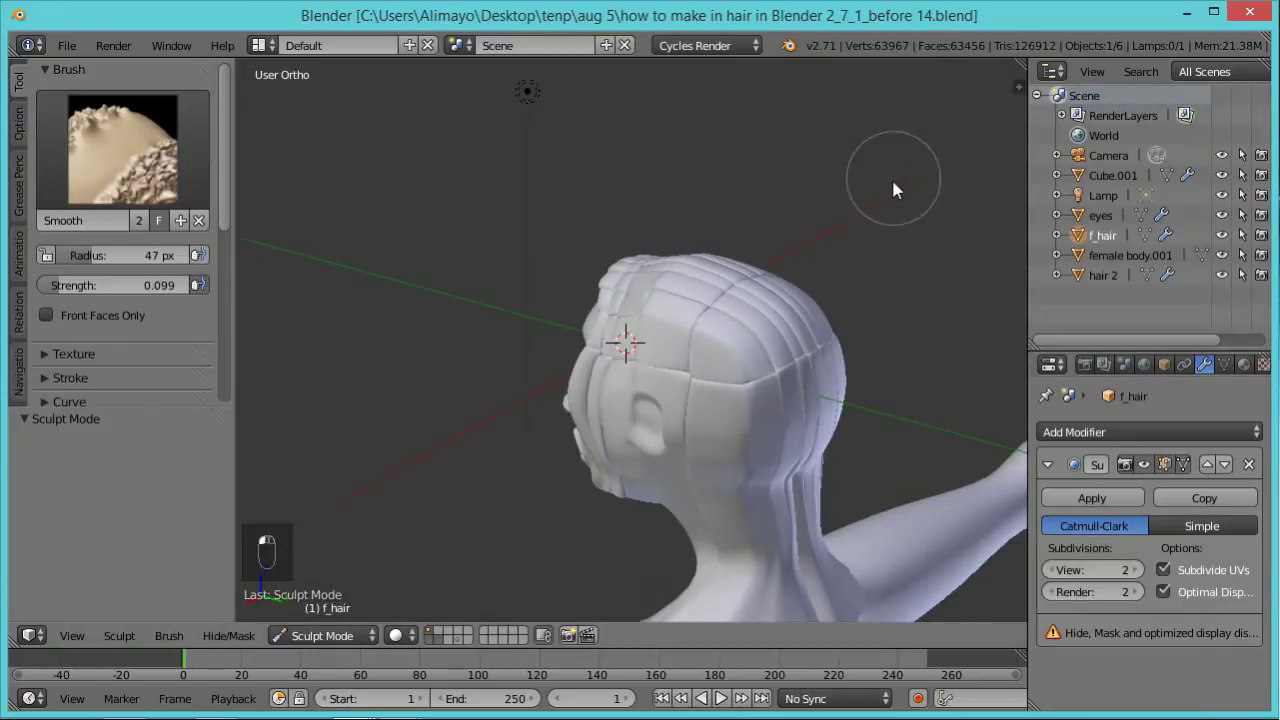
Soften the crosswise grooves on the back and sides of the hair with the Smooth brush.
scroll(751, 343, up, 5)
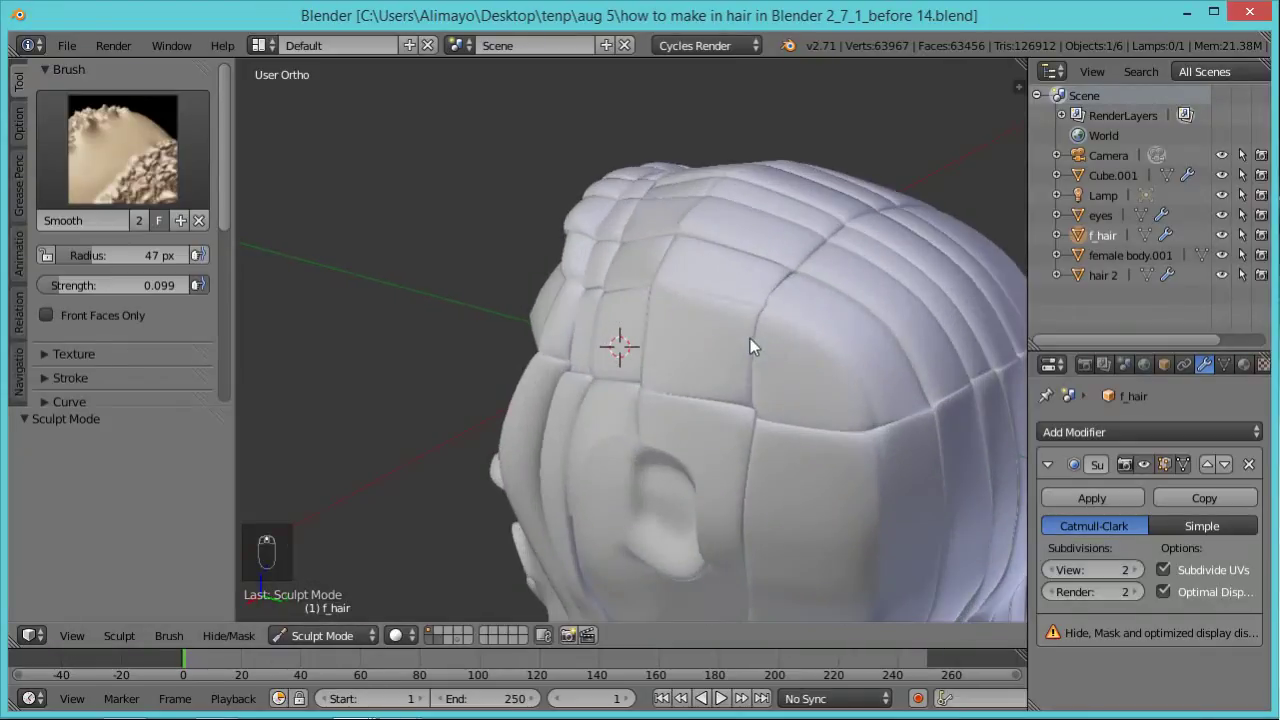
middle_drag(925, 427, 783, 330)
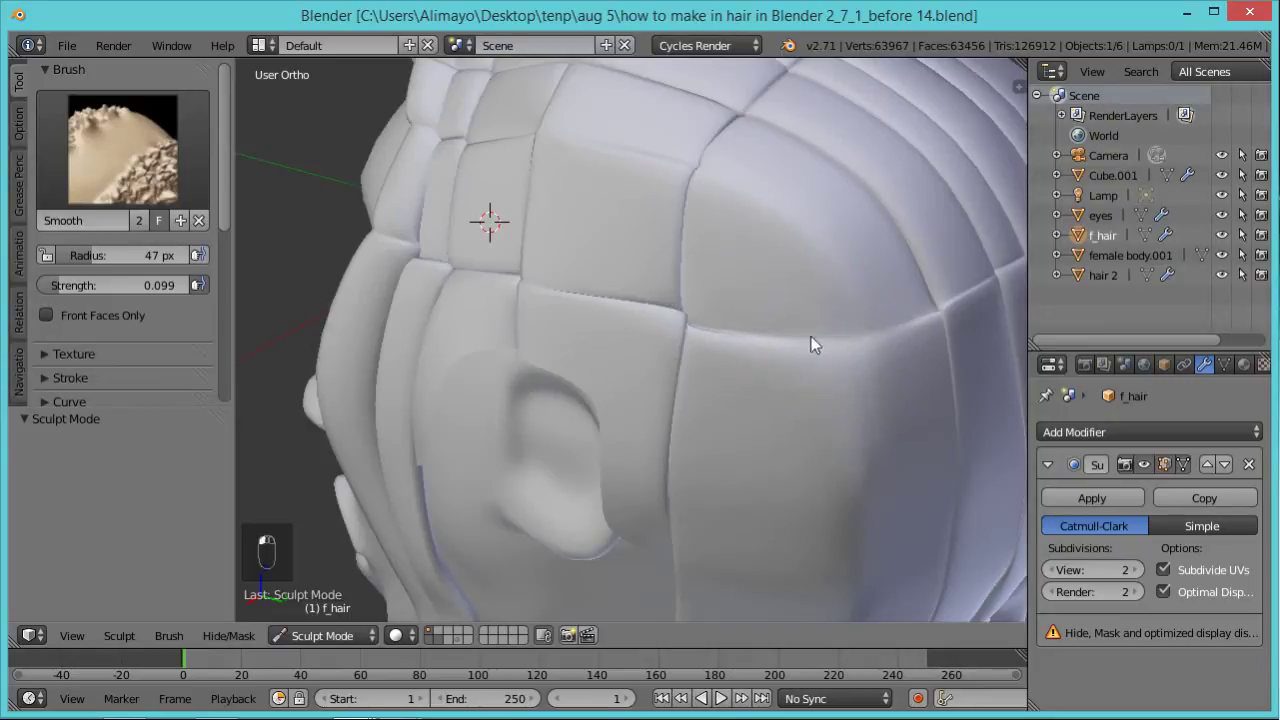
scroll(880, 352, down, 3)
mouse_move(889, 346)
middle_down()
mouse_move(776, 350)
mouse_move(877, 349)
middle_up()
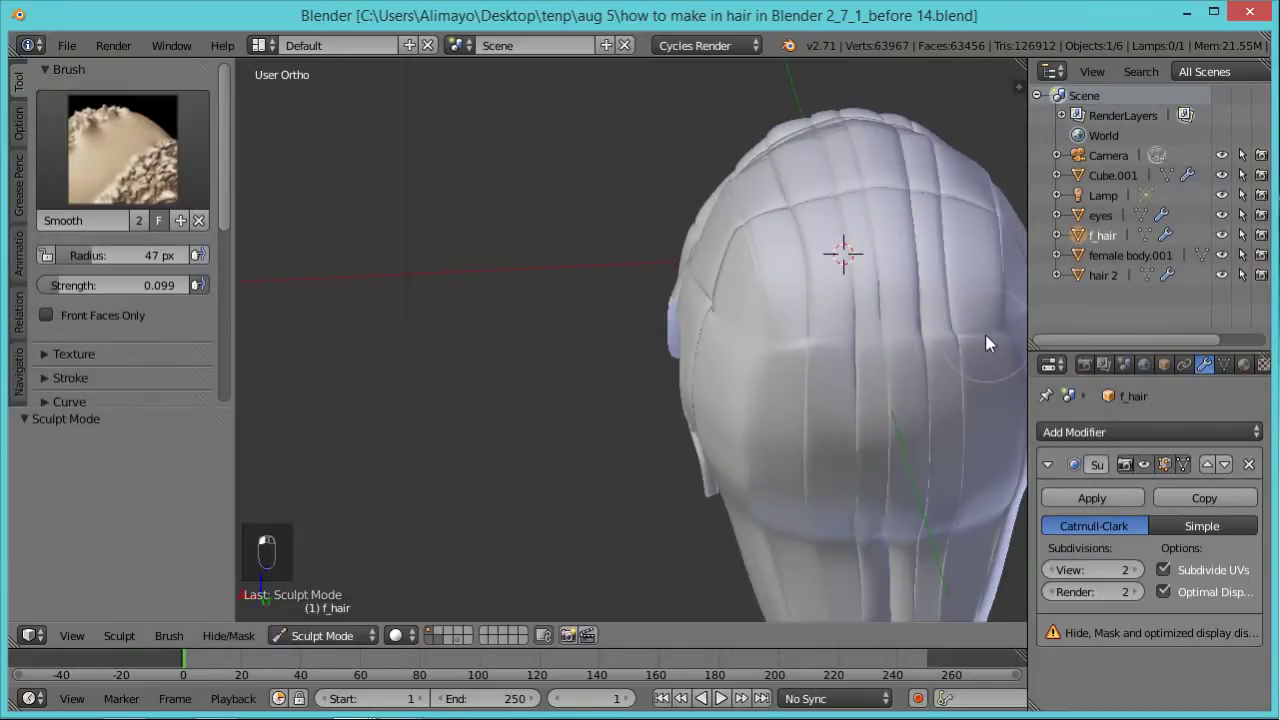
middle_drag(828, 361, 890, 380)
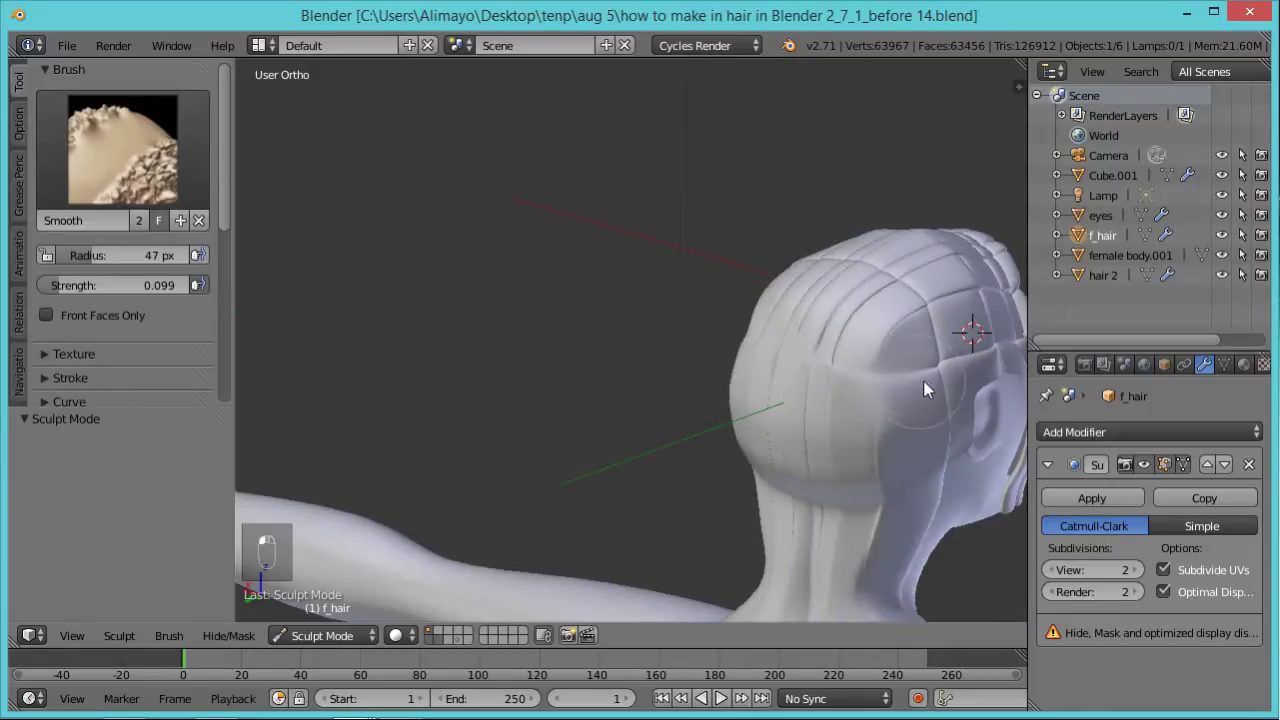
mouse_move(855, 380)
mouse_down()
mouse_move(970, 362)
mouse_move(899, 381)
mouse_up()
mouse_move(923, 420)
middle_down()
mouse_move(794, 394)
mouse_move(881, 386)
mouse_move(611, 420)
mouse_move(768, 422)
middle_up()
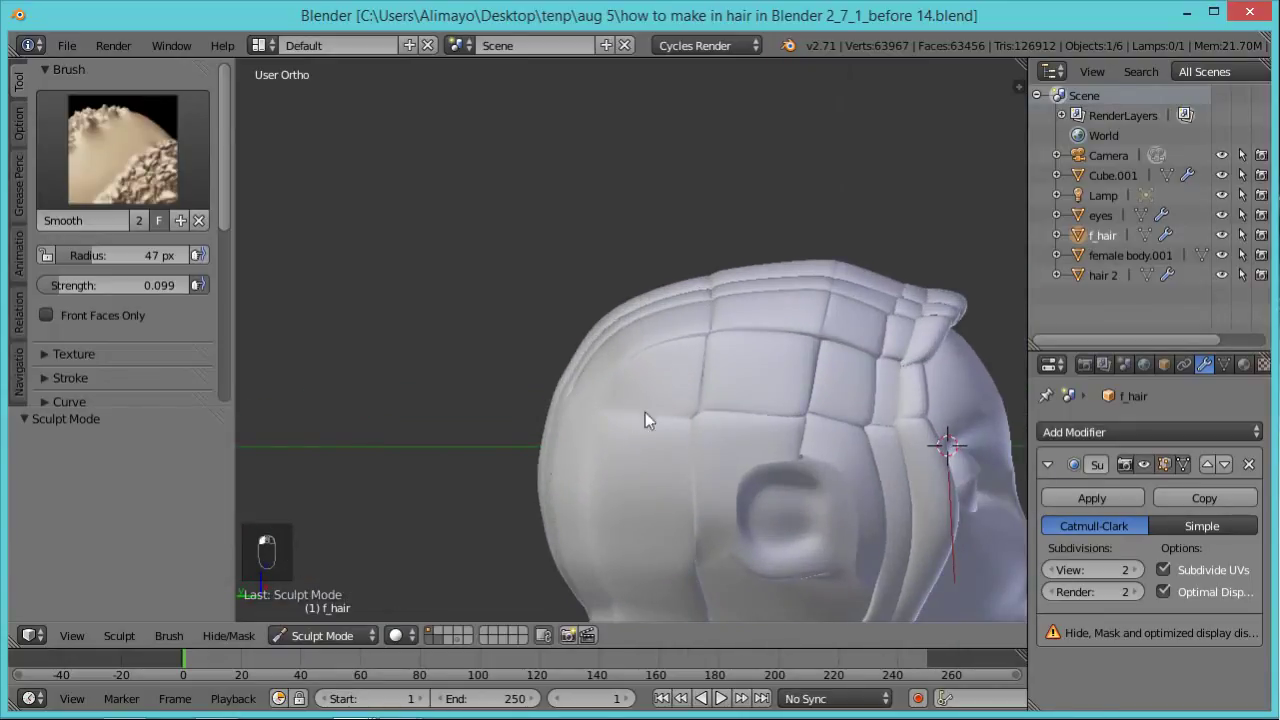
middle_drag(631, 421, 673, 442)
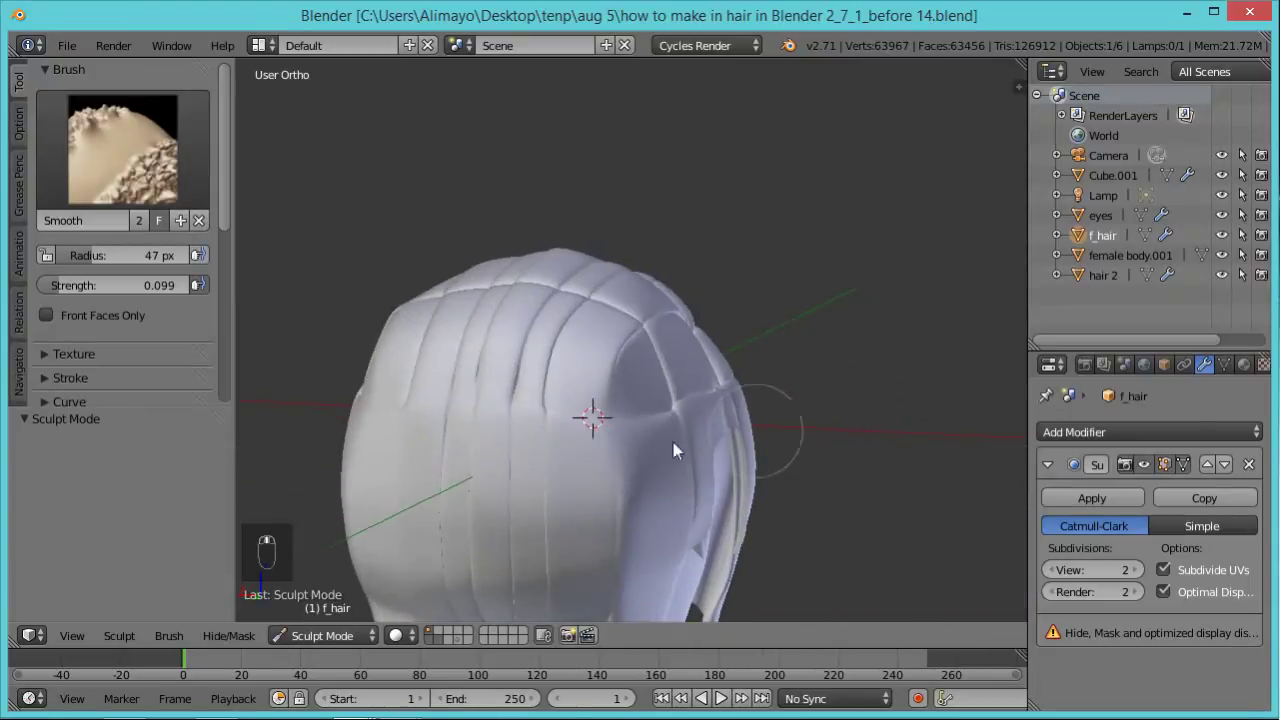
middle_drag(482, 443, 794, 423)
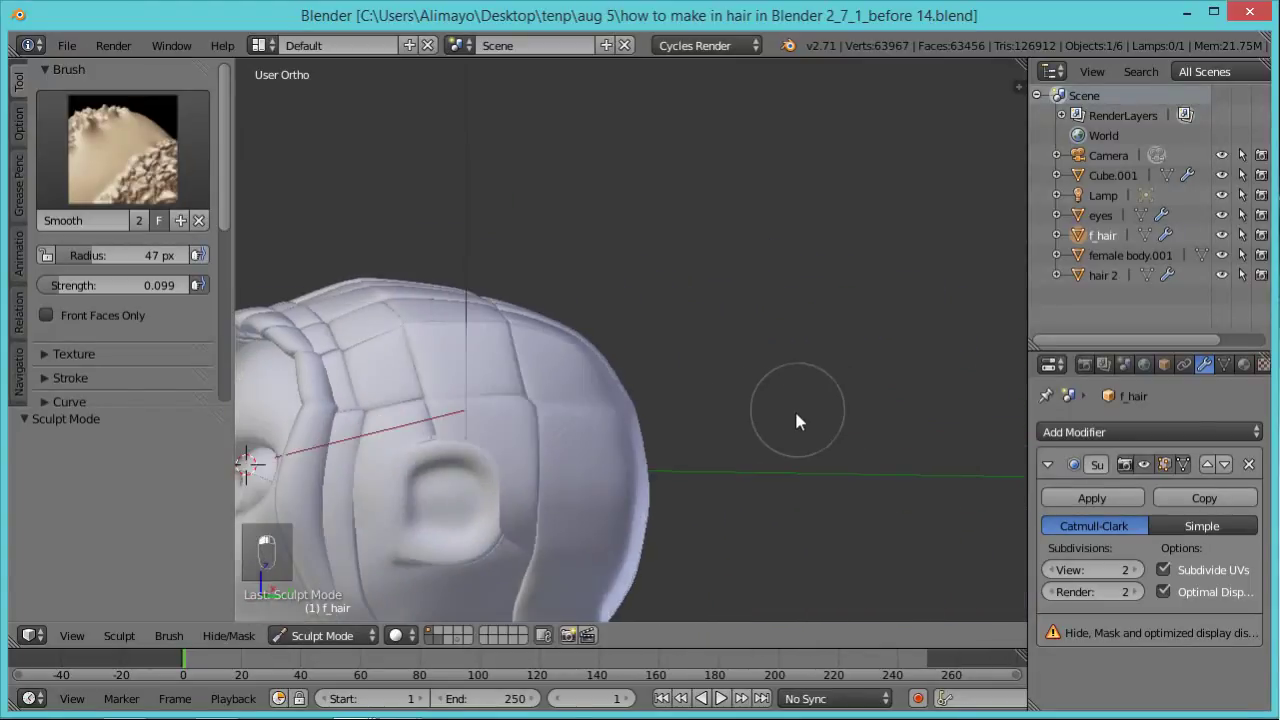
middle_drag(531, 460, 683, 377)
middle_drag(620, 443, 626, 329)
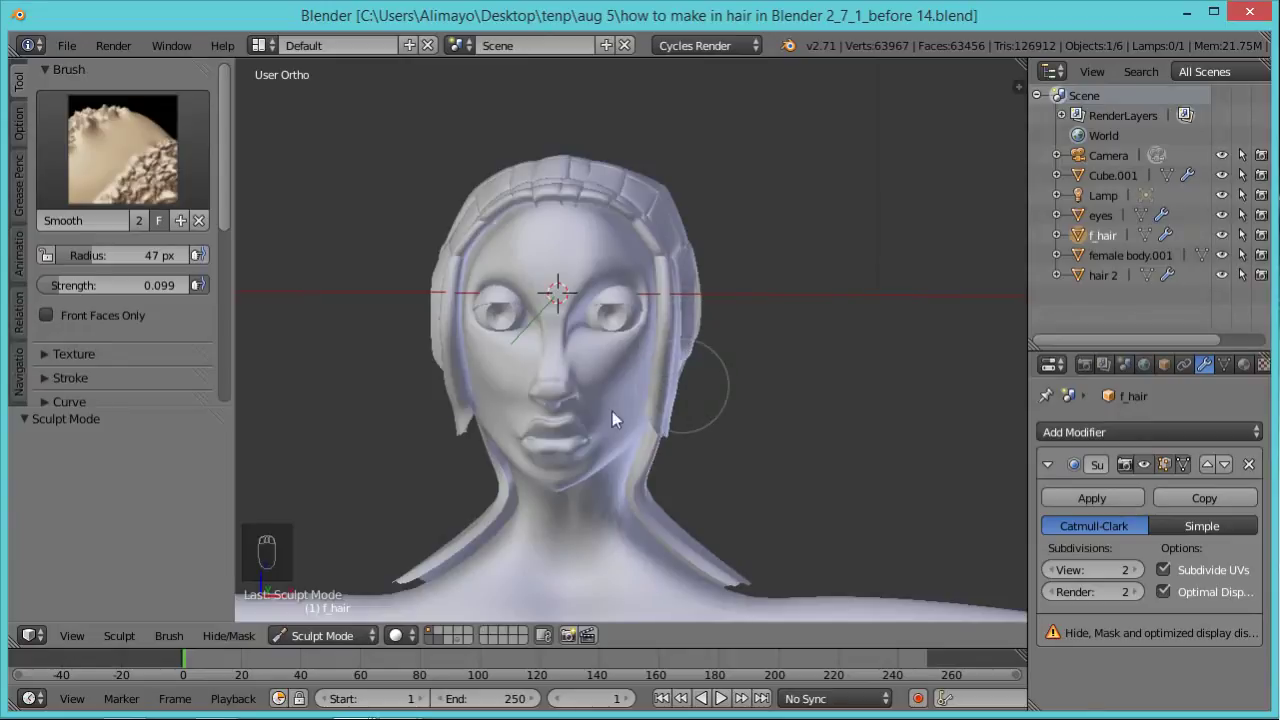
Save a new version as "how to make in hair in Blender 2_7_1_before 15.blend" and set sculpt symmetry to mirror across X.
key(ctrl+alt+s)
drag(222, 162, 225, 281)
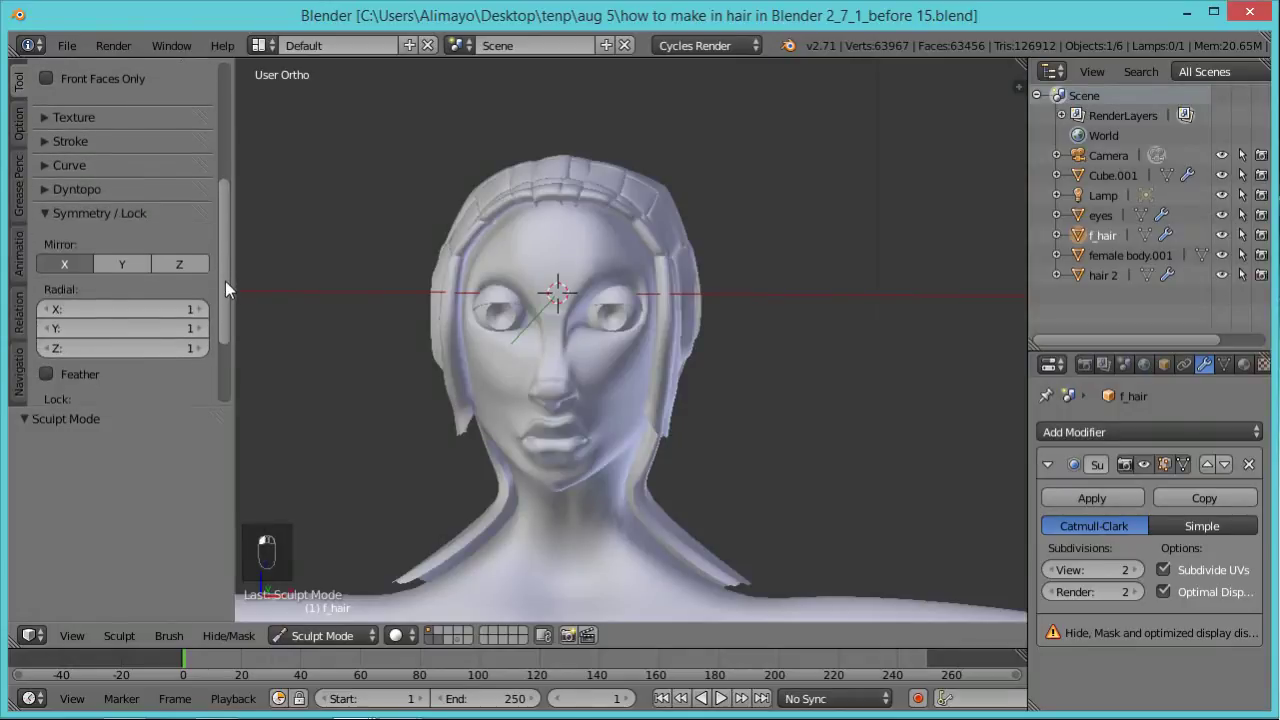
click(58, 249)
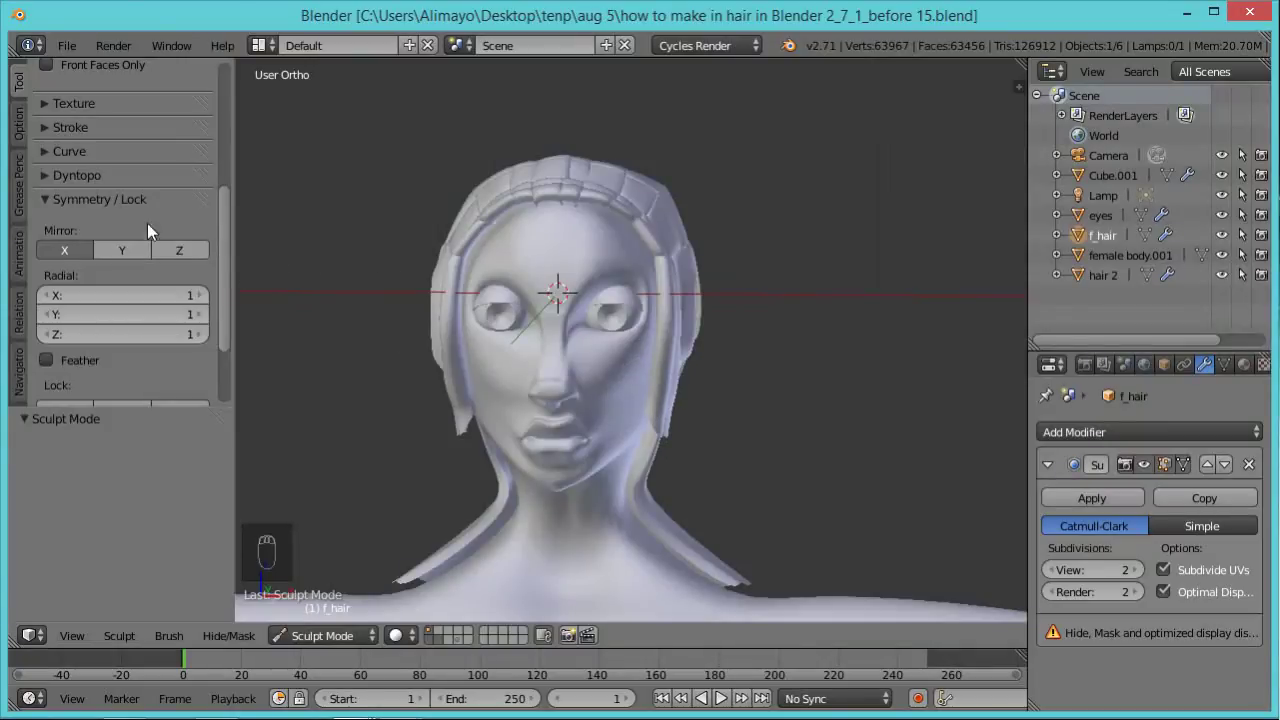
Switch to the Grab brush and pull the hair beside the cheek slightly outward.
scroll(147, 230, up, 6)
click(146, 155)
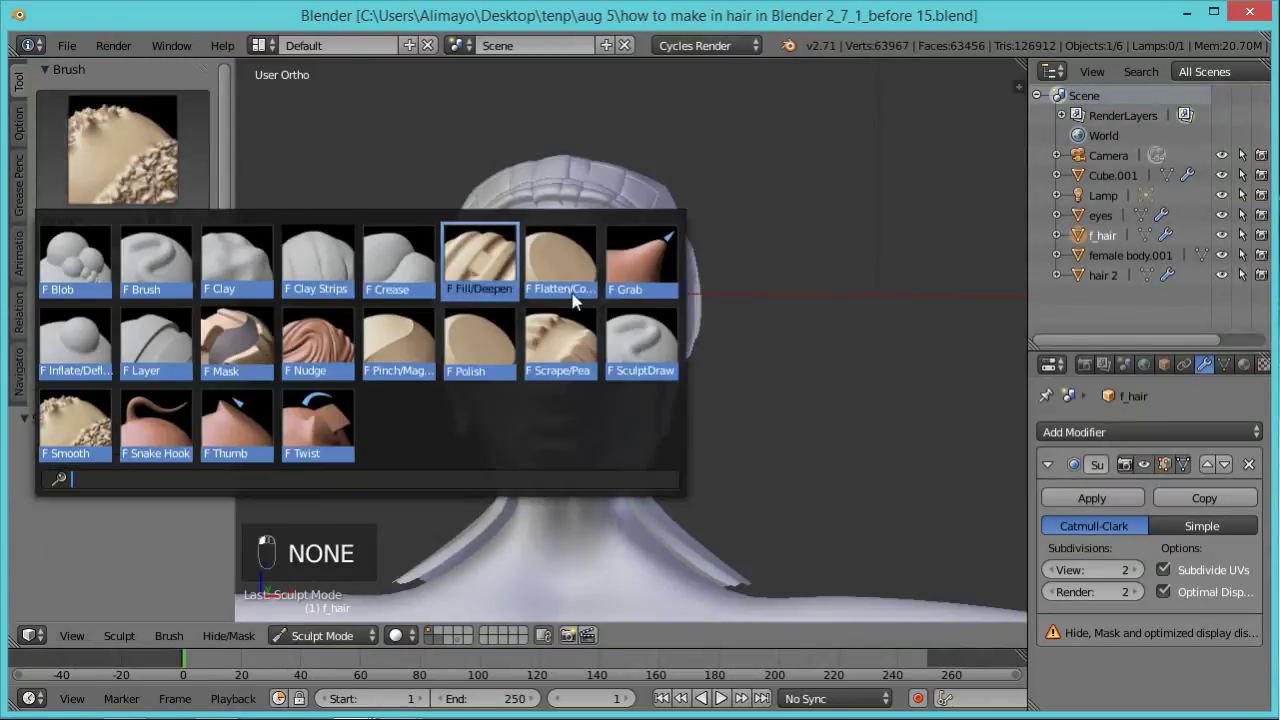
click(638, 270)
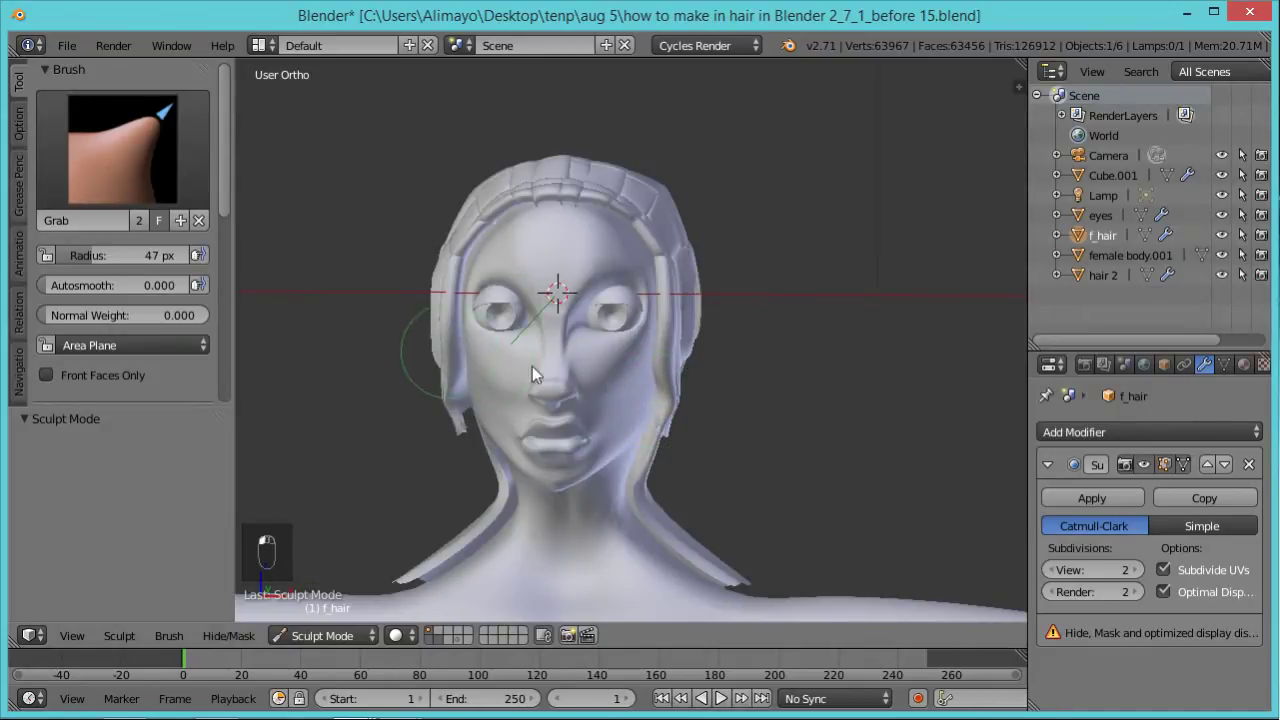
drag(658, 367, 671, 363)
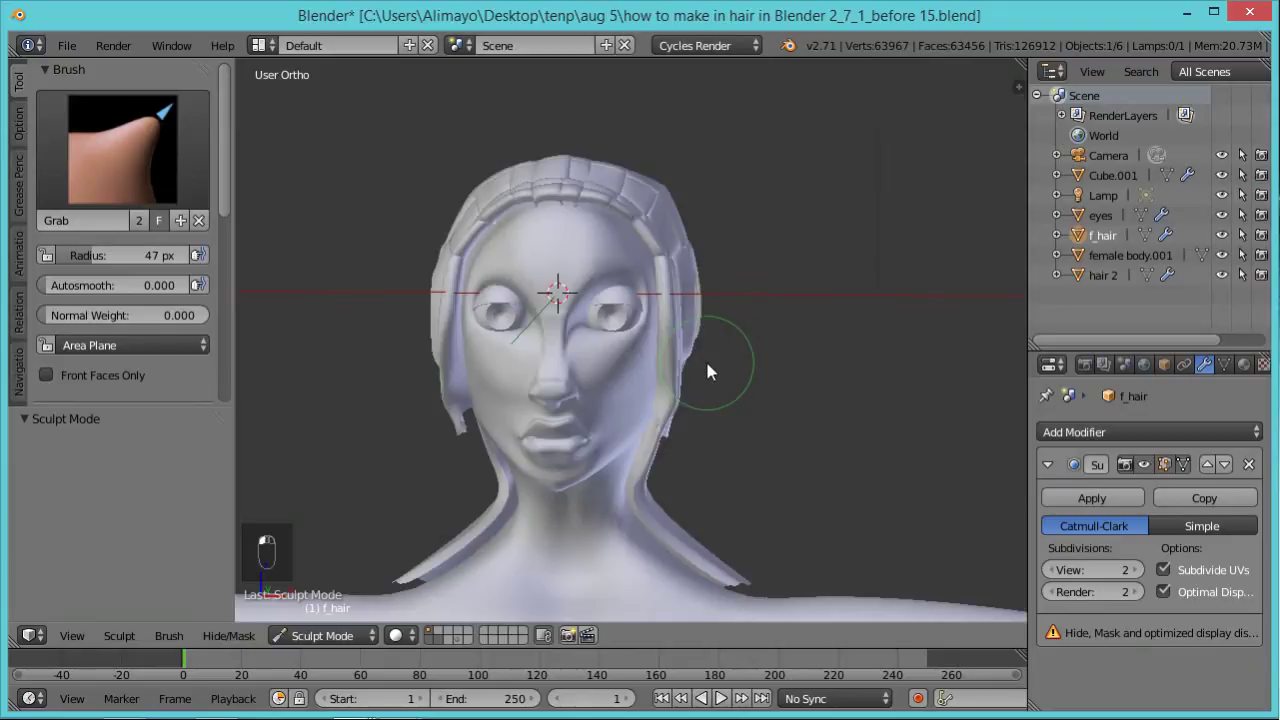
Resize the Grab brush up to a 125 px radius and pull the front side strands and lower hair lengths into looser shapes around the face and neck.
click(760, 441)
key(f)
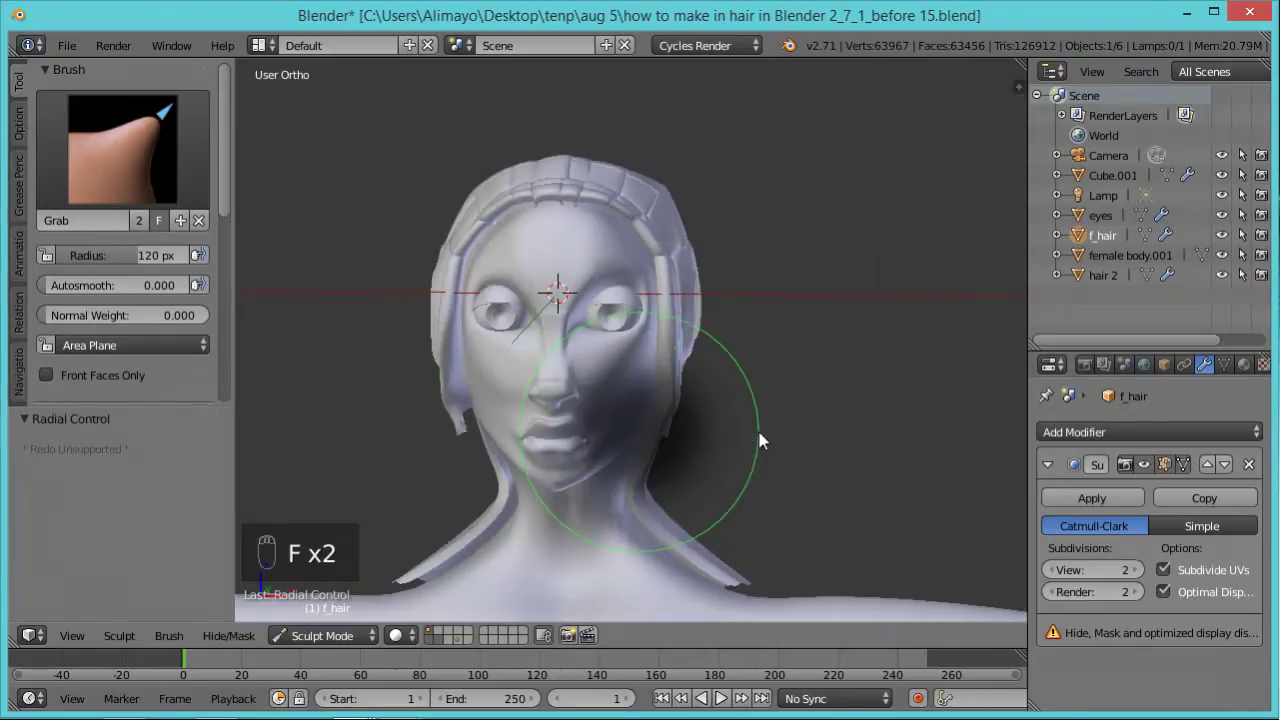
click(678, 378)
key(f)
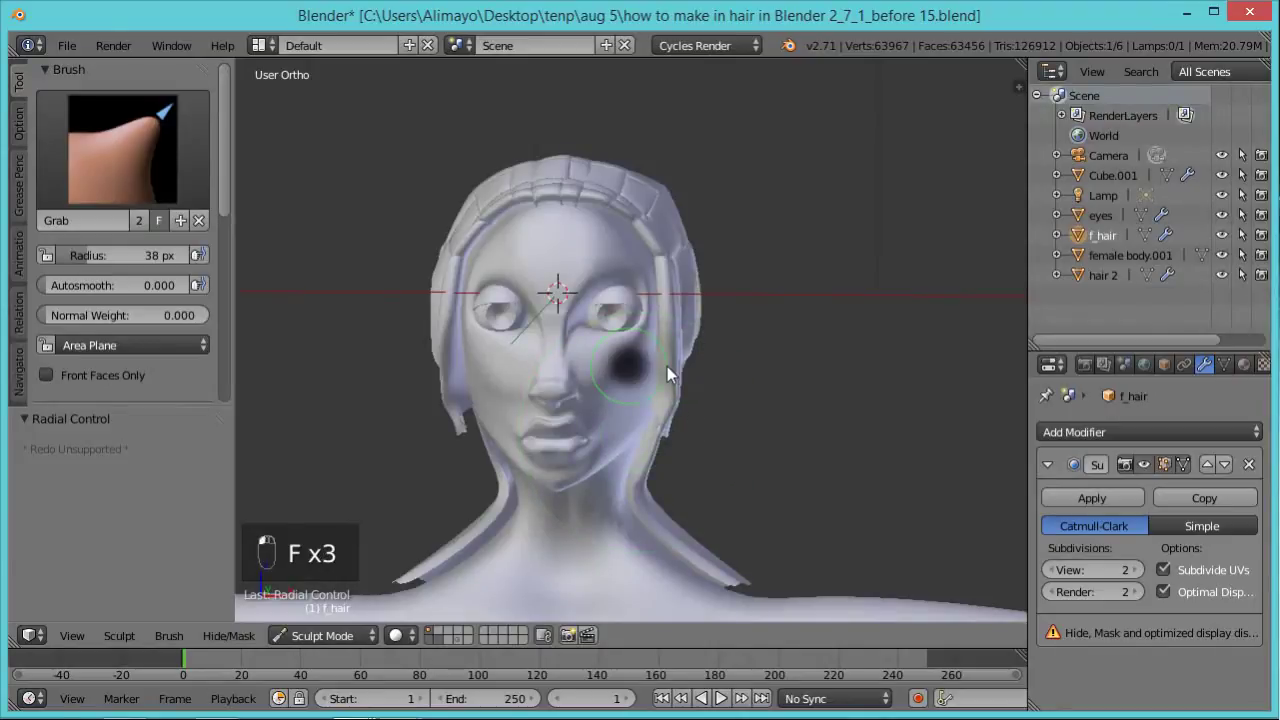
click(700, 405)
mouse_move(662, 363)
mouse_down()
mouse_move(681, 302)
mouse_move(673, 420)
mouse_up()
drag(634, 509, 688, 504)
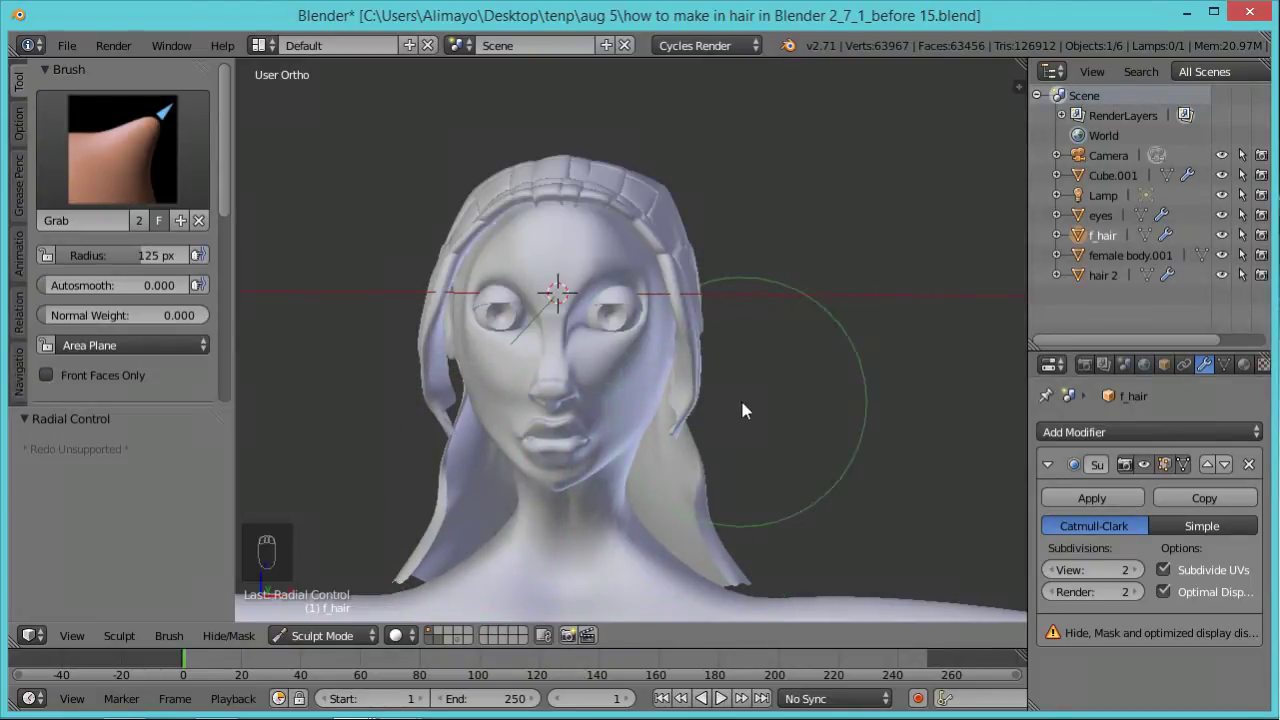
Save new versions of the file numbered 16 and 17, checking the loosened hair from the side and front.
key(ctrl+alt+s)
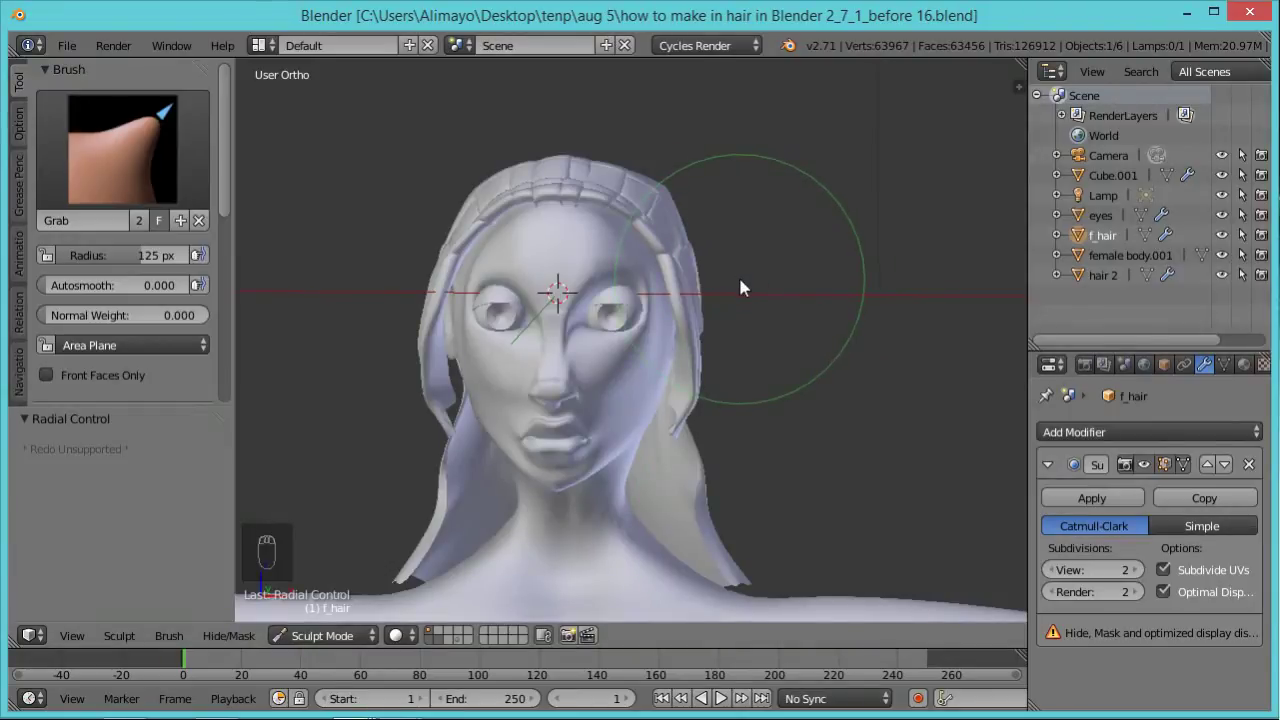
middle_drag(777, 277, 703, 298)
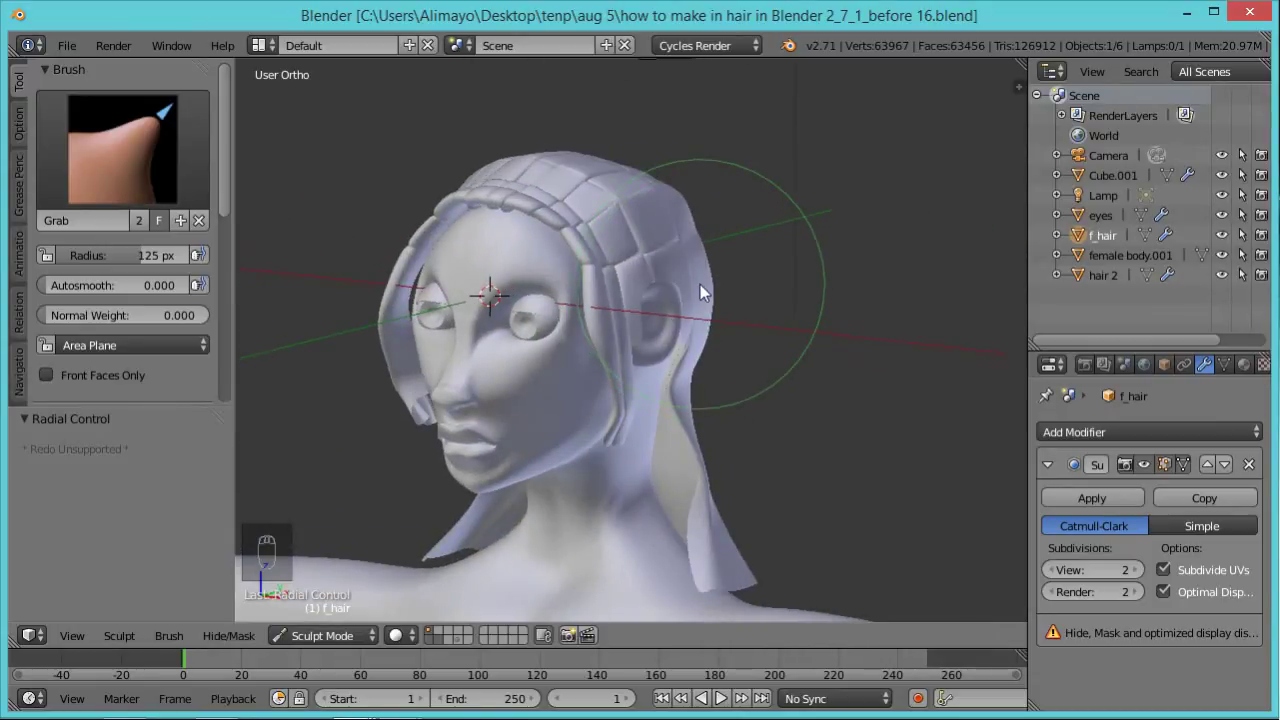
middle_drag(791, 277, 813, 333)
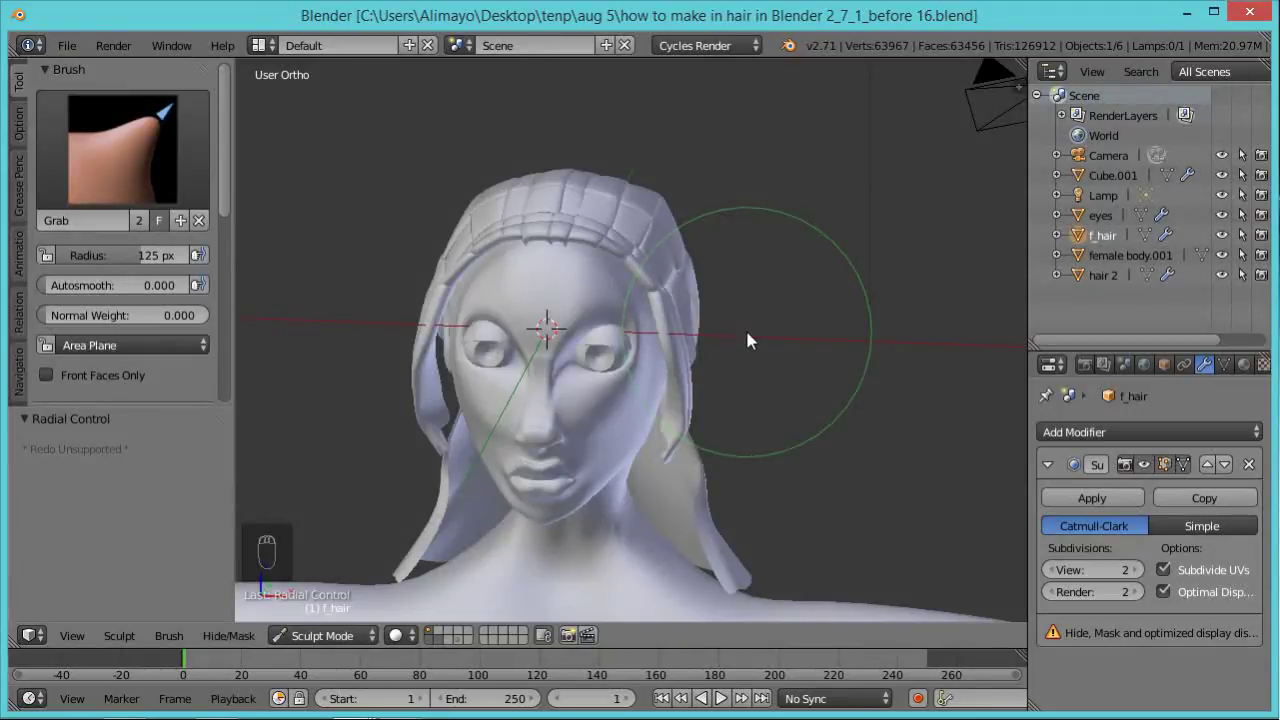
mouse_move(728, 337)
middle_down()
mouse_move(727, 268)
mouse_move(533, 215)
middle_up()
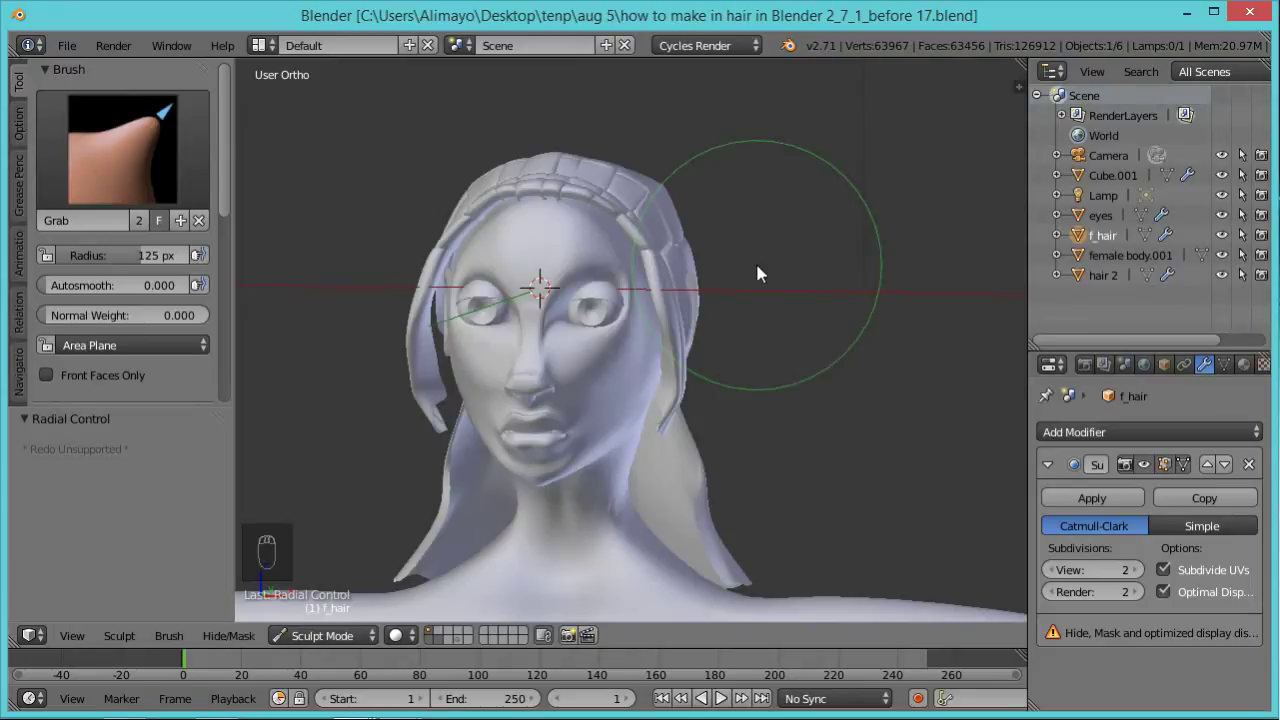
Leave Sculpt Mode and open the female body.001 mesh in Edit Mode with face selection.
click(358, 637)
click(351, 612)
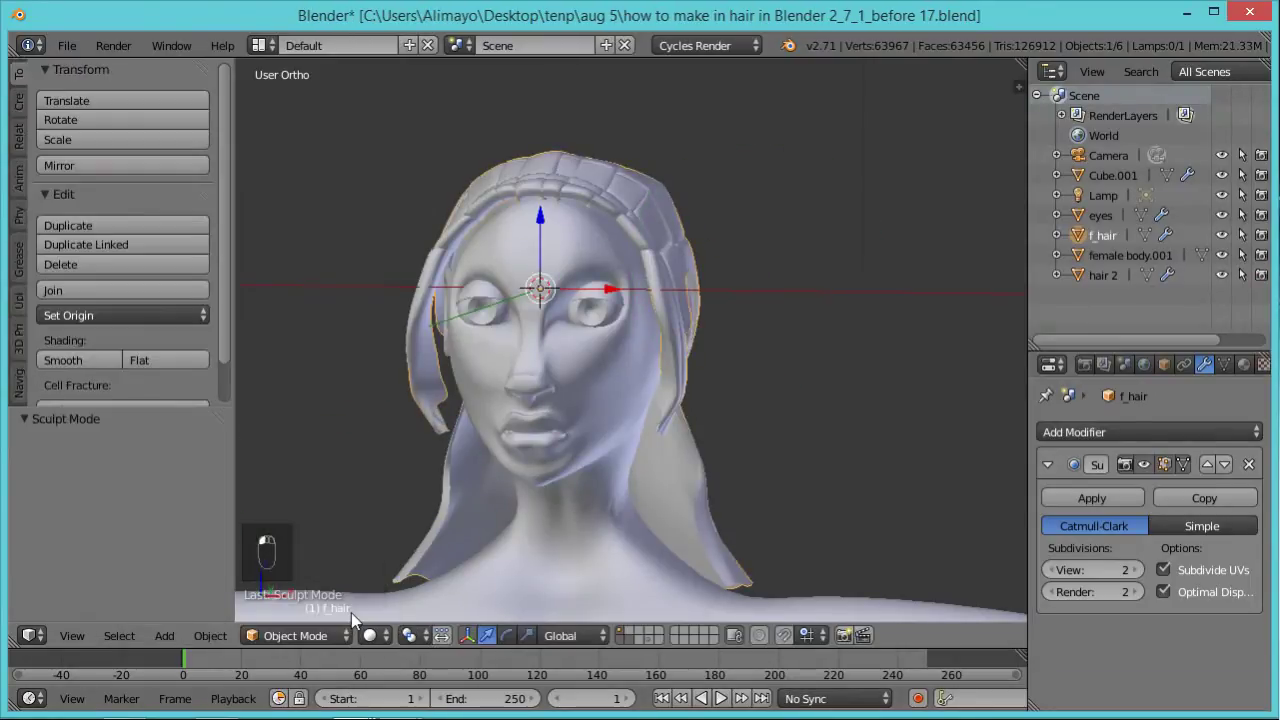
right_click(598, 378)
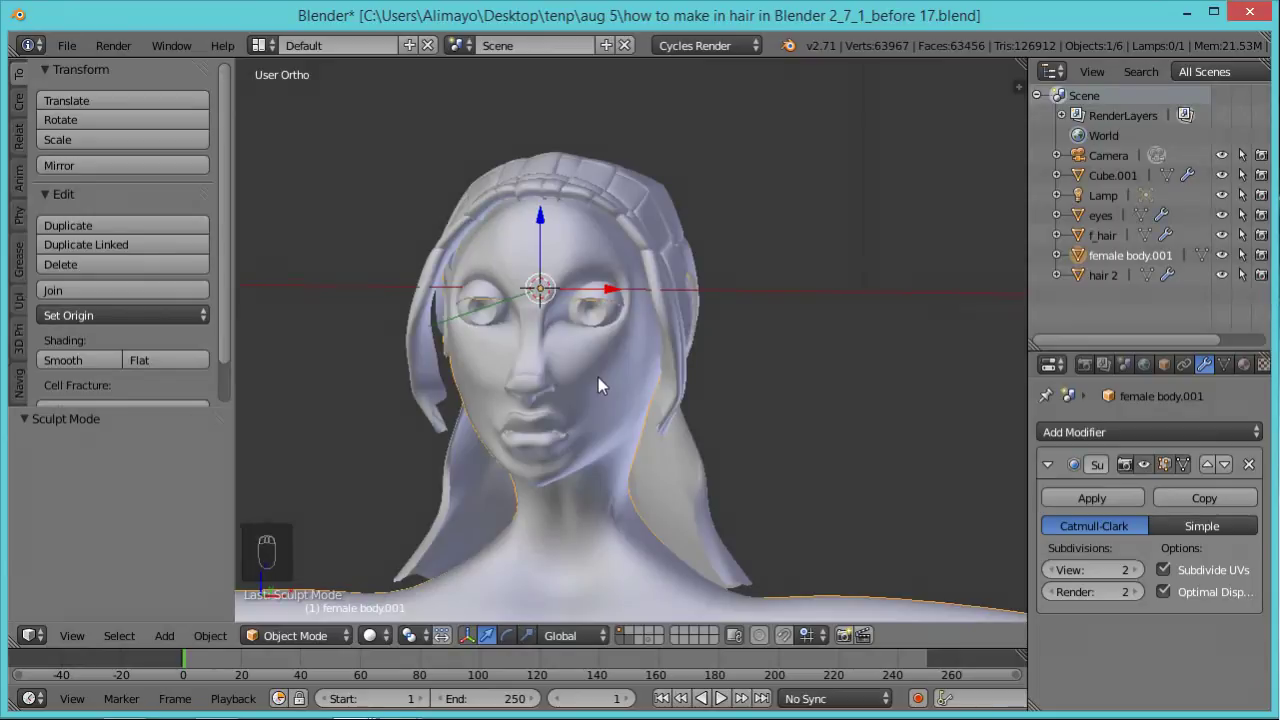
key(Tab)
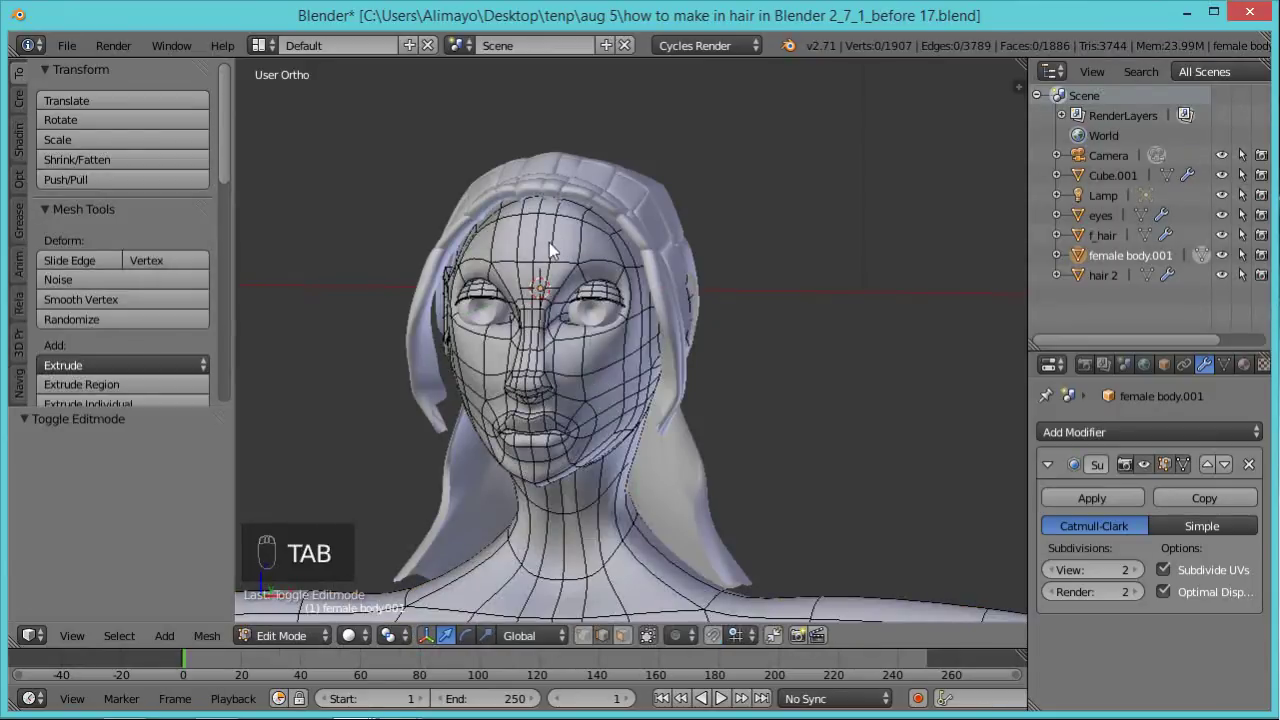
click(622, 635)
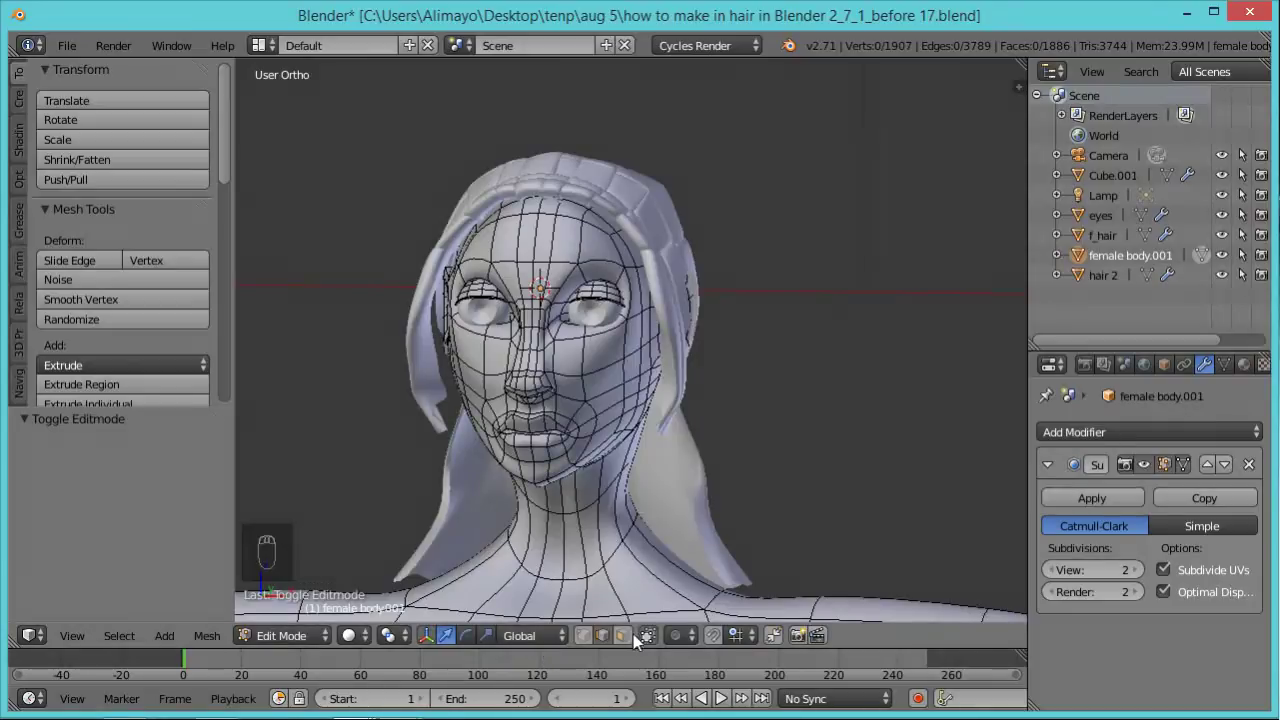
Circle-select the central forehead faces from the nose bridge up to the hairline.
scroll(597, 377, up, 3)
key(c)
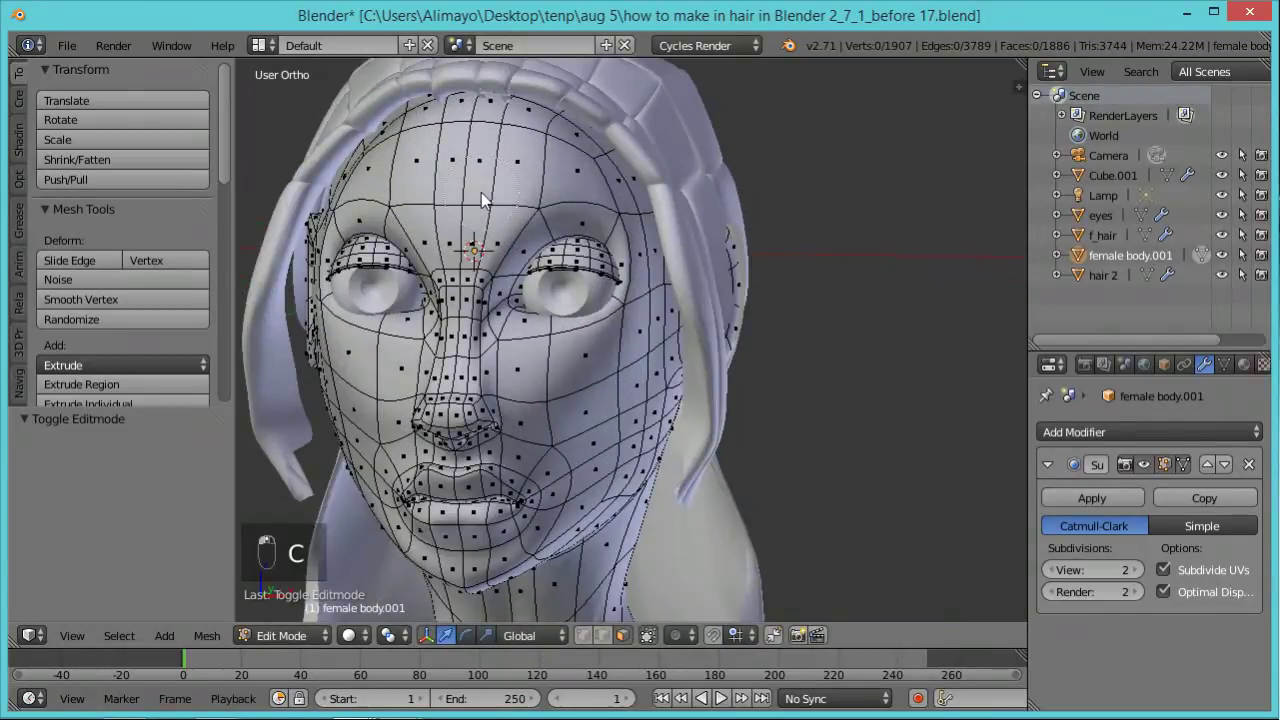
click(467, 199)
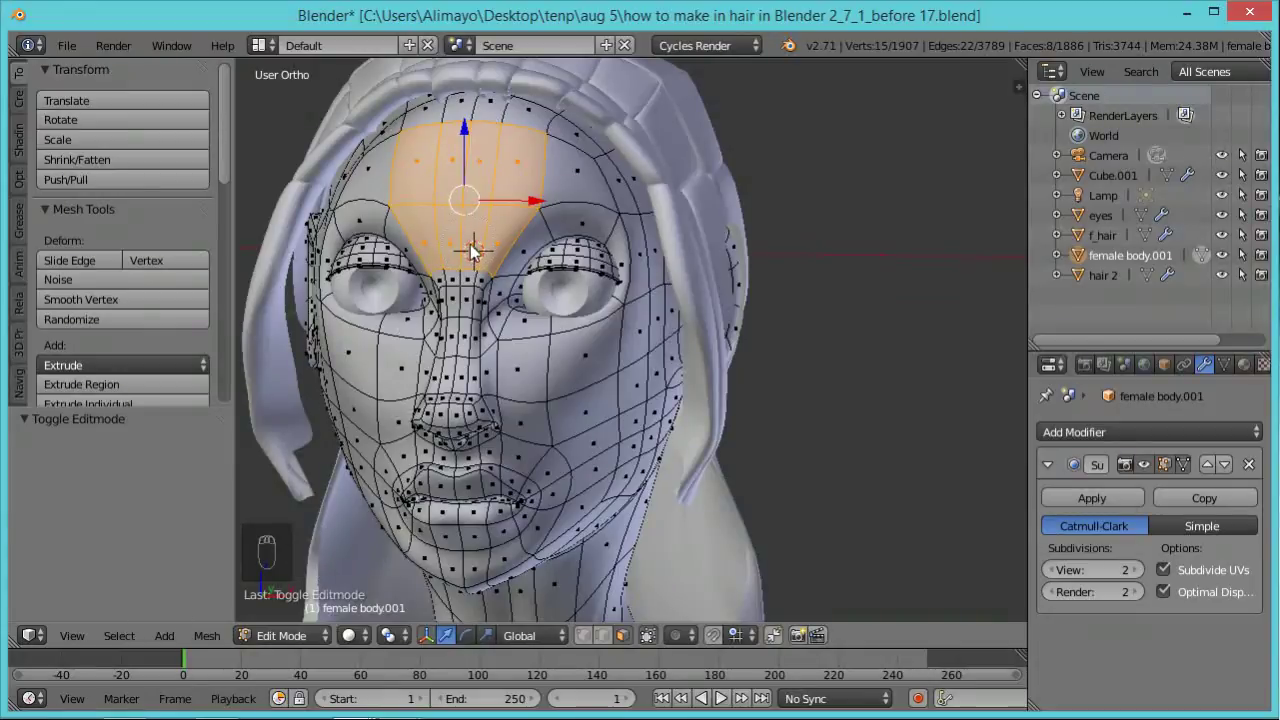
mouse_move(467, 258)
mouse_down()
mouse_move(500, 186)
mouse_move(486, 143)
mouse_move(446, 133)
mouse_move(505, 137)
mouse_up()
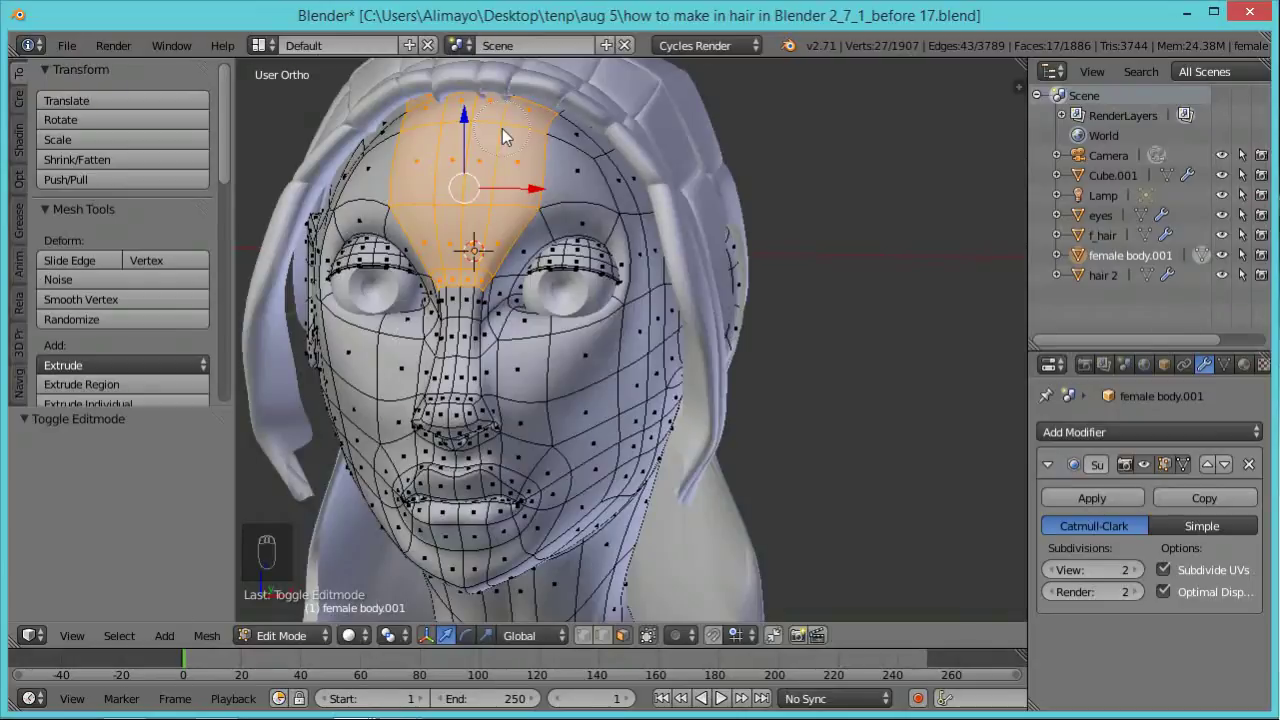
right_click(503, 132)
Duplicate the selected forehead faces and move the copy up 0.757 along Z.
key(shift+d)
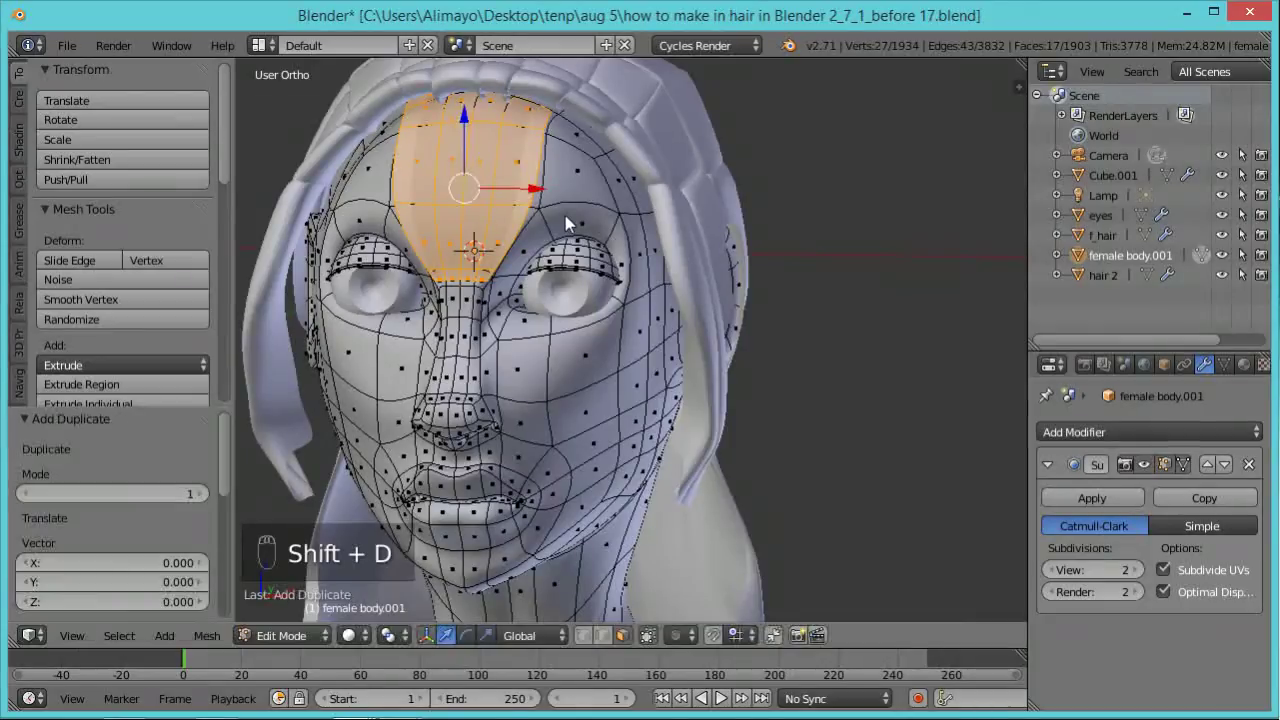
scroll(565, 215, down, 3)
key(z)
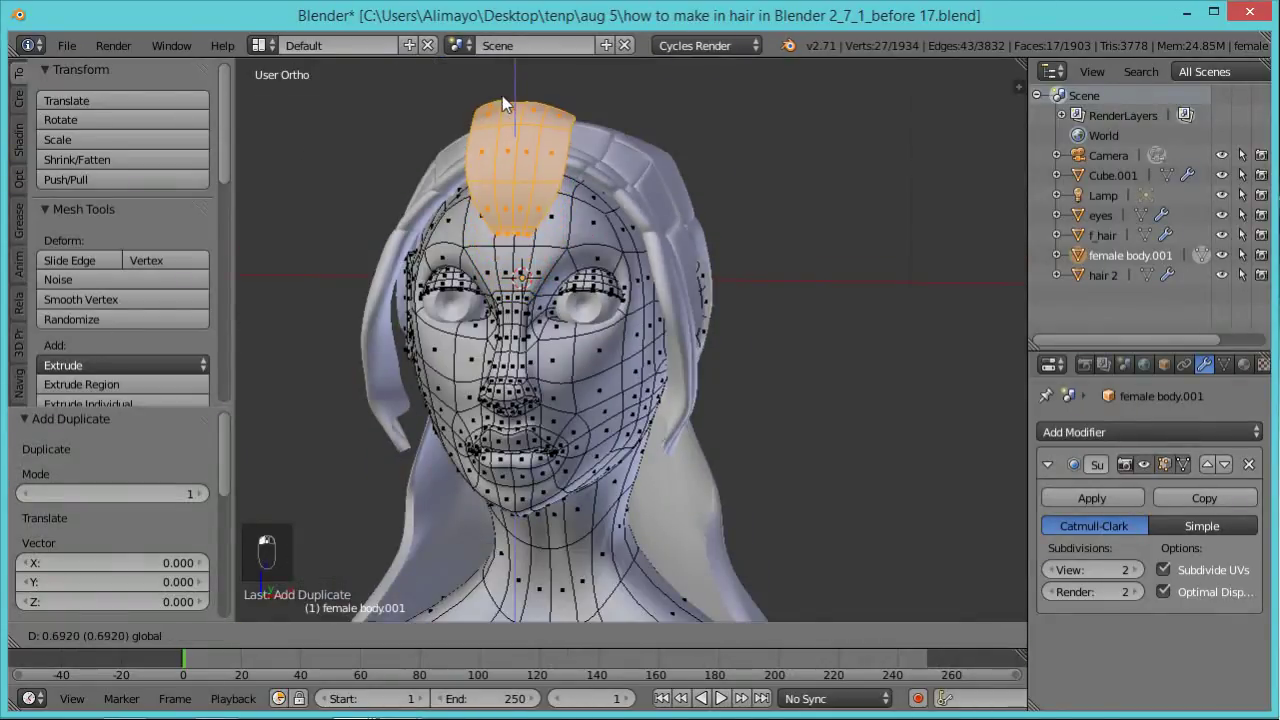
click(502, 95)
Delete the stray face at the upper rear corner of the duplicated forehead patch.
middle_drag(505, 100, 447, 104)
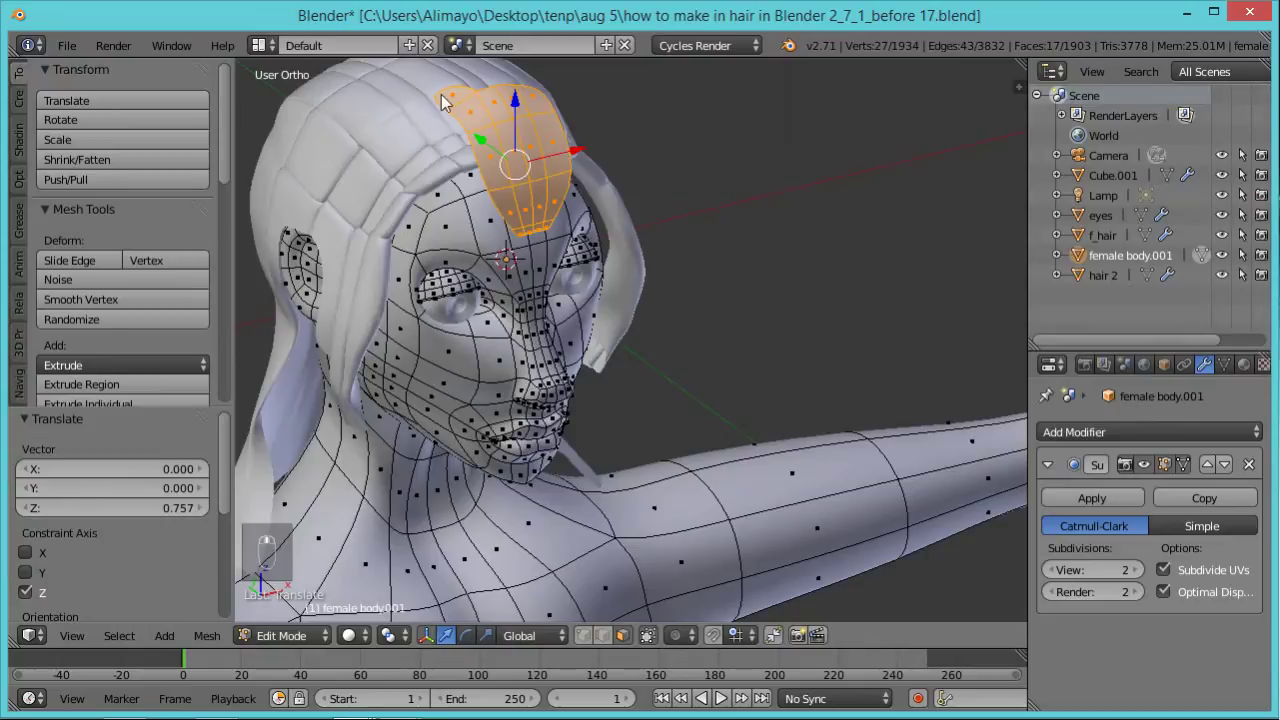
right_click(455, 100)
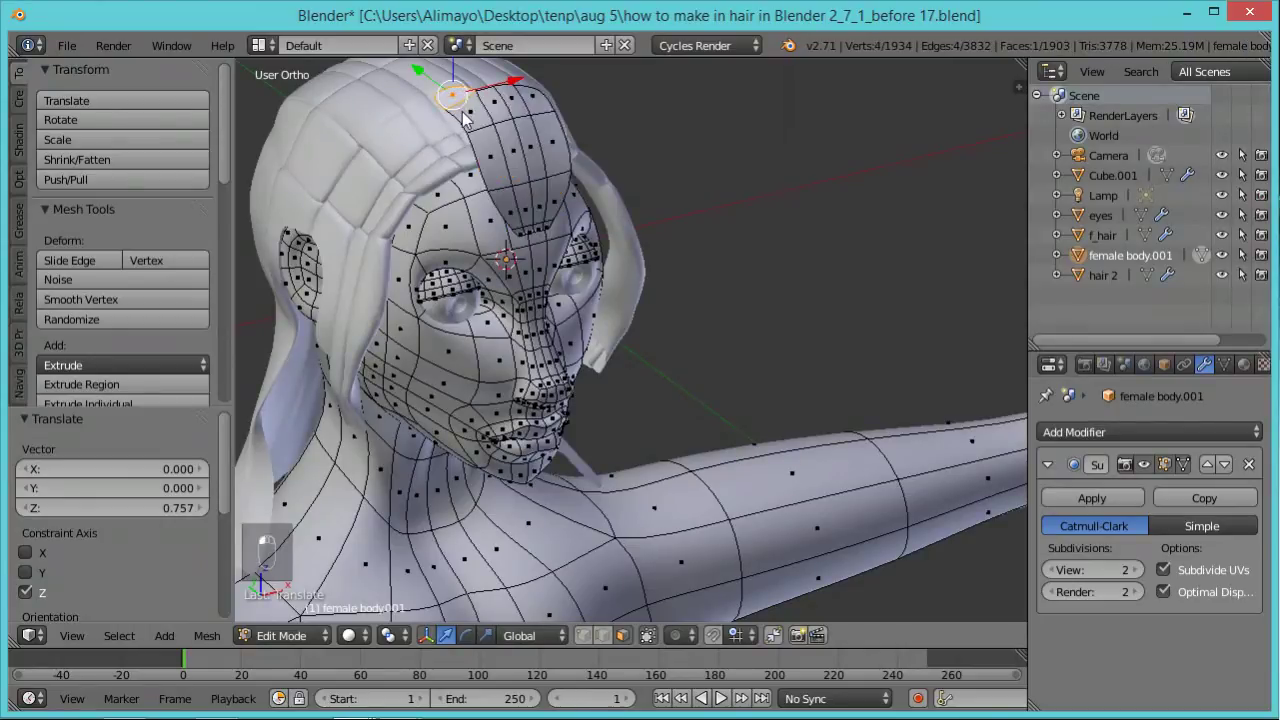
key(x)
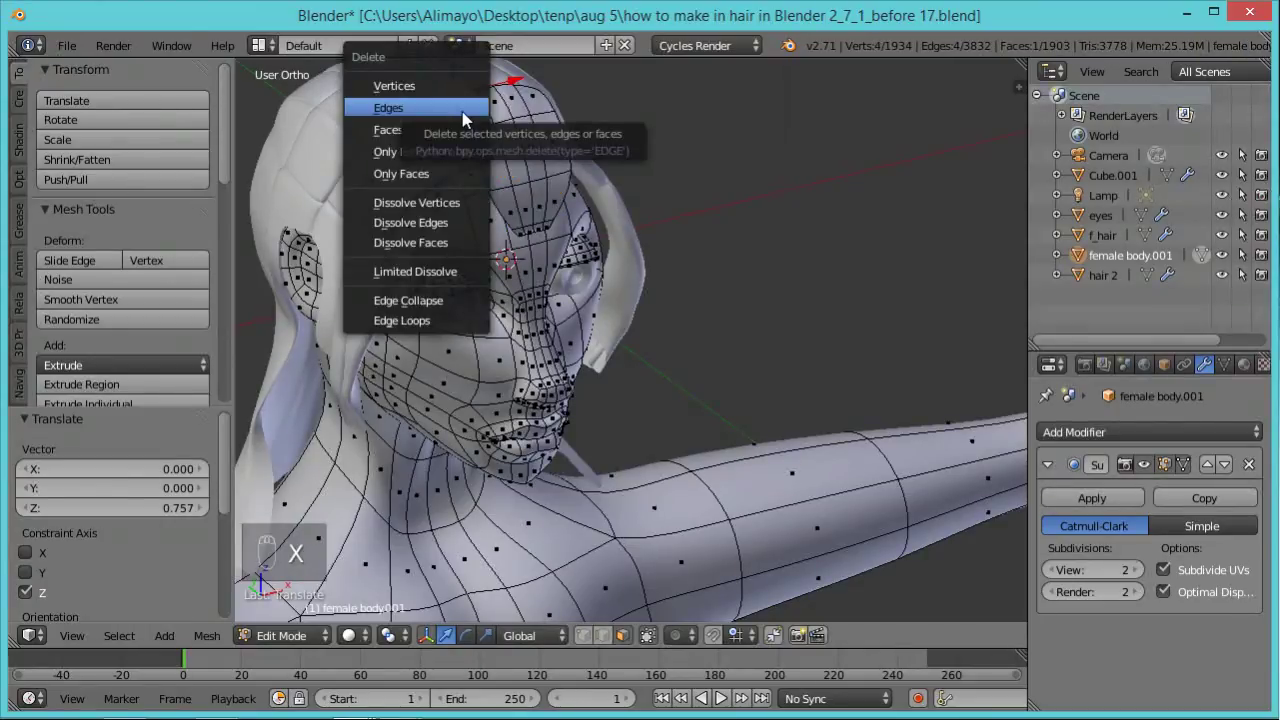
click(463, 131)
Select all linked faces of the duplicated forehead patch and separate them into a new object.
middle_drag(699, 194, 562, 170)
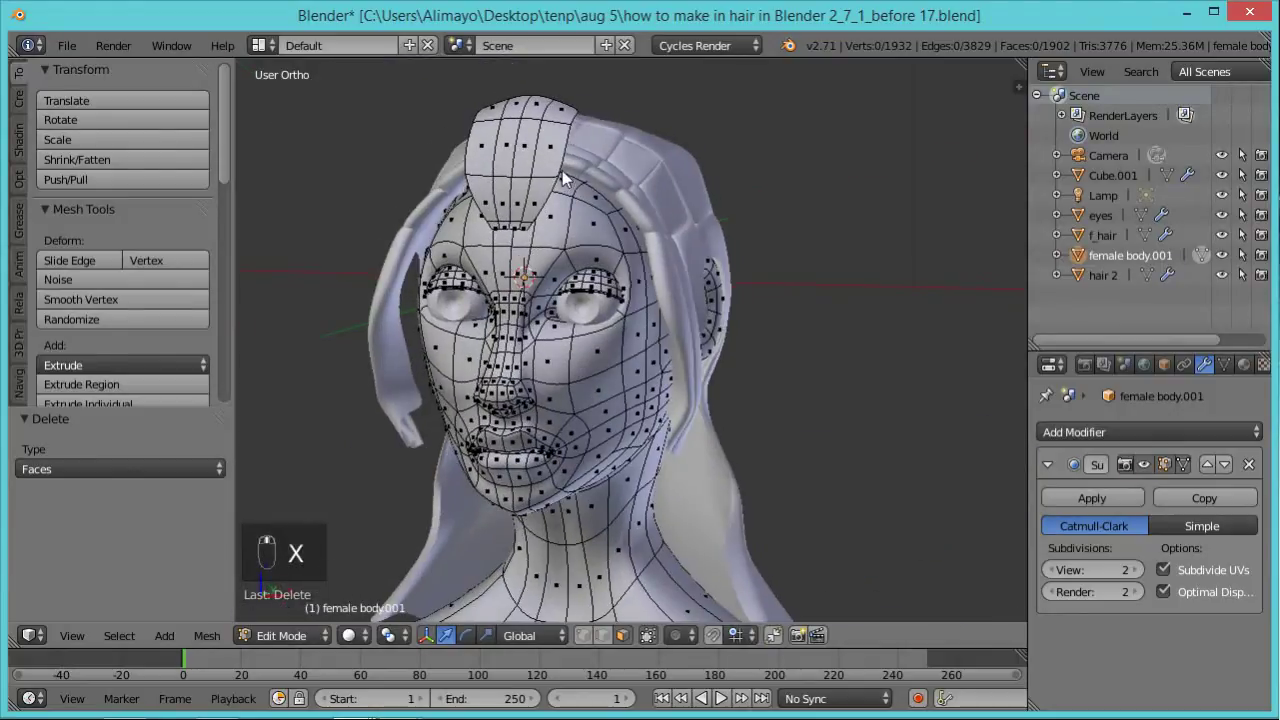
right_click(535, 166)
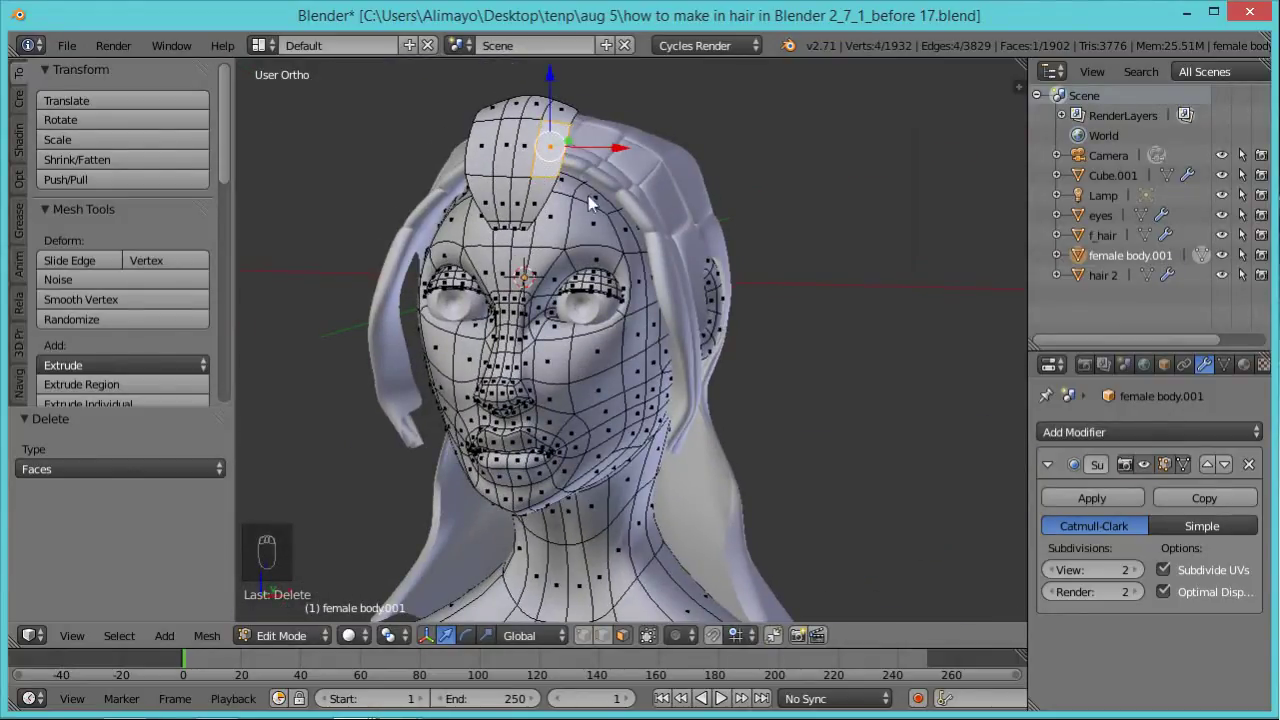
key(ctrl+l)
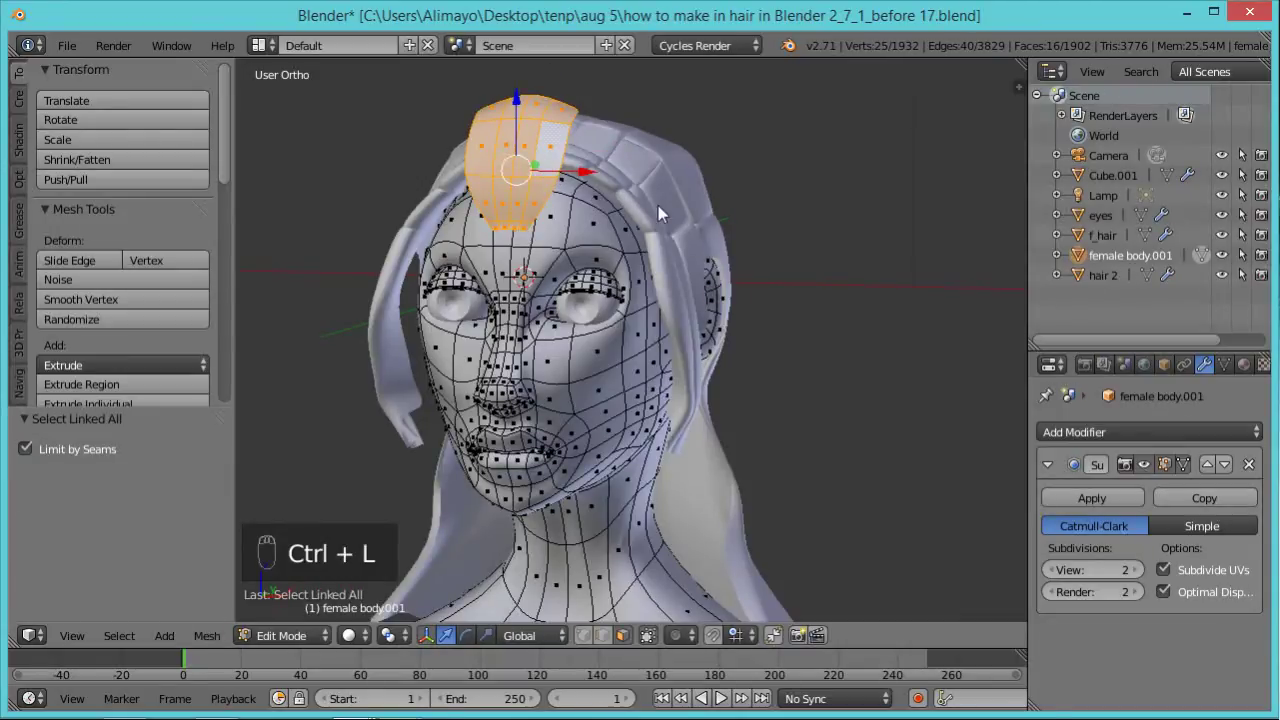
key(p)
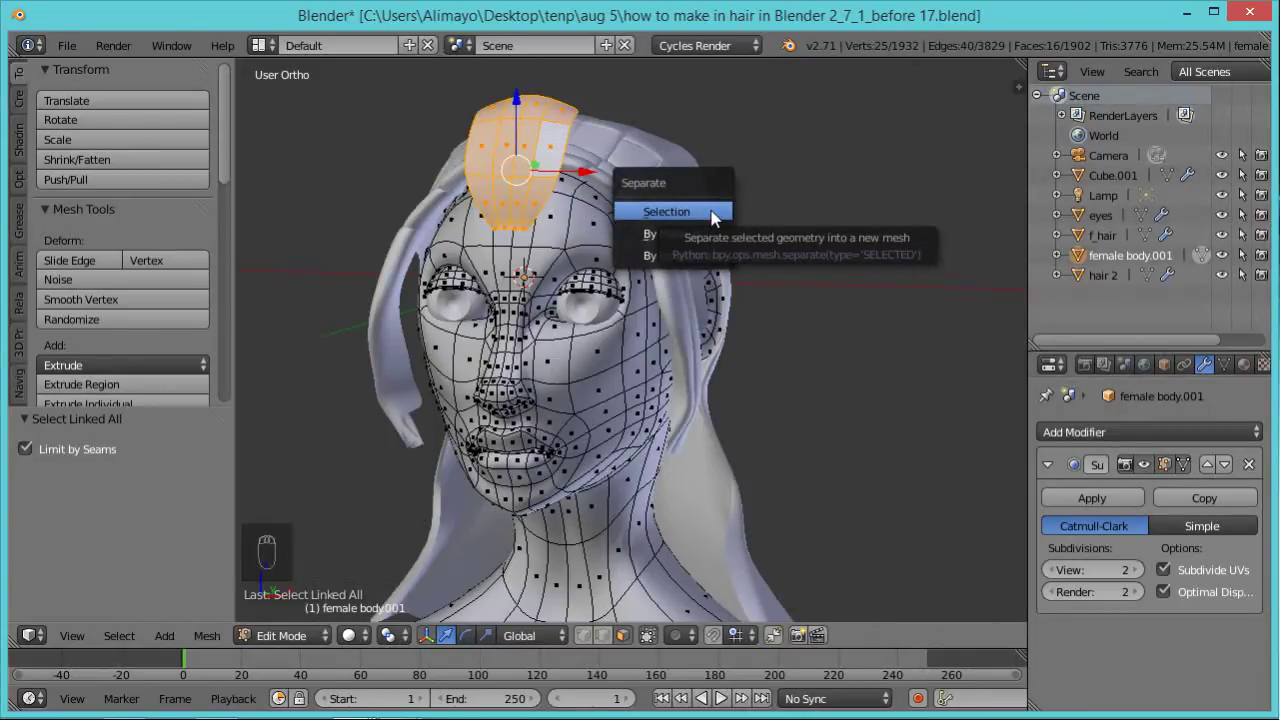
click(712, 212)
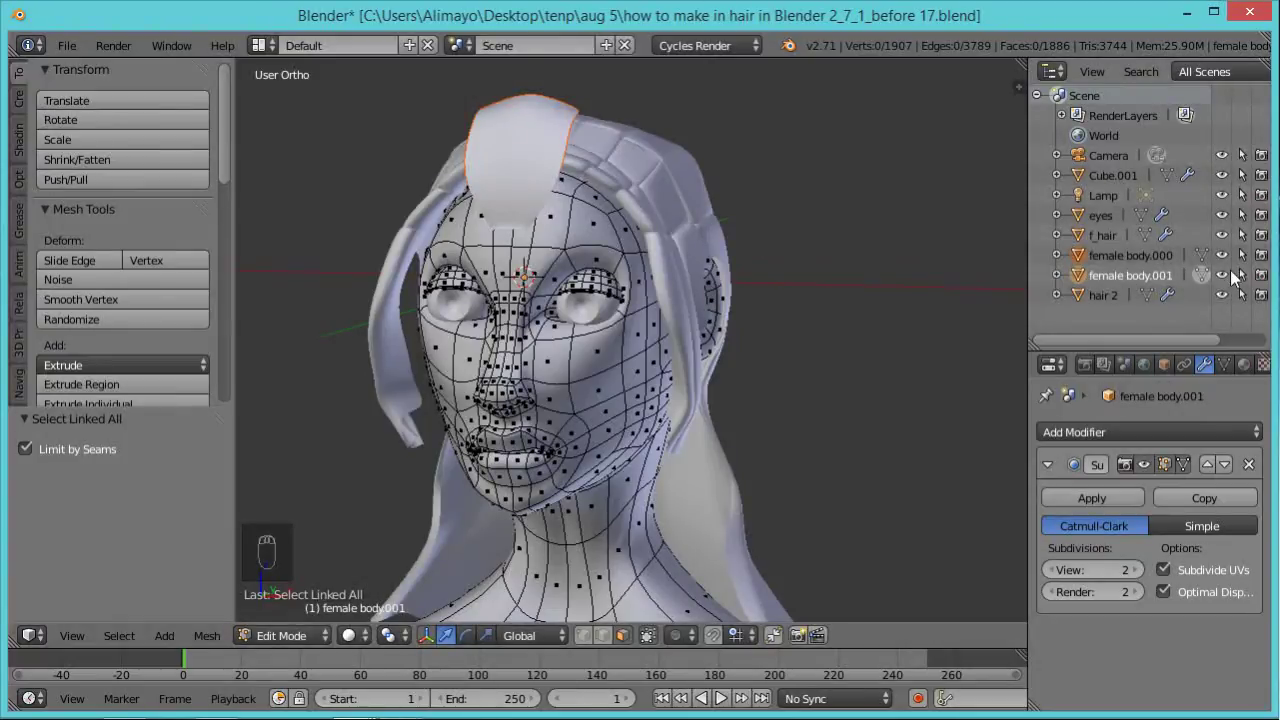
Return to Object Mode and rename the separated forehead patch "front hair".
click(305, 637)
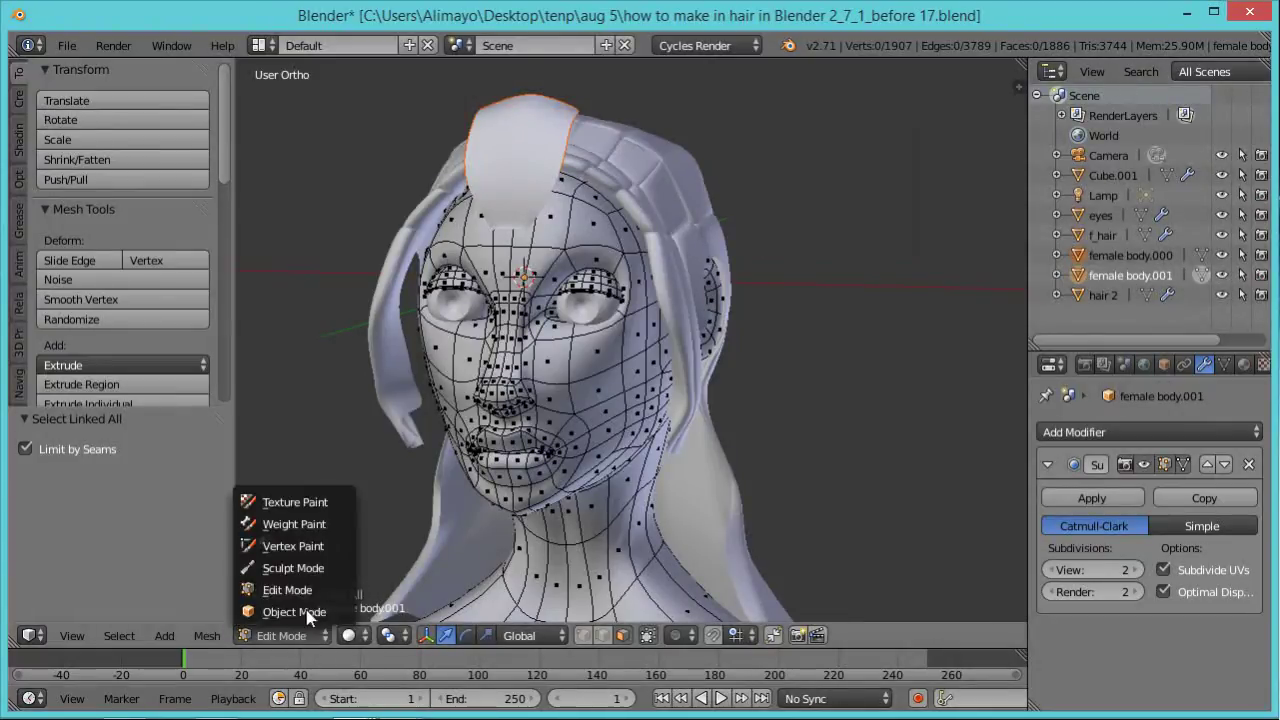
click(305, 610)
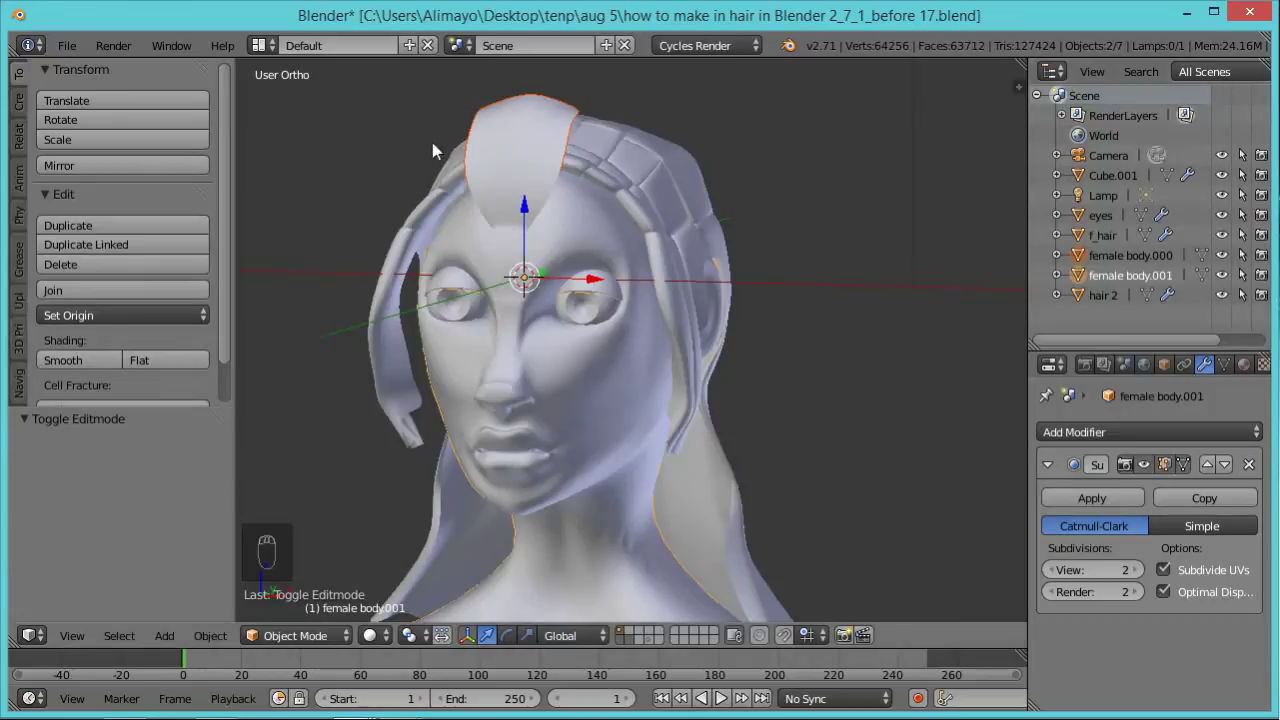
right_click(504, 150)
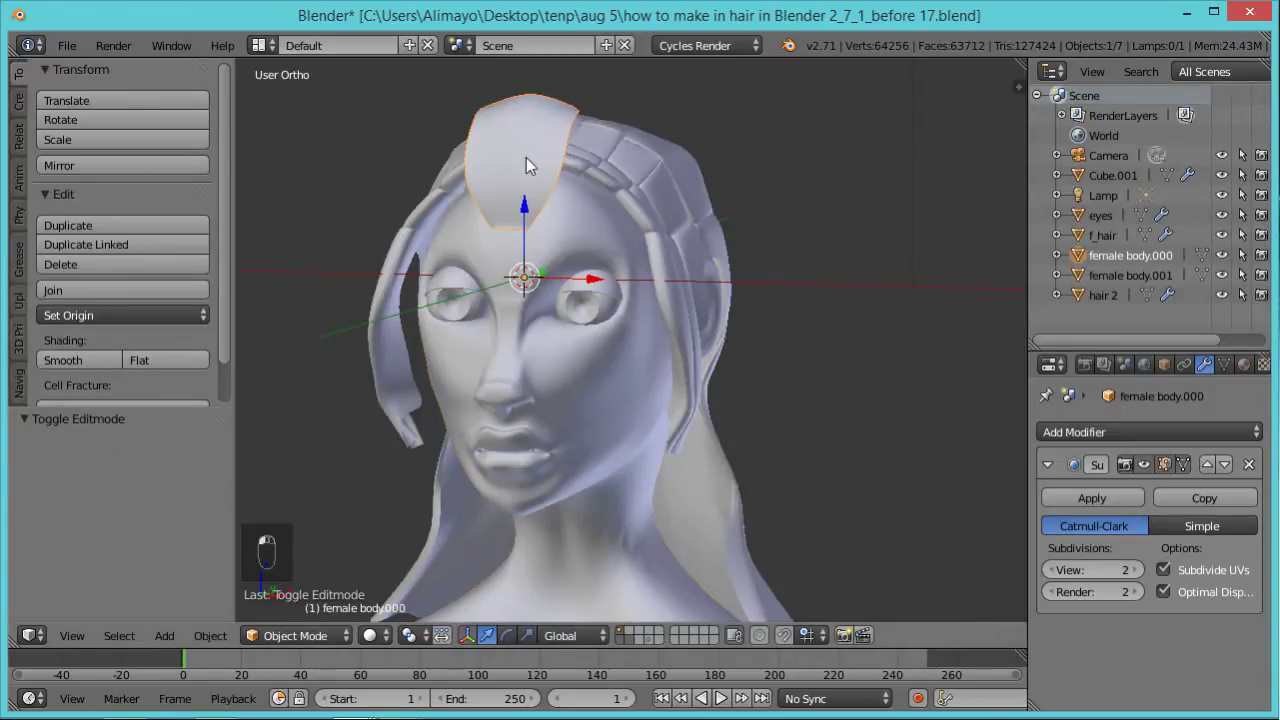
double_click(1105, 253)
text(fh)
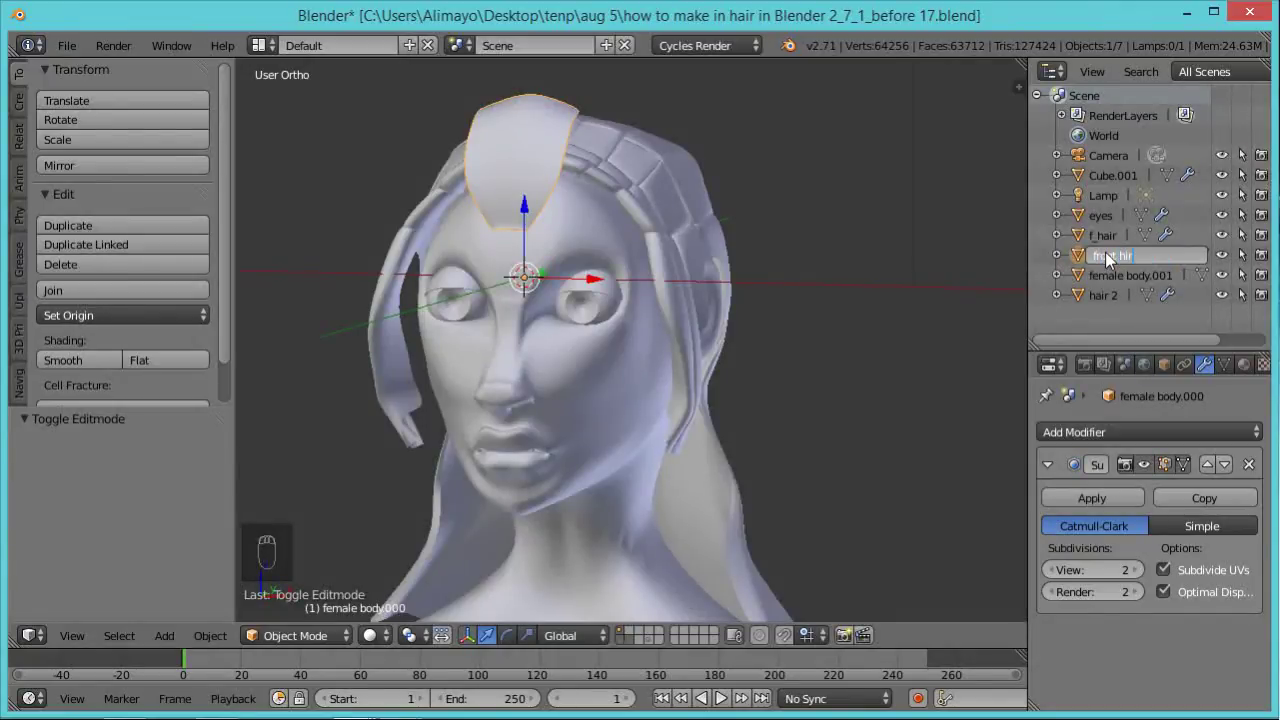
key(BackSpace)
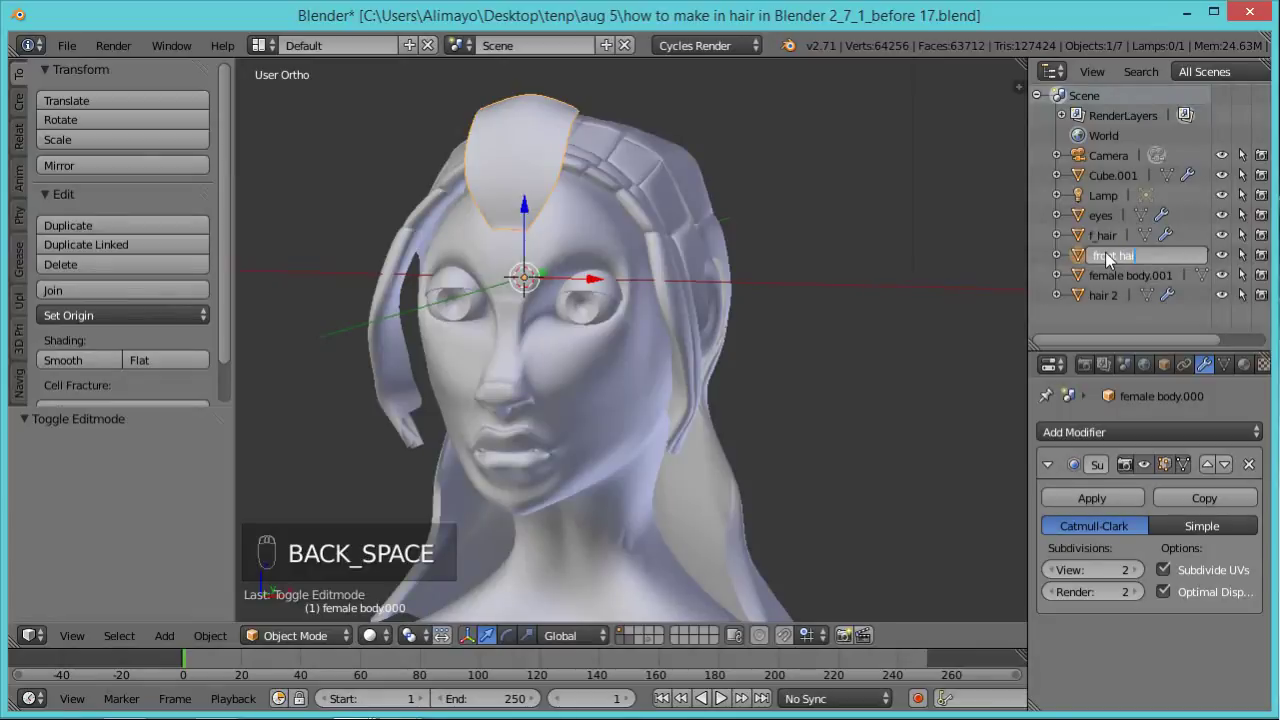
text(r)
key(Return)
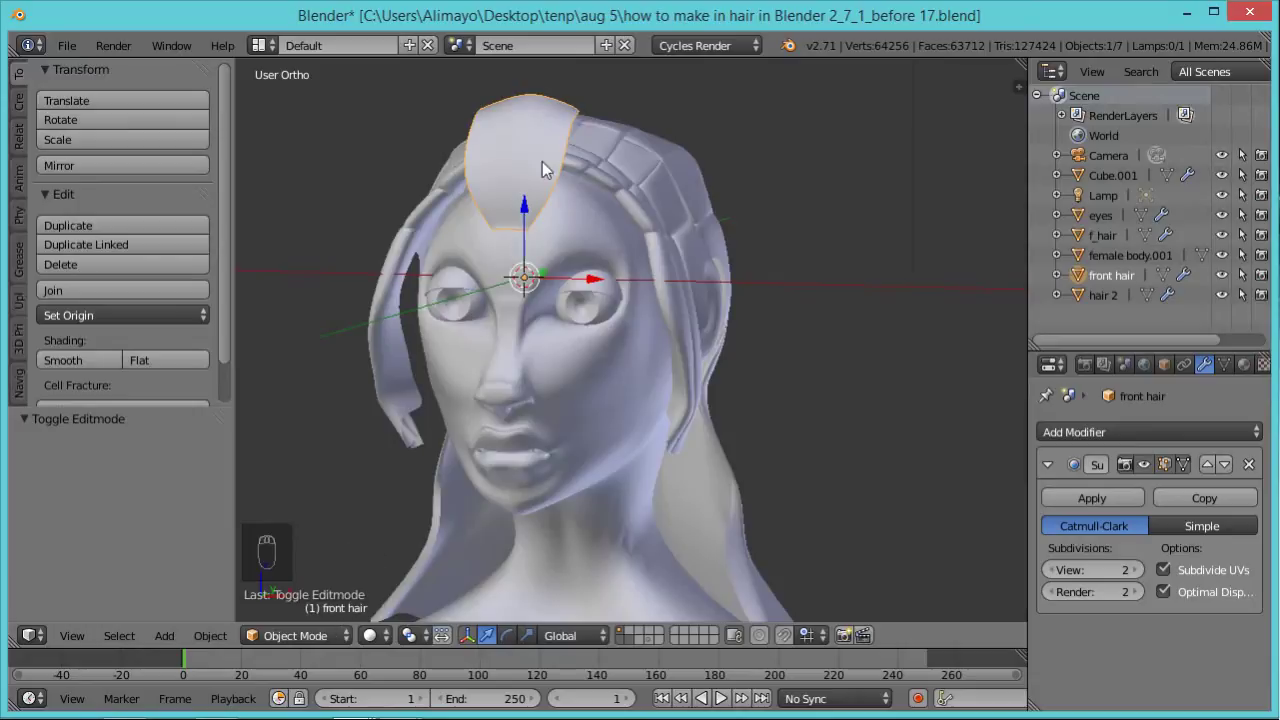
Enter Edit Mode on the front hair and add a lengthwise loop cut in its rightmost strip, slid slightly toward the inner edge.
key(Tab)
scroll(545, 150, up, 1)
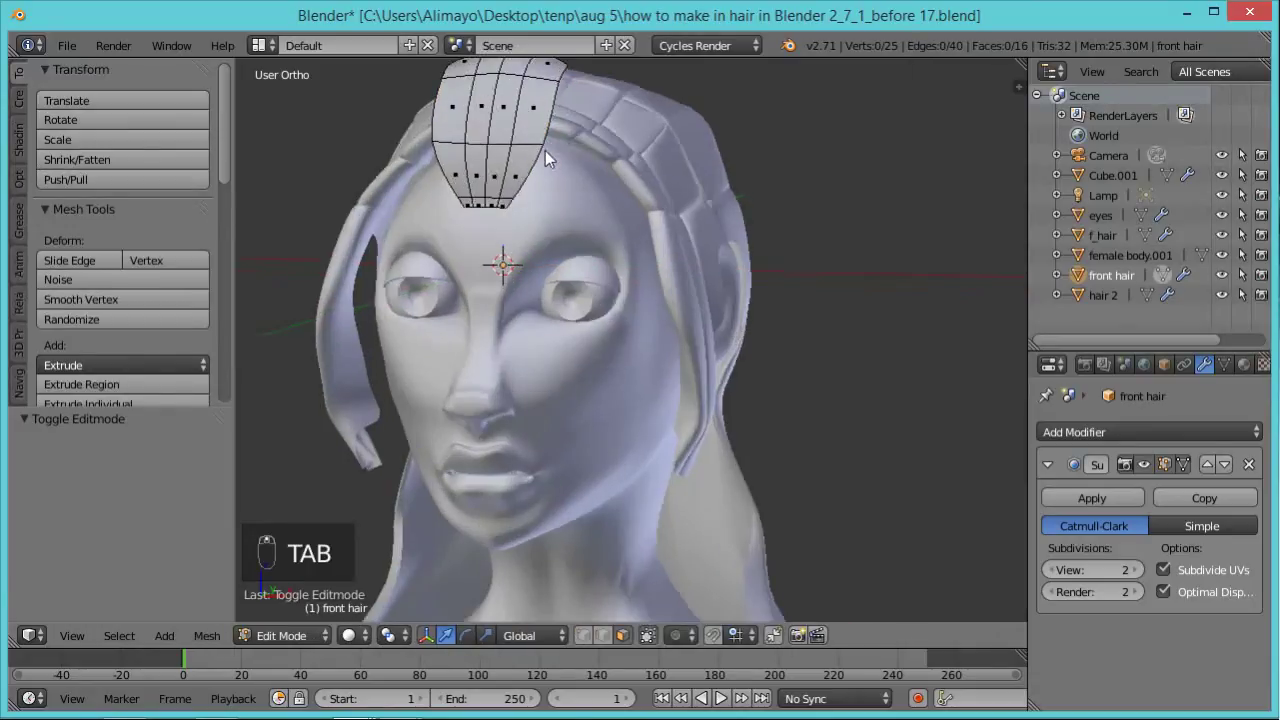
scroll(545, 150, up, 2)
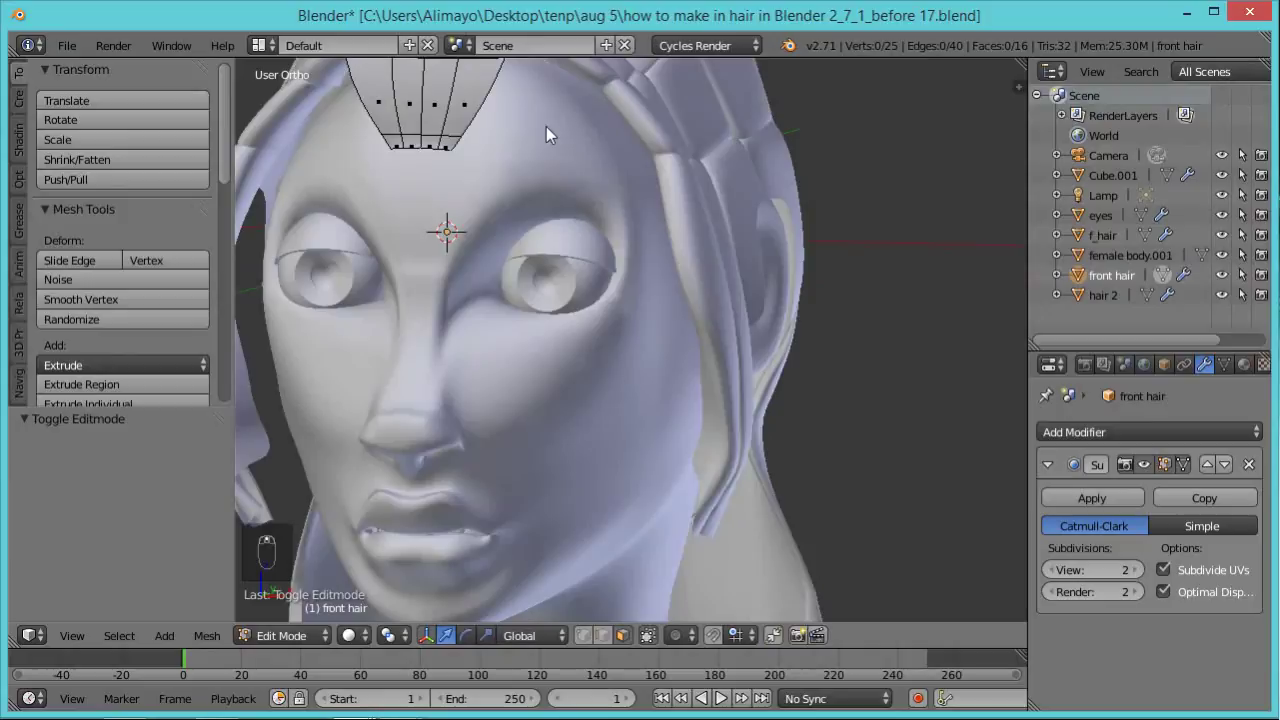
middle_drag(546, 141, 710, 441)
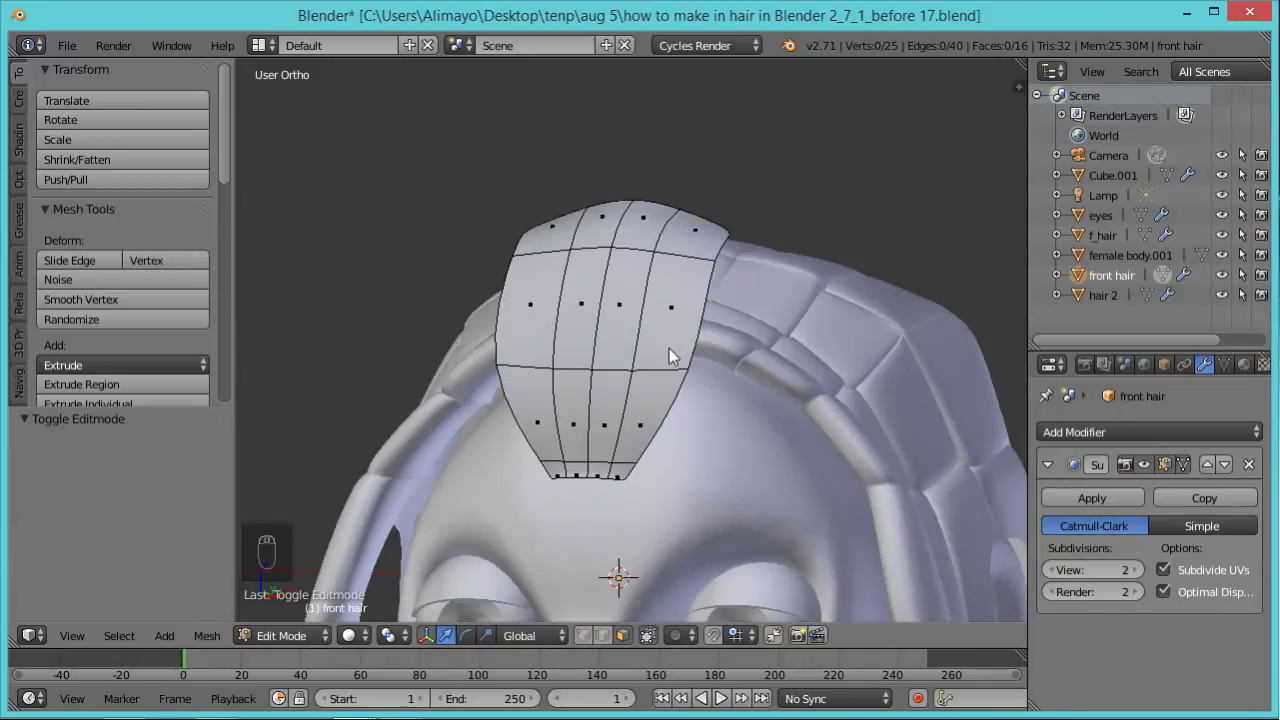
key(ctrl+r)
click(697, 274)
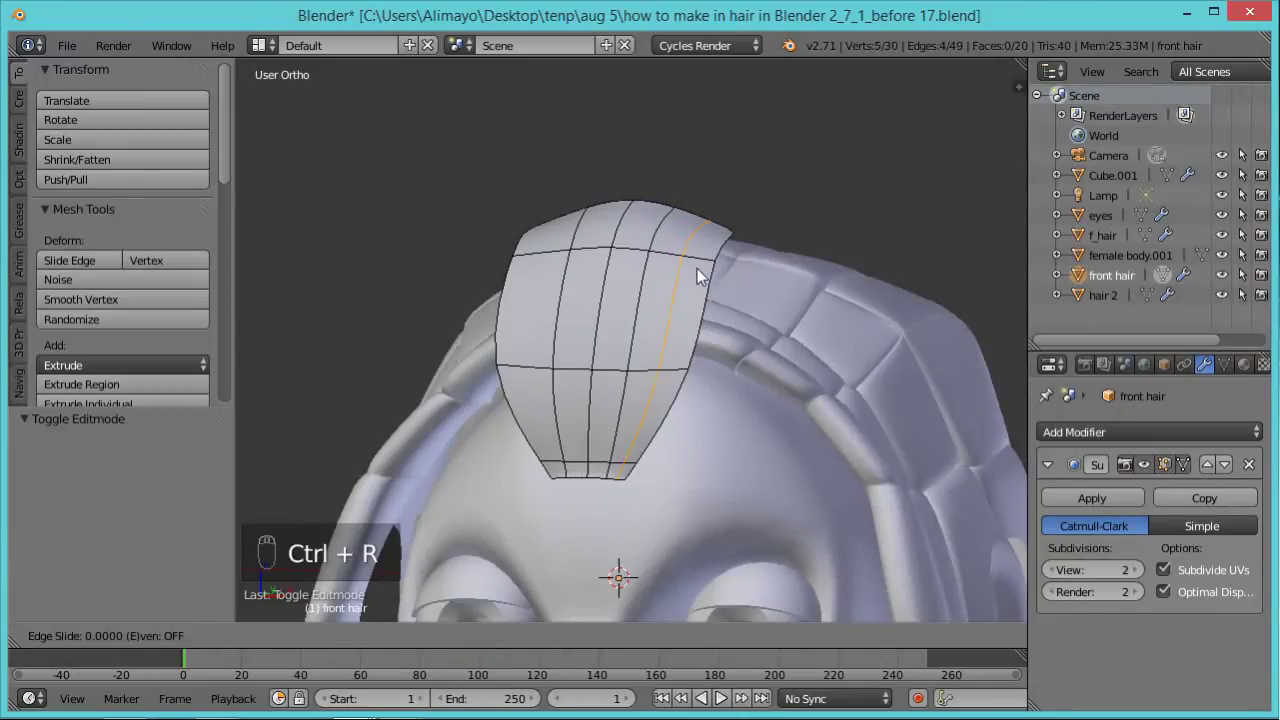
click(684, 266)
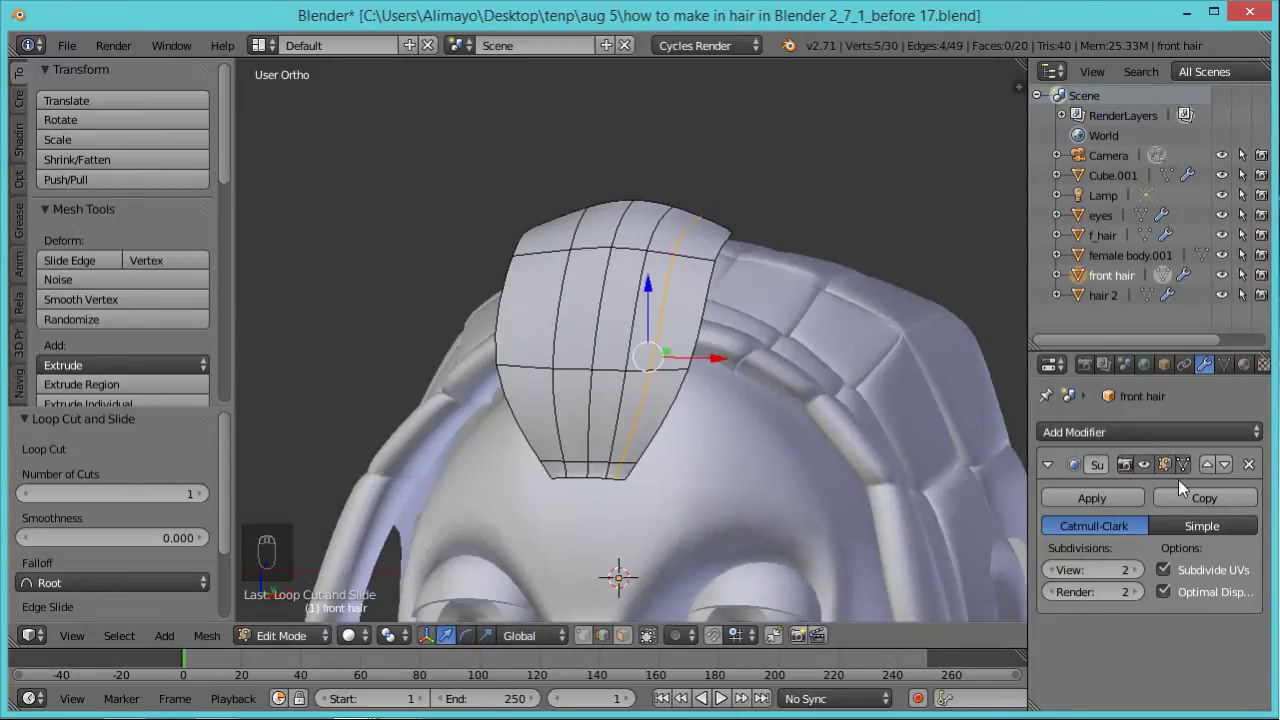
Turn off the Subdivision Surface preview while editing and save an incremented copy as "how to make in hair in Blender 2_7_1_before 18.blend".
click(1144, 465)
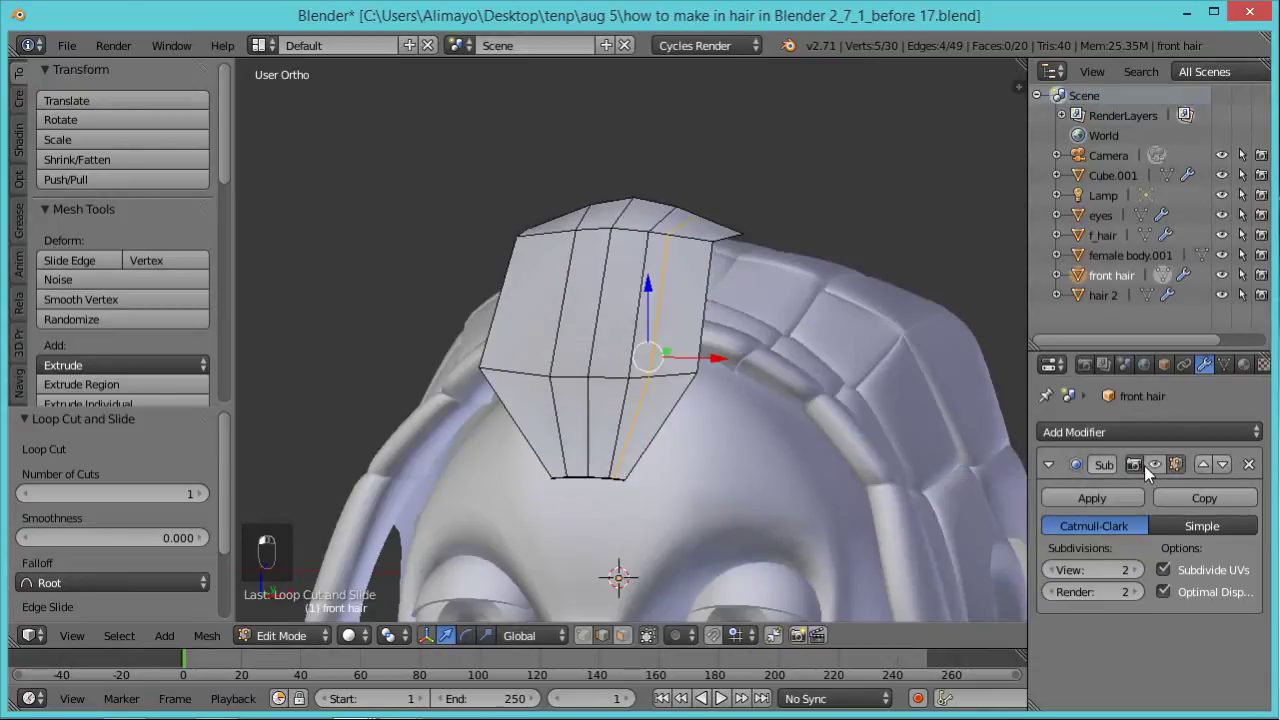
key(Tab)
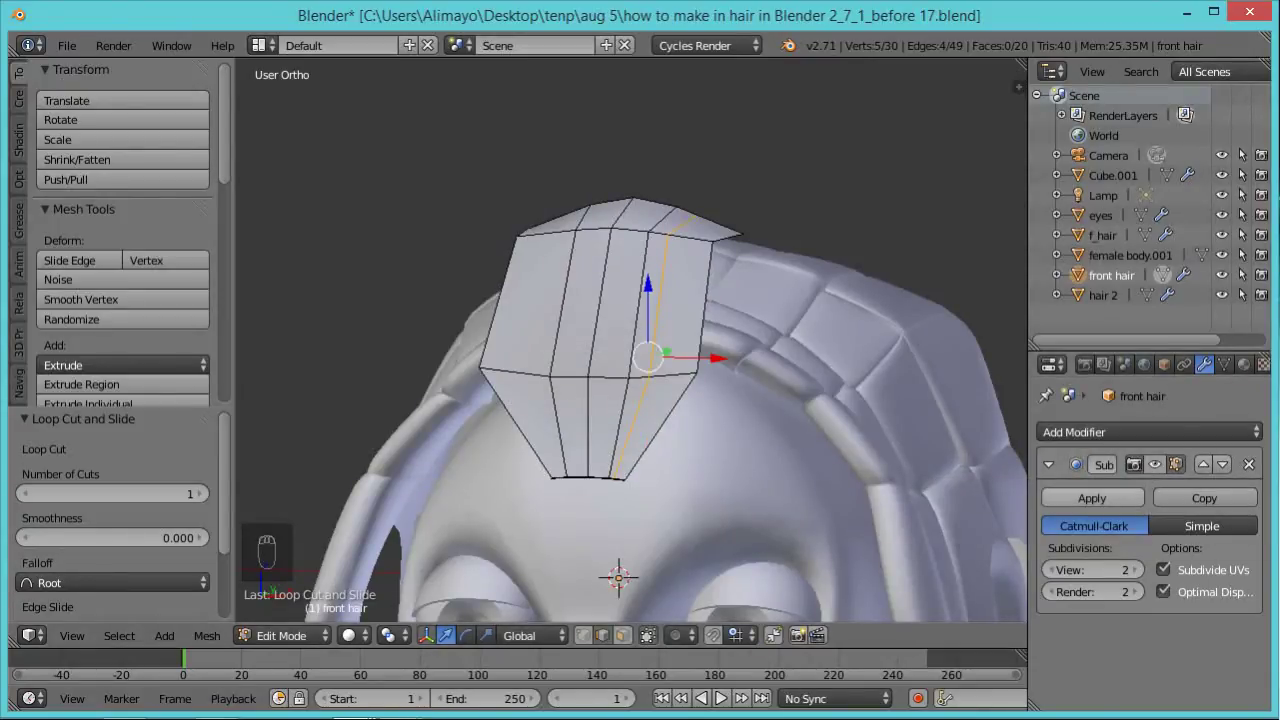
key(ctrl+alt+s)
key(Tab)
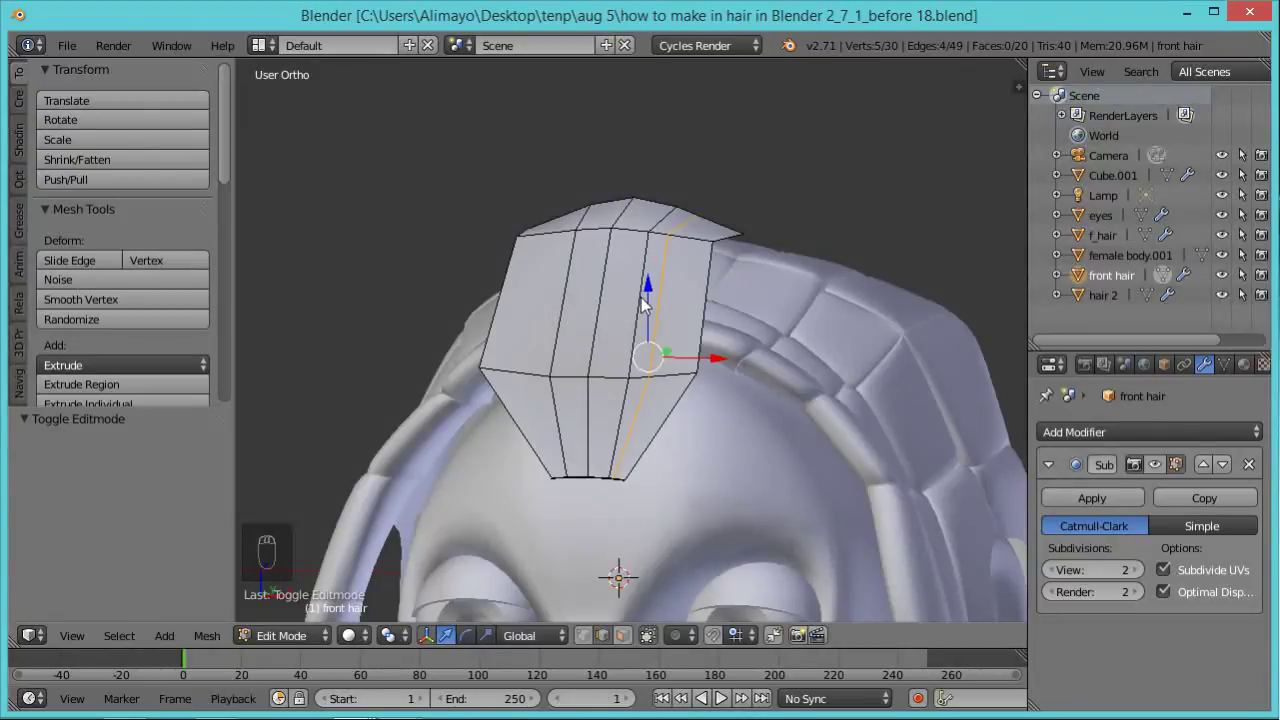
Add a centred loop cut in the narrow strip beside the rightmost one and scale it to 0.933 to sink a groove.
key(ctrl+r)
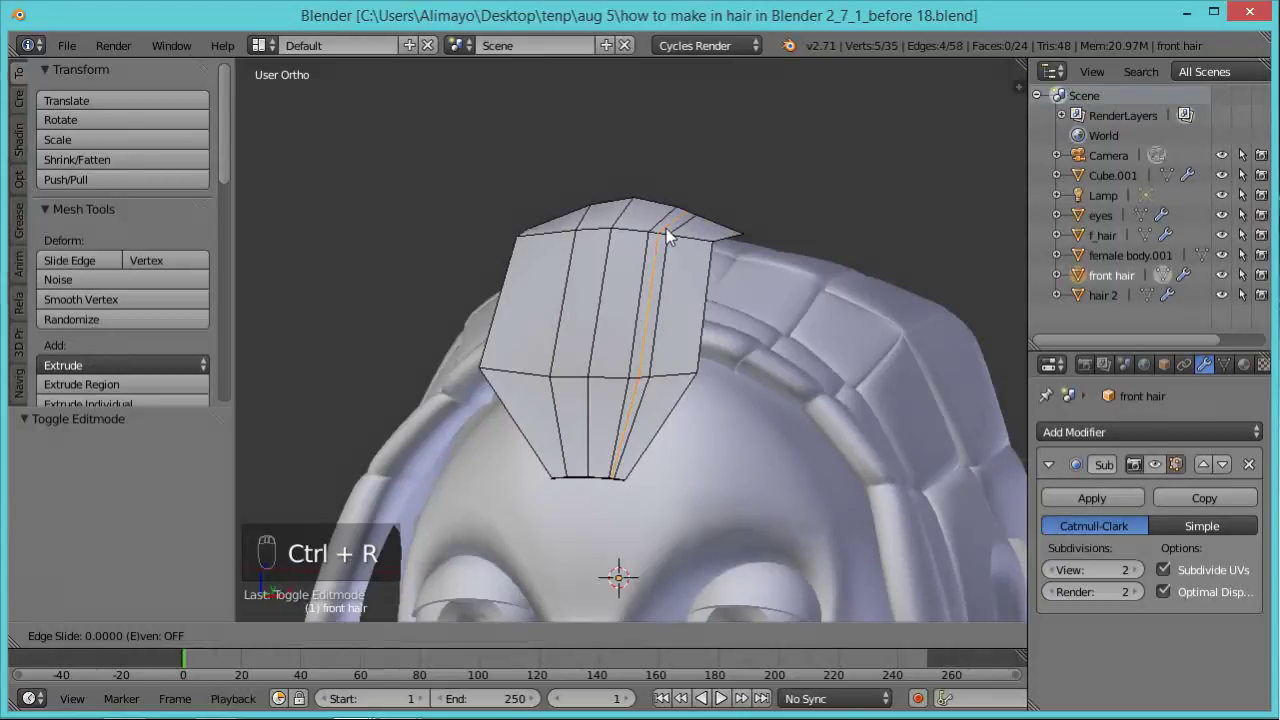
click(666, 228)
right_click(666, 228)
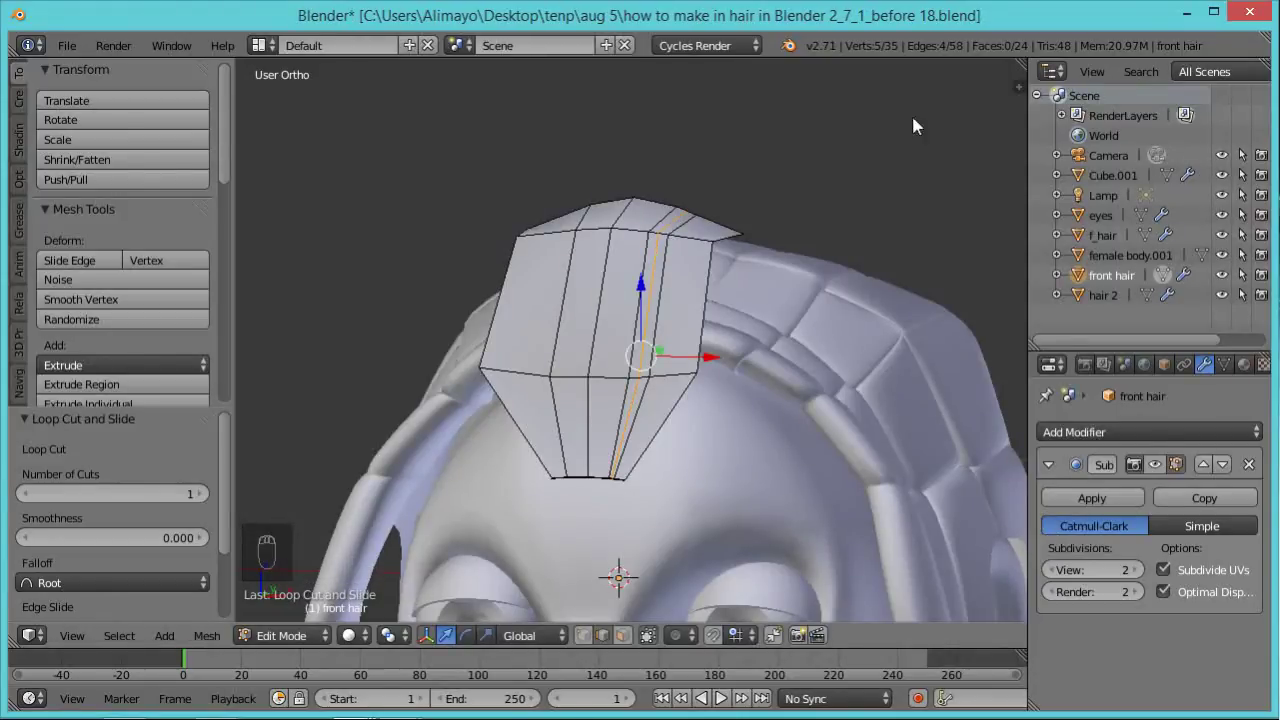
key(s)
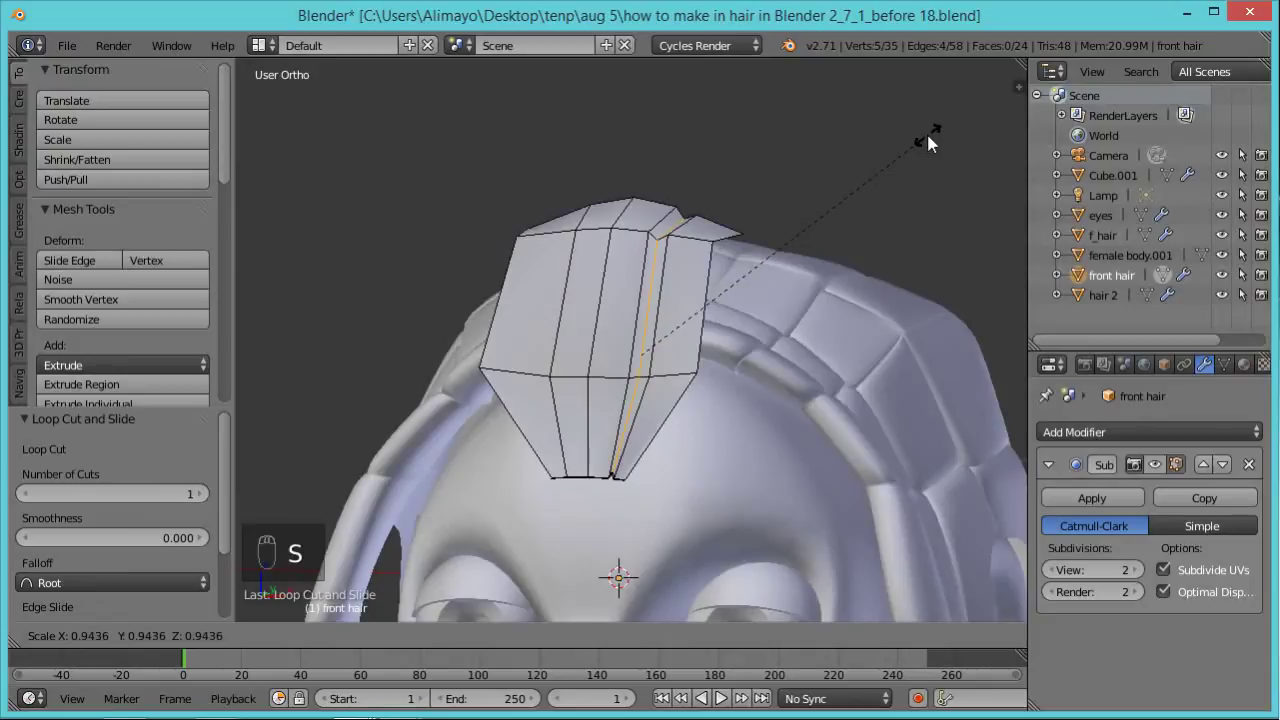
click(923, 134)
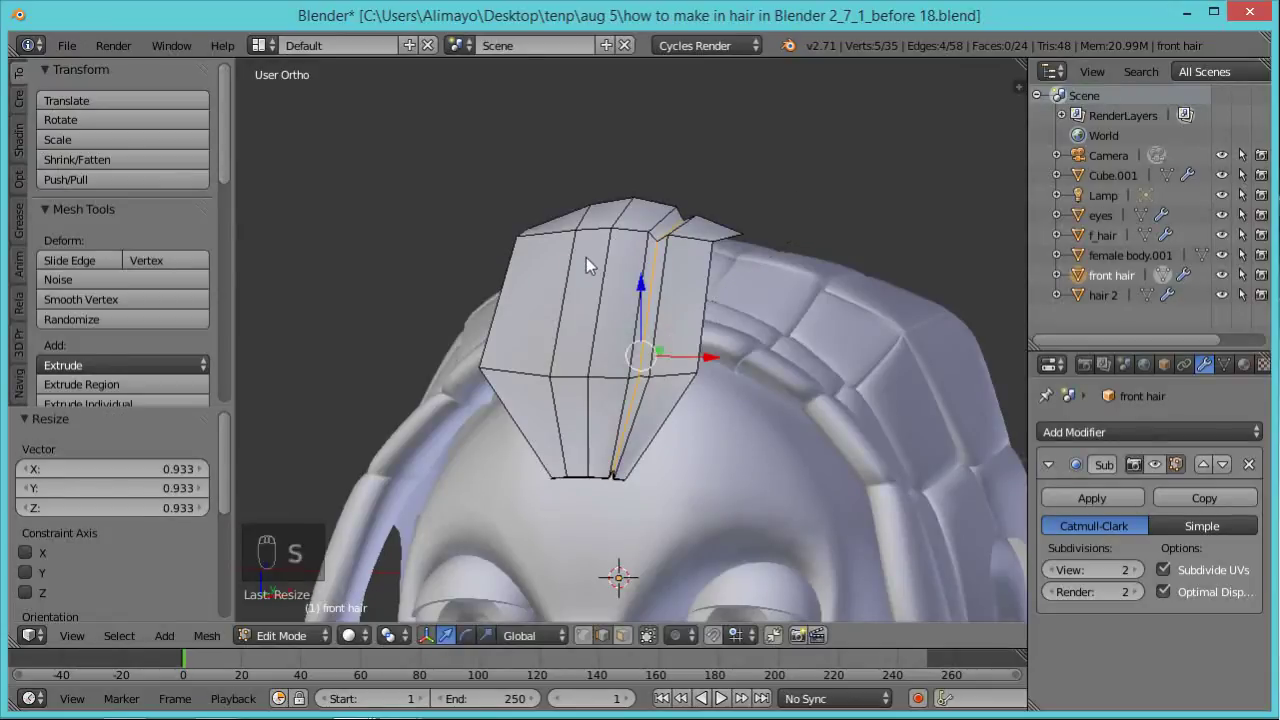
Add two lengthwise loop cuts in the strip left of the centre edge and scale the second one to 0.933, forming a middle groove.
key(ctrl+r)
click(600, 231)
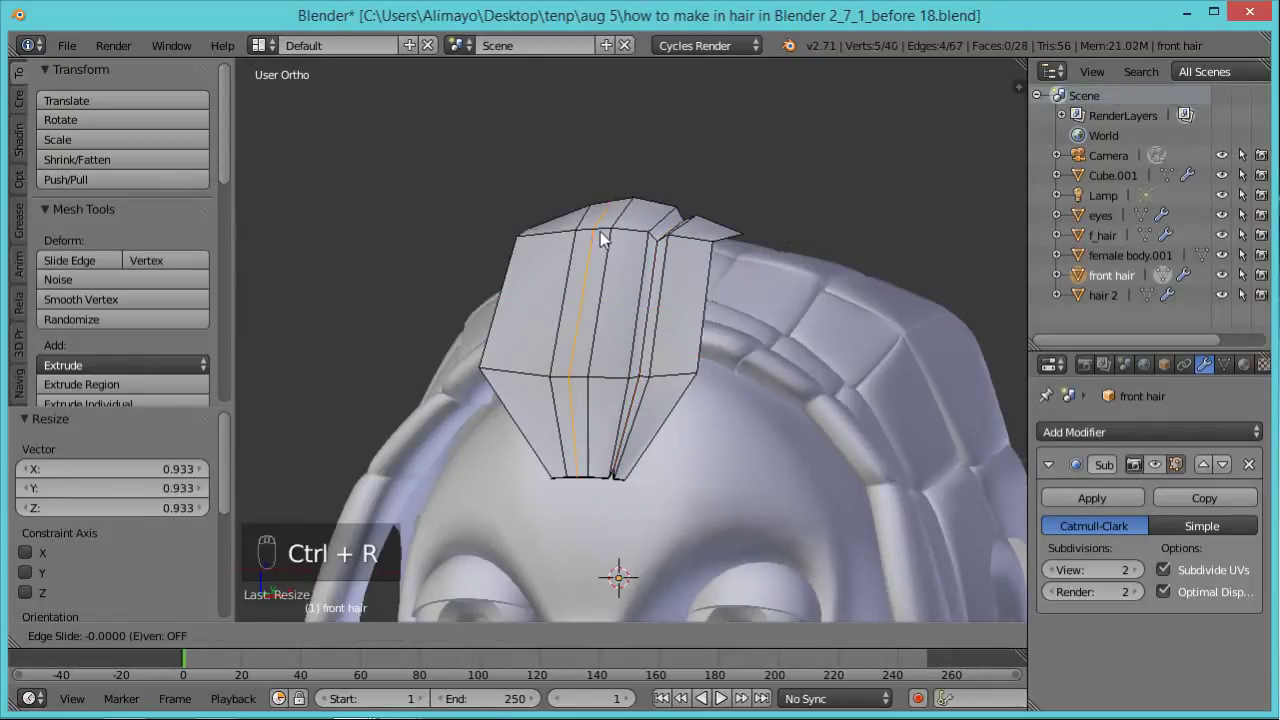
click(600, 231)
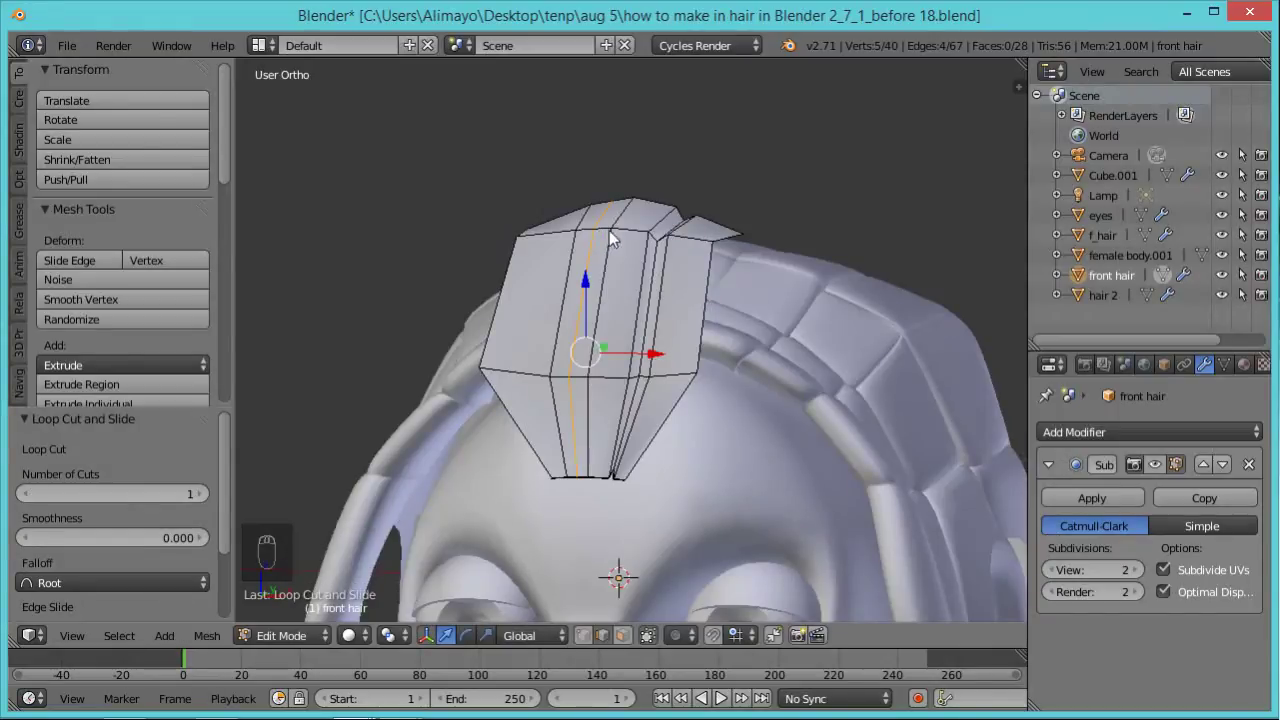
key(ctrl+r)
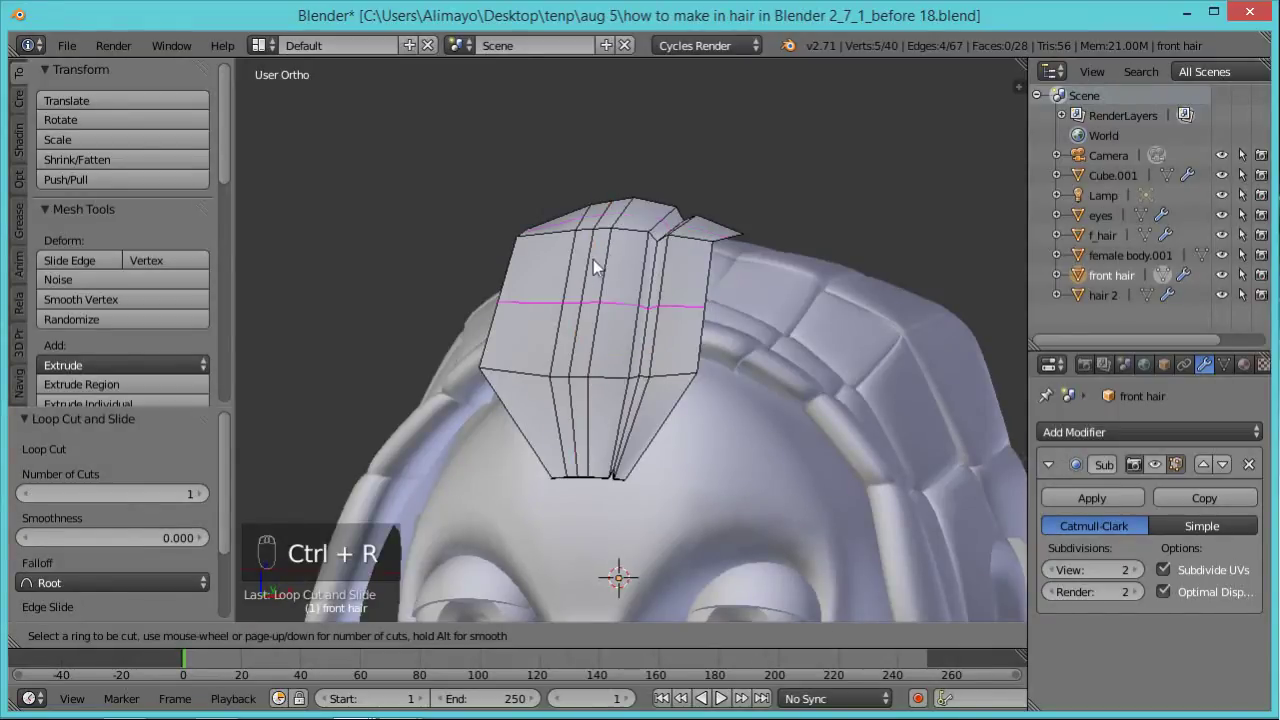
click(602, 231)
click(602, 231)
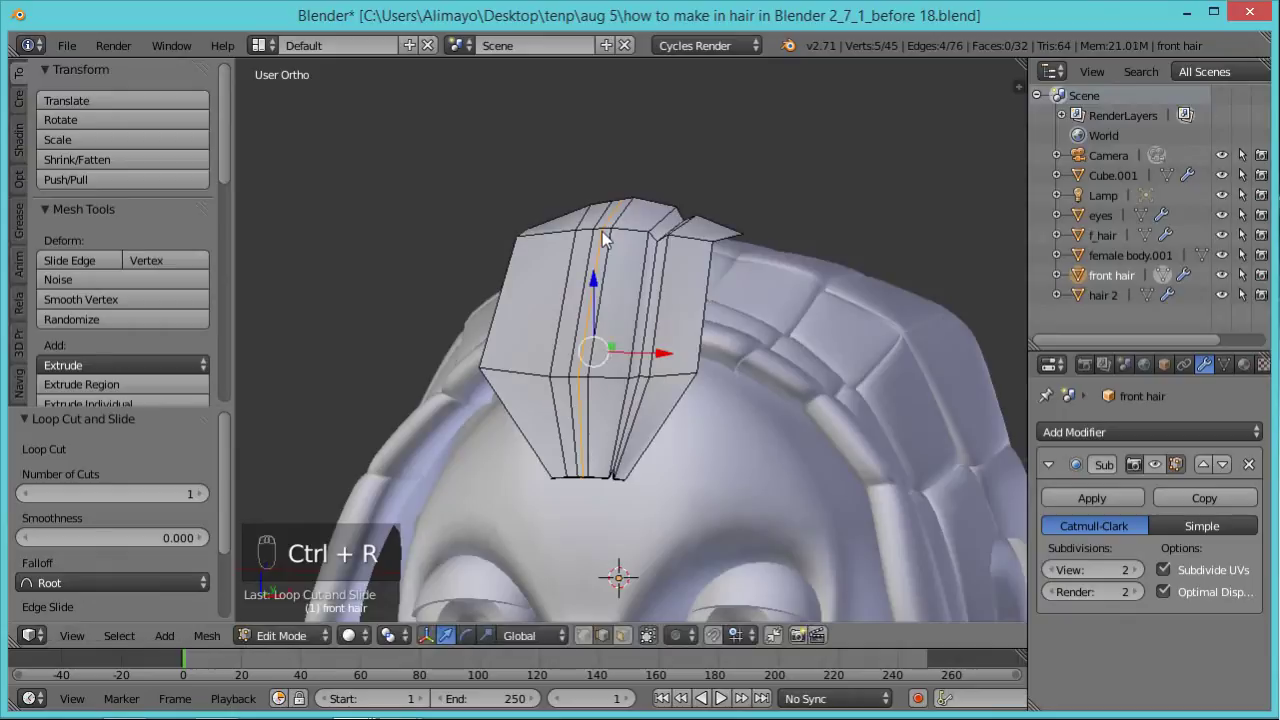
key(s)
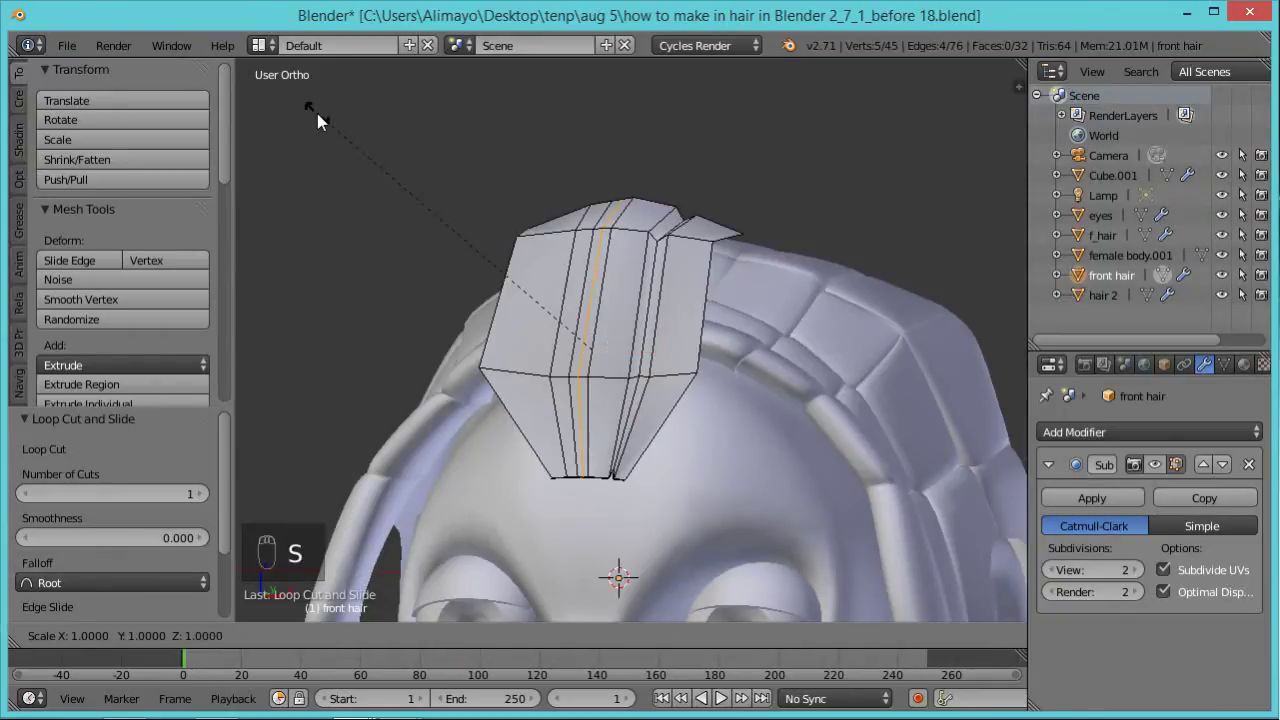
click(334, 131)
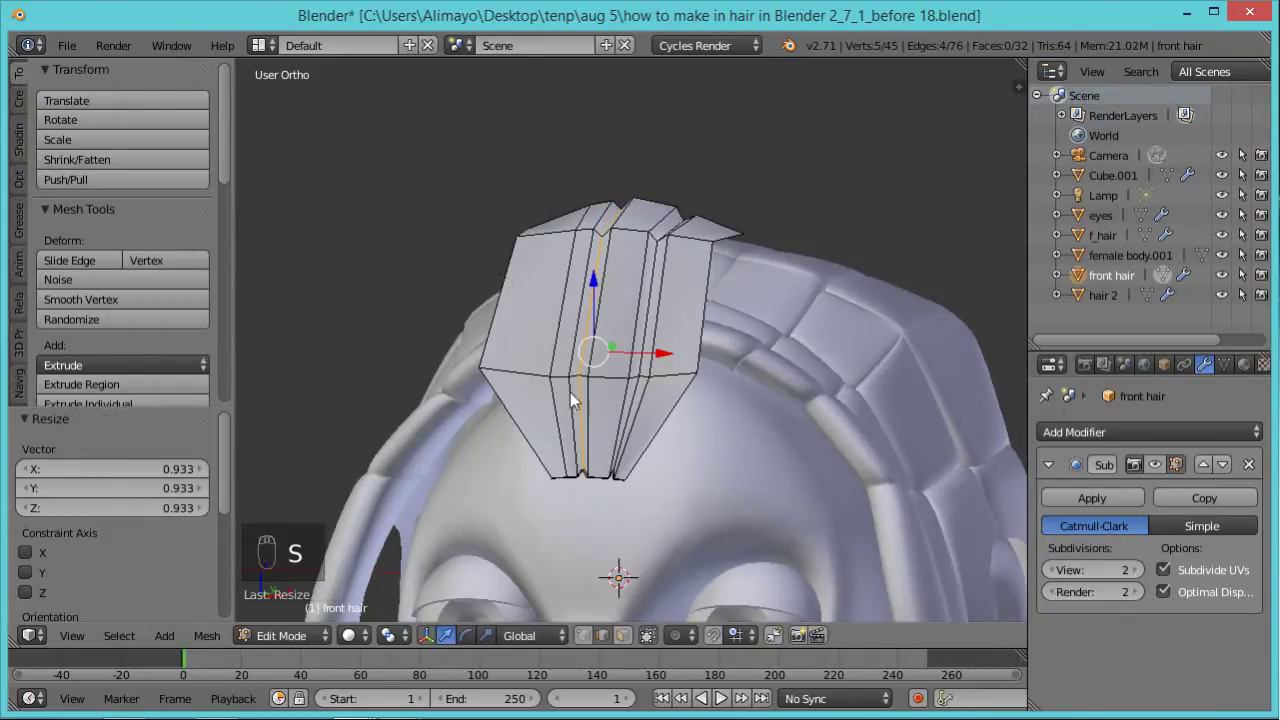
Add two lengthwise loop cuts in the leftmost strip near its inner edge and scale the second one to 0.927, forming a third groove.
key(ctrl+r)
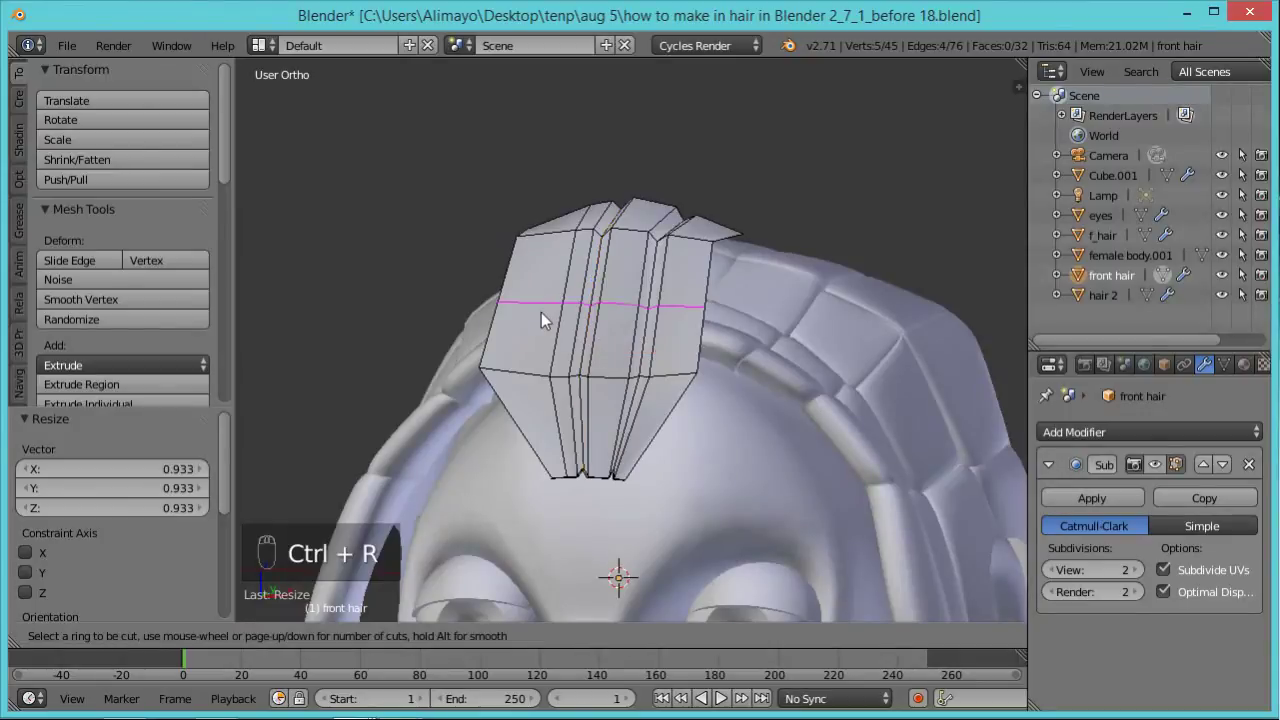
click(542, 258)
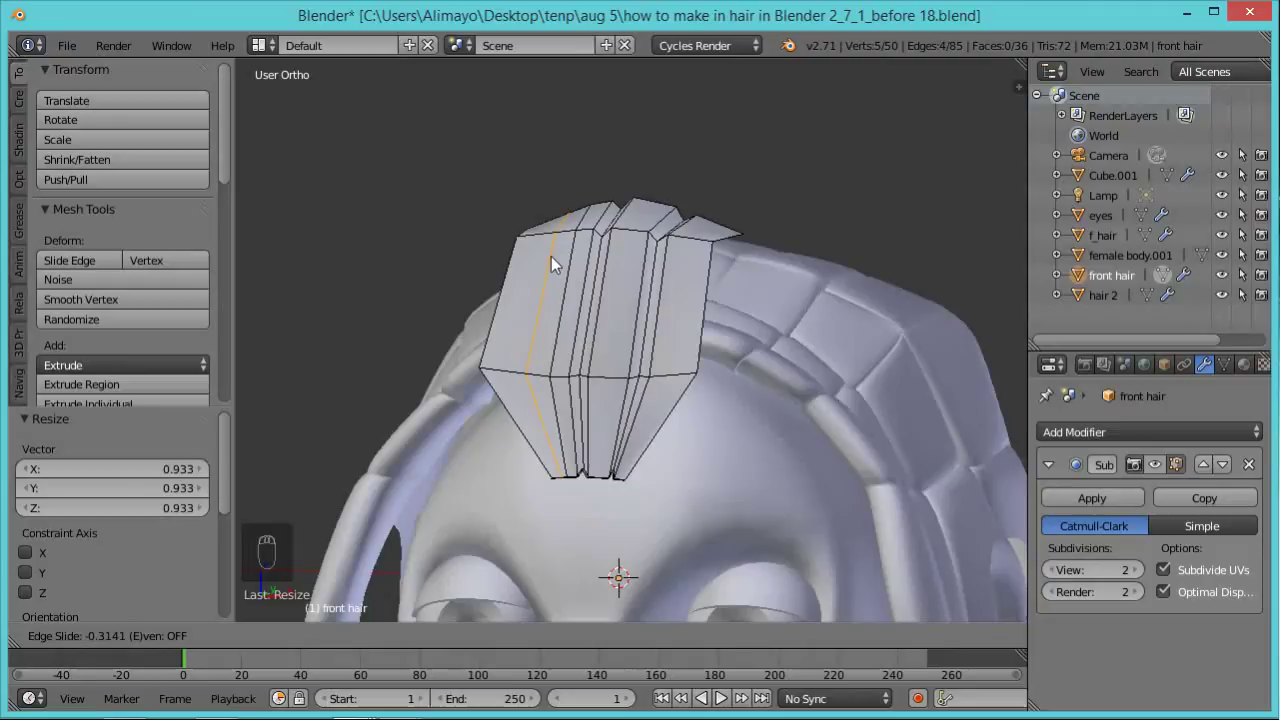
click(551, 256)
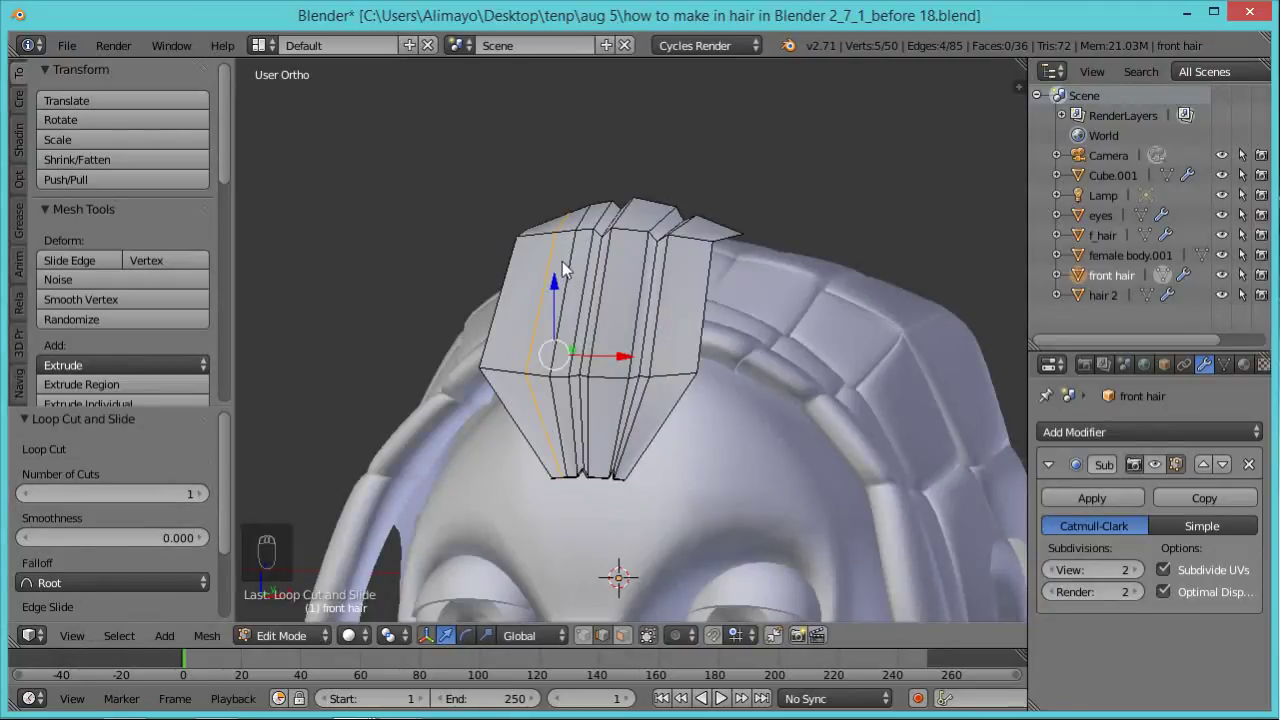
key(ctrl+r)
click(563, 235)
click(563, 235)
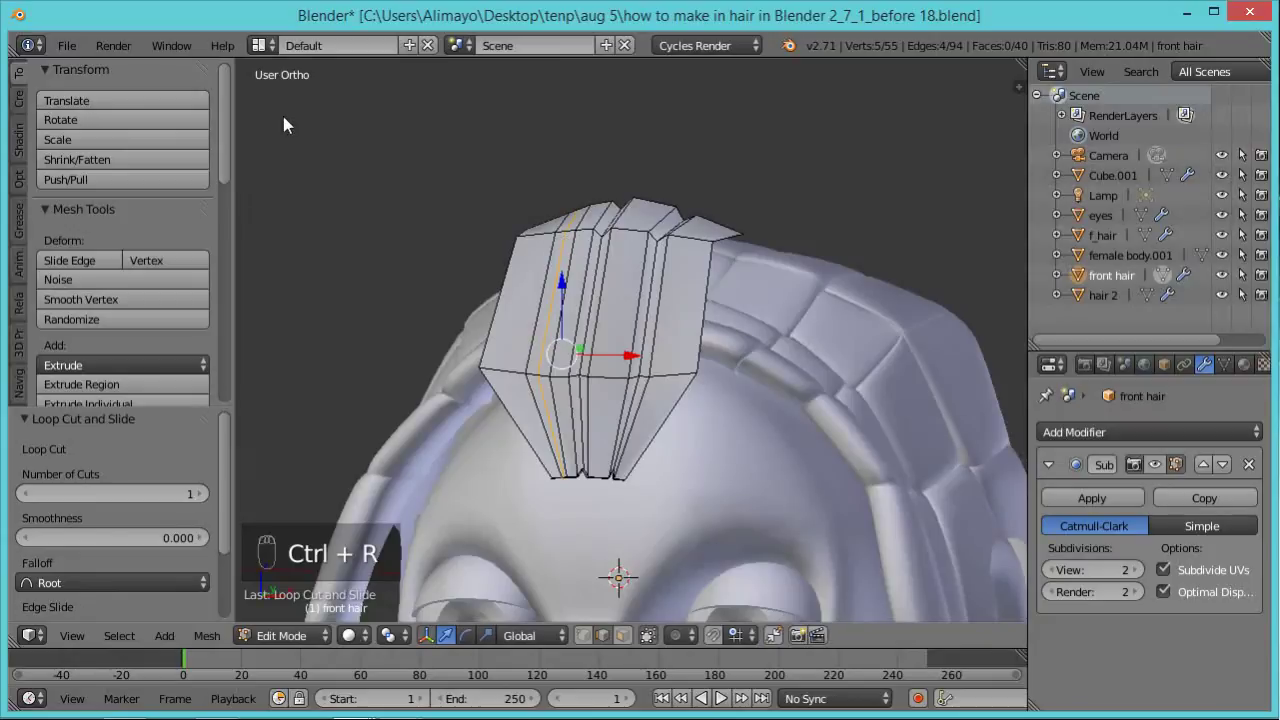
key(s)
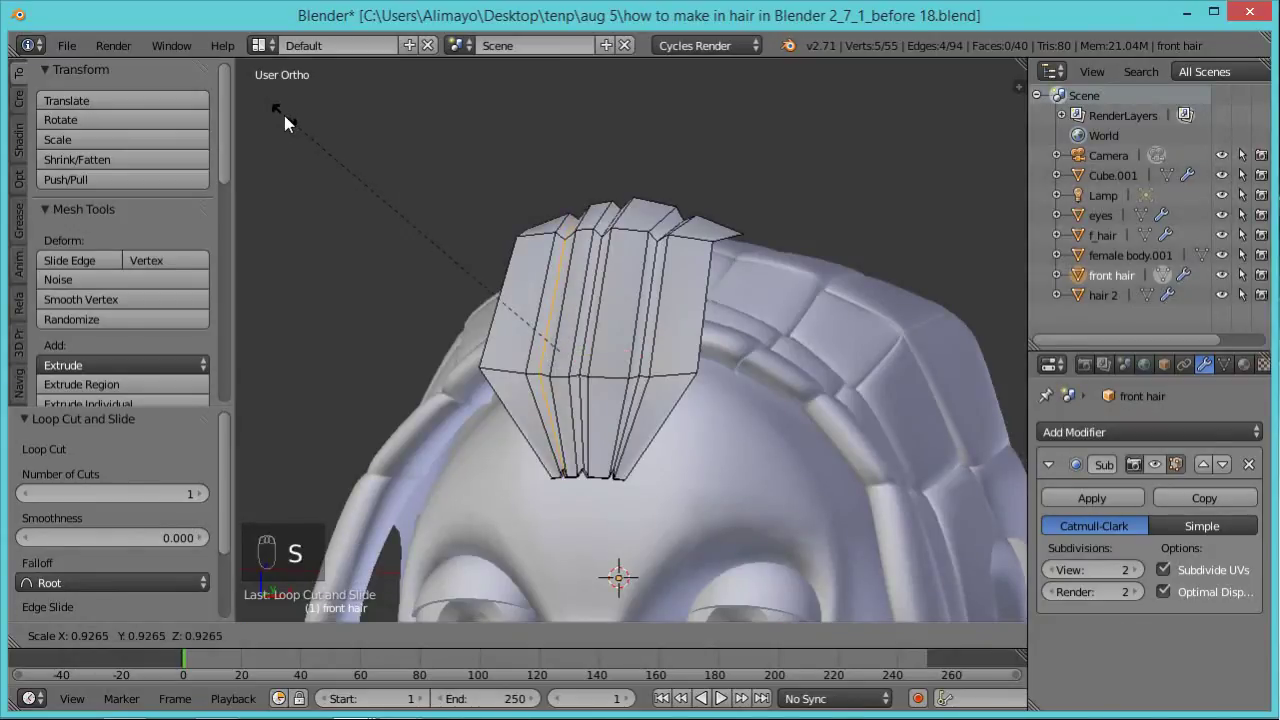
click(283, 121)
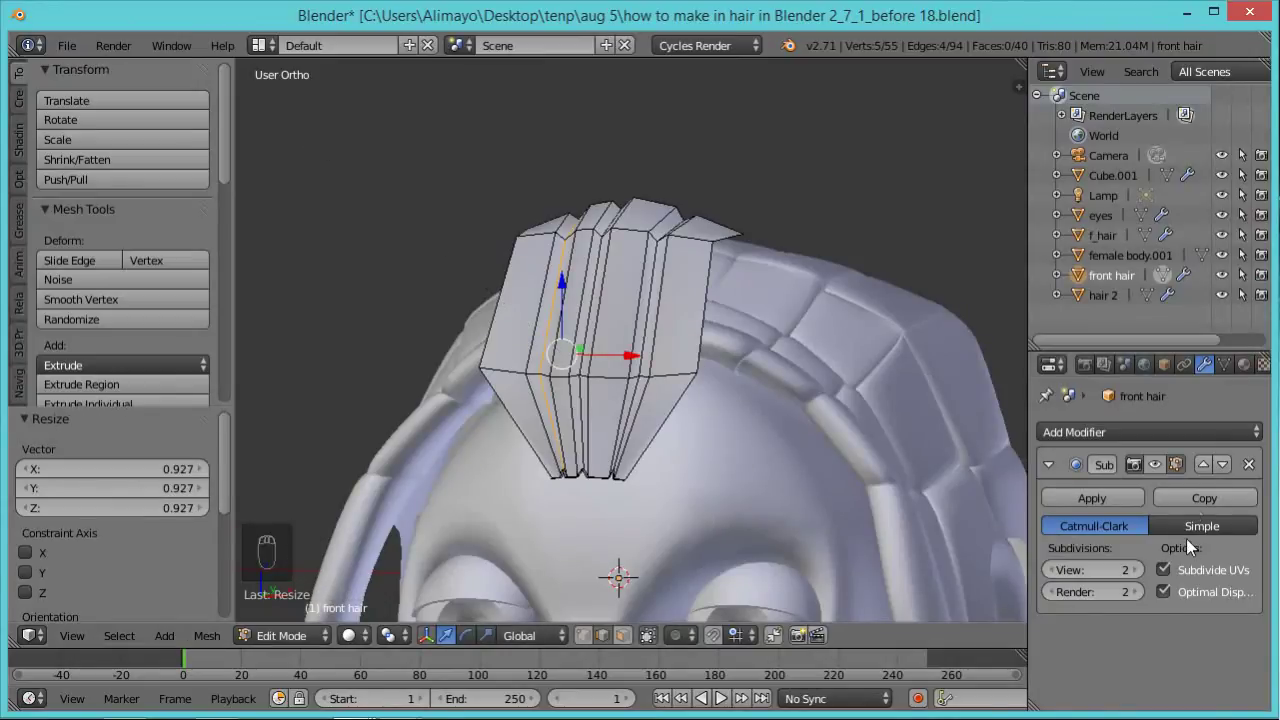
Restore the Subdivision Surface preview in Edit Mode and deepen the leftmost groove by scaling its edge loop to 0.888.
click(1175, 464)
key(Tab)
middle_drag(849, 257, 771, 306)
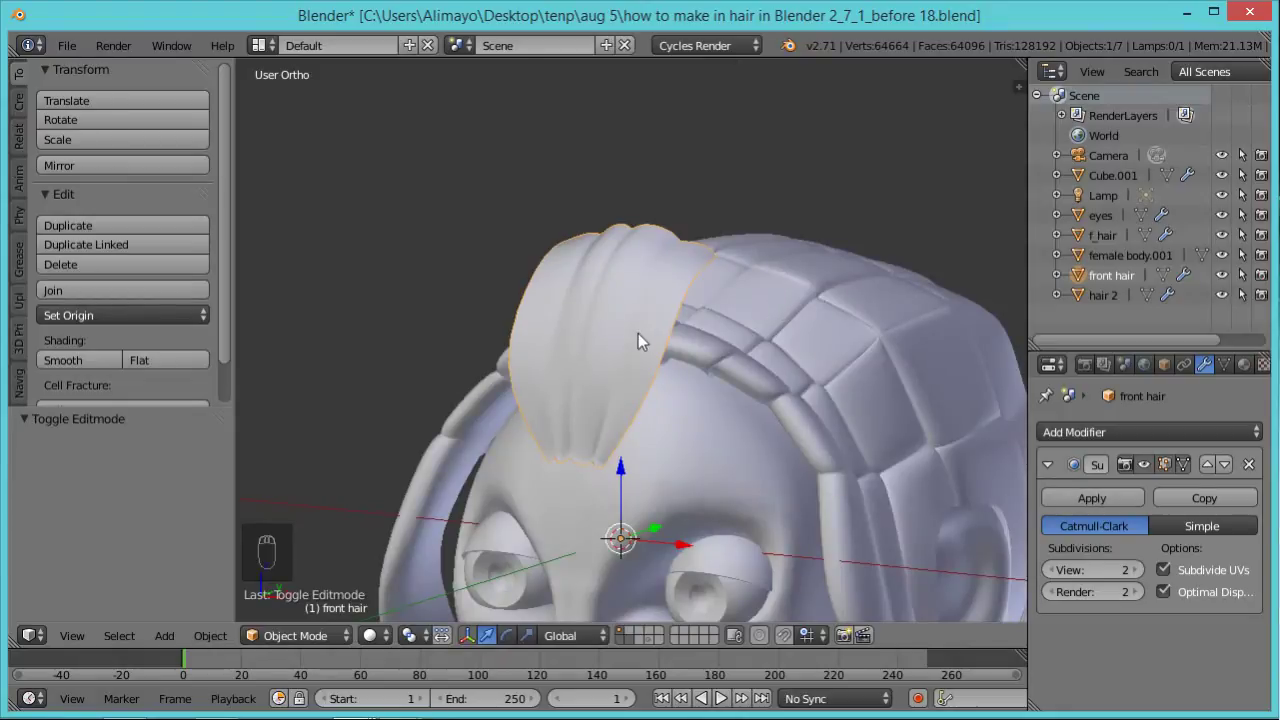
key(Tab)
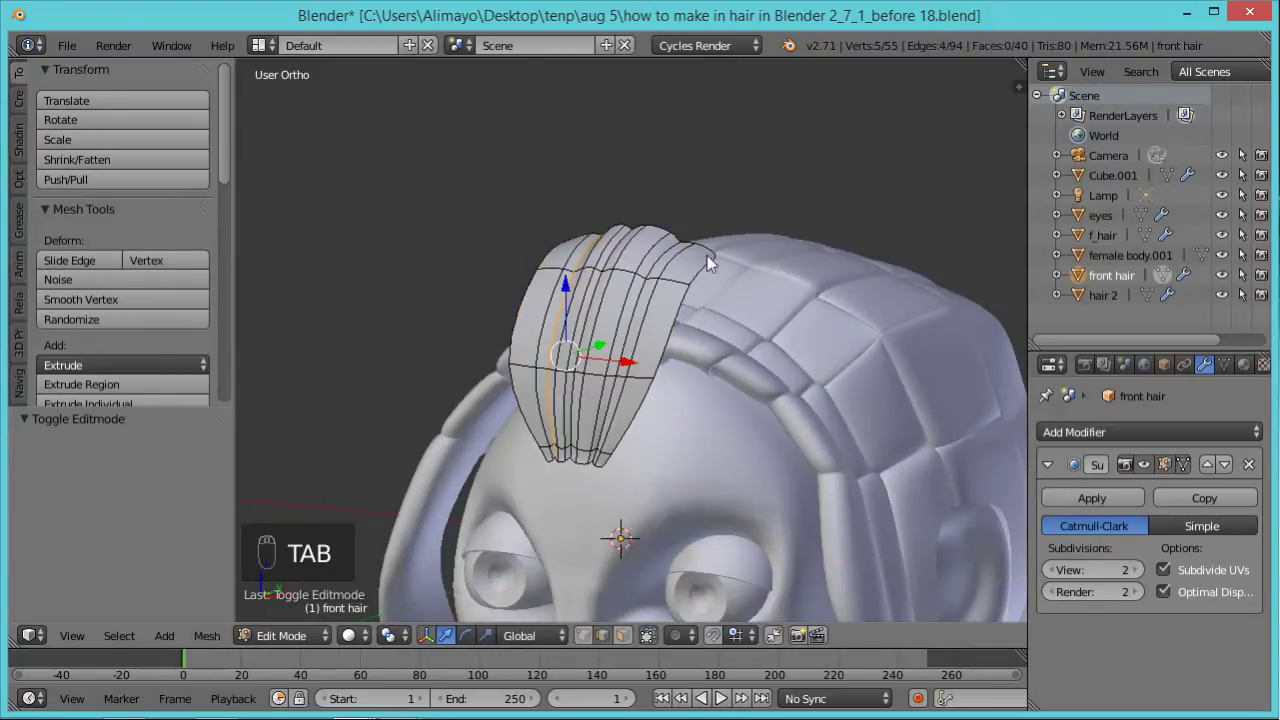
key(s)
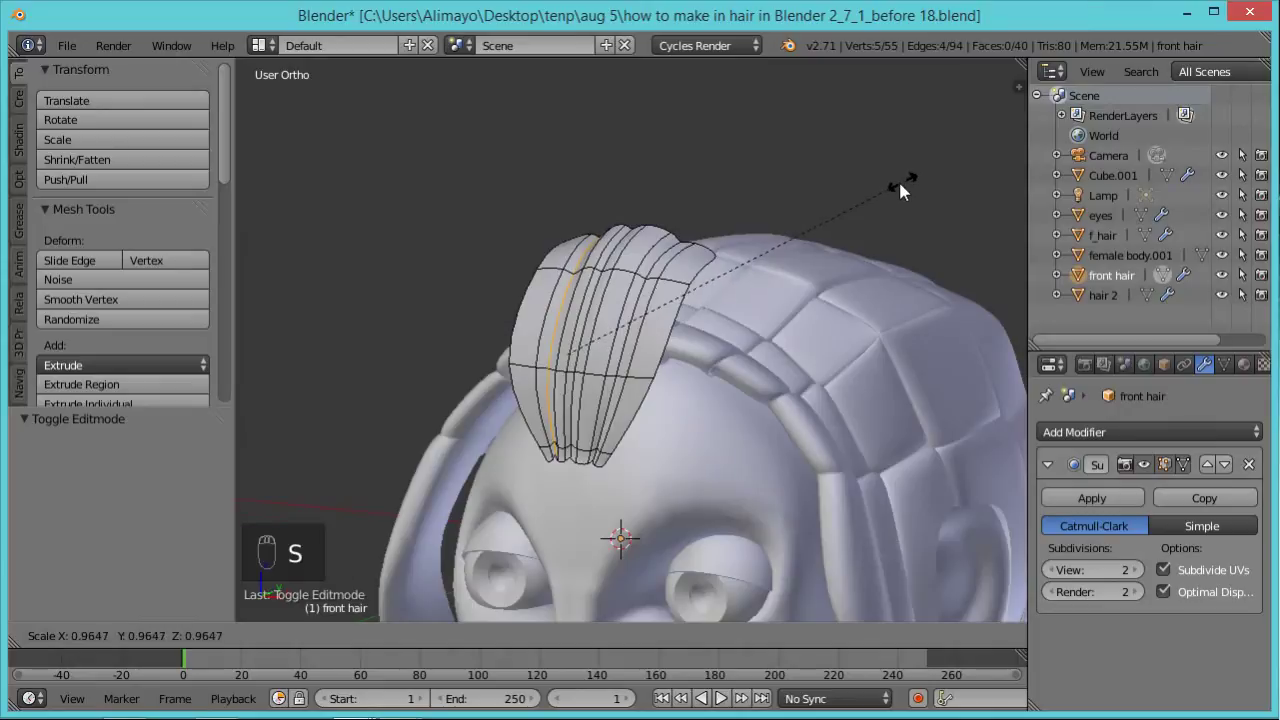
click(864, 207)
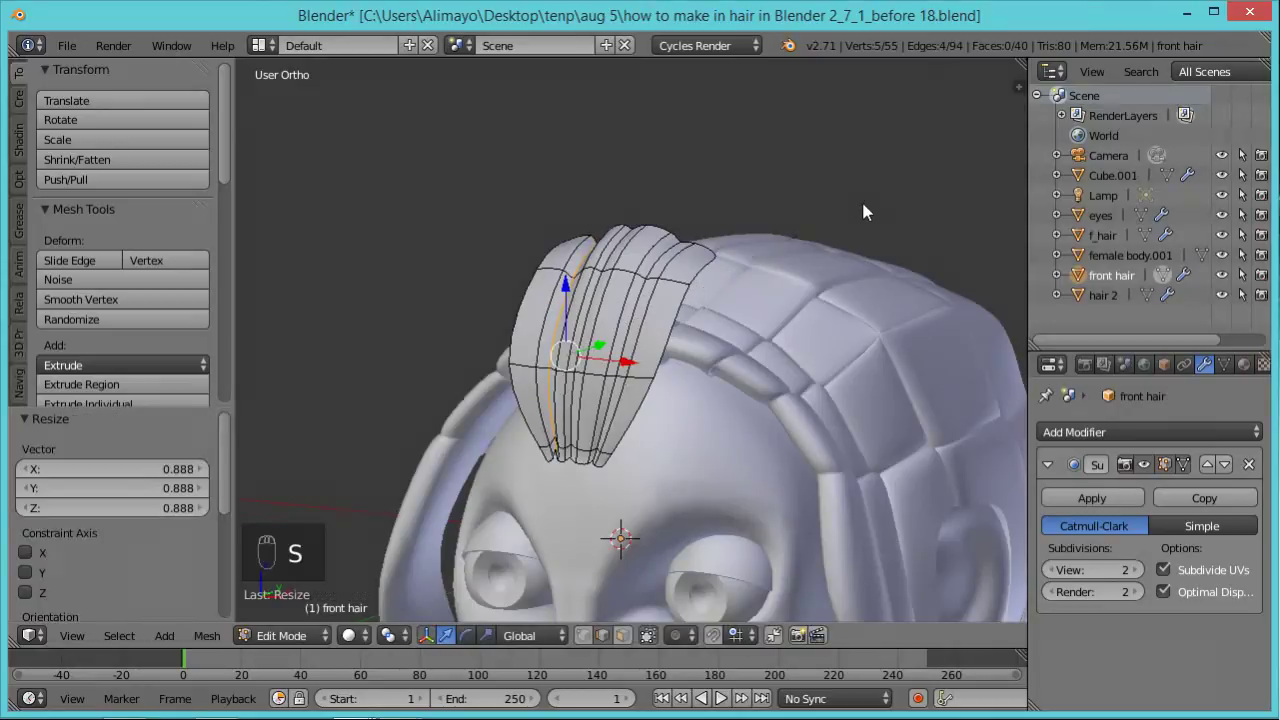
Deepen the rightmost groove of the front hair by scaling its edge loop to 0.866.
alt+right_click(632, 348)
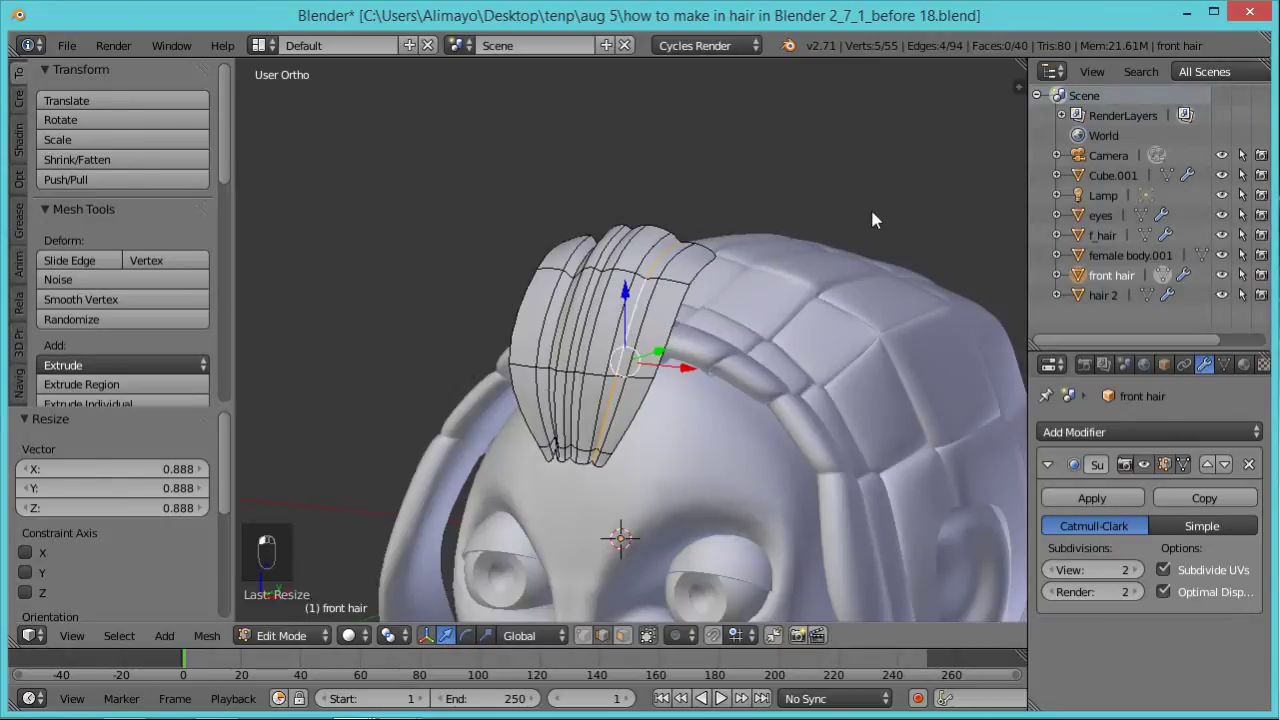
key(s)
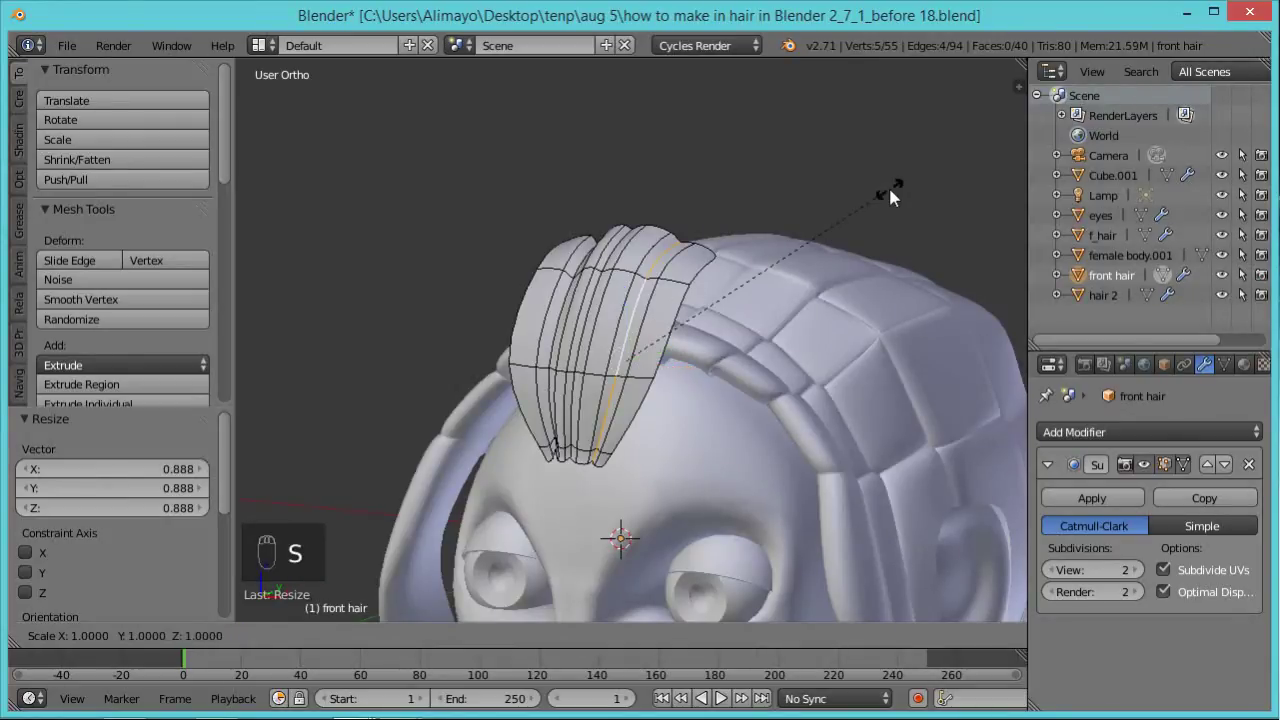
click(848, 207)
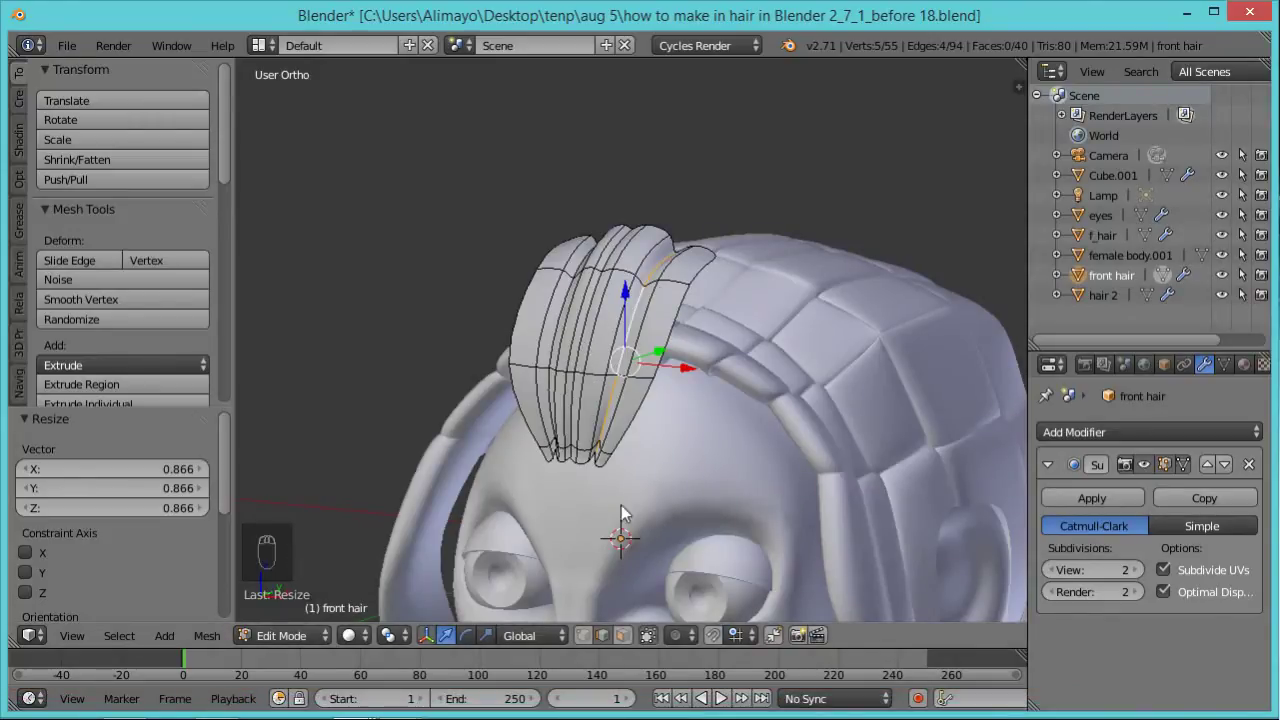
Deepen the middle groove by scaling its edge loop to 0.819, return to Object Mode and save an incremented copy ending in "before 19.blend".
alt+right_click(577, 350)
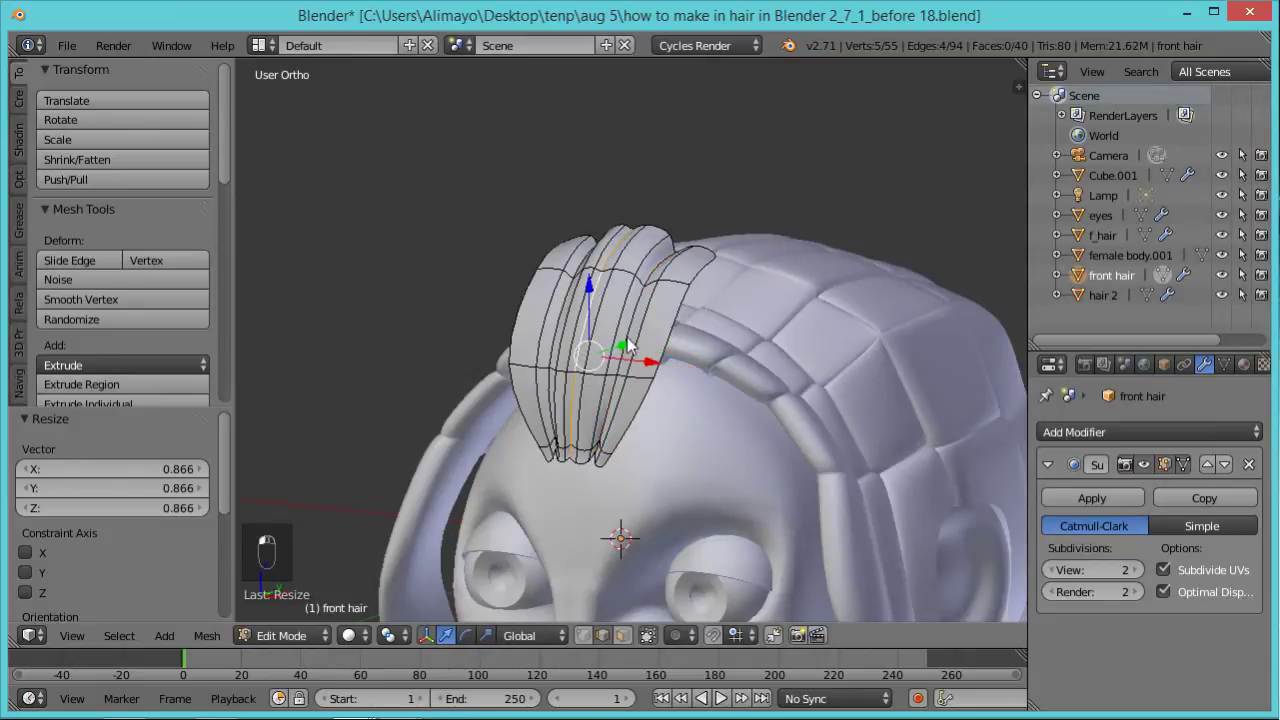
key(s)
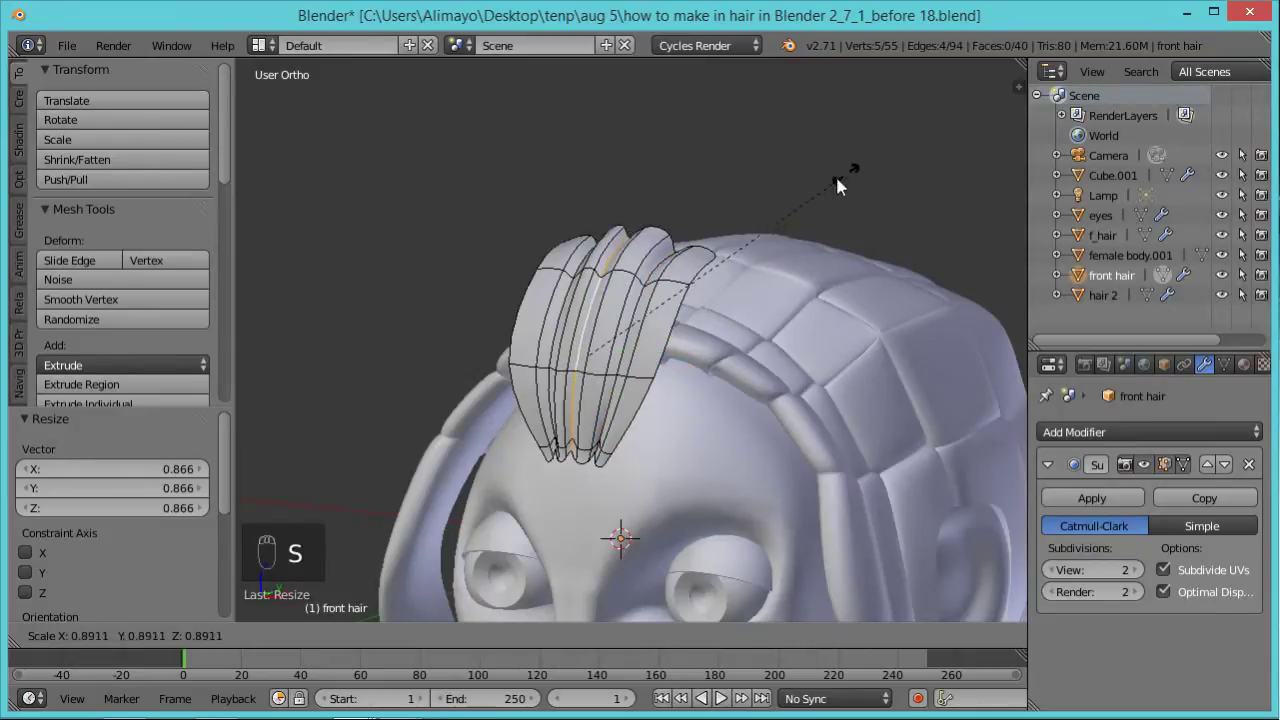
click(826, 186)
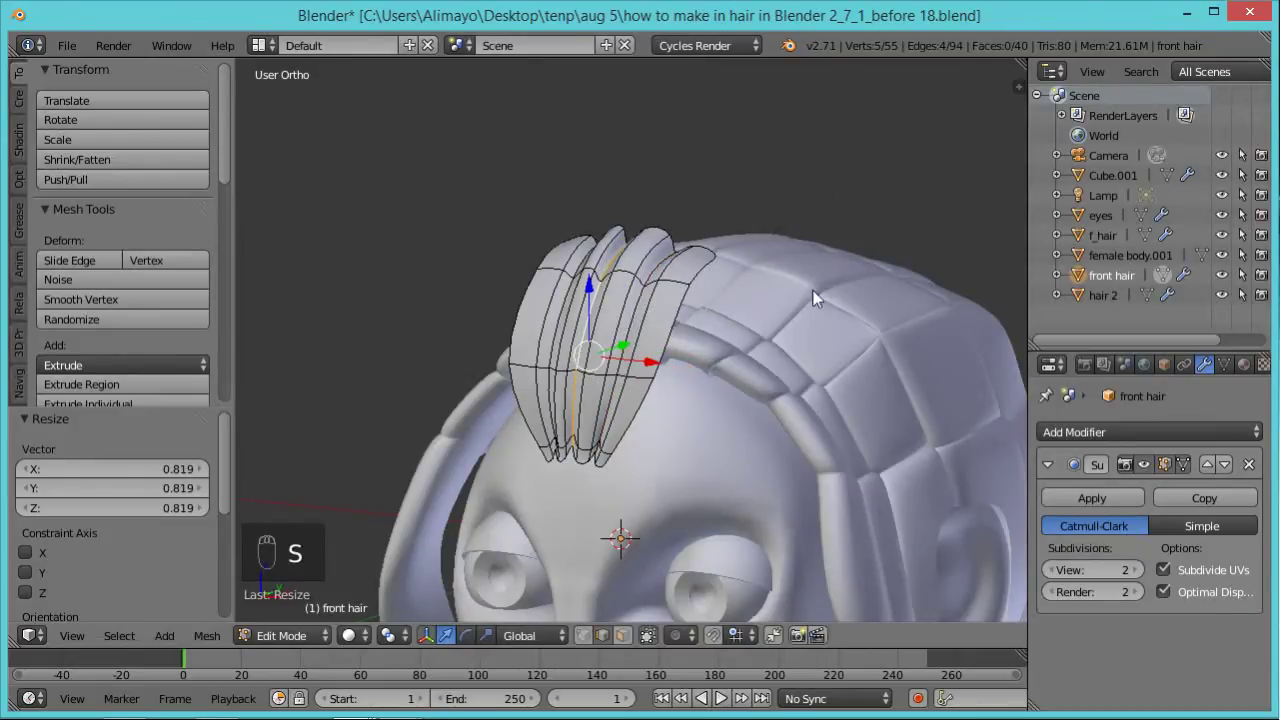
key(Tab)
middle_drag(702, 340, 690, 245)
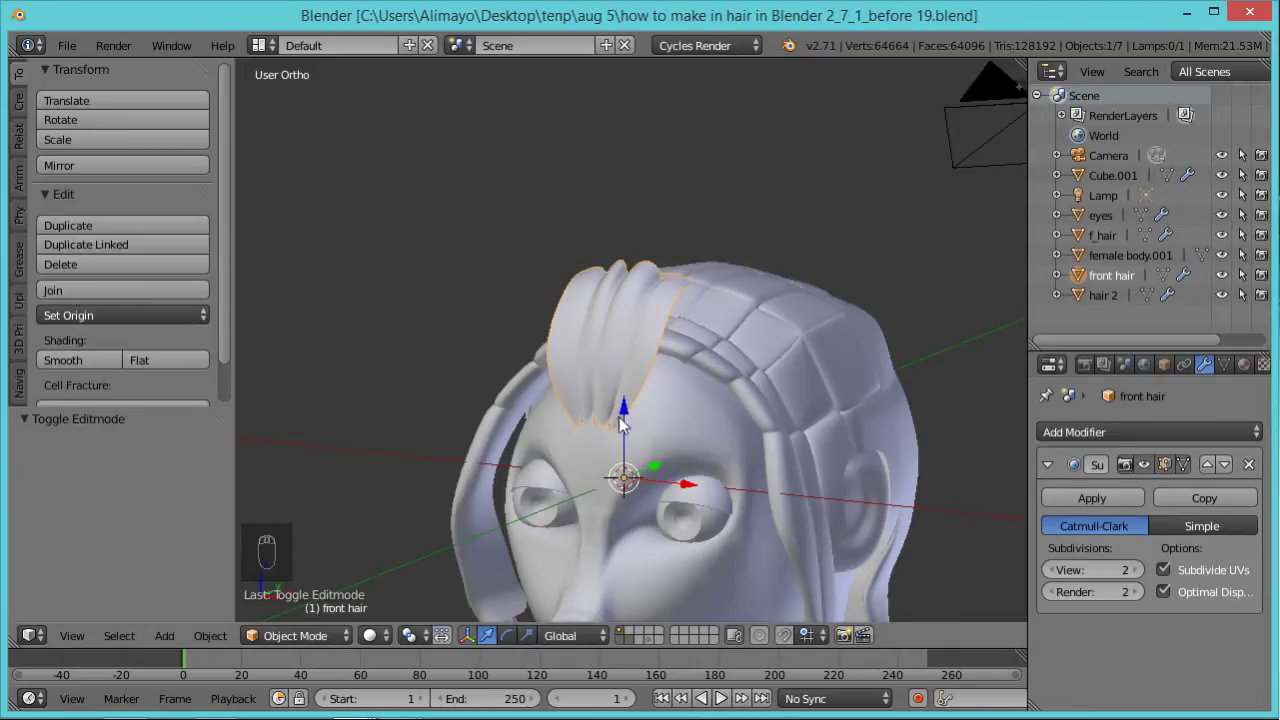
drag(619, 414, 625, 475)
middle_drag(750, 516, 670, 513)
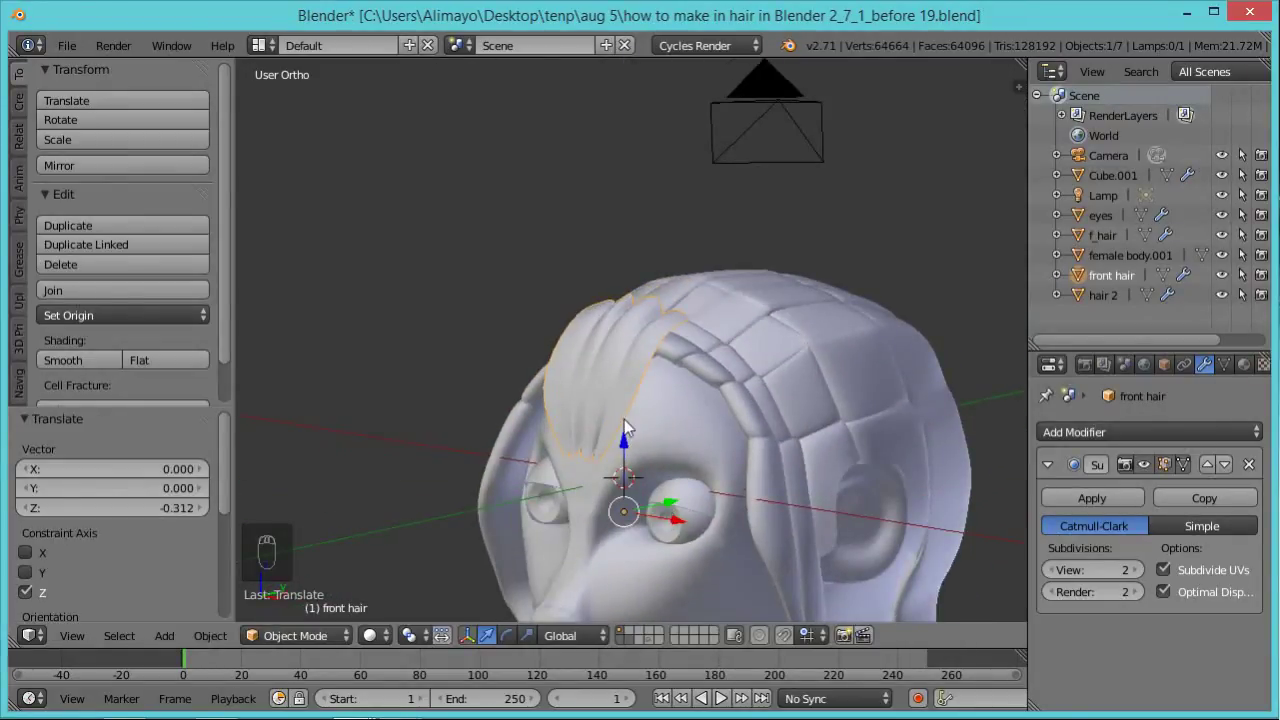
drag(627, 452, 619, 407)
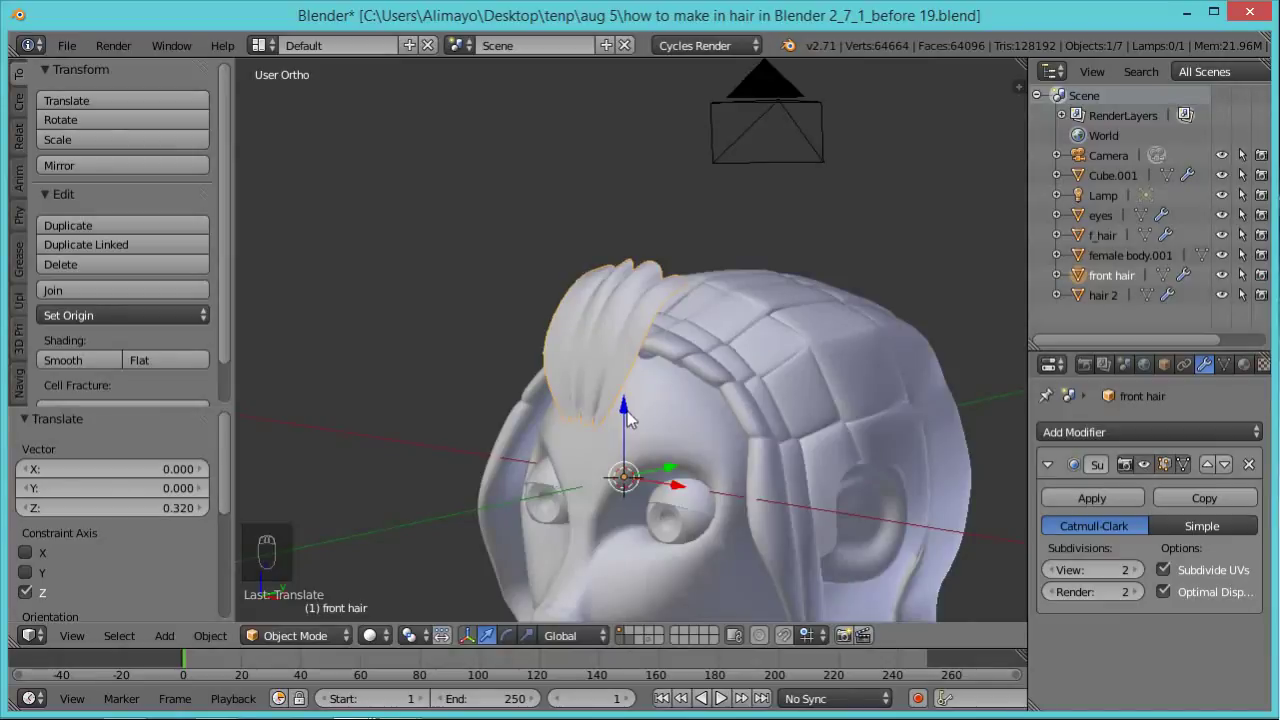
Set the front hair's origin to its geometry, then lower it onto the forehead and shift it -0.218 along Y.
click(207, 636)
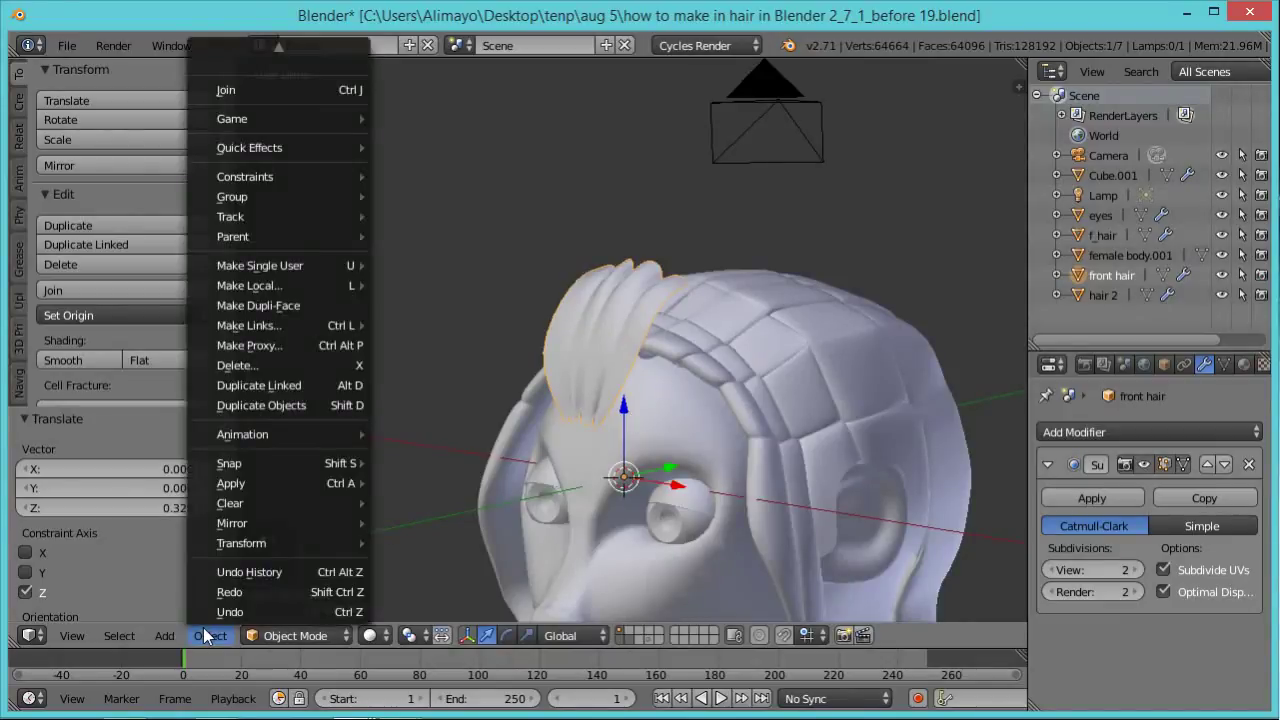
mouse_move(272, 543)
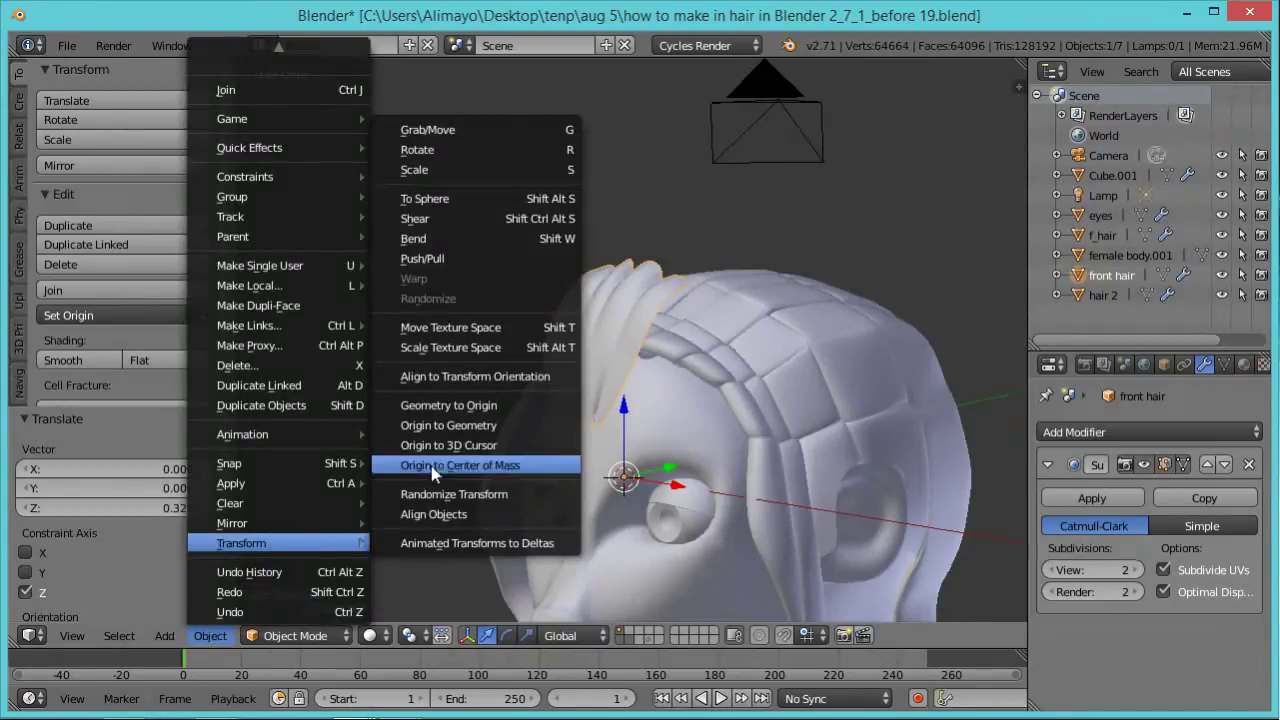
click(439, 427)
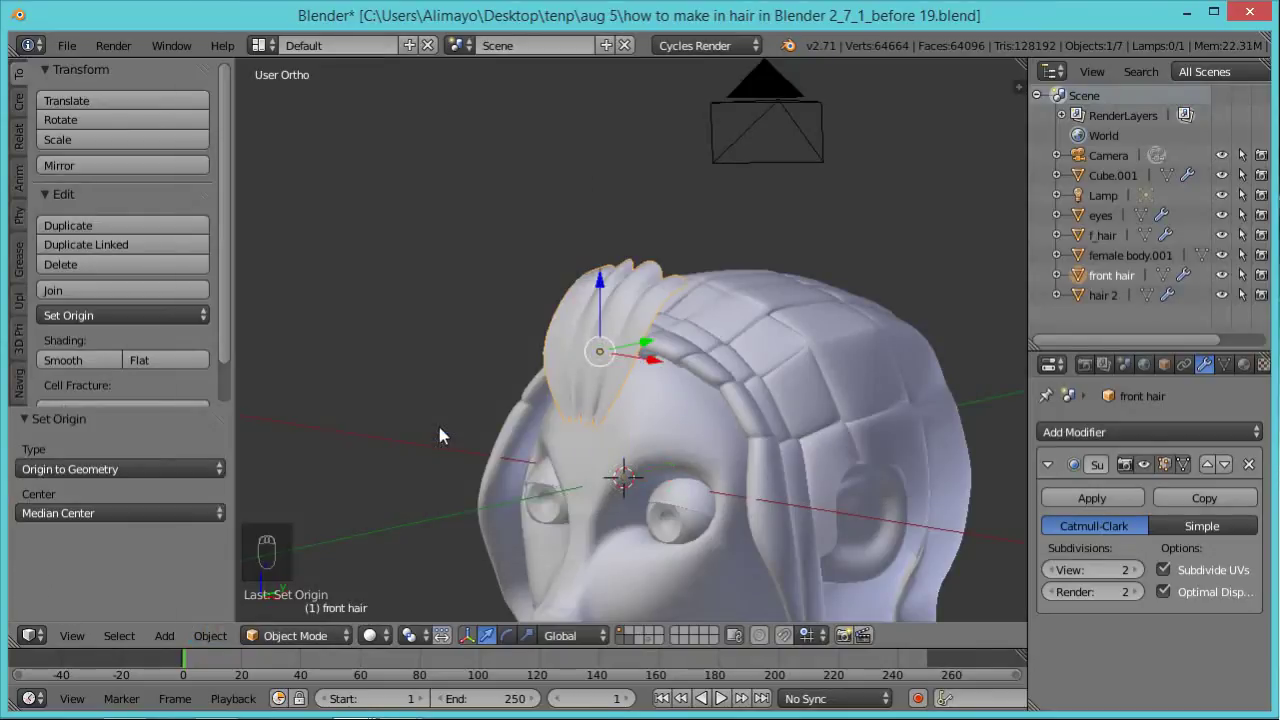
drag(601, 285, 599, 337)
middle_drag(708, 396, 620, 390)
drag(670, 404, 645, 407)
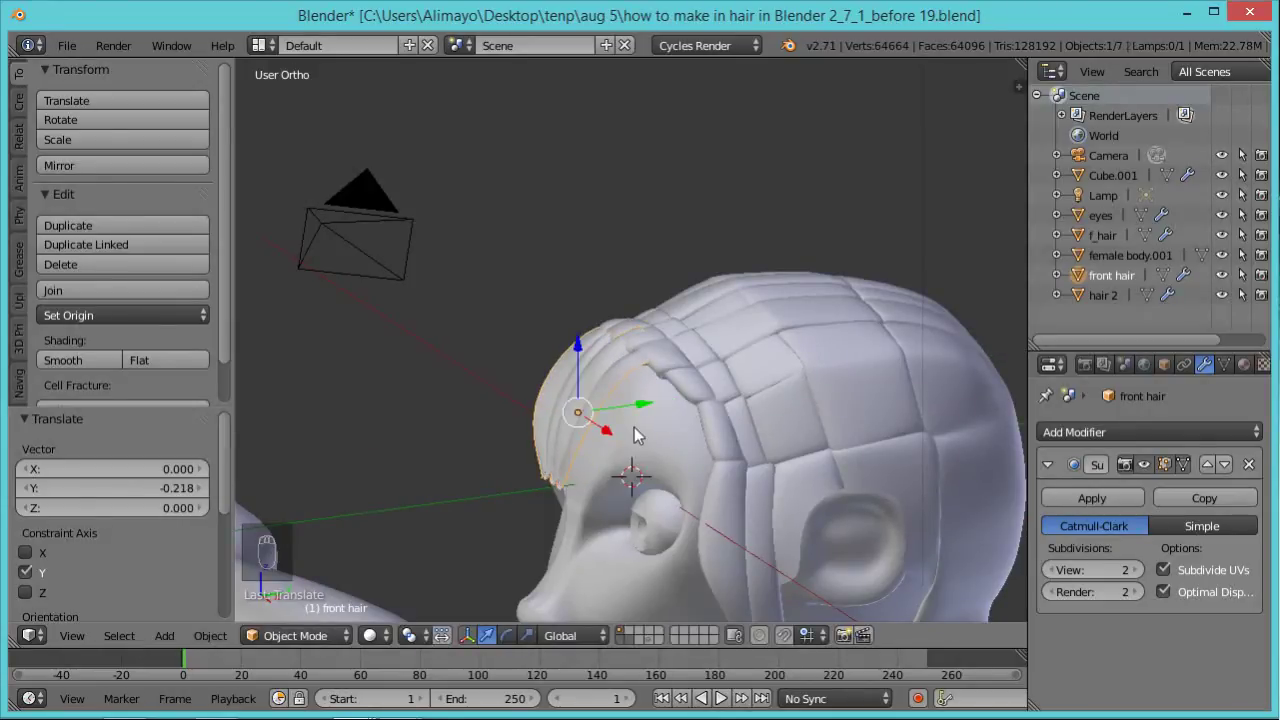
In Edit Mode, scale the whole front hair mesh by 2.029 along Y and rotate it 8.962° about X.
key(Tab)
key(a)
key(a)
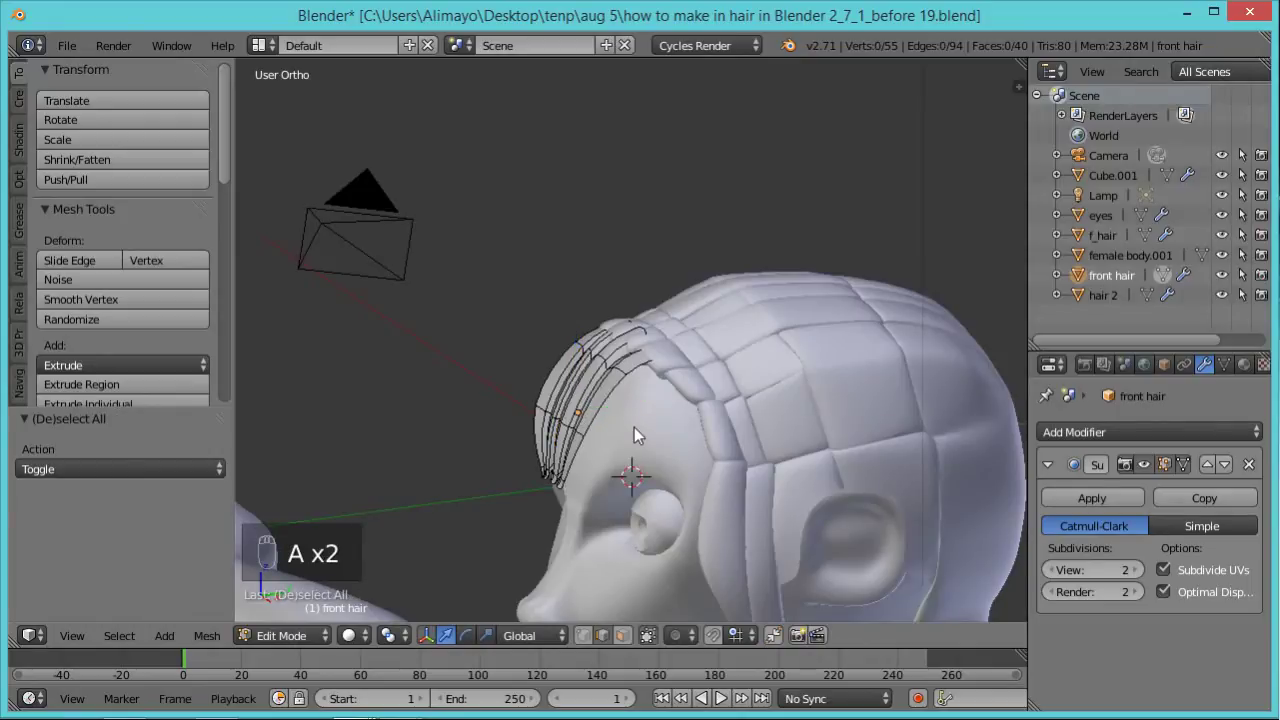
key(a)
key(s)
key(y)
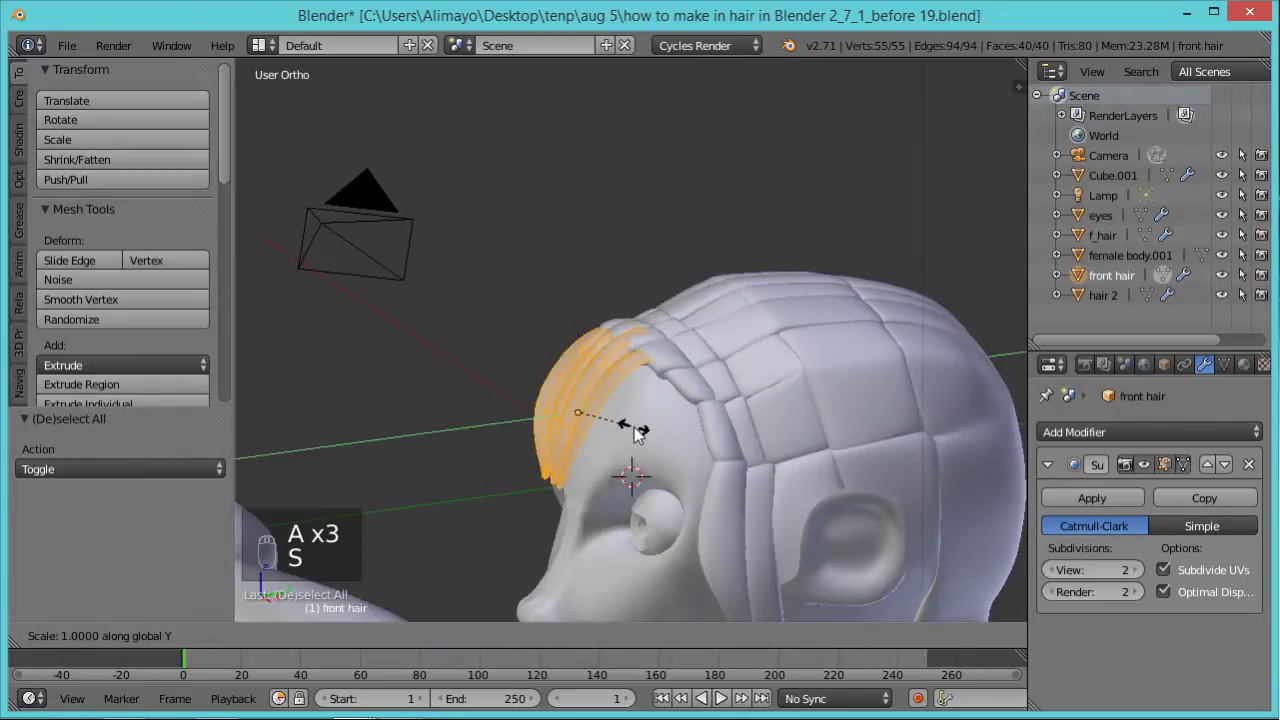
click(687, 455)
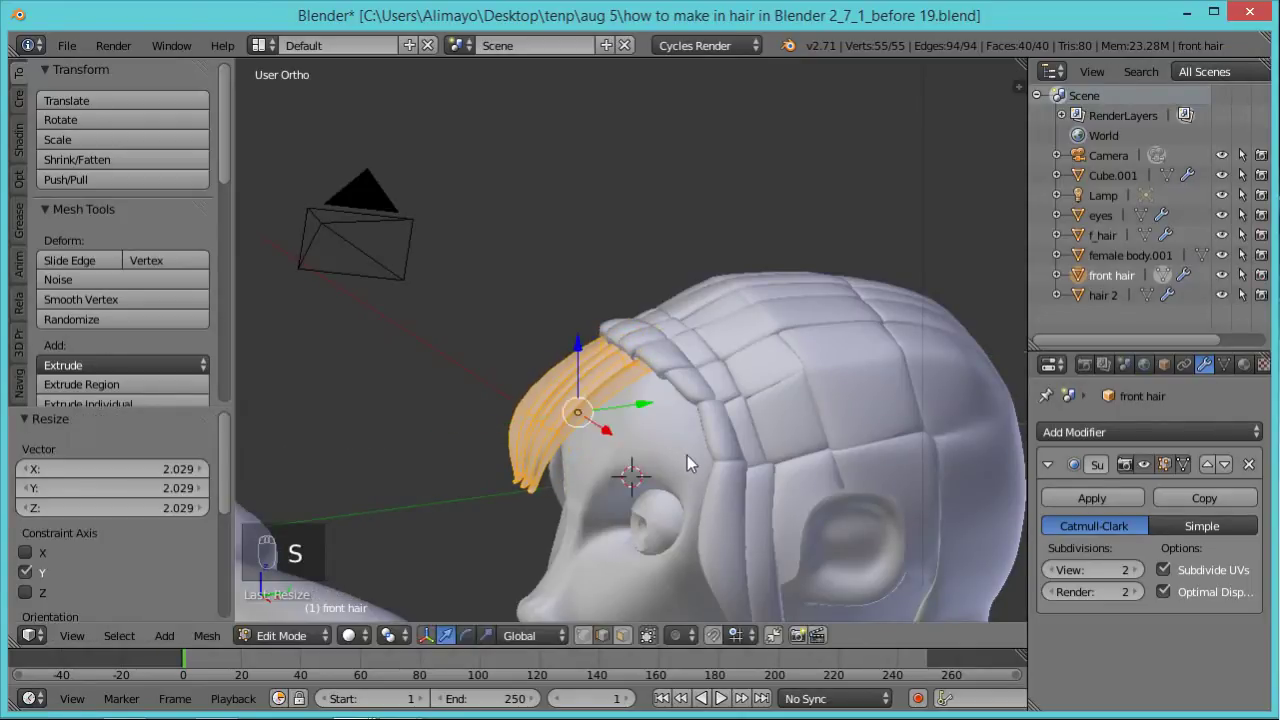
key(r)
key(x)
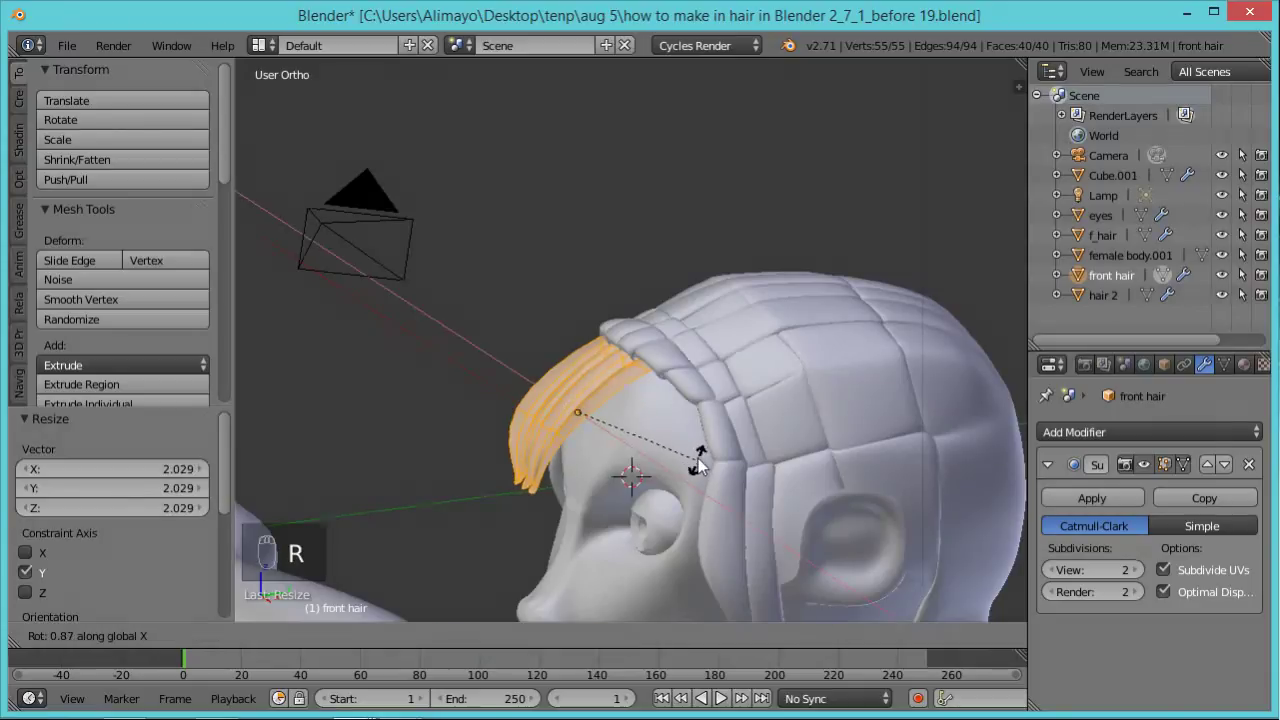
click(702, 450)
Move the front hair mesh forward along Y and lower it by 0.149 along Z.
middle_drag(663, 477, 647, 397)
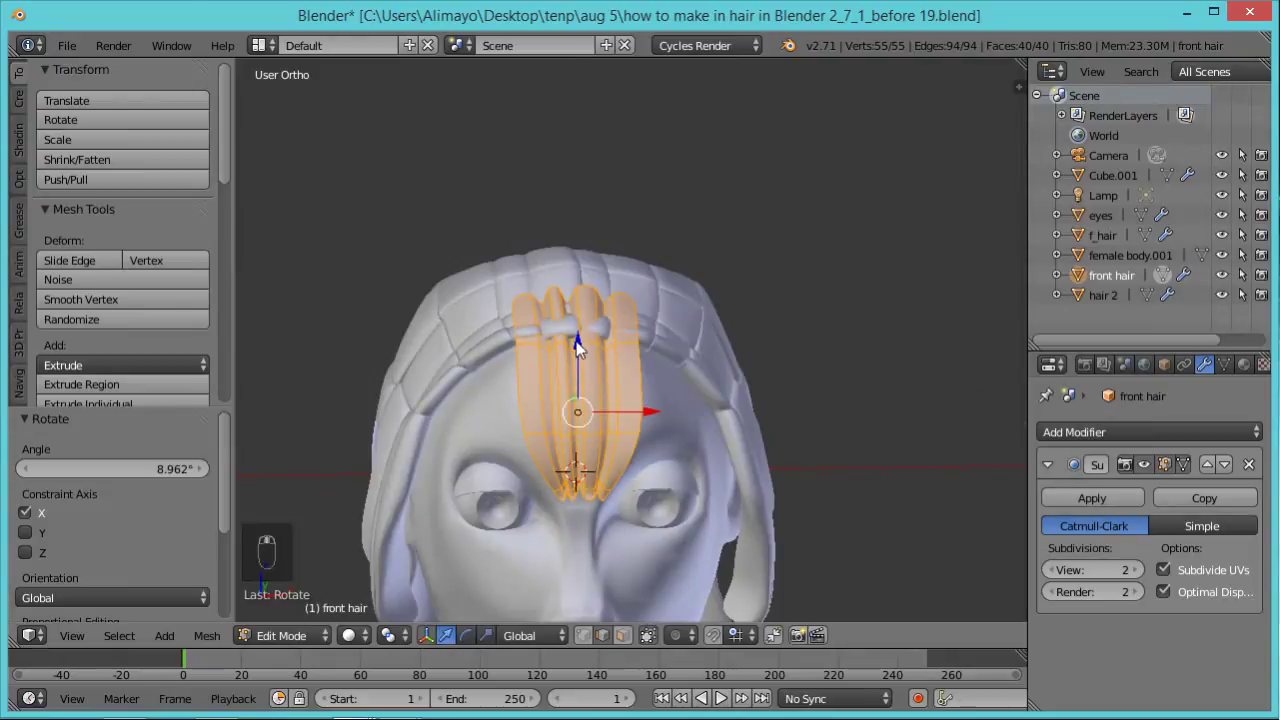
middle_drag(541, 423, 596, 403)
key(g)
key(y)
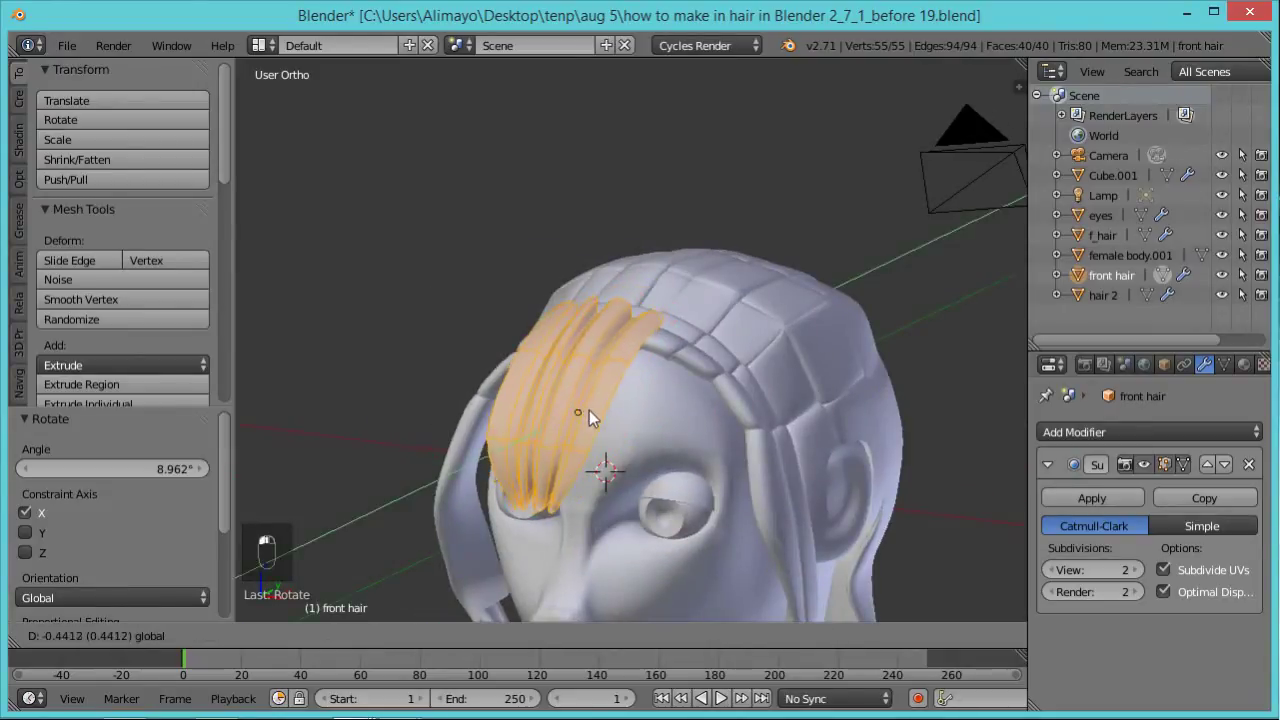
click(569, 366)
key(g)
key(z)
click(561, 372)
Rotate the front hair mesh 12.674° about X and move it down 0.308 along Z to tuck it under the headband.
middle_drag(537, 418, 711, 448)
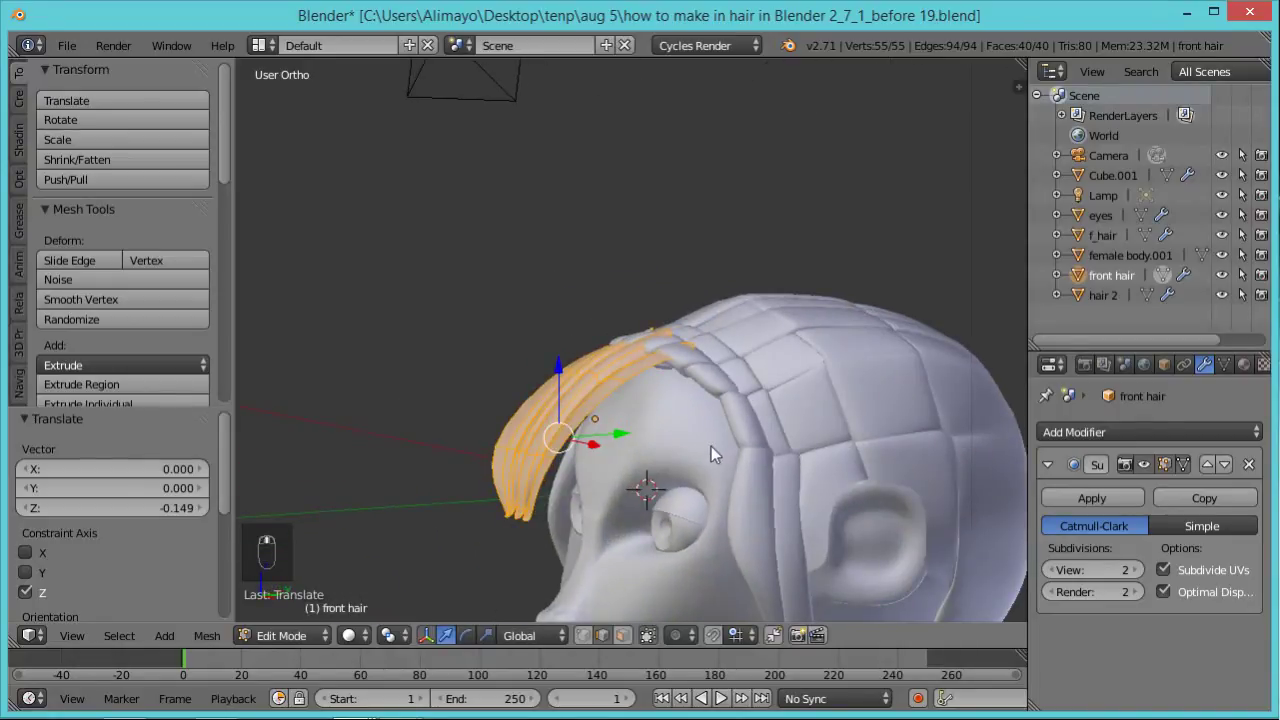
key(r)
key(x)
click(706, 416)
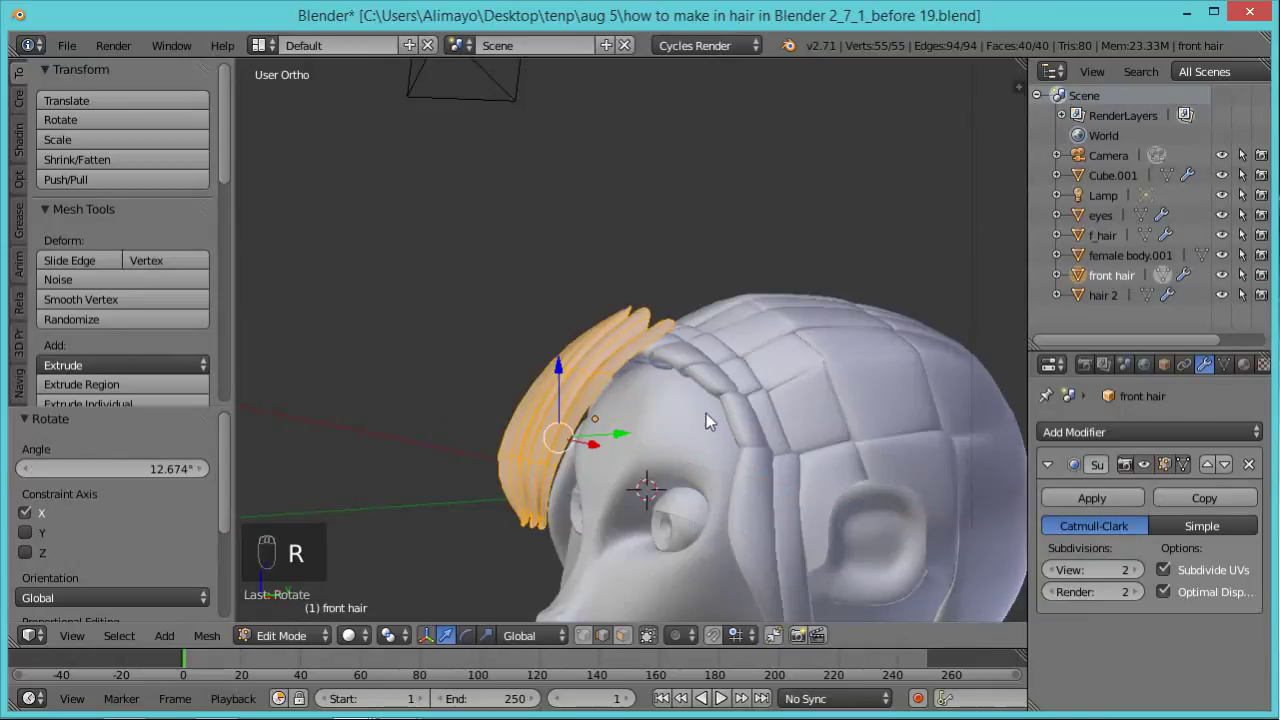
key(g)
key(z)
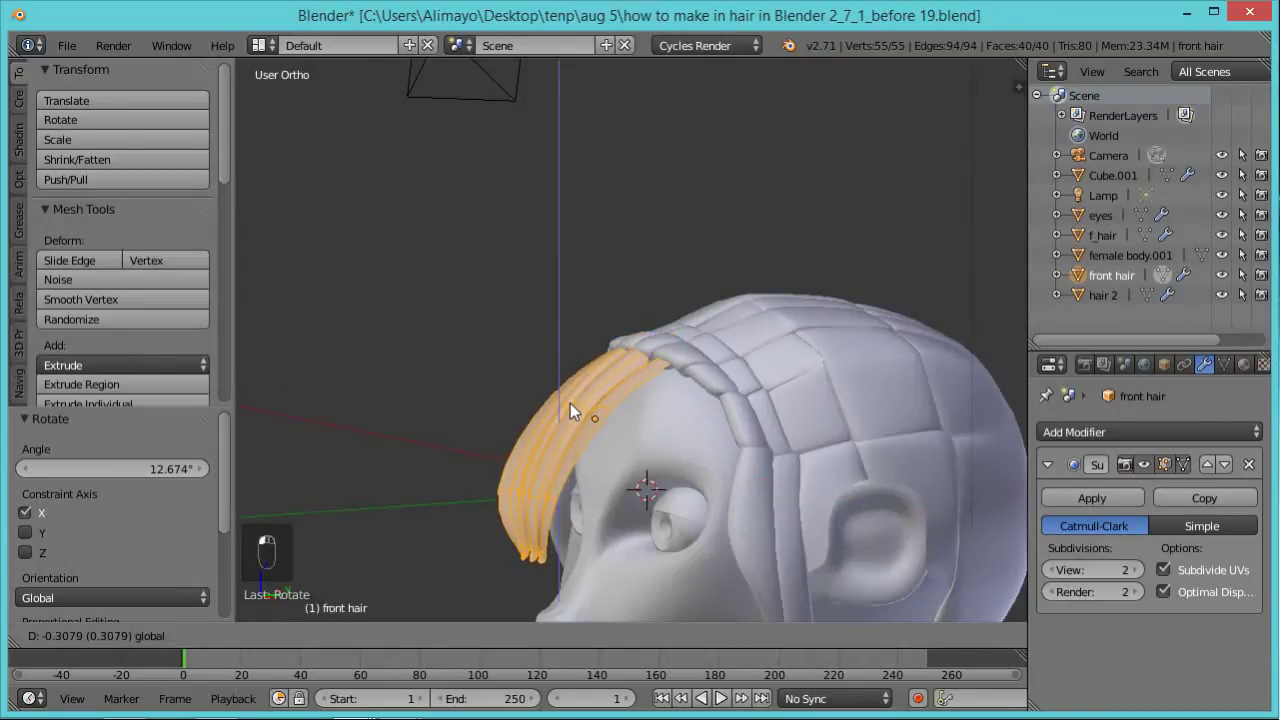
click(570, 403)
Switch the front hair to Sculpt Mode, try a short Grab stroke on its outer edge and turn off X mirror symmetry.
middle_drag(550, 518, 624, 519)
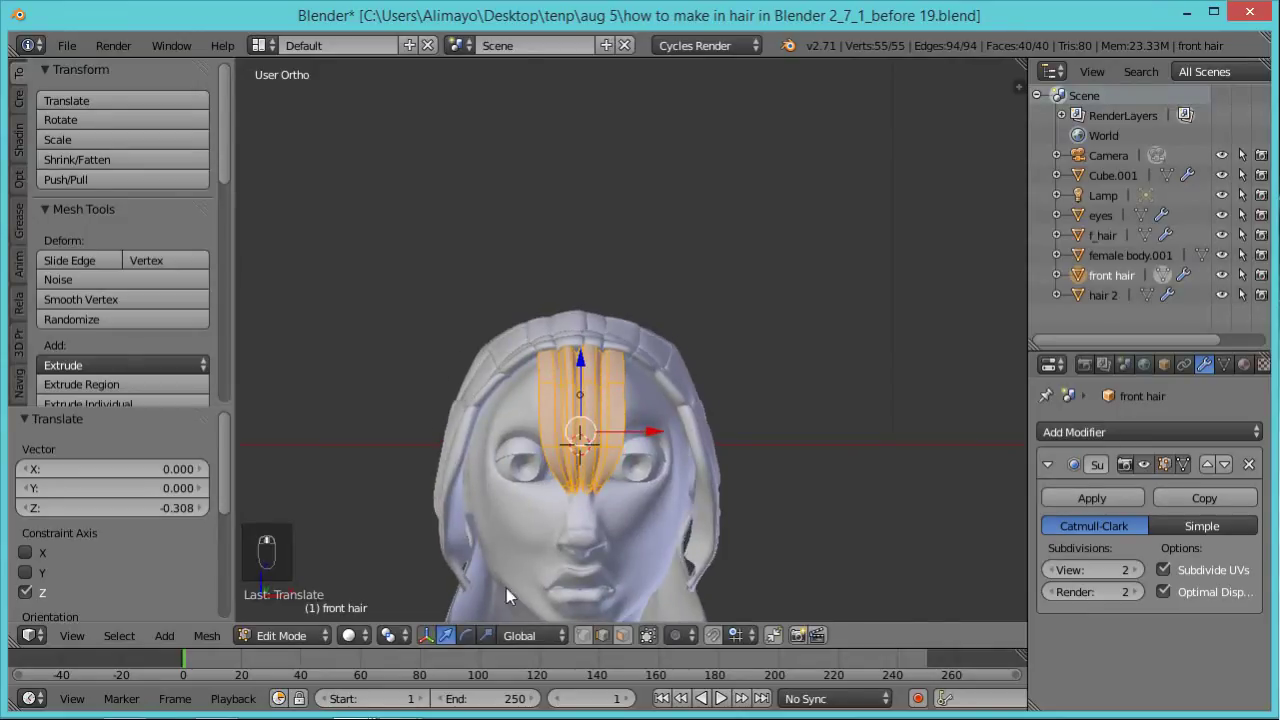
click(316, 638)
click(300, 570)
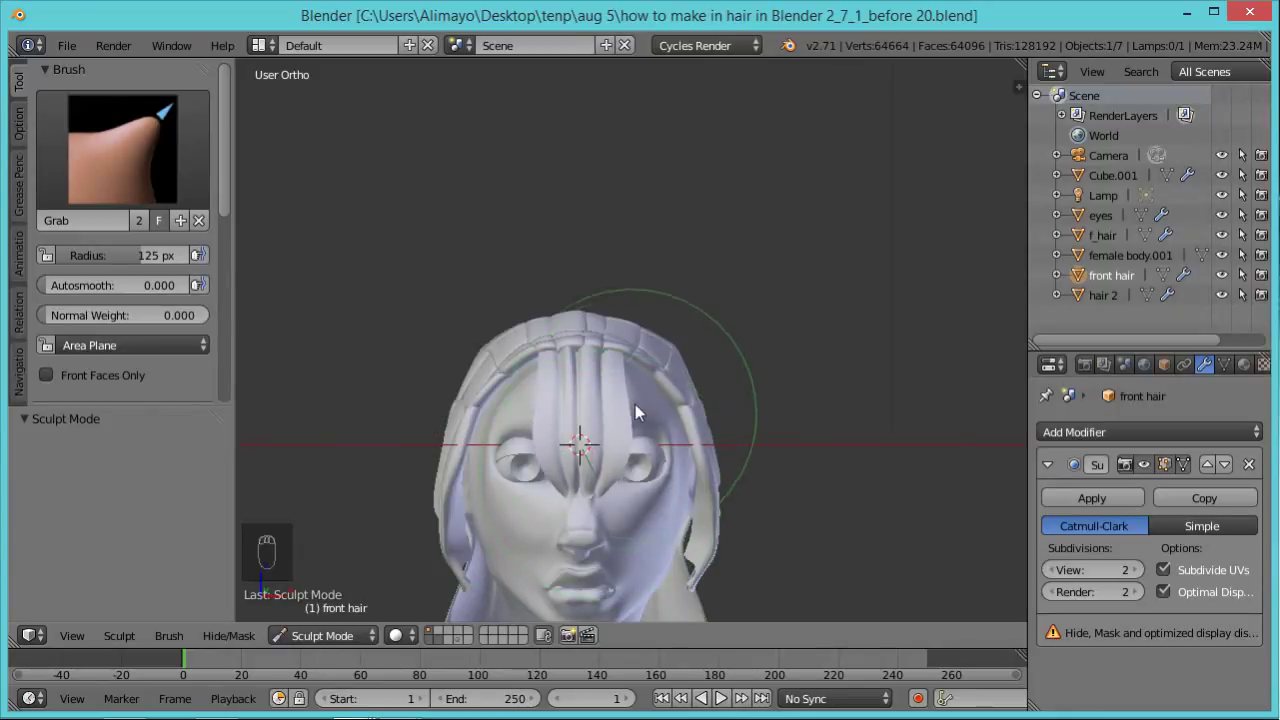
drag(632, 396, 627, 404)
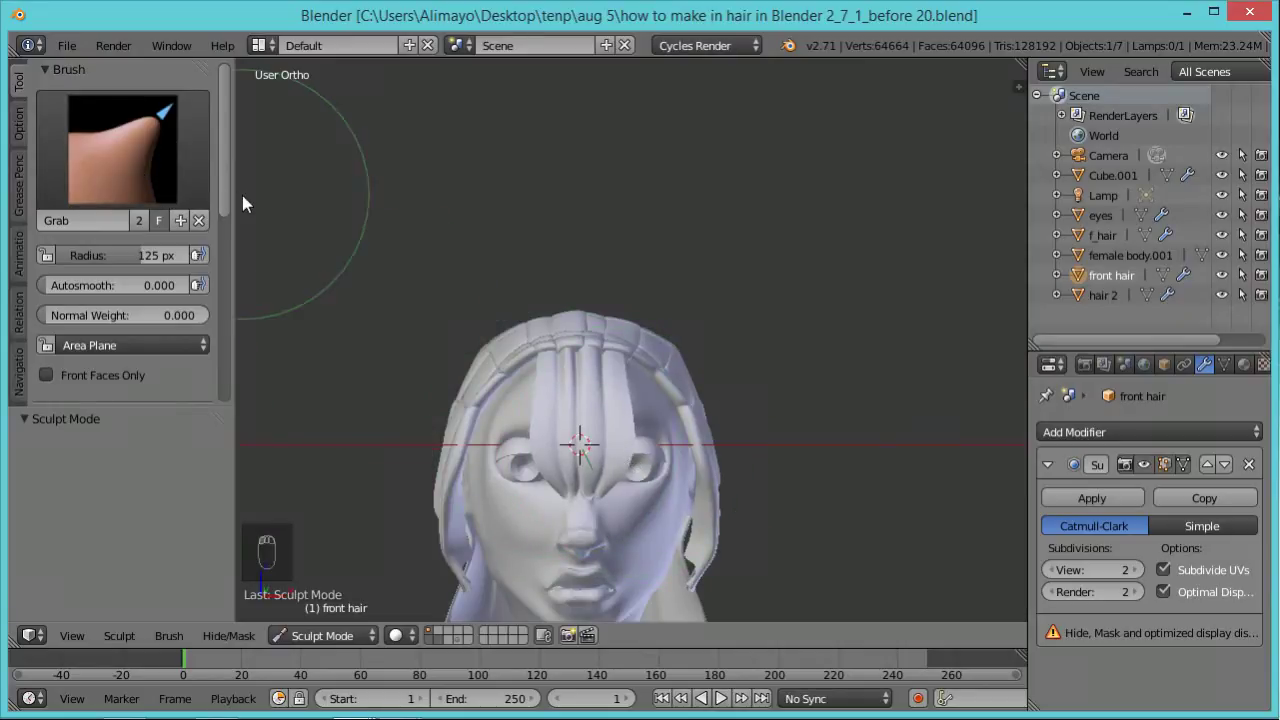
drag(223, 201, 193, 347)
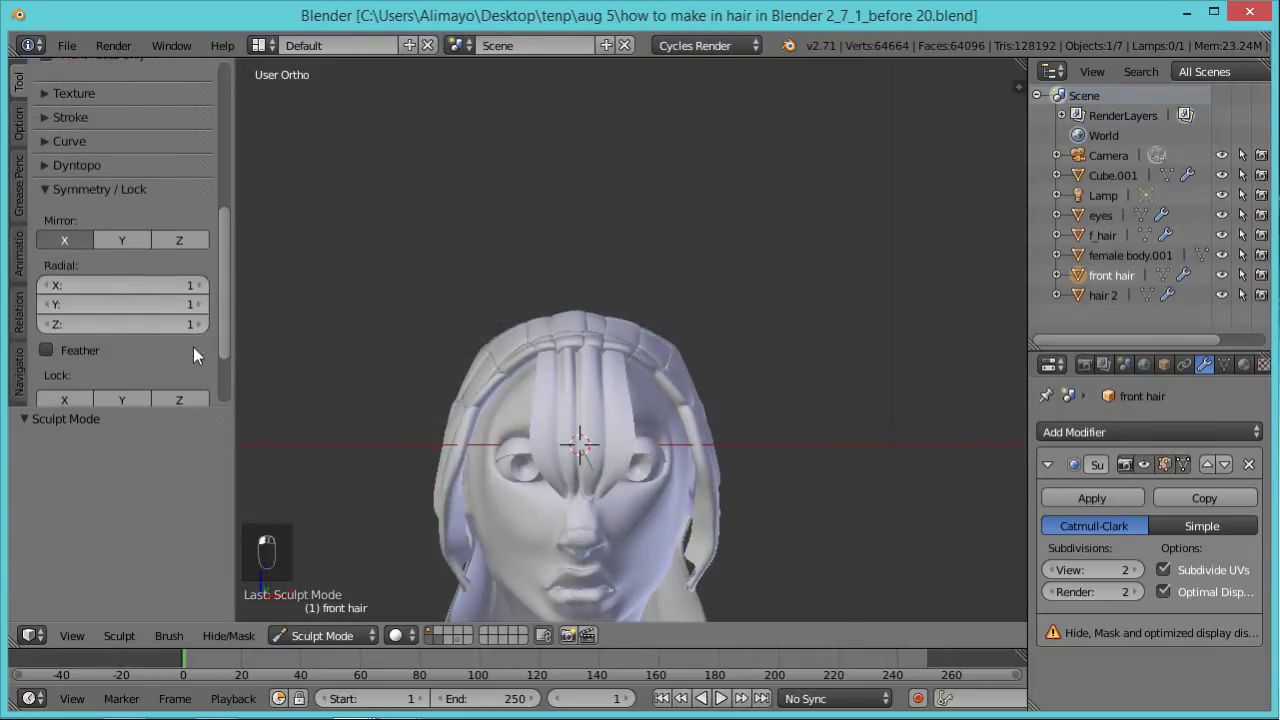
click(71, 239)
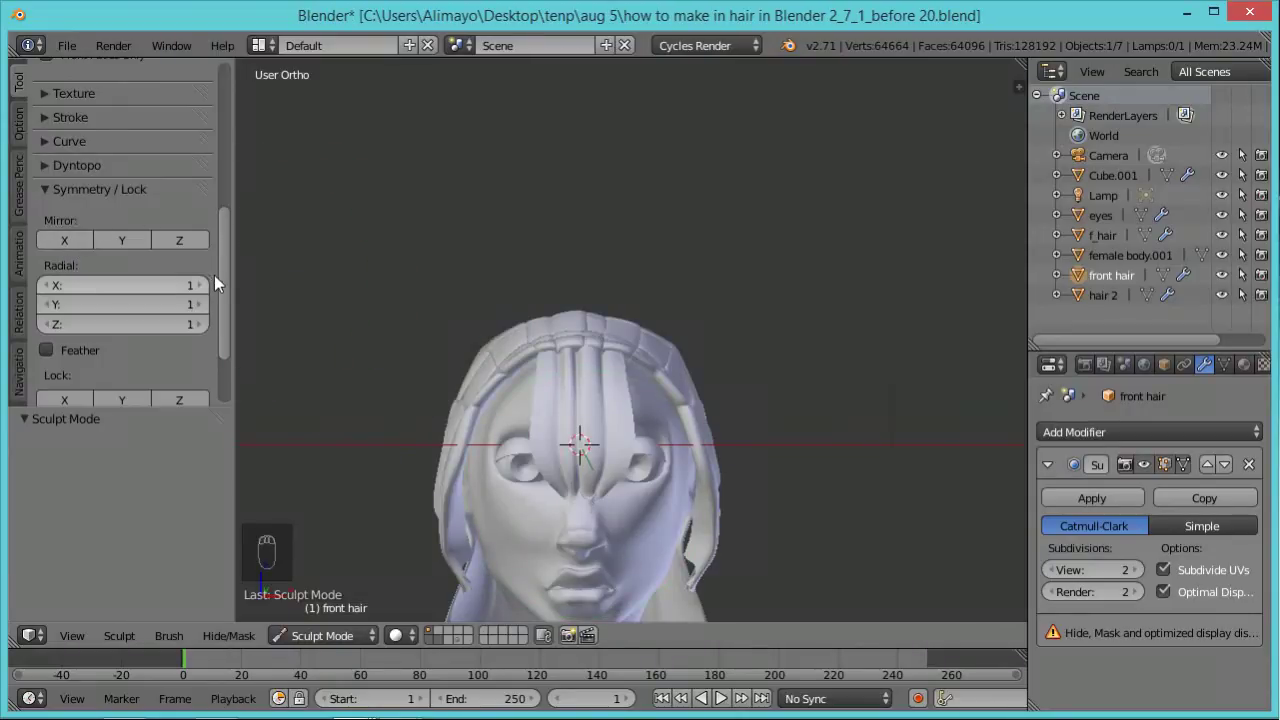
drag(225, 276, 226, 127)
Sweep the front hair's lower end sideways over the character's left eye with the Grab brush and save an incremented copy ending in "before 21.blend".
mouse_move(577, 492)
mouse_down()
mouse_move(619, 497)
mouse_move(661, 456)
mouse_move(625, 491)
mouse_move(658, 489)
mouse_move(640, 497)
mouse_up()
middle_drag(711, 551, 630, 489)
mouse_move(630, 489)
mouse_down()
mouse_move(670, 504)
mouse_move(616, 515)
mouse_up()
mouse_move(616, 515)
middle_down()
mouse_move(904, 577)
mouse_move(886, 586)
mouse_move(700, 408)
middle_up()
drag(625, 392, 626, 387)
mouse_move(808, 472)
middle_down()
mouse_move(849, 449)
mouse_move(734, 466)
mouse_move(746, 469)
middle_up()
scroll(732, 469, up, 2)
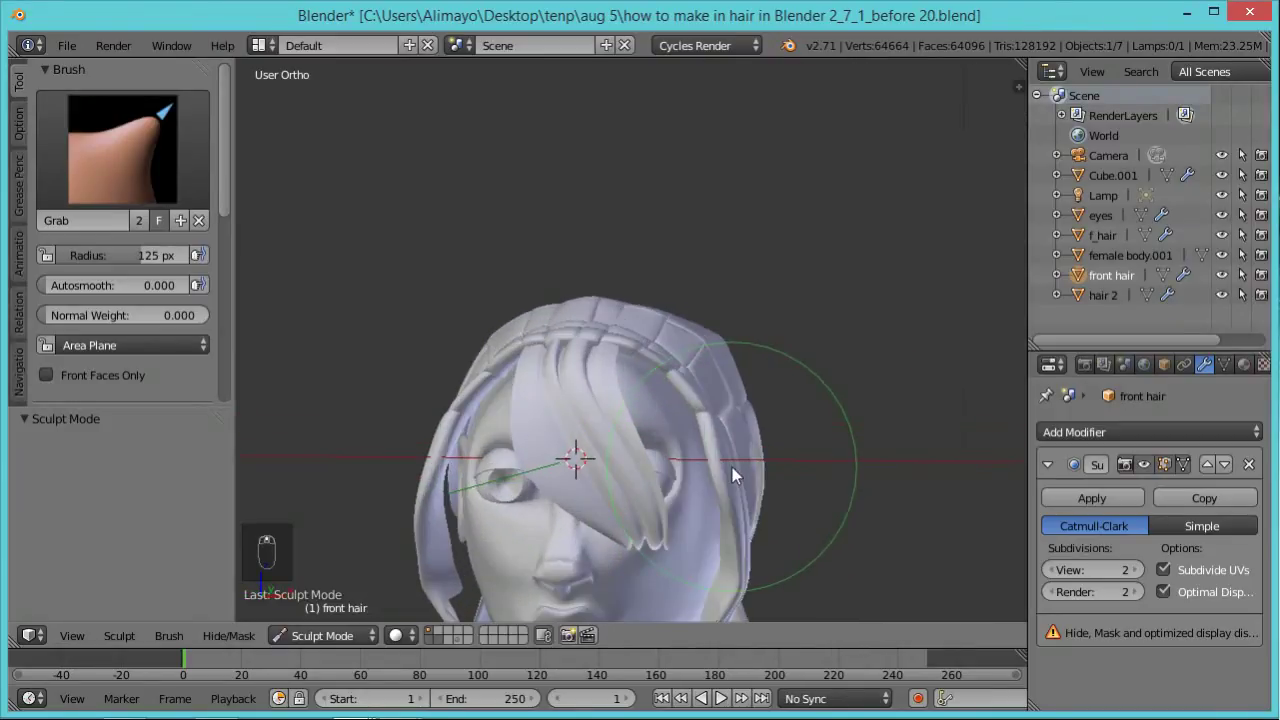
scroll(732, 469, down, 2)
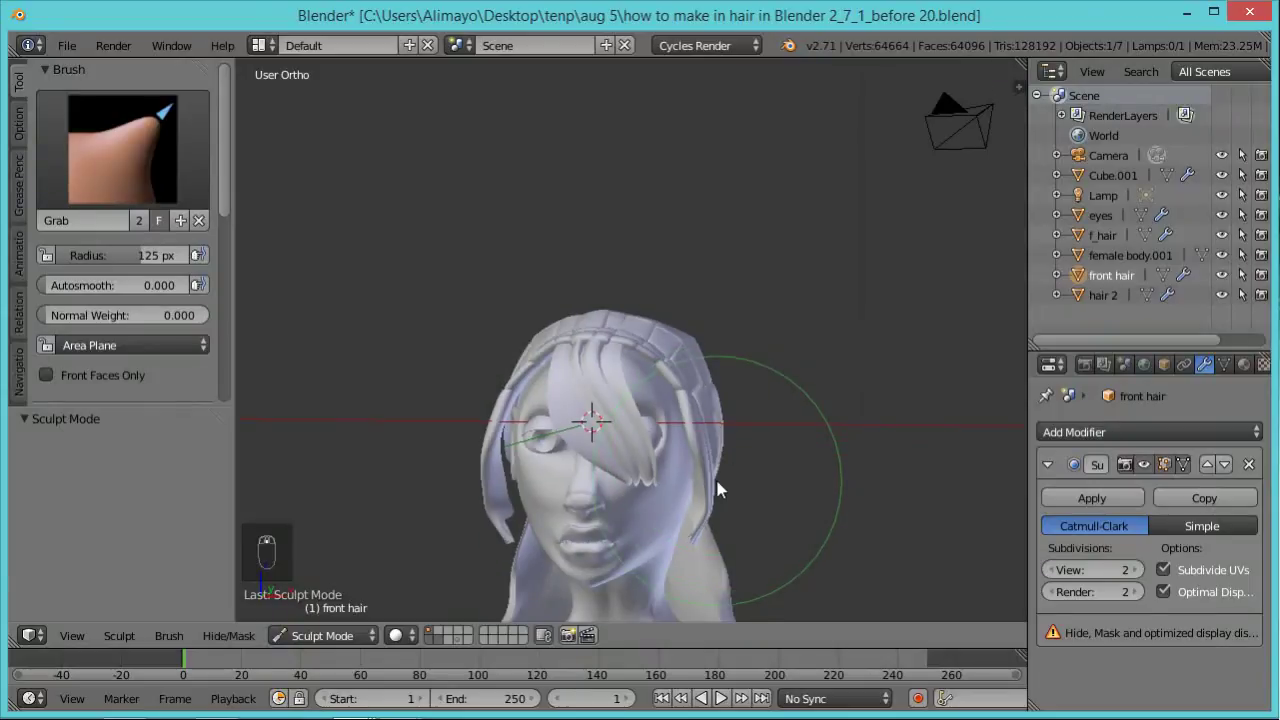
key(ctrl+alt+s)
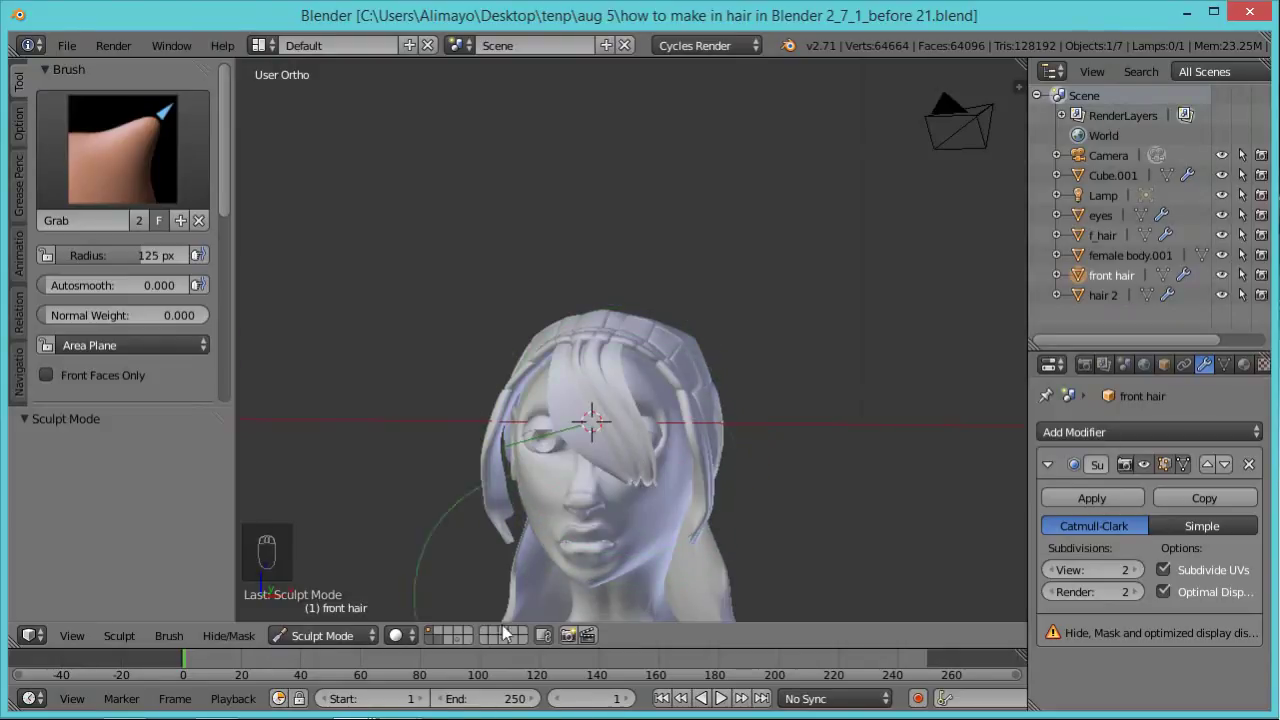
Return to Edit Mode, scale the whole front hair mesh down and reposition it on the forehead, moving it 0.130 along Y.
click(370, 636)
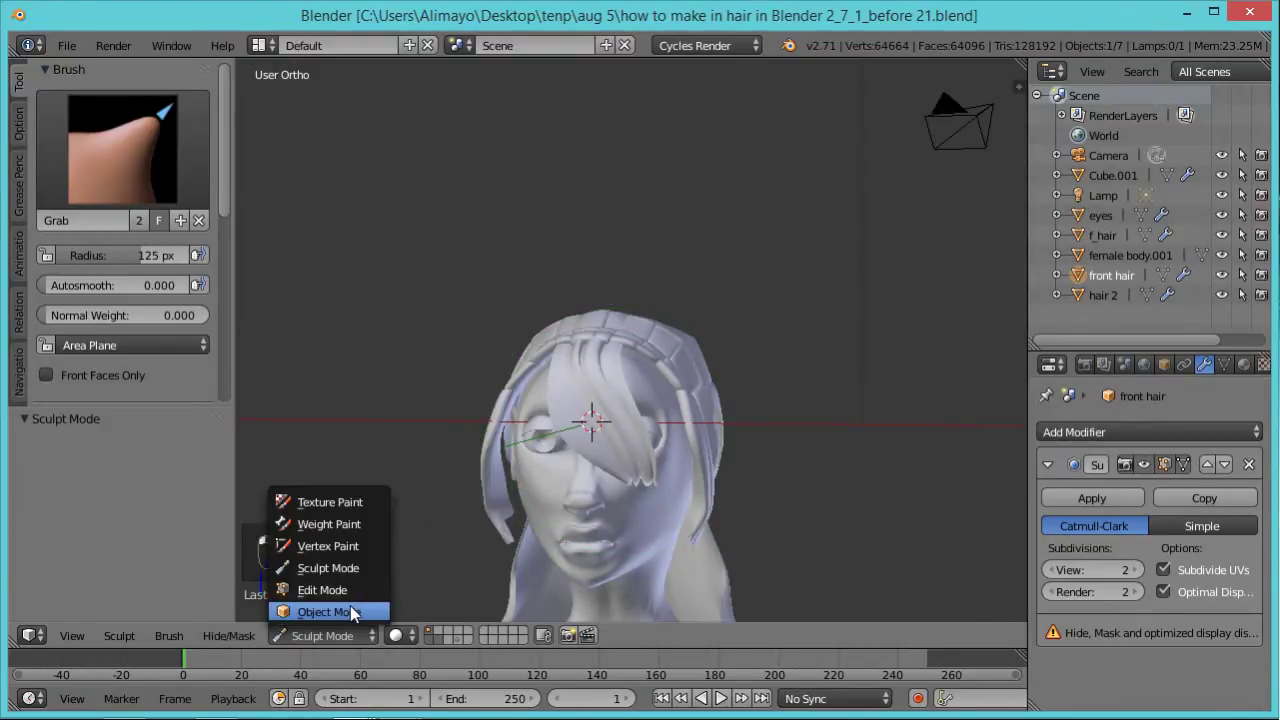
click(335, 590)
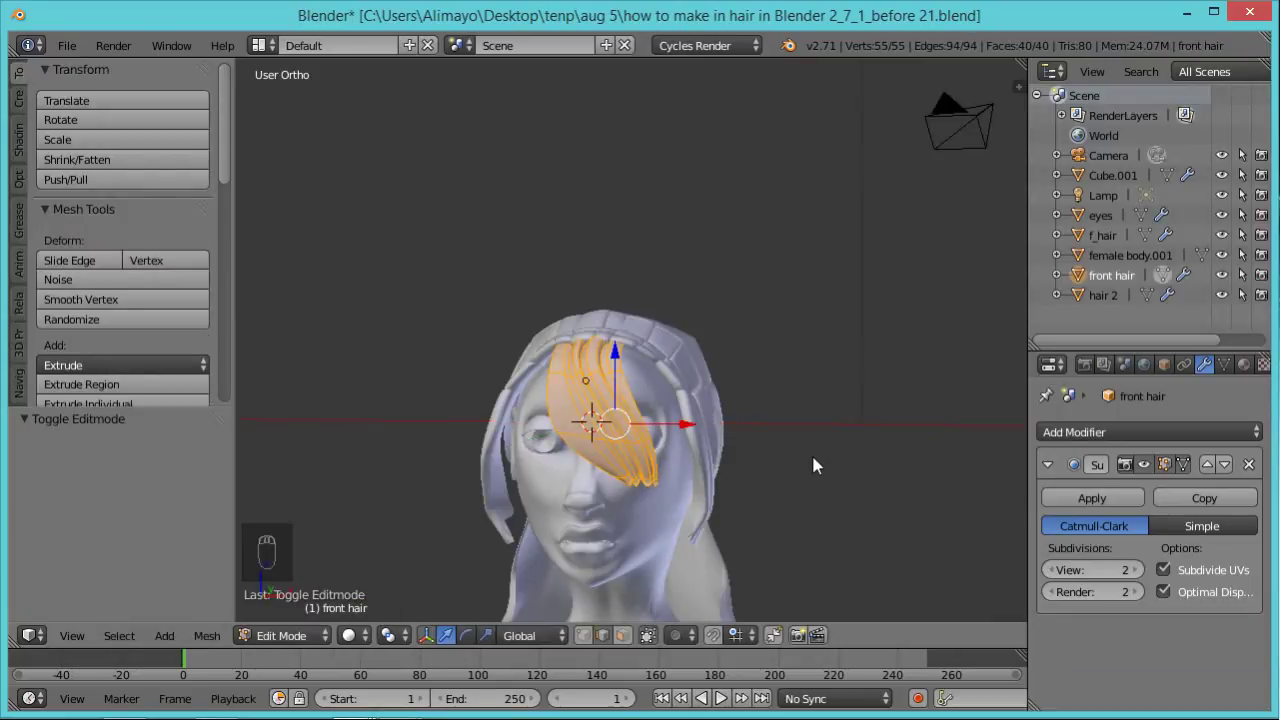
key(s)
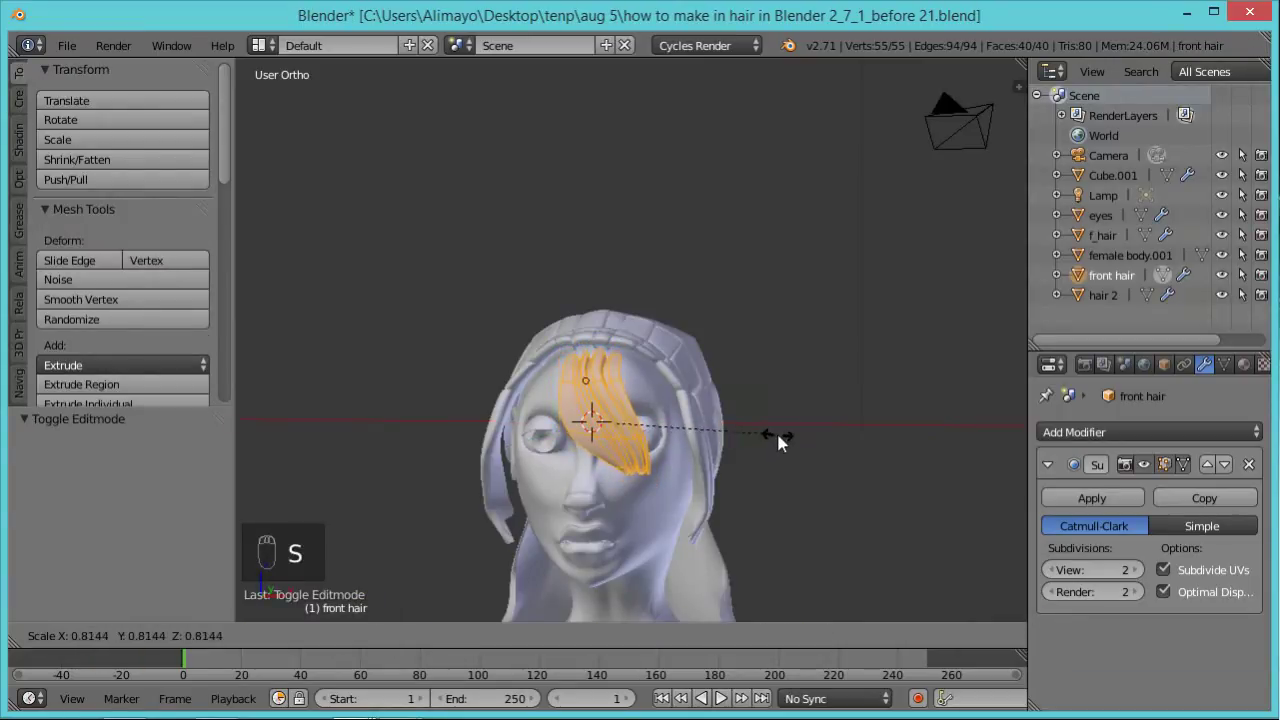
click(768, 436)
drag(619, 353, 618, 333)
drag(686, 414, 664, 406)
middle_drag(691, 424, 560, 440)
drag(662, 401, 700, 412)
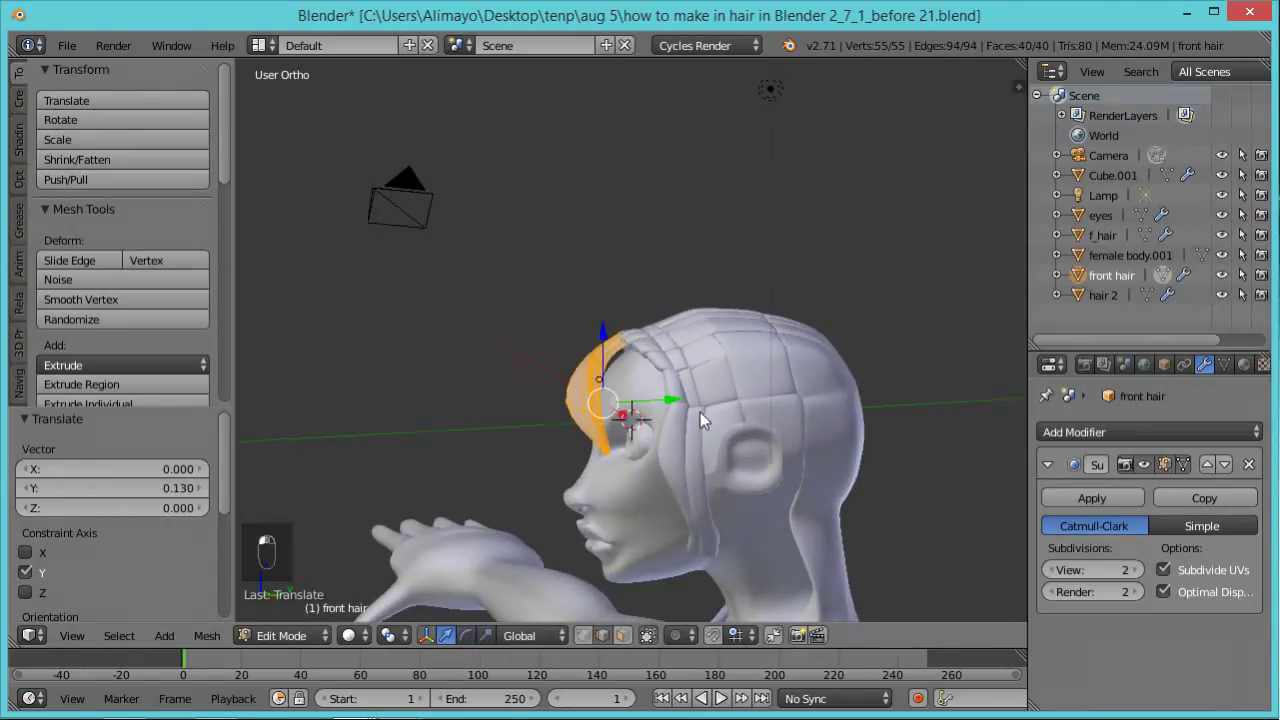
Rotate the front hair mesh about X, shift it slightly sideways and raise it 0.125 along Z to meet the headband.
key(r)
key(x)
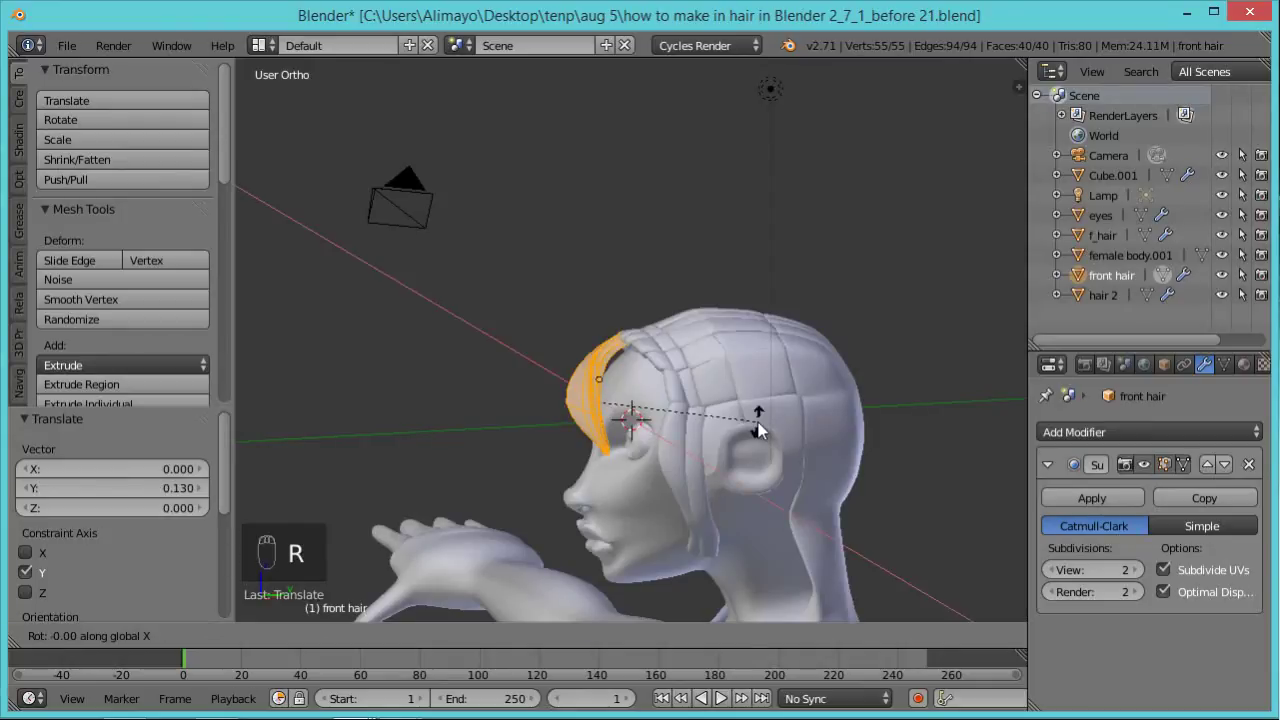
click(707, 456)
middle_drag(615, 490, 895, 486)
drag(672, 405, 665, 400)
drag(603, 334, 607, 330)
Check the front hair's fit against the forehead, add a Solidify modifier to it and bring up the modifier's thickness settings.
middle_drag(740, 430, 671, 414)
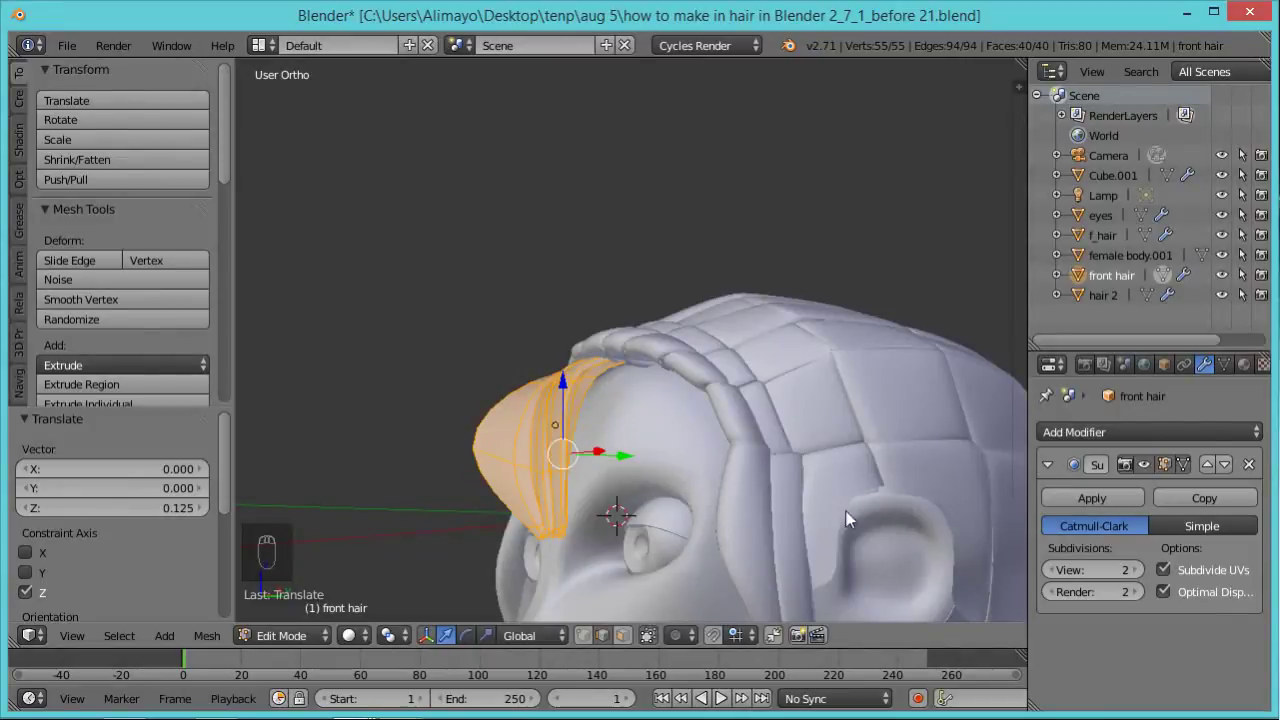
middle_drag(623, 412, 783, 456)
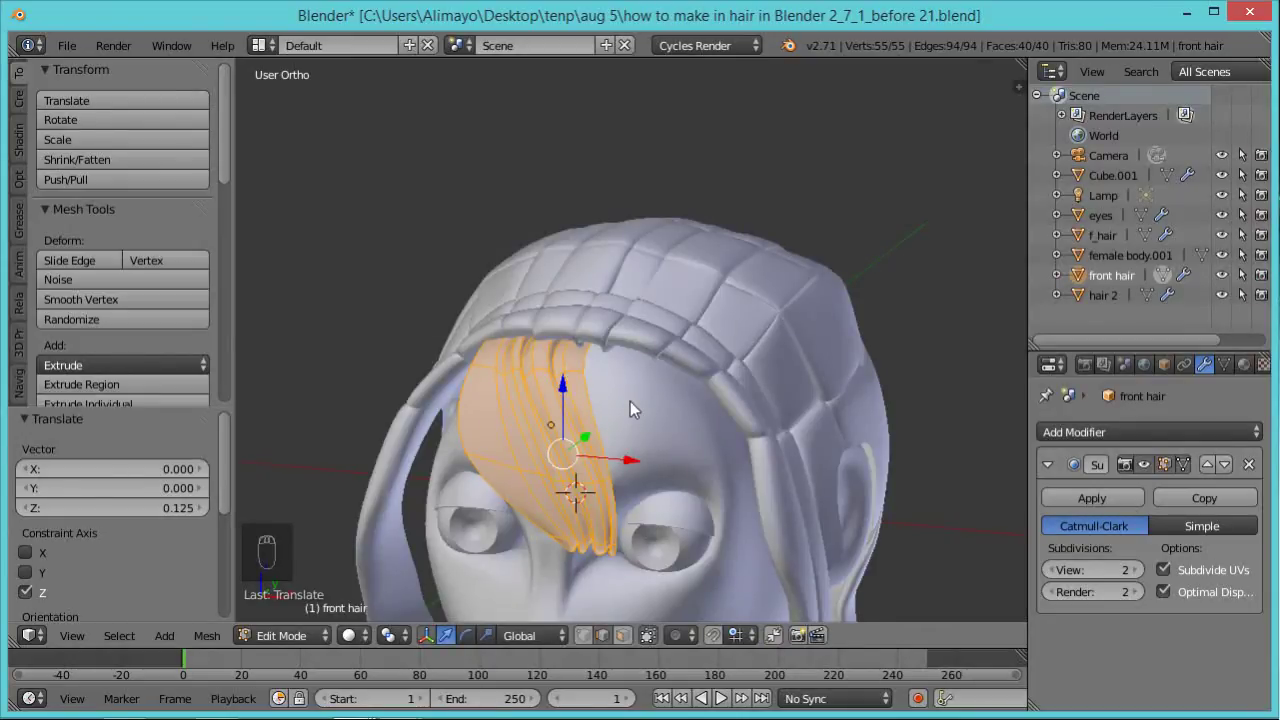
middle_drag(677, 463, 757, 438)
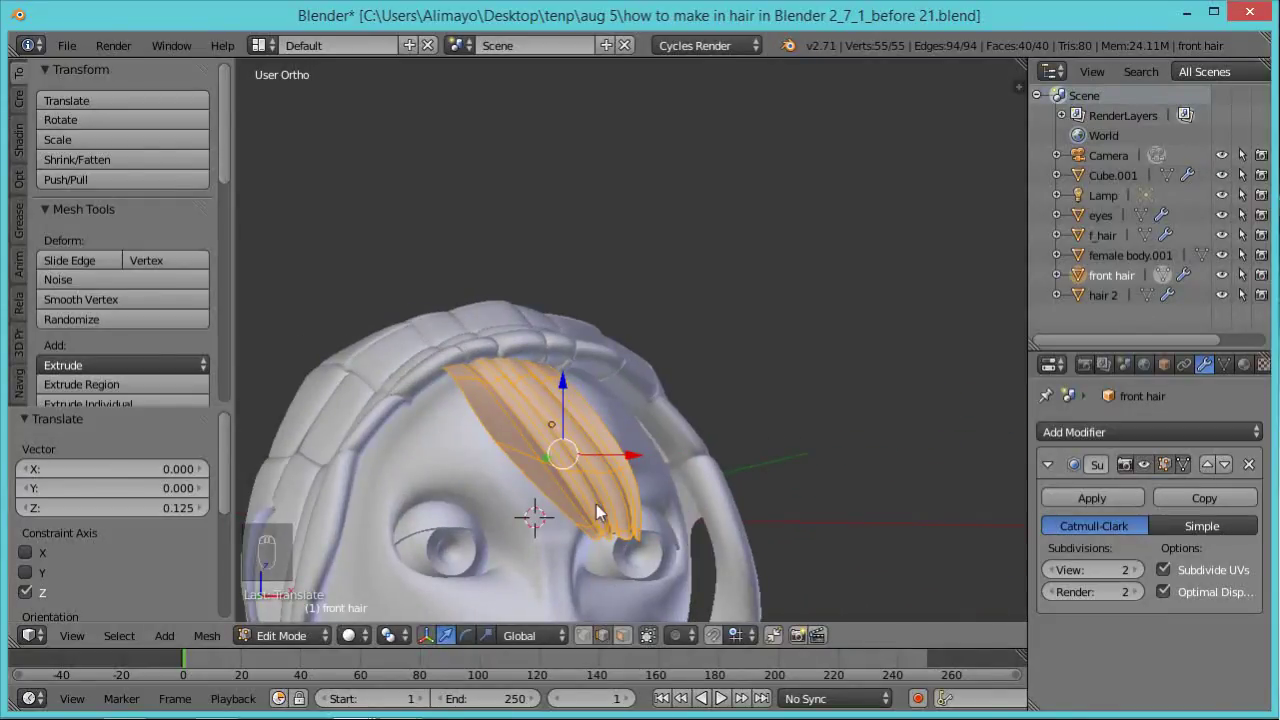
middle_drag(538, 473, 541, 423)
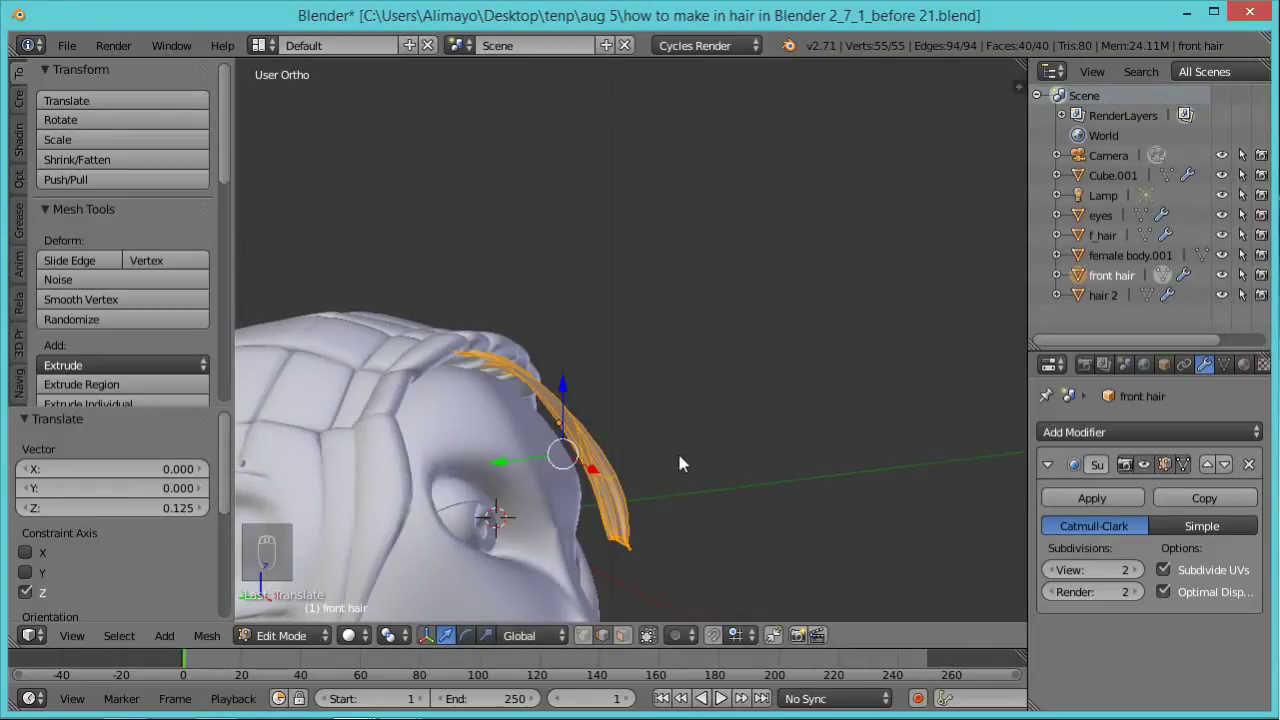
middle_drag(679, 463, 688, 463)
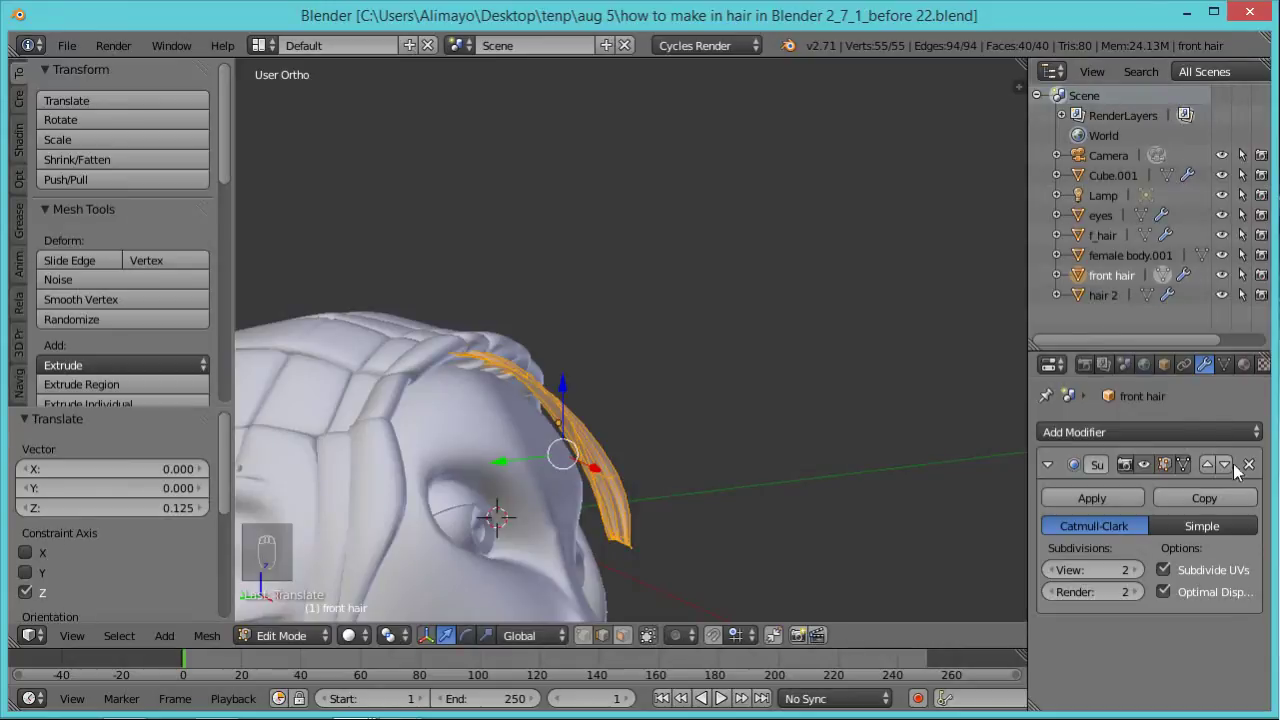
click(1252, 432)
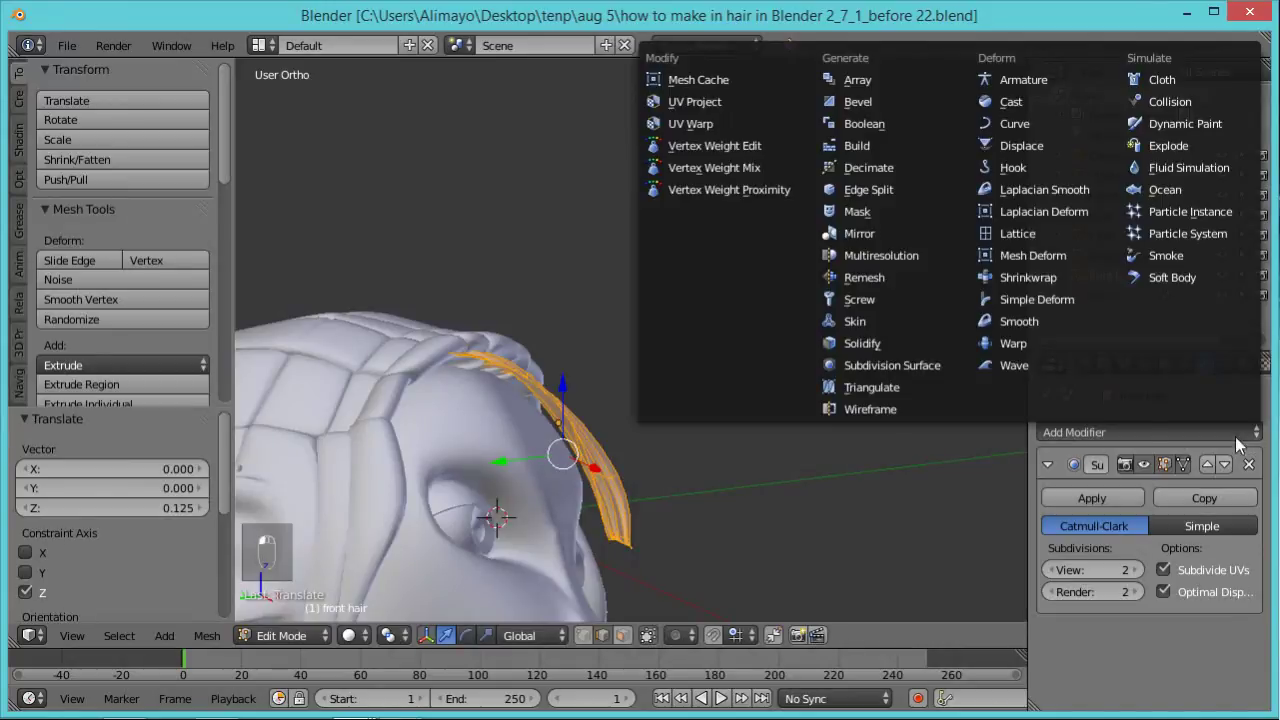
click(884, 352)
drag(1258, 451, 1260, 598)
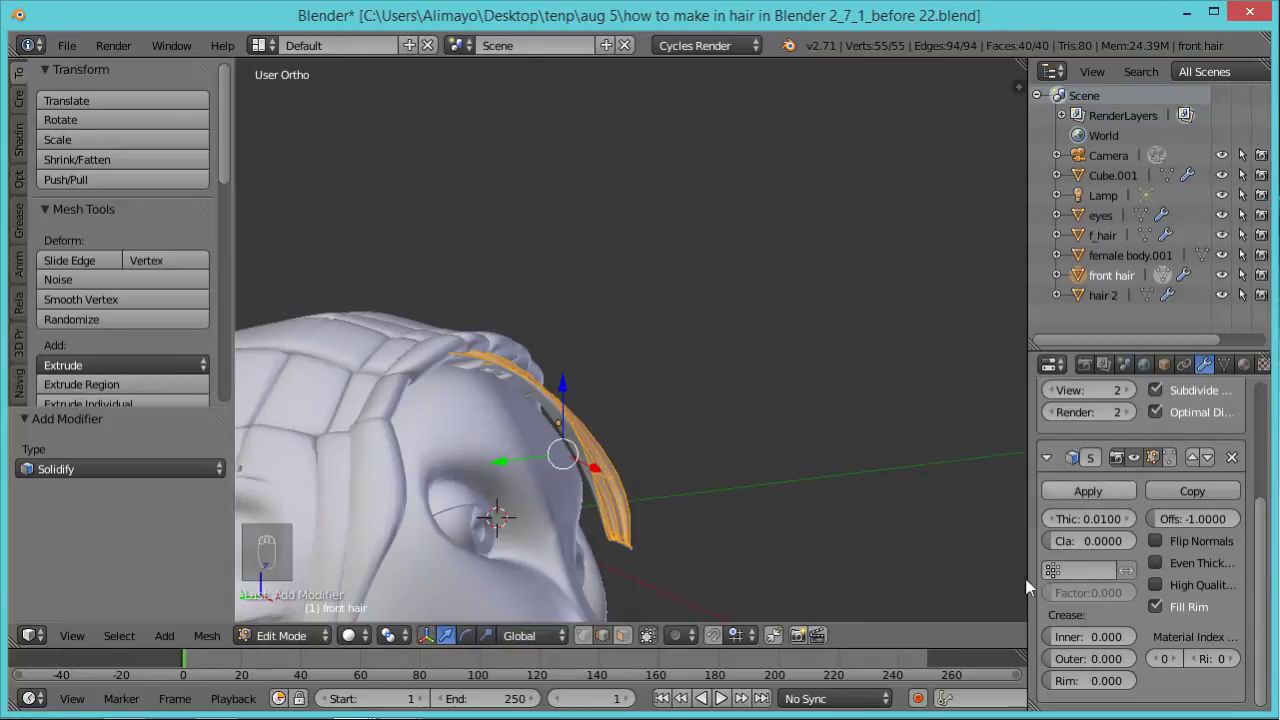
Set the front hair's Solidify thickness to 0.1160, checking it from both sides, and save an incremented copy ending in "before 23.blend".
drag(1062, 516, 1157, 486)
middle_drag(765, 501, 425, 526)
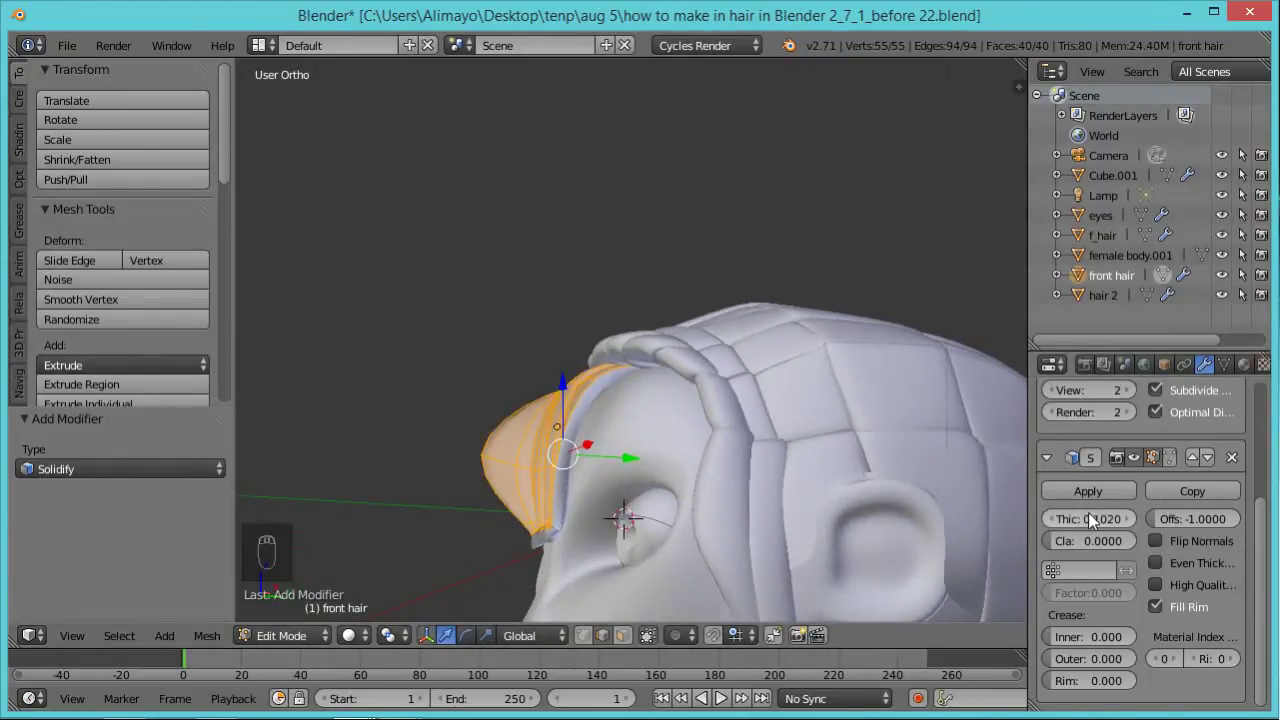
drag(1099, 509, 1081, 514)
middle_drag(574, 520, 831, 546)
middle_drag(667, 502, 500, 490)
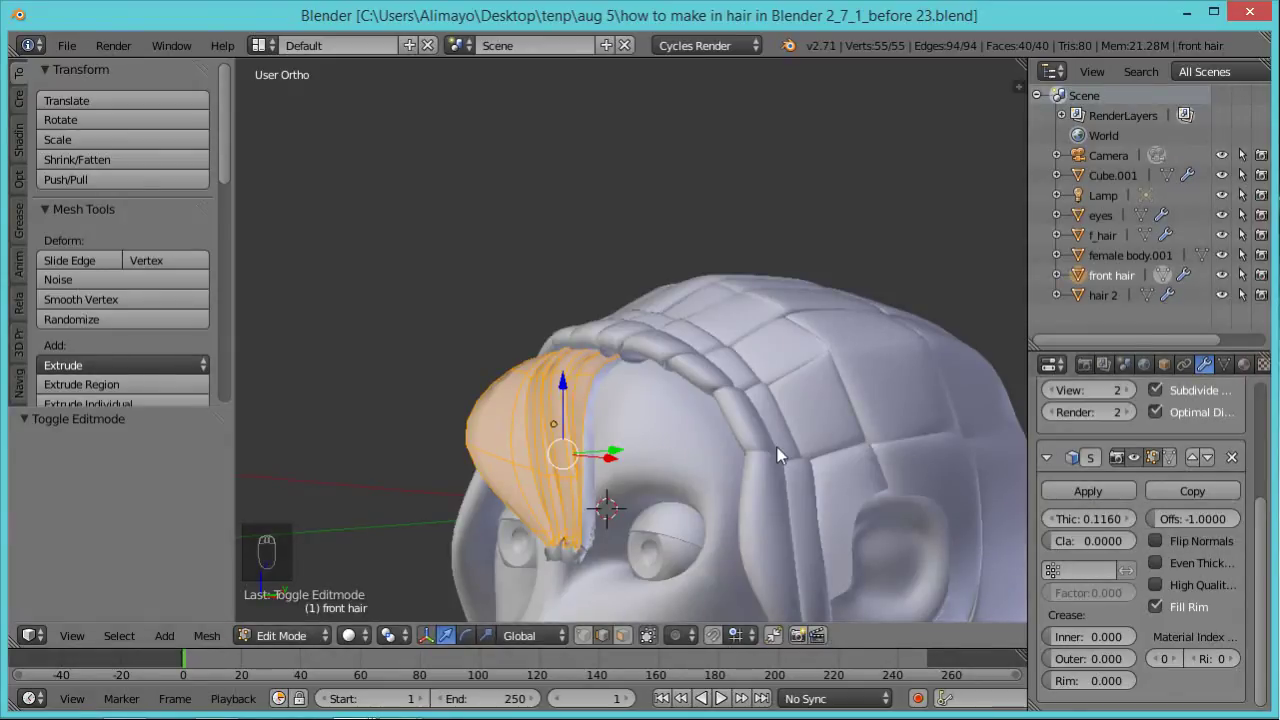
Switch the front hair to Object Mode and apply its Solidify modifier.
click(323, 636)
click(328, 613)
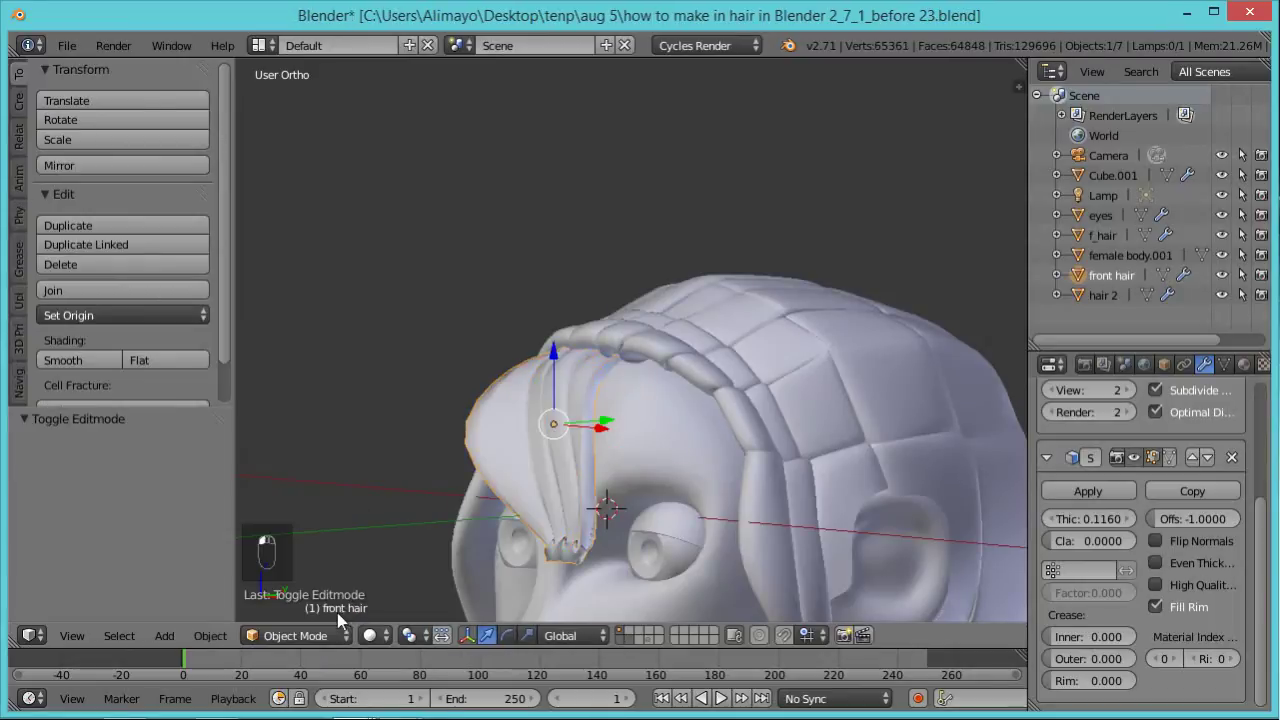
click(1094, 487)
middle_drag(610, 440, 650, 444)
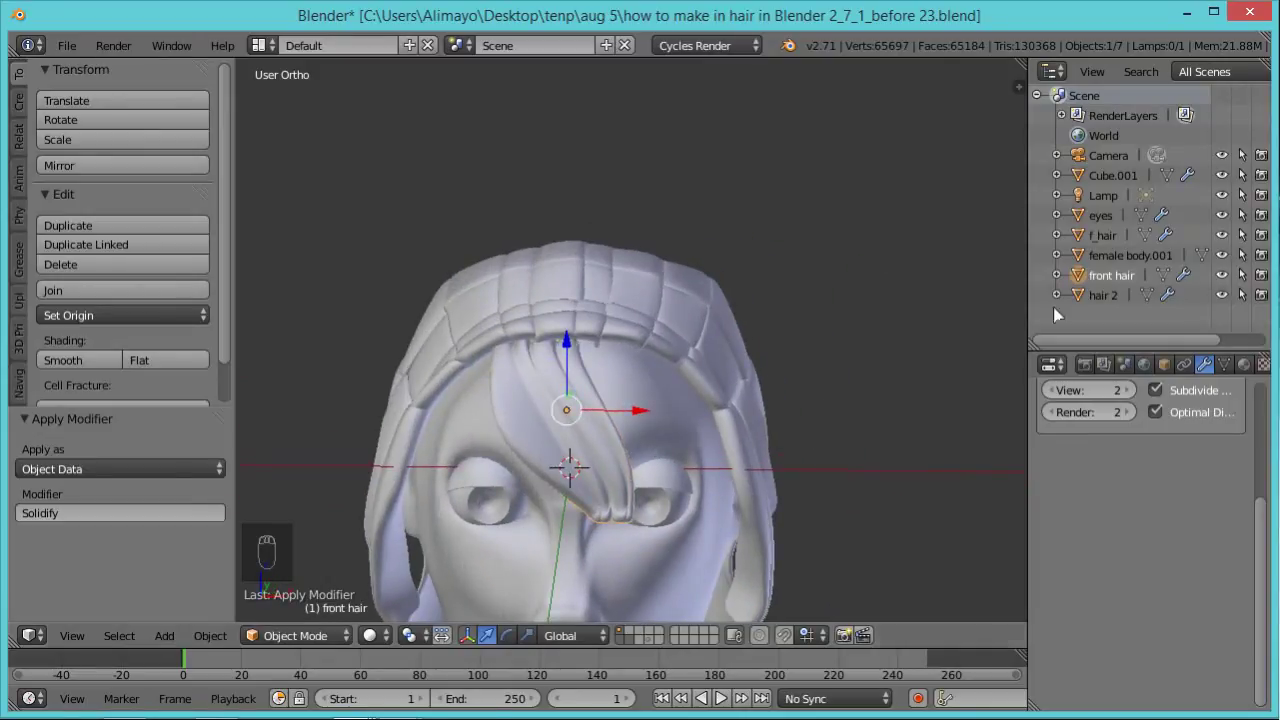
Select the f_hair object, switch it to Sculpt Mode and save an incremented copy ending in "before 24.blend".
click(1110, 233)
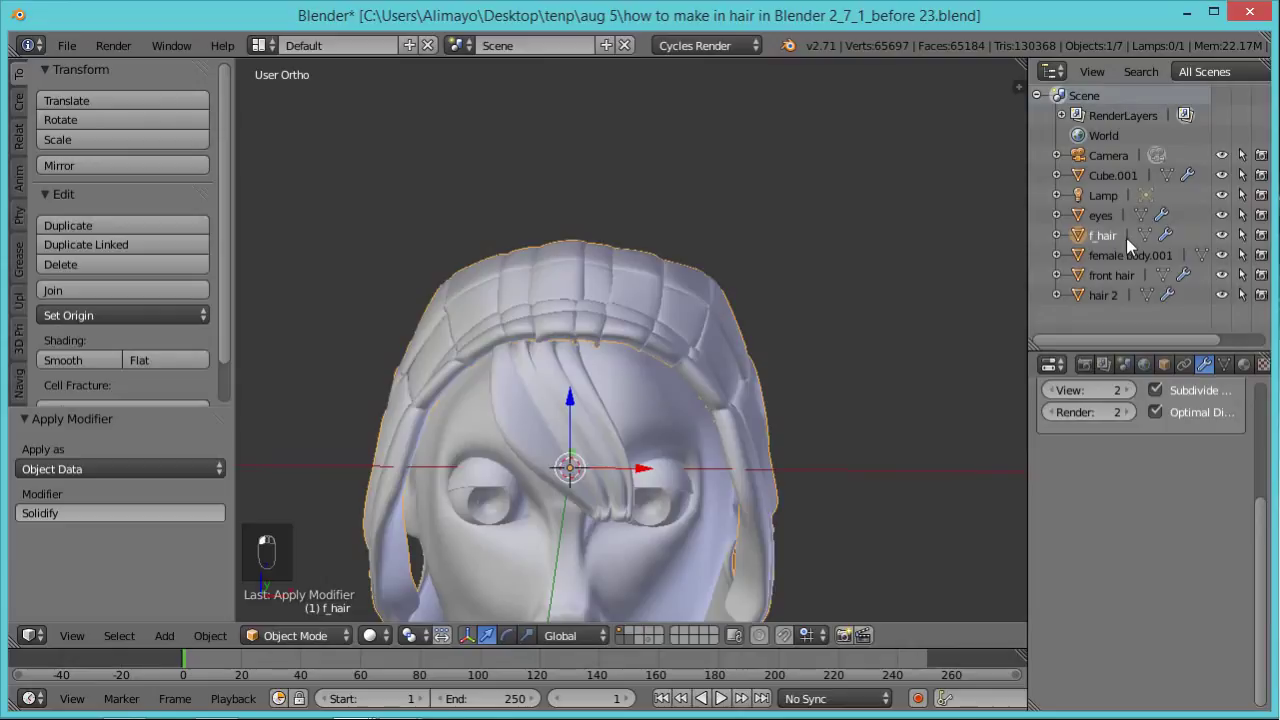
click(298, 635)
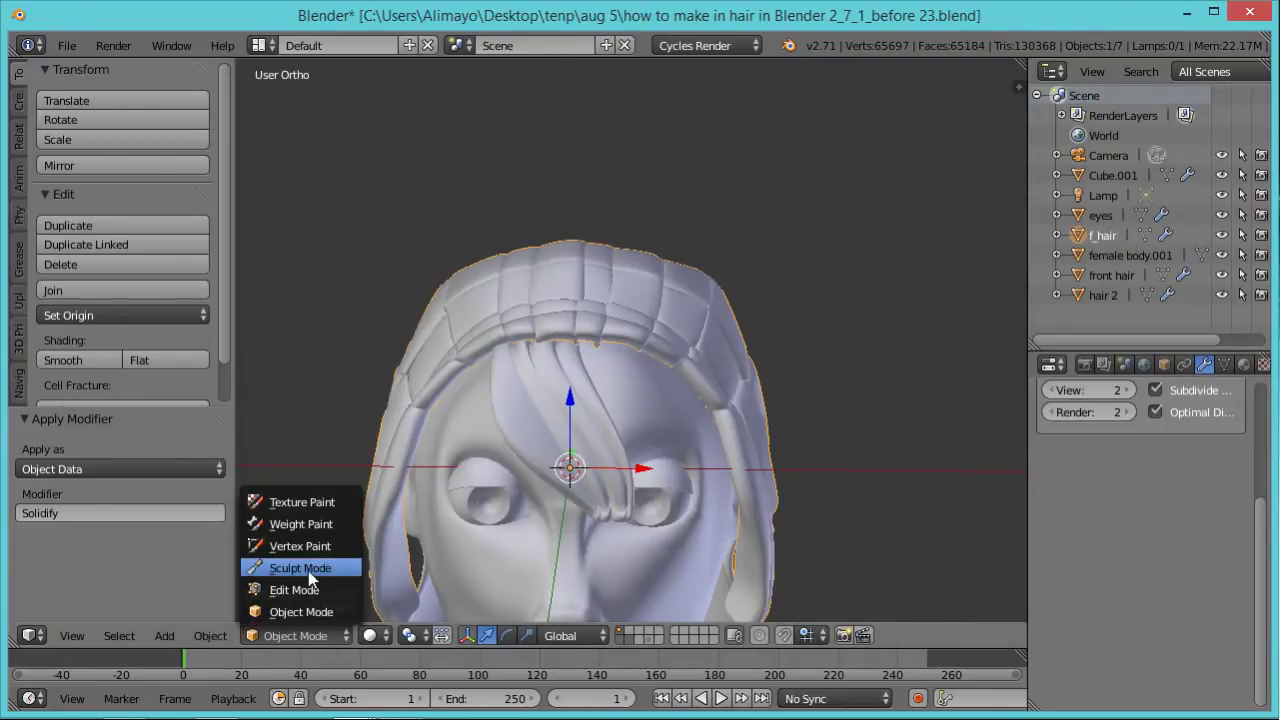
click(300, 568)
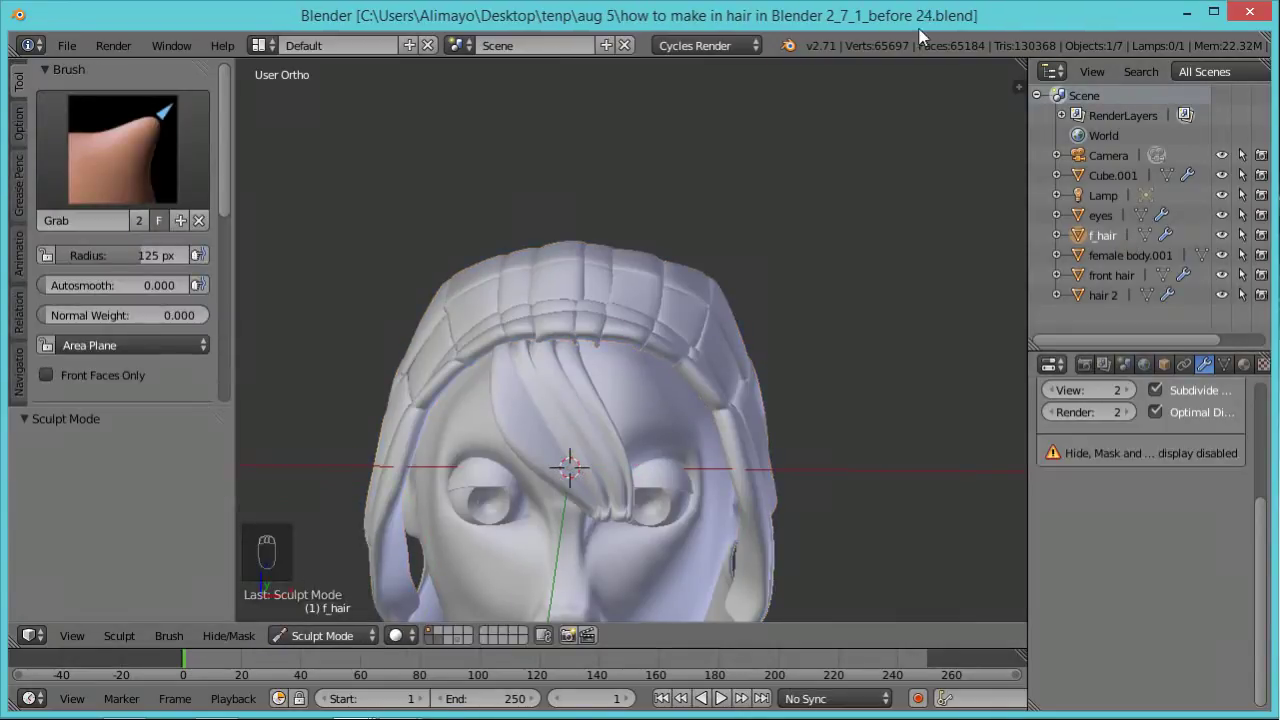
Set the Grab brush radius to 49 px and reshape the headband edge above the character's left temple.
mouse_move(856, 380)
middle_down()
mouse_move(840, 423)
mouse_move(705, 397)
middle_up()
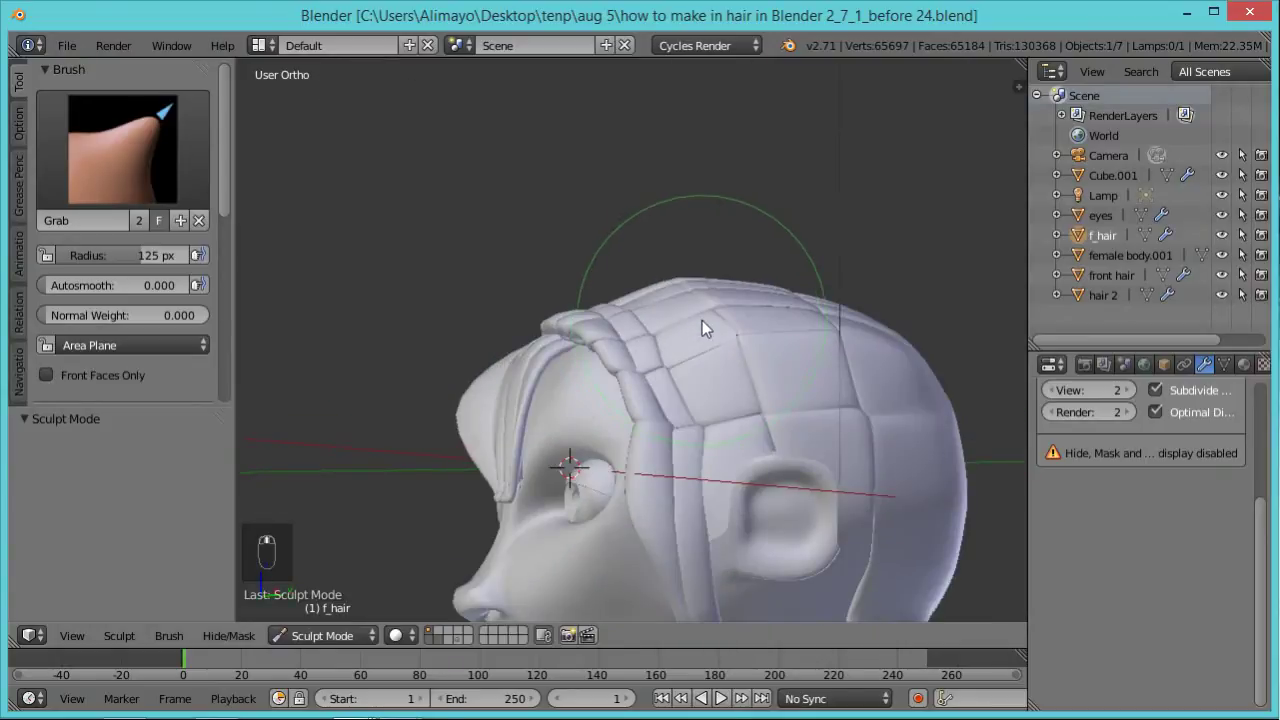
key(f)
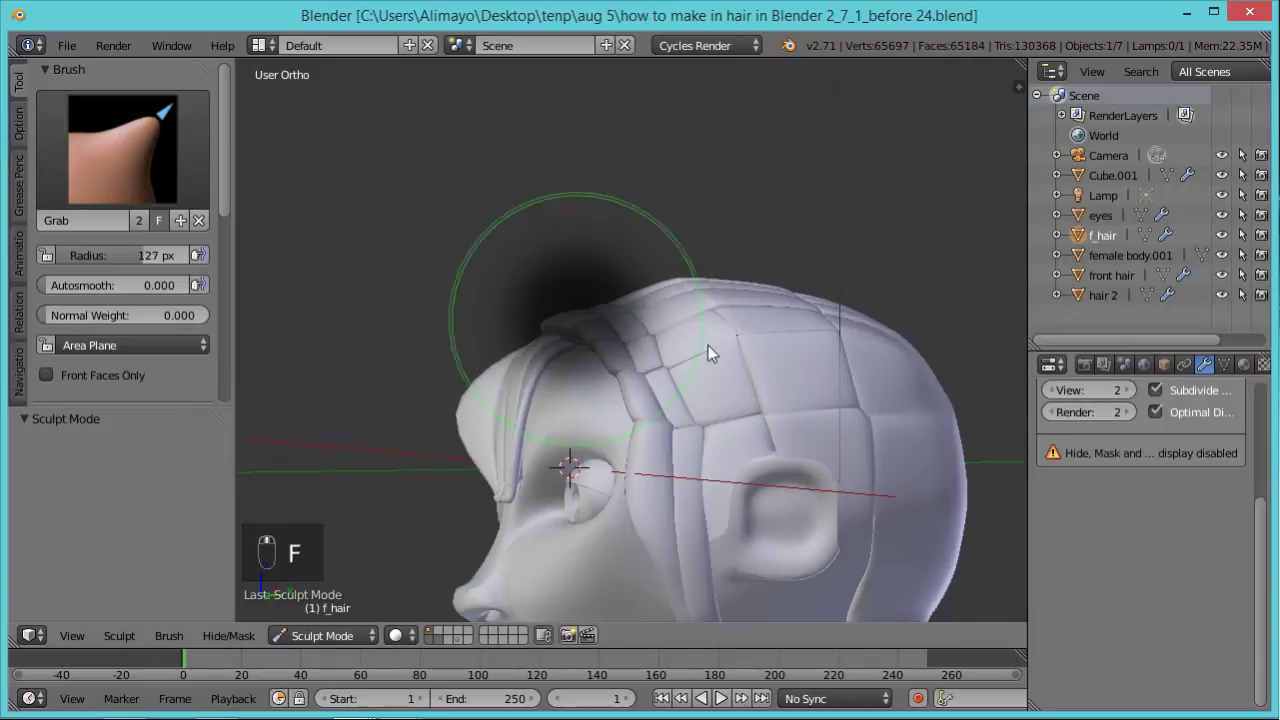
click(623, 333)
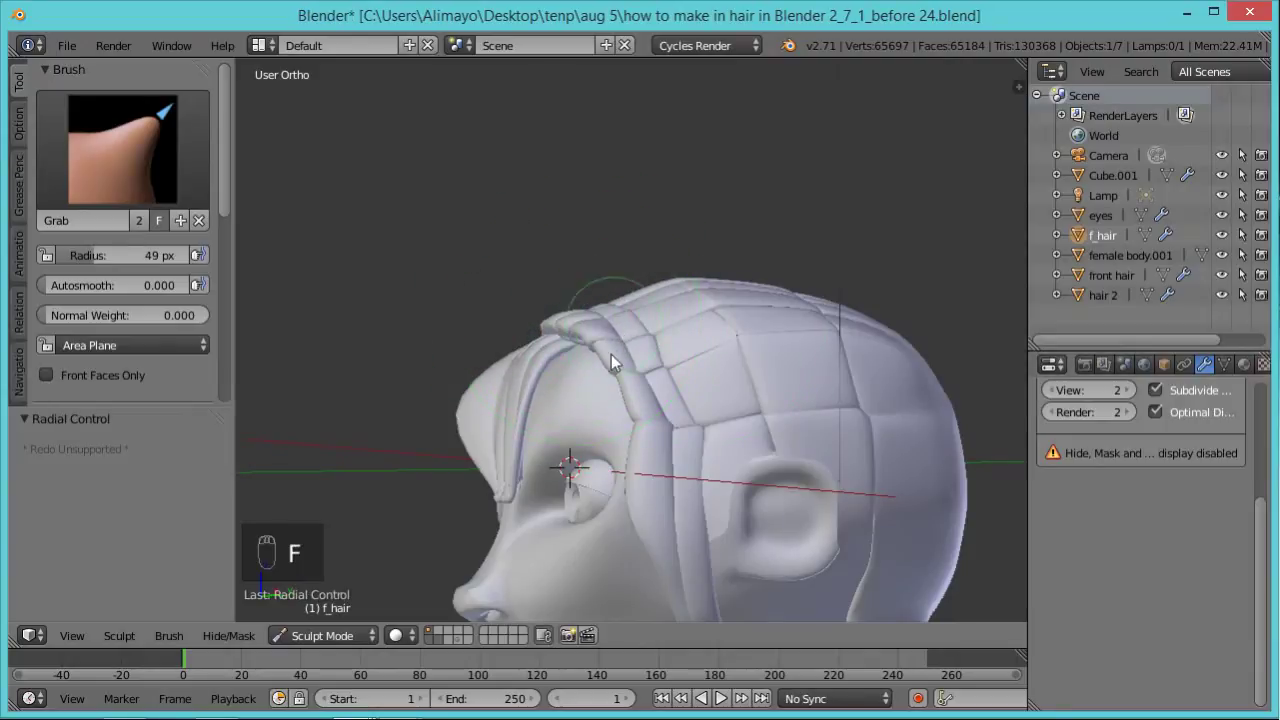
mouse_move(580, 364)
middle_down()
mouse_move(594, 374)
mouse_move(599, 347)
middle_up()
mouse_move(589, 391)
mouse_down()
mouse_move(598, 322)
mouse_move(587, 406)
mouse_up()
middle_drag(587, 406, 520, 372)
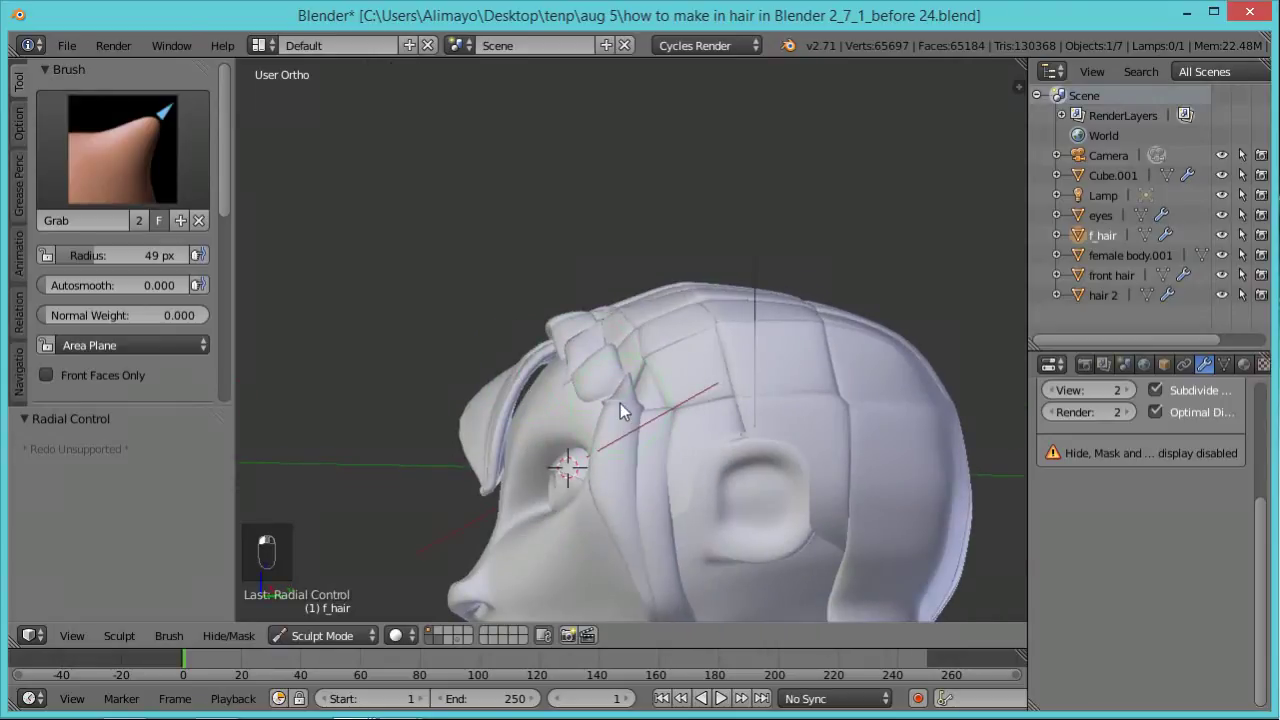
Enlarge the Grab brush radius to 87 px and pull the headband edge at the character's left temple forward.
key(f)
click(647, 446)
mouse_move(591, 369)
mouse_down()
mouse_move(581, 417)
mouse_move(561, 432)
mouse_move(591, 338)
mouse_move(562, 375)
mouse_move(555, 349)
mouse_move(567, 371)
mouse_up()
middle_drag(442, 417, 868, 463)
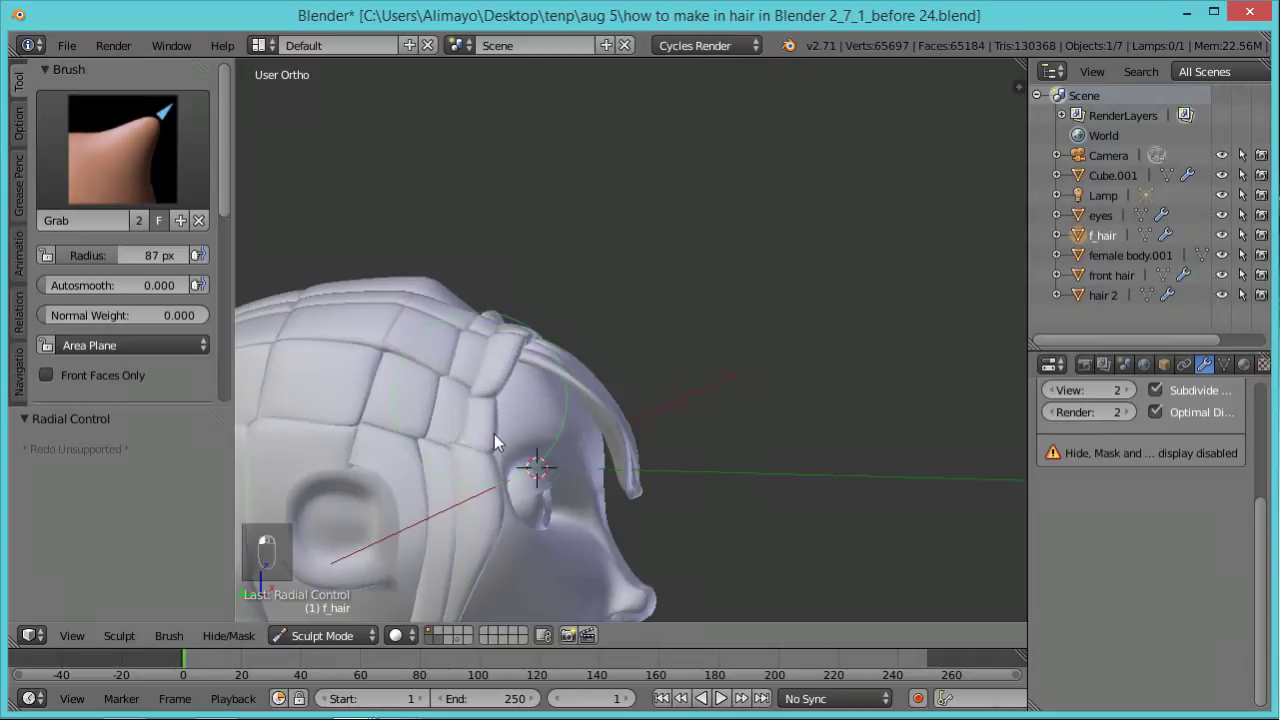
Push the headband edge on the character's right side down and back from the forehead with the Grab brush.
mouse_move(494, 434)
middle_down()
mouse_move(630, 410)
mouse_move(499, 366)
middle_up()
mouse_move(499, 366)
mouse_down()
mouse_move(491, 428)
mouse_move(495, 406)
mouse_move(462, 392)
mouse_move(459, 418)
mouse_up()
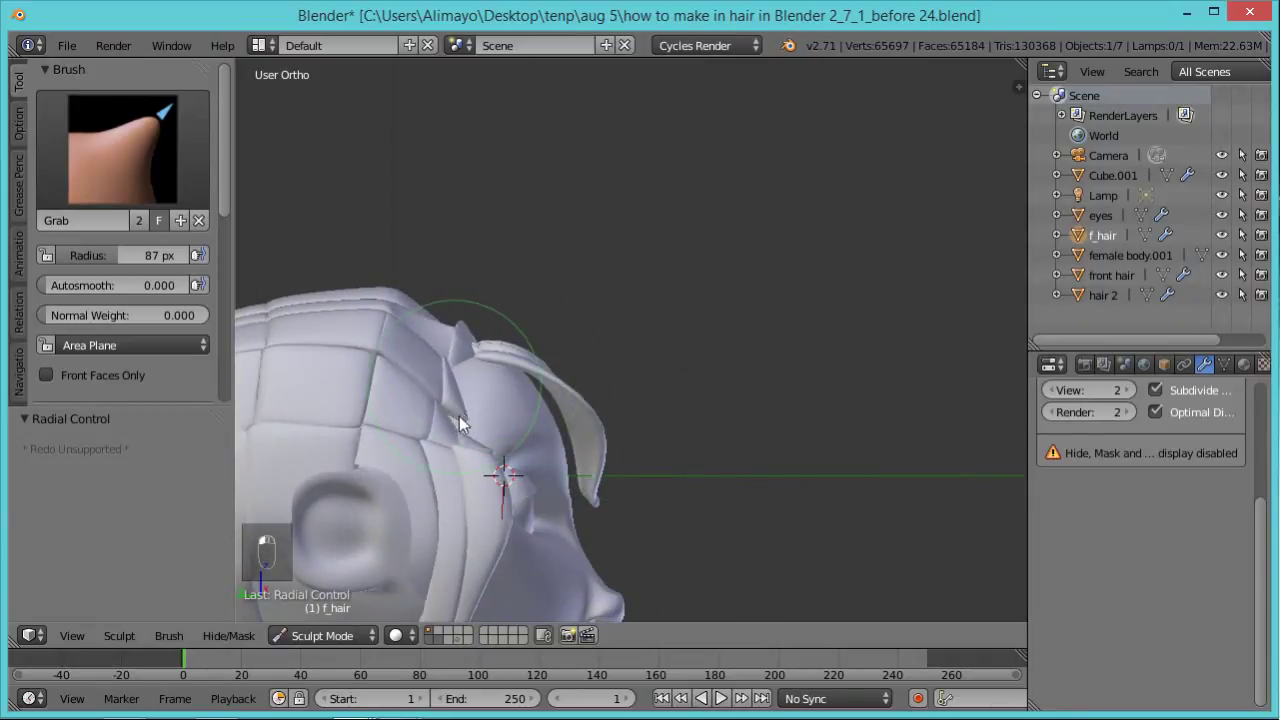
drag(473, 338, 456, 419)
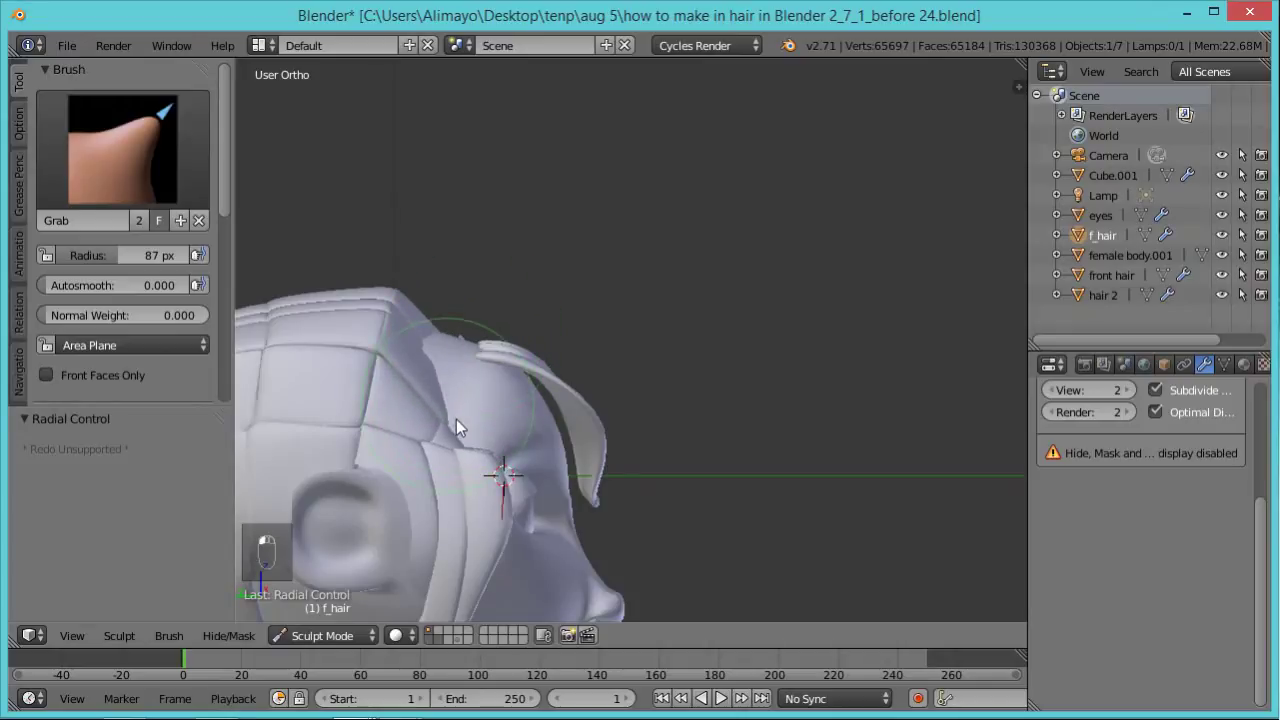
Examine the reshaped hairline from a distance and up close on both sides of the head.
middle_drag(729, 452, 680, 394)
scroll(680, 394, down, 4)
middle_drag(750, 432, 730, 427)
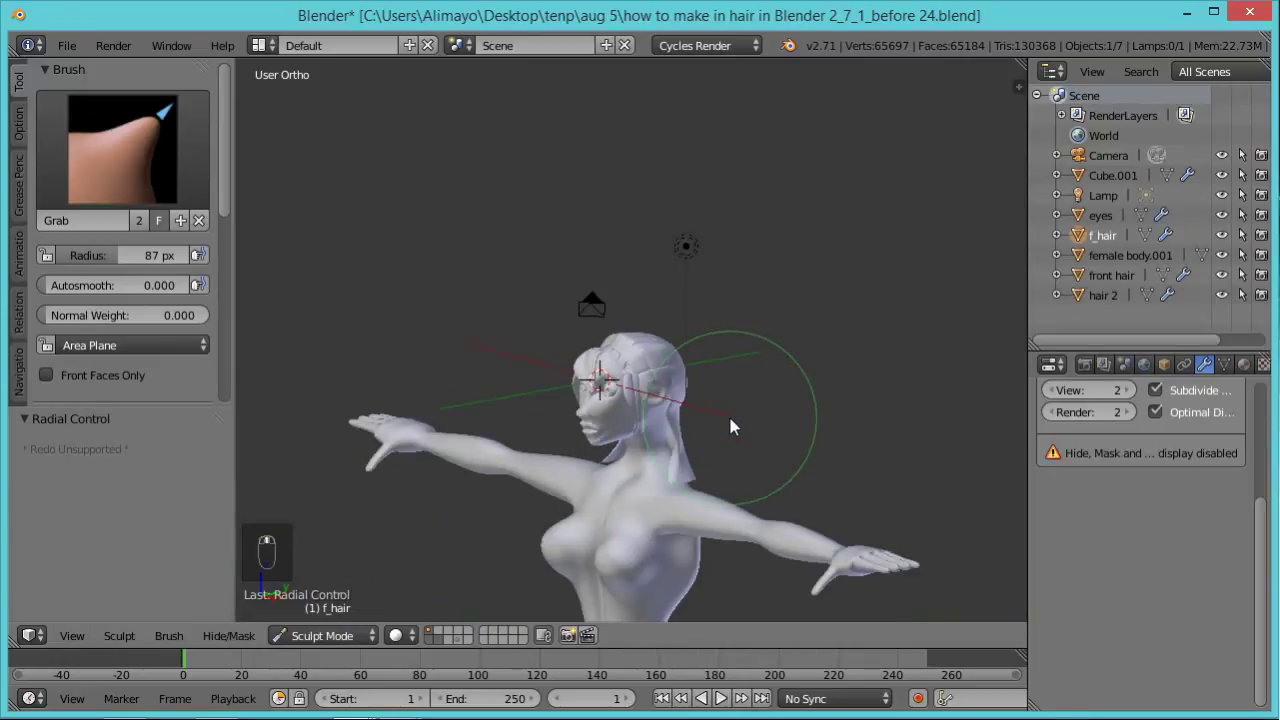
middle_drag(757, 360, 749, 394)
middle_drag(829, 449, 752, 457)
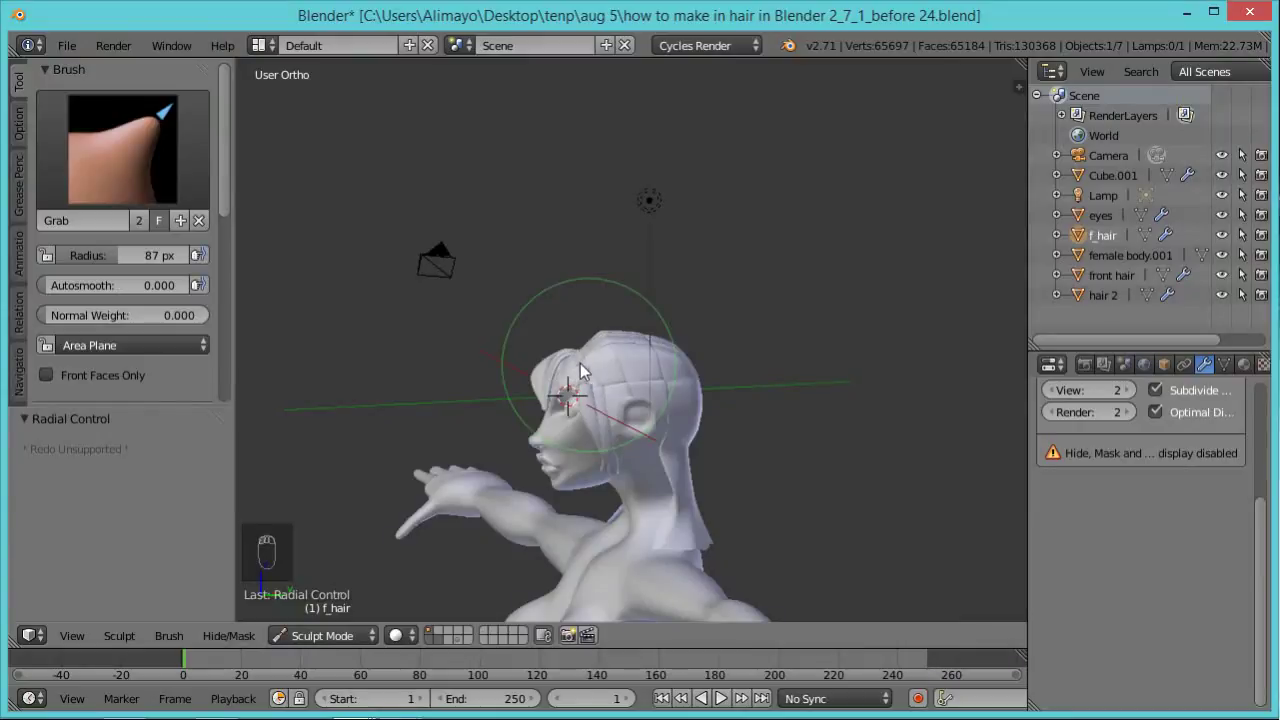
middle_drag(580, 363, 591, 369)
scroll(591, 372, up, 5)
middle_drag(524, 430, 786, 446)
scroll(470, 436, down, 4)
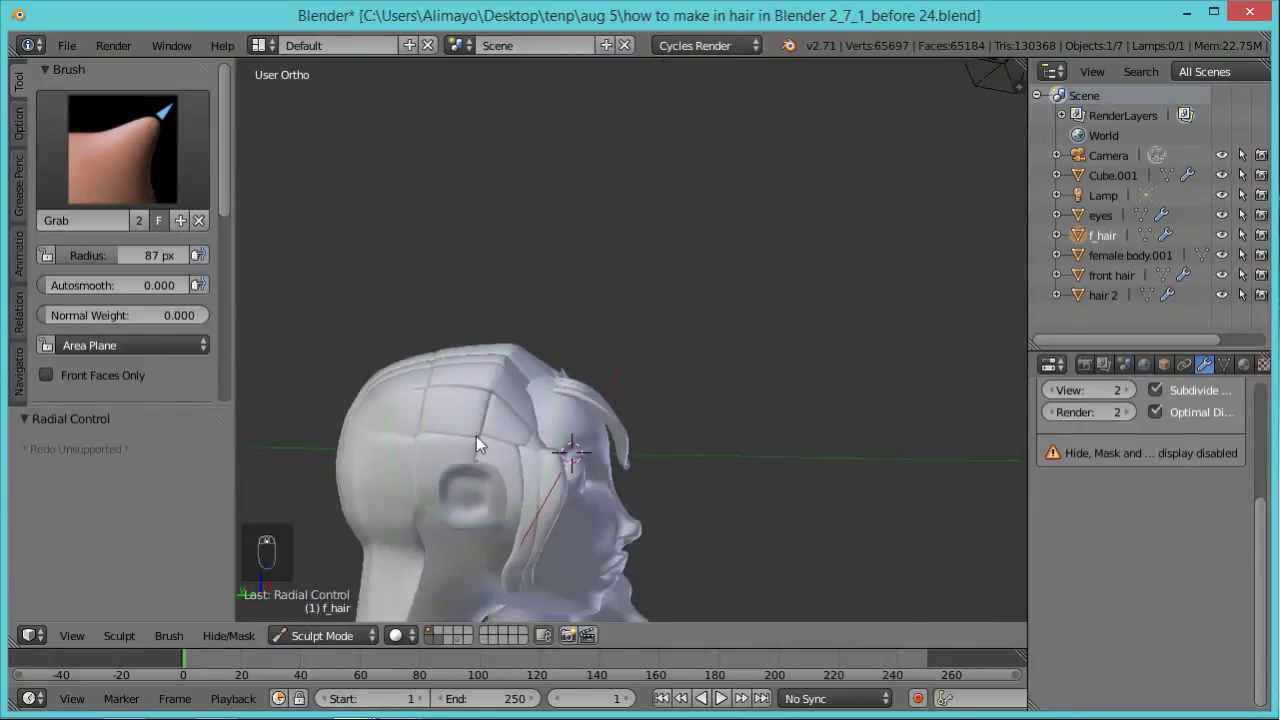
Pull the hair edge at the character's right temple forward and reduce the Grab brush radius to 37 px.
middle_drag(476, 436, 556, 397)
drag(553, 386, 567, 383)
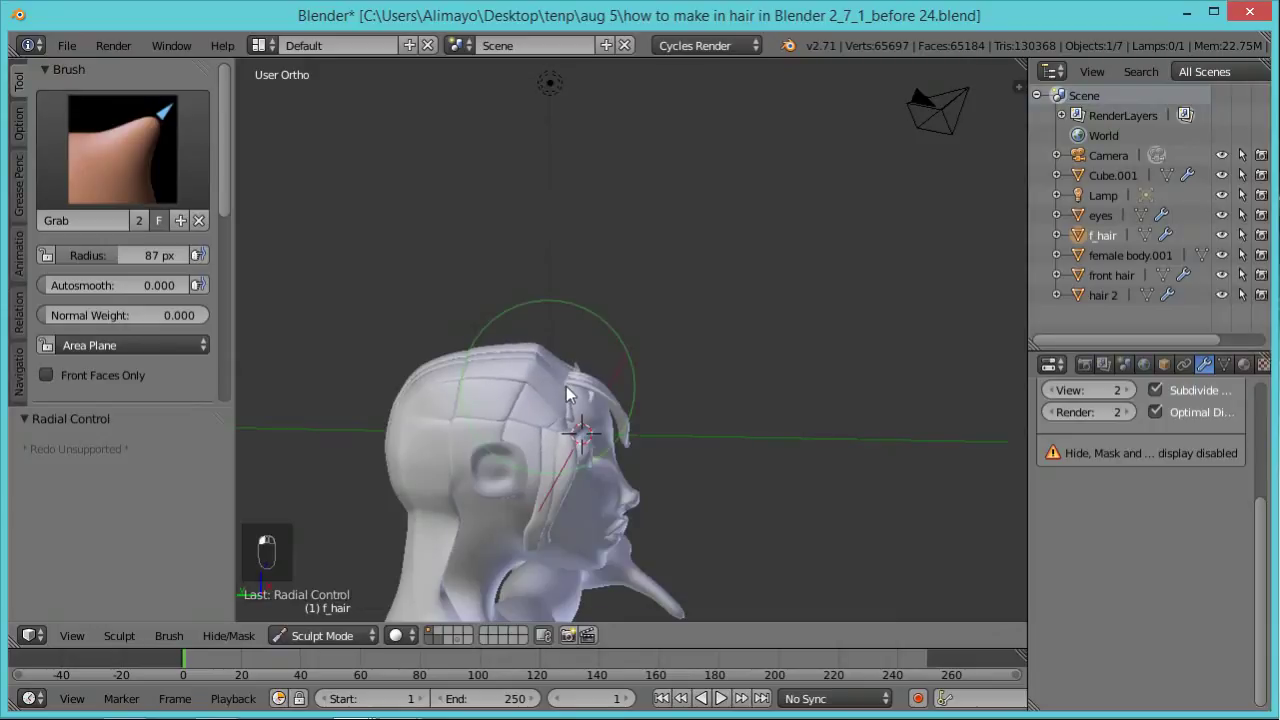
key(f)
click(590, 396)
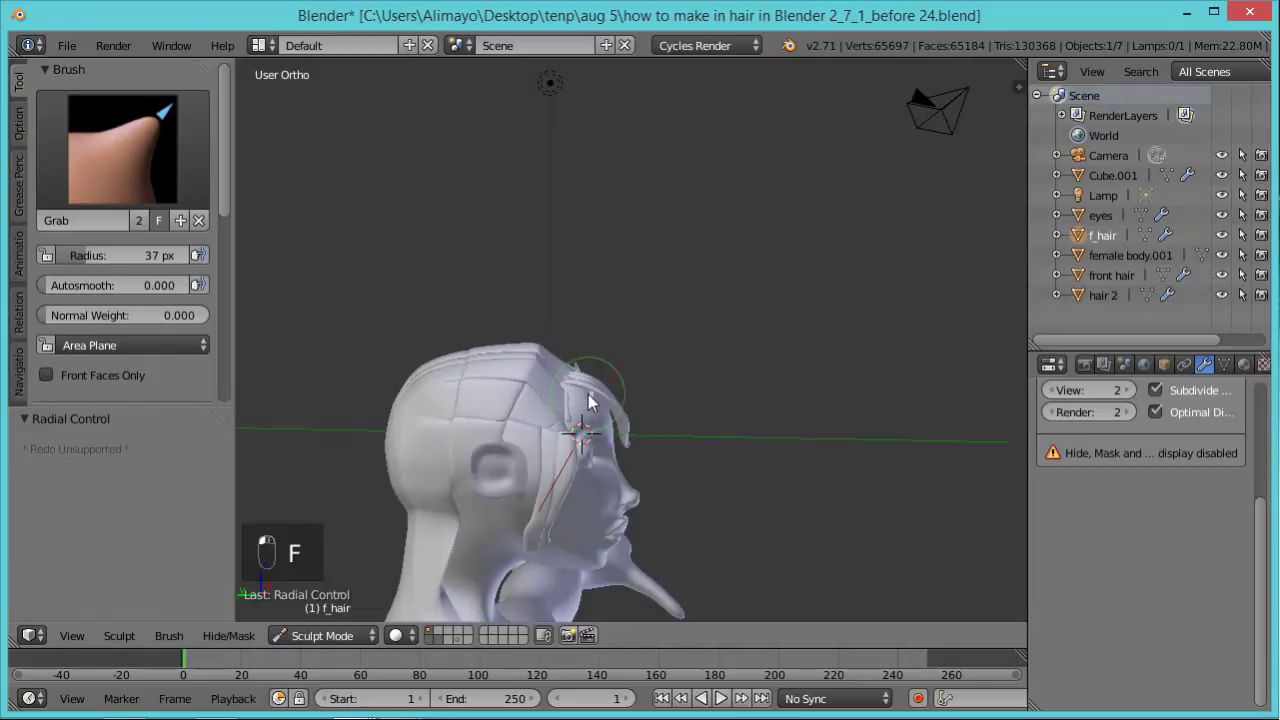
Pull the hair edge on the character's left side toward the front hair's root and enlarge the Grab brush radius to 59 px.
middle_drag(797, 406, 569, 445)
middle_drag(715, 495, 577, 449)
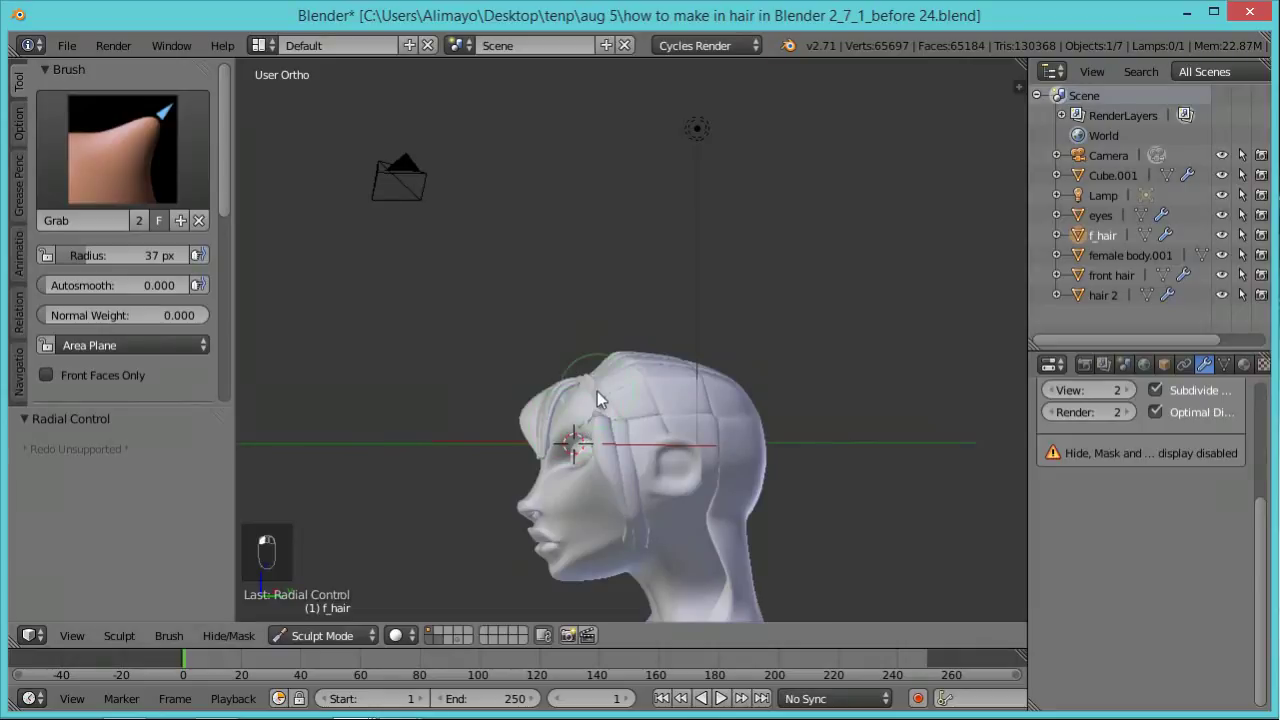
middle_drag(594, 400, 870, 478)
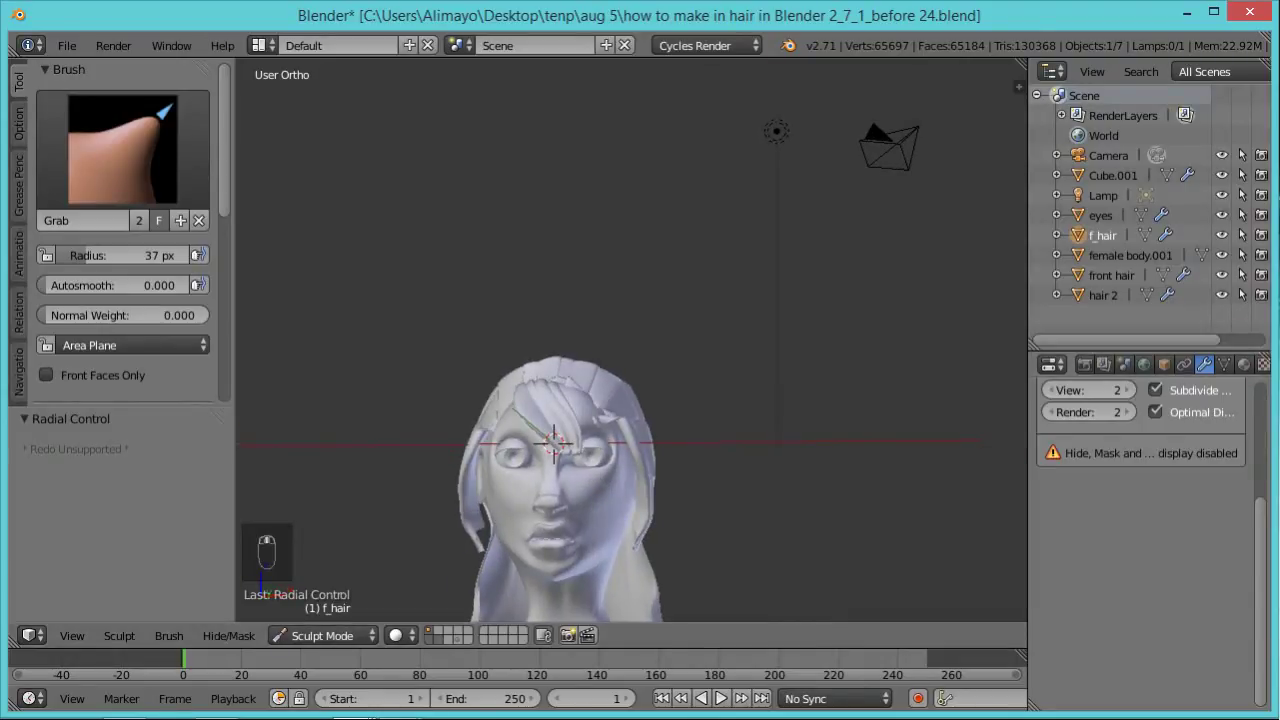
middle_drag(749, 251, 554, 391)
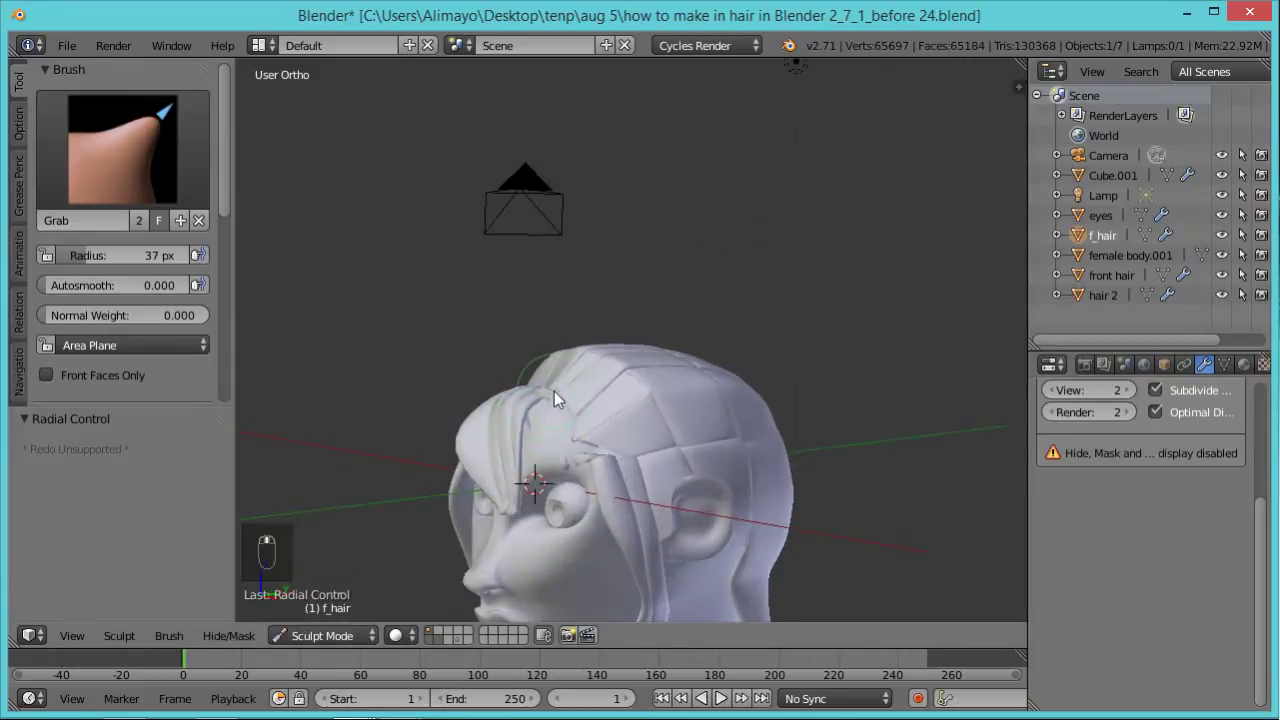
drag(564, 402, 552, 406)
key(f)
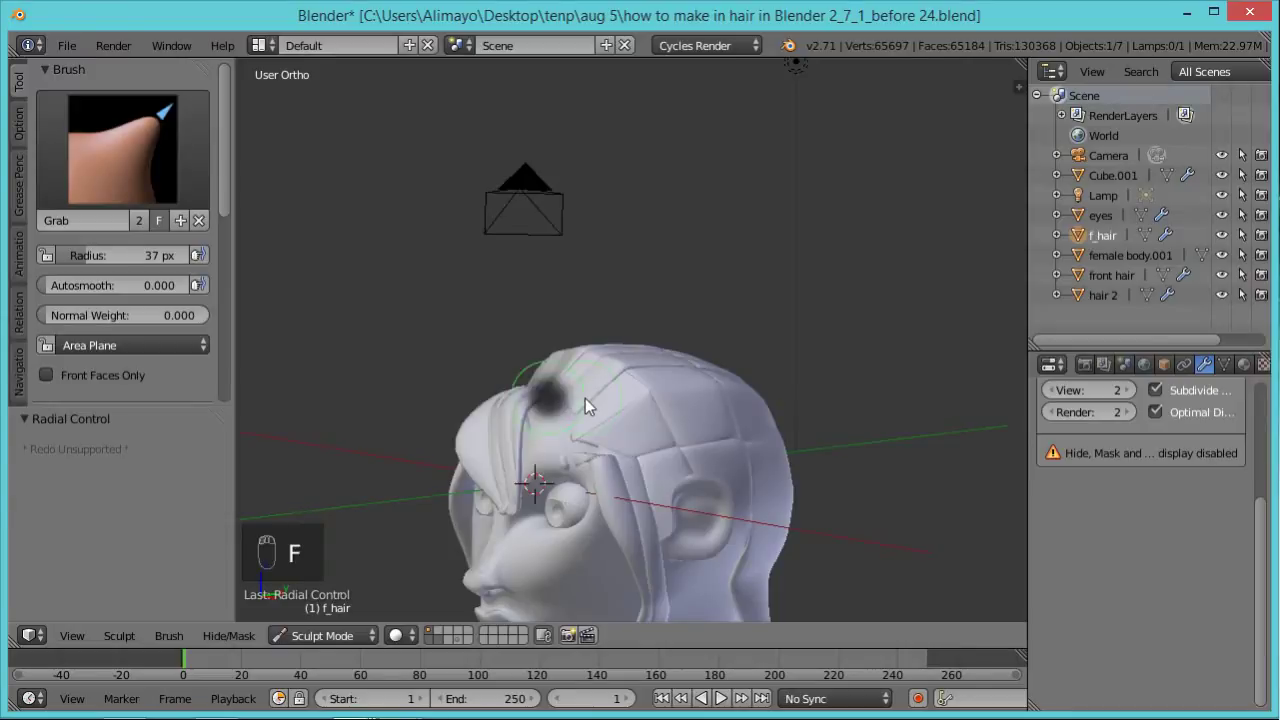
click(600, 404)
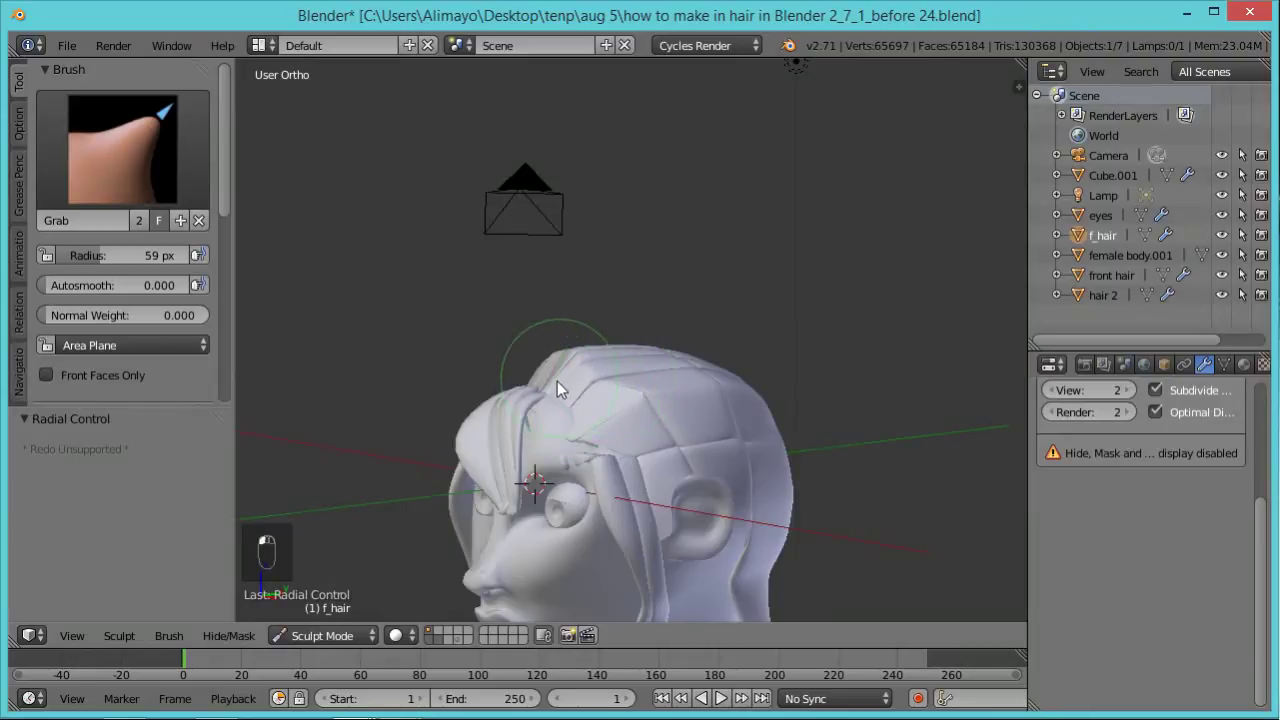
Drag the hair edge on the character's right side forward to meet the front hair's root and save the file.
middle_drag(542, 412, 540, 380)
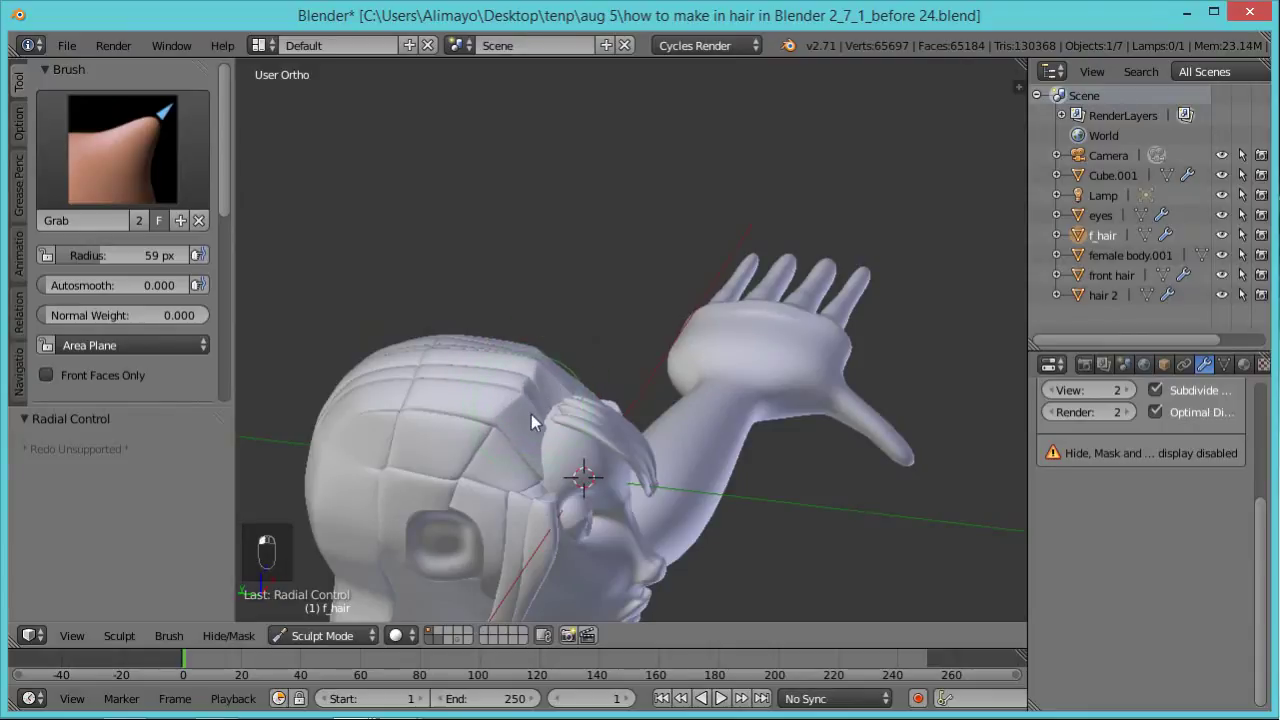
drag(545, 395, 572, 418)
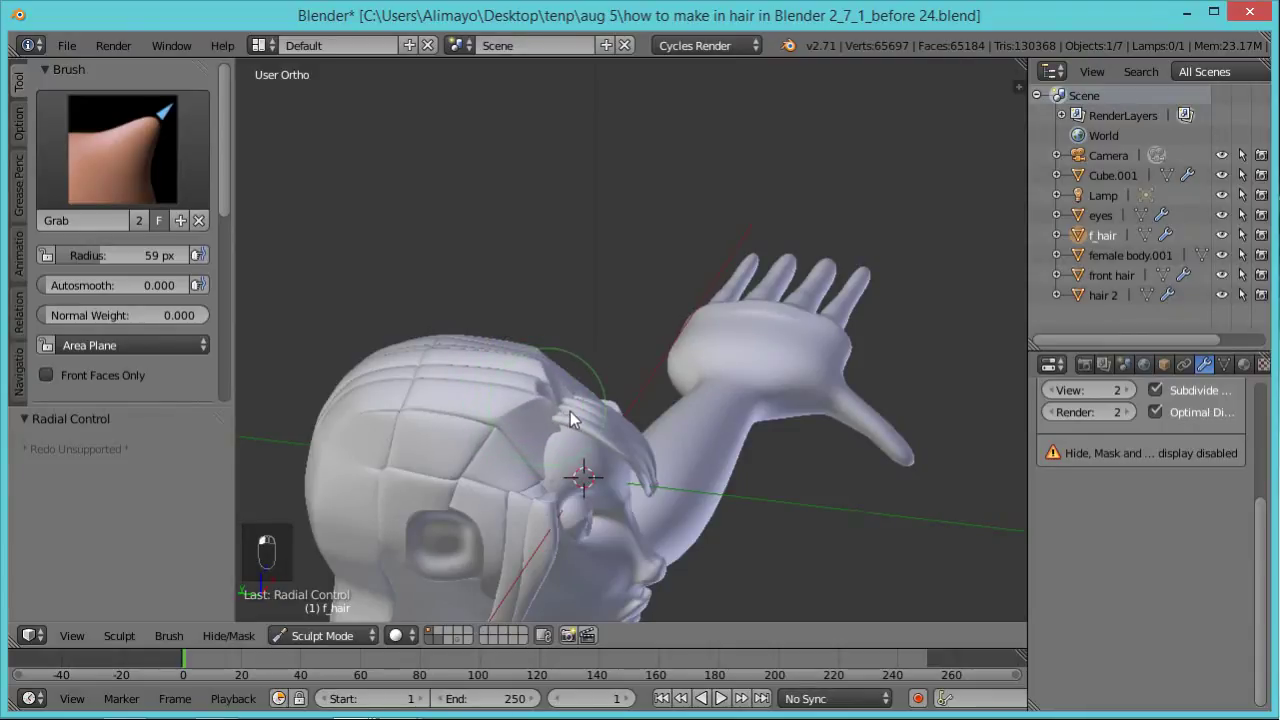
middle_drag(757, 439, 690, 420)
scroll(646, 411, down, 2)
key(ctrl+s)
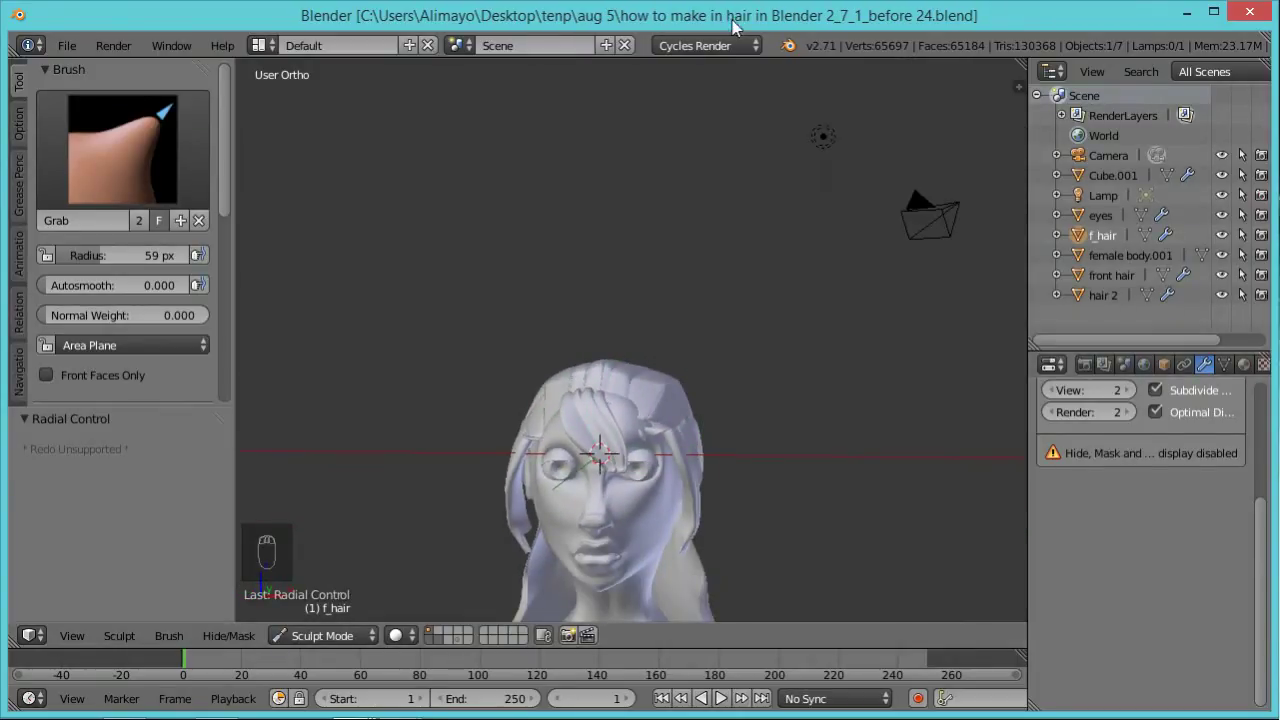
Pull the side hair at the character's right temple toward the front hair with the Grab brush, undoing the unwanted stroke.
scroll(624, 279, up, 2)
middle_drag(530, 429, 492, 472)
mouse_move(488, 478)
mouse_down()
mouse_move(529, 477)
mouse_move(567, 444)
mouse_up()
key(ctrl+z)
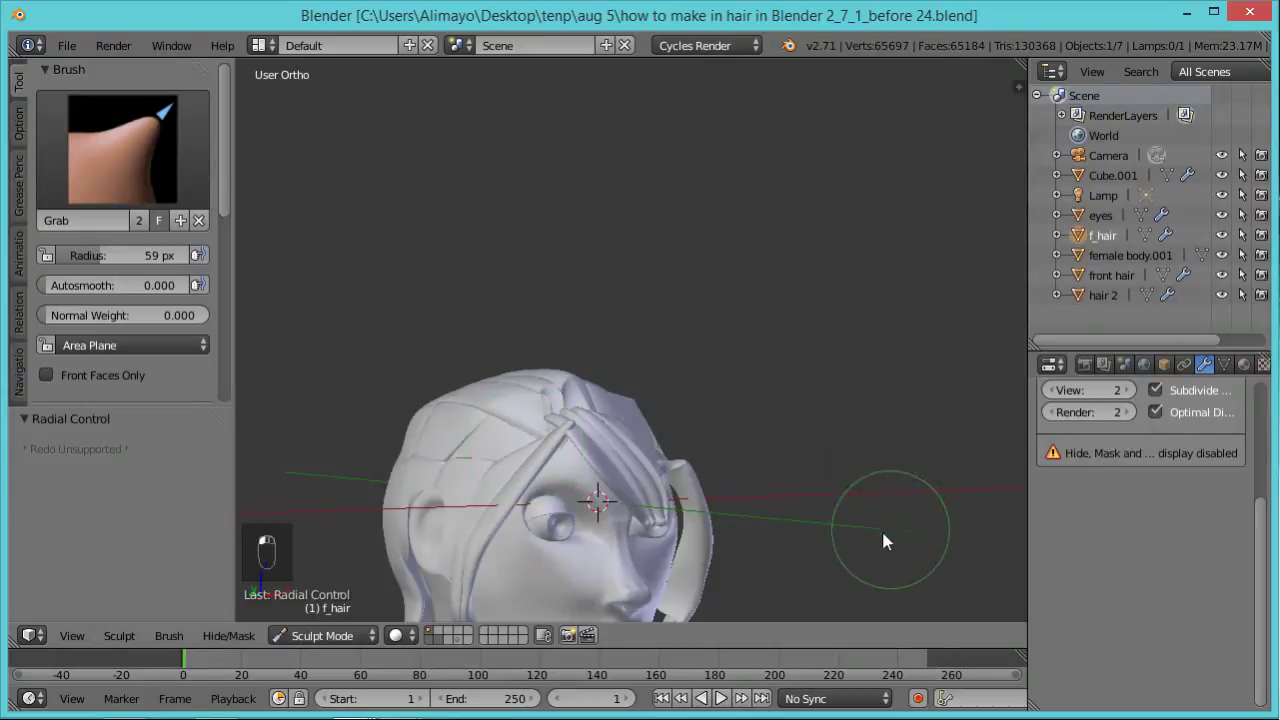
Reshape the side hair over the character's left temple beside the front hair with the Grab brush.
middle_drag(881, 528, 743, 537)
mouse_move(649, 464)
mouse_down()
mouse_move(623, 451)
mouse_move(674, 464)
mouse_up()
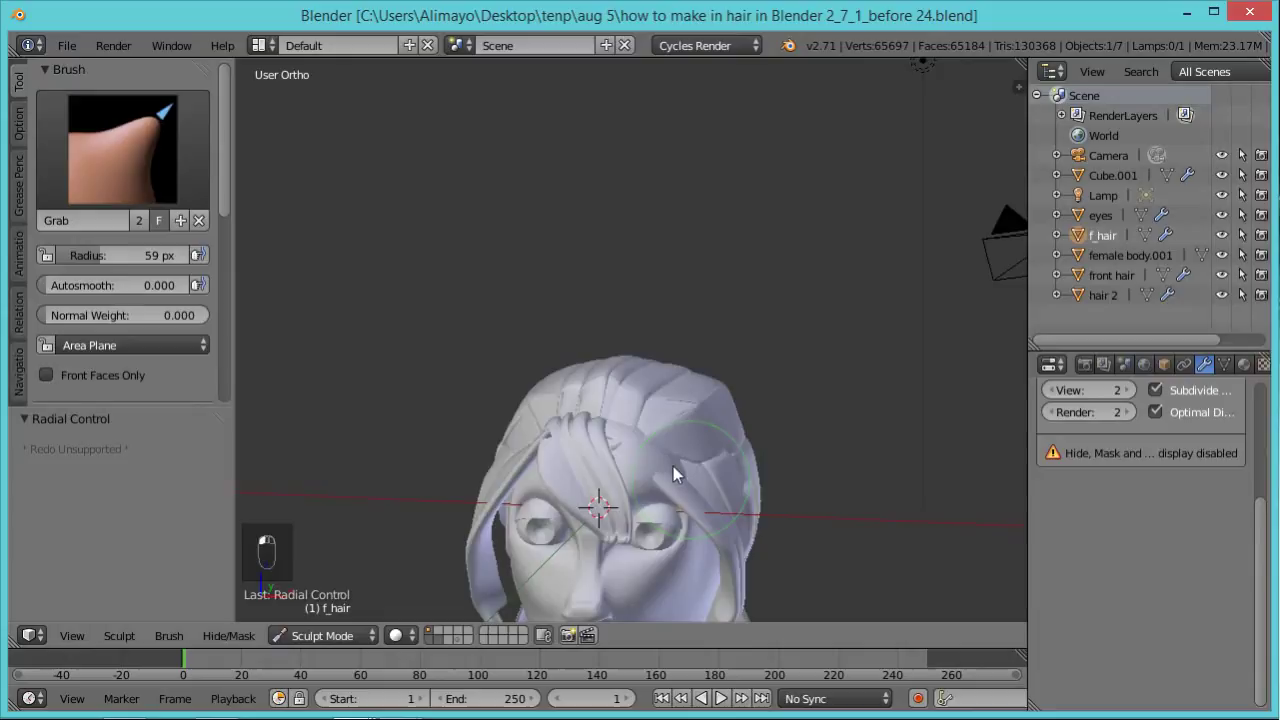
middle_drag(817, 528, 812, 520)
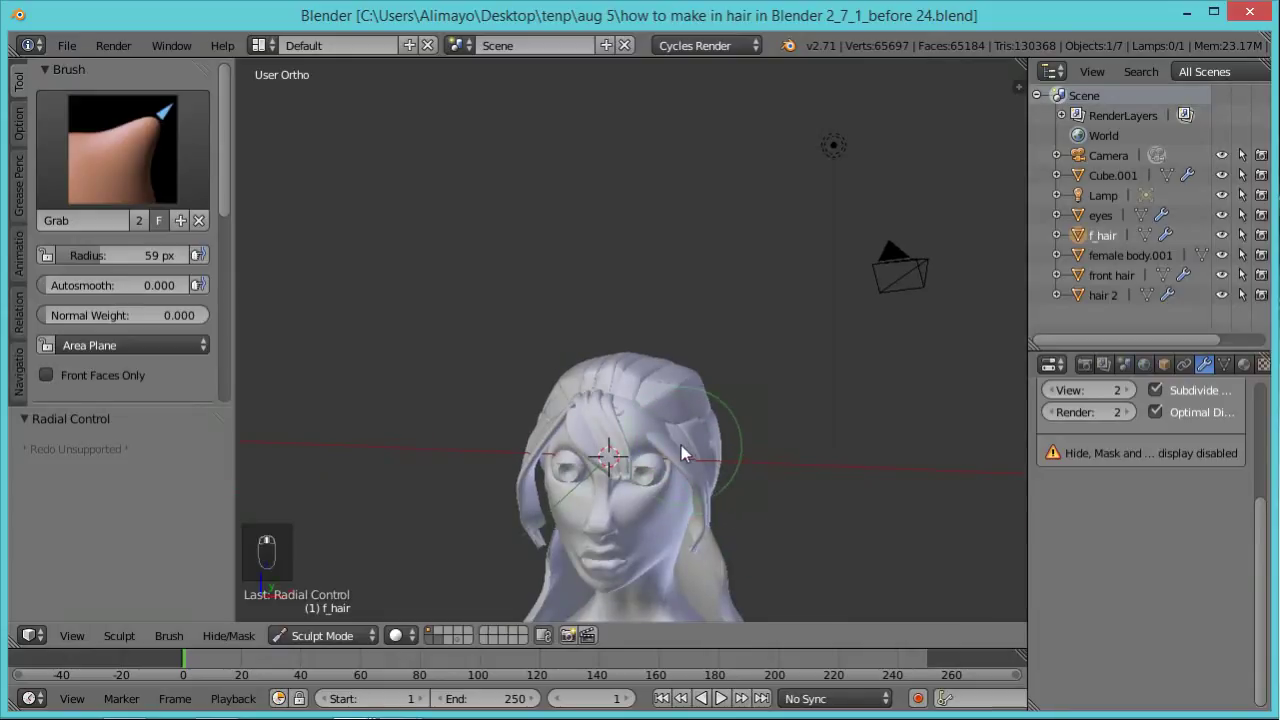
drag(657, 430, 656, 442)
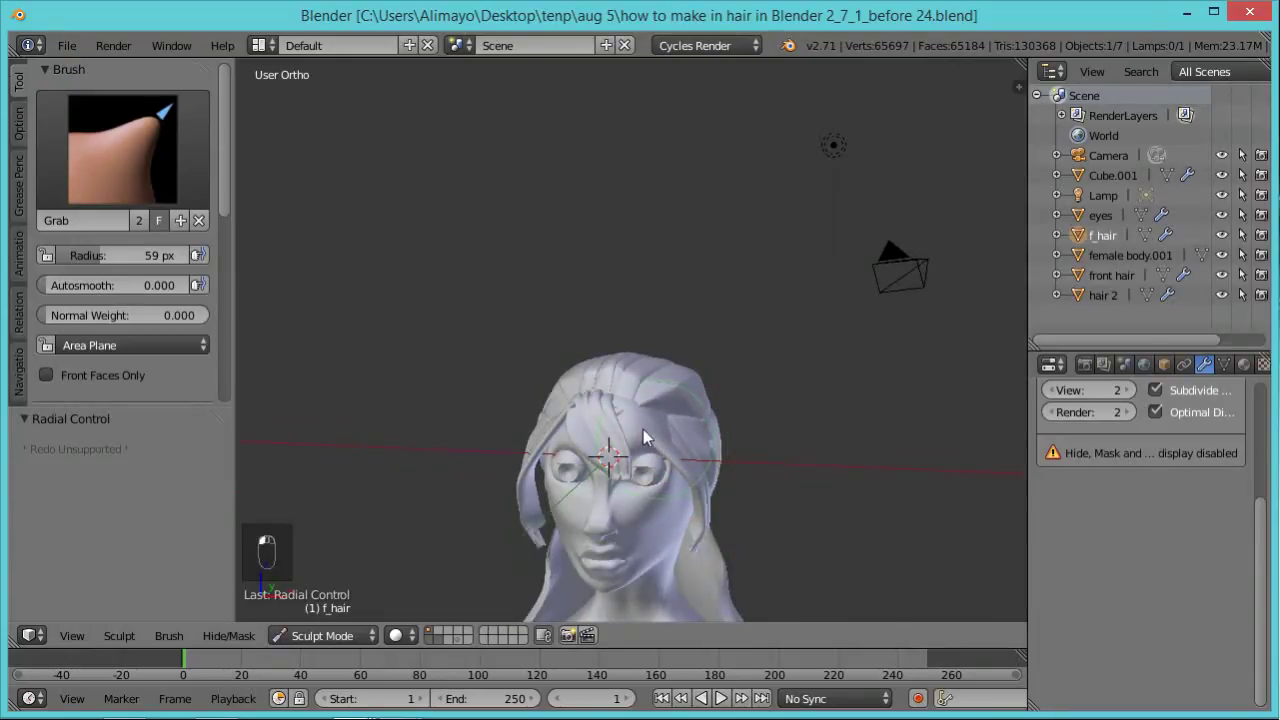
Examine how the side hair joins the front hair from the front, the sides and above.
middle_drag(751, 477, 657, 449)
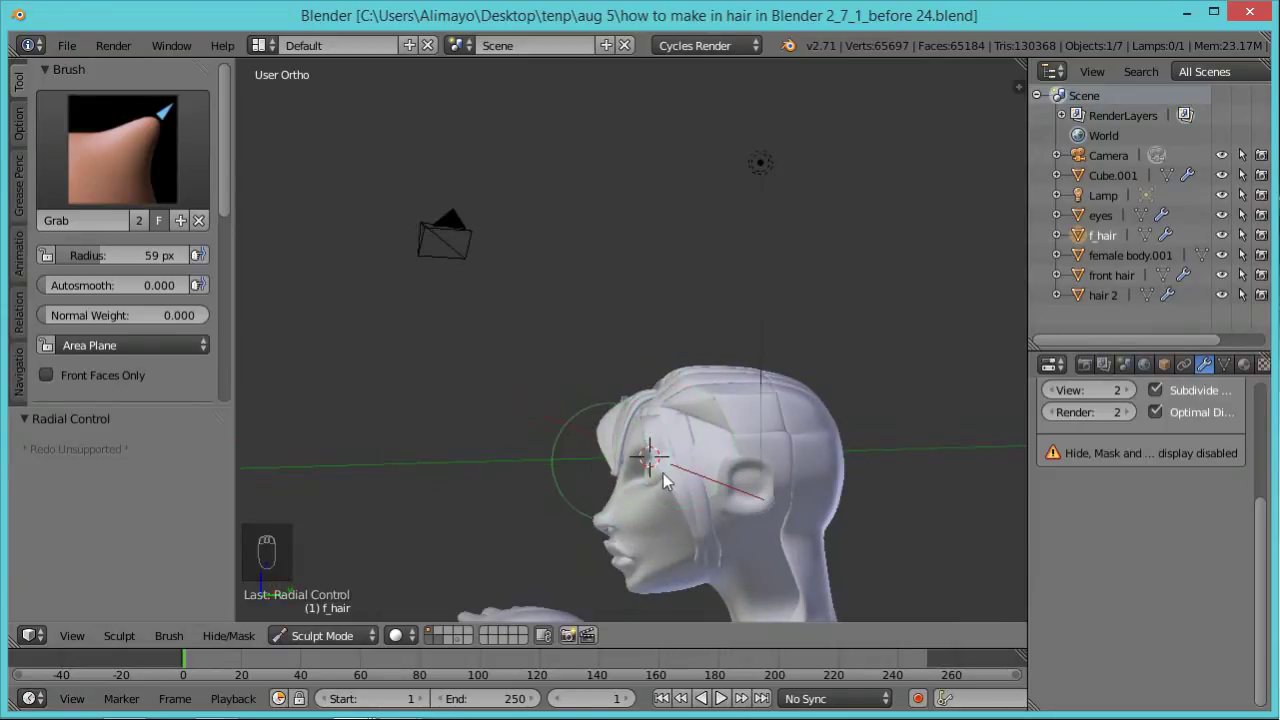
middle_drag(665, 480, 808, 486)
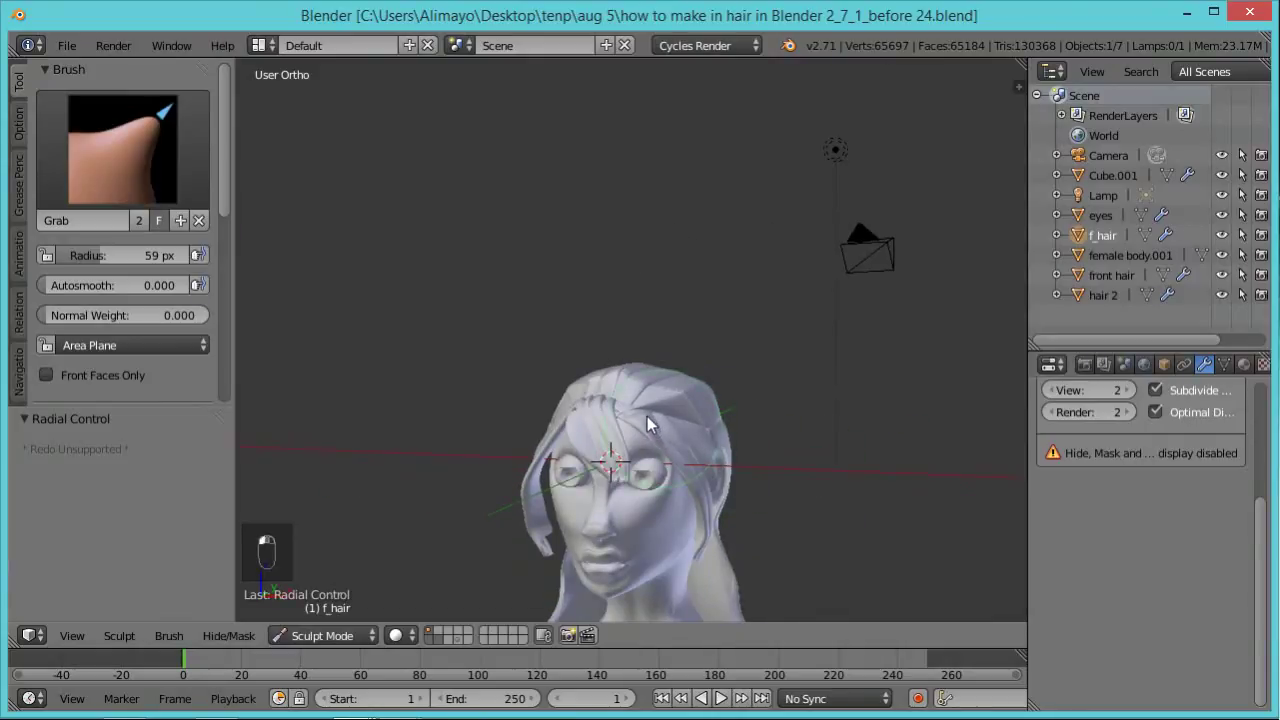
middle_drag(520, 478, 674, 471)
scroll(745, 473, up, 3)
scroll(745, 473, down, 3)
middle_drag(768, 465, 726, 467)
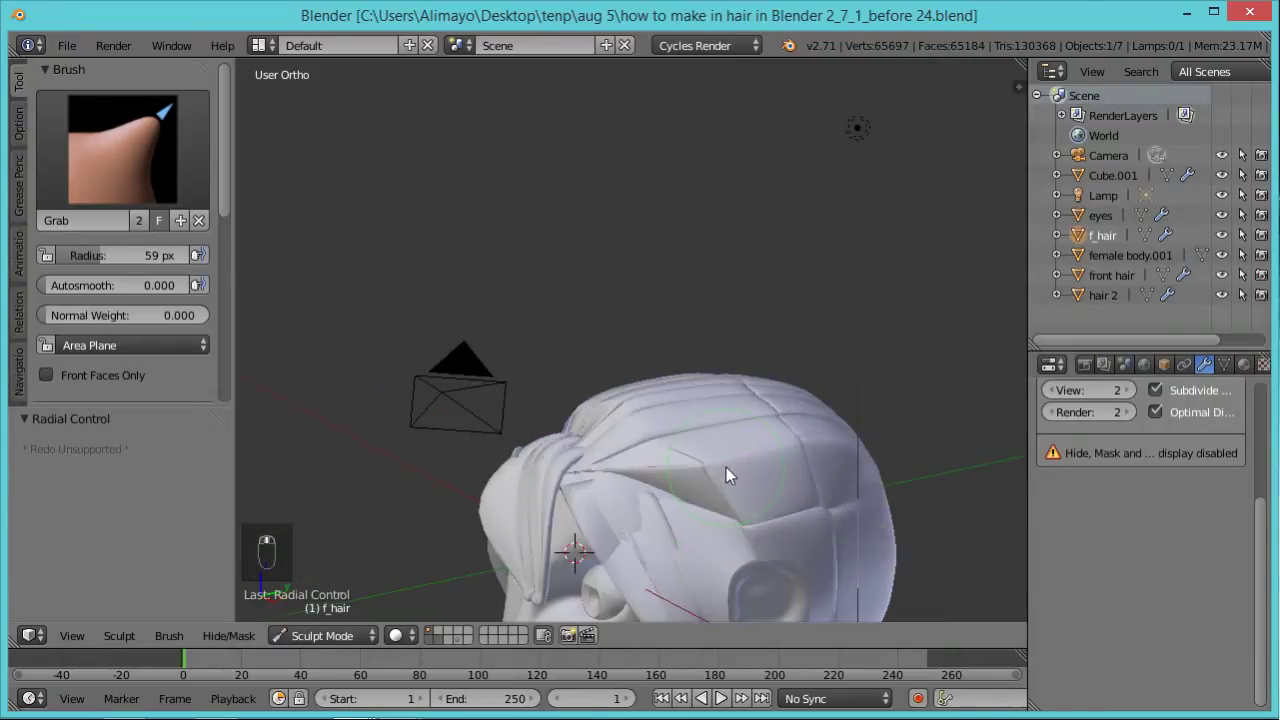
middle_drag(645, 543, 888, 508)
middle_drag(757, 531, 641, 537)
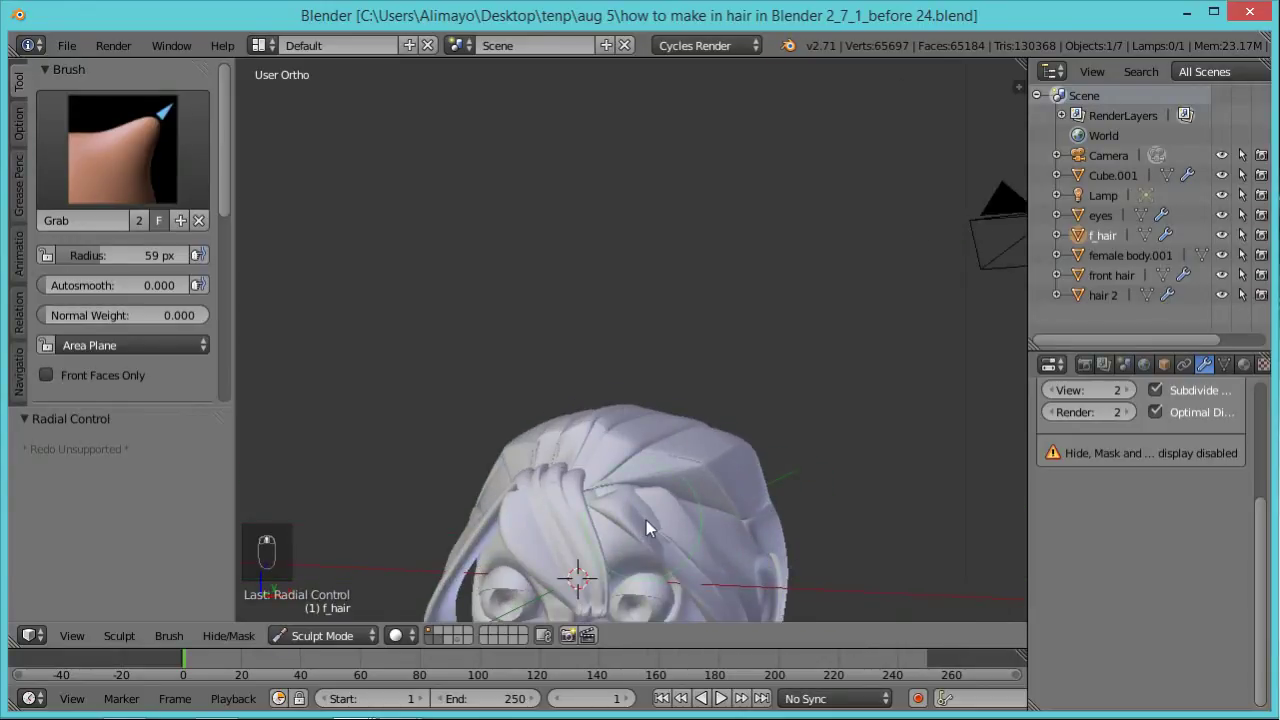
Set the Grab brush radius to 80 px.
middle_drag(789, 537, 697, 565)
mouse_move(698, 565)
mouse_down()
mouse_move(721, 514)
mouse_move(694, 491)
mouse_move(673, 518)
mouse_up()
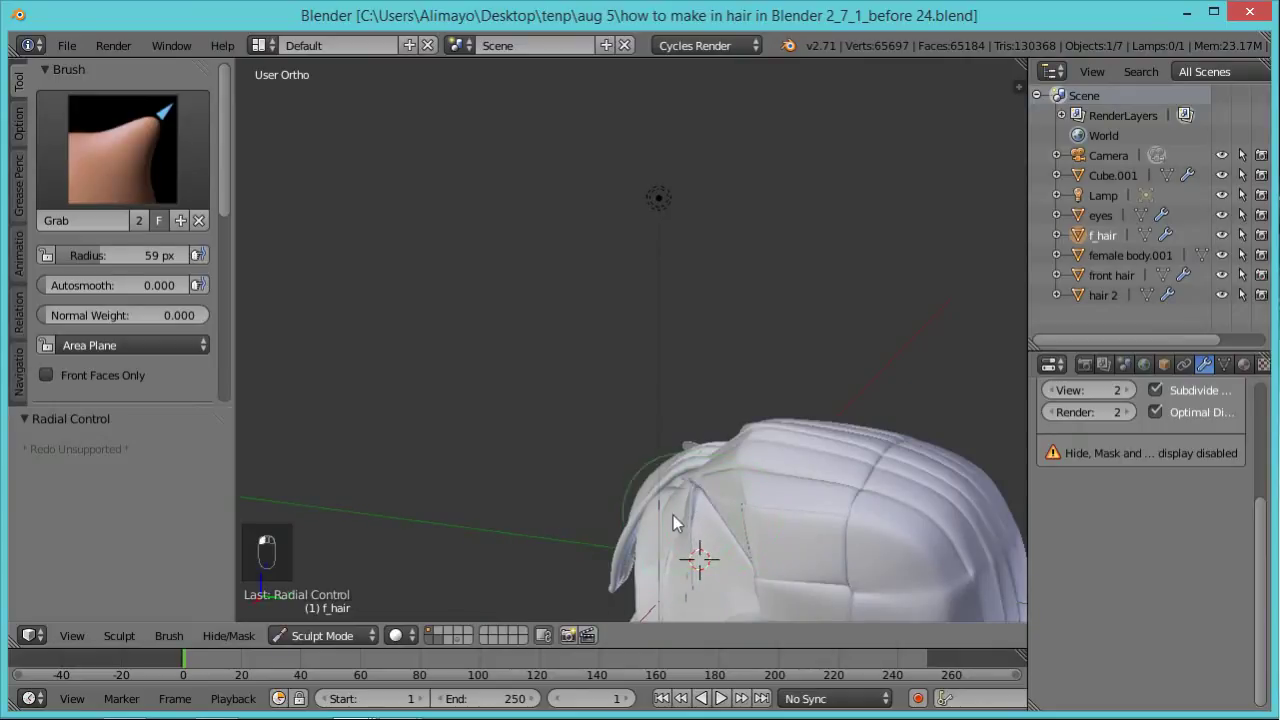
middle_drag(674, 507, 778, 463)
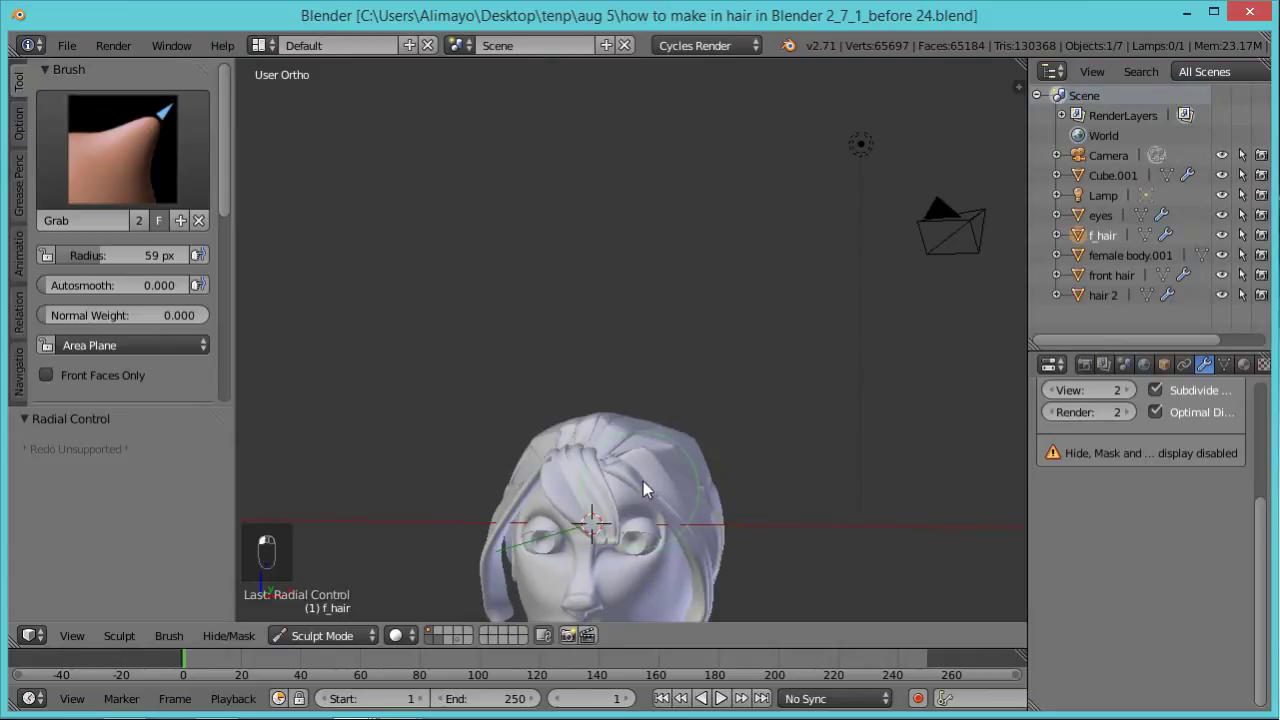
scroll(637, 475, down, 1)
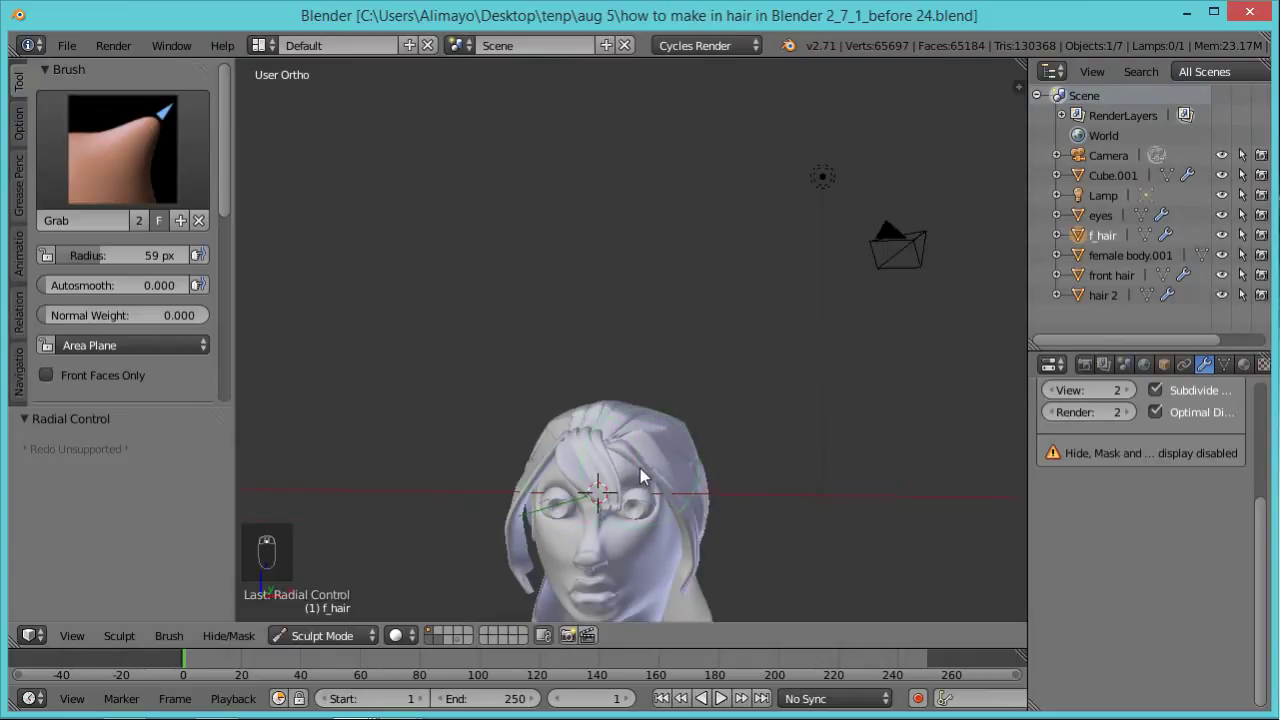
key(f)
click(655, 485)
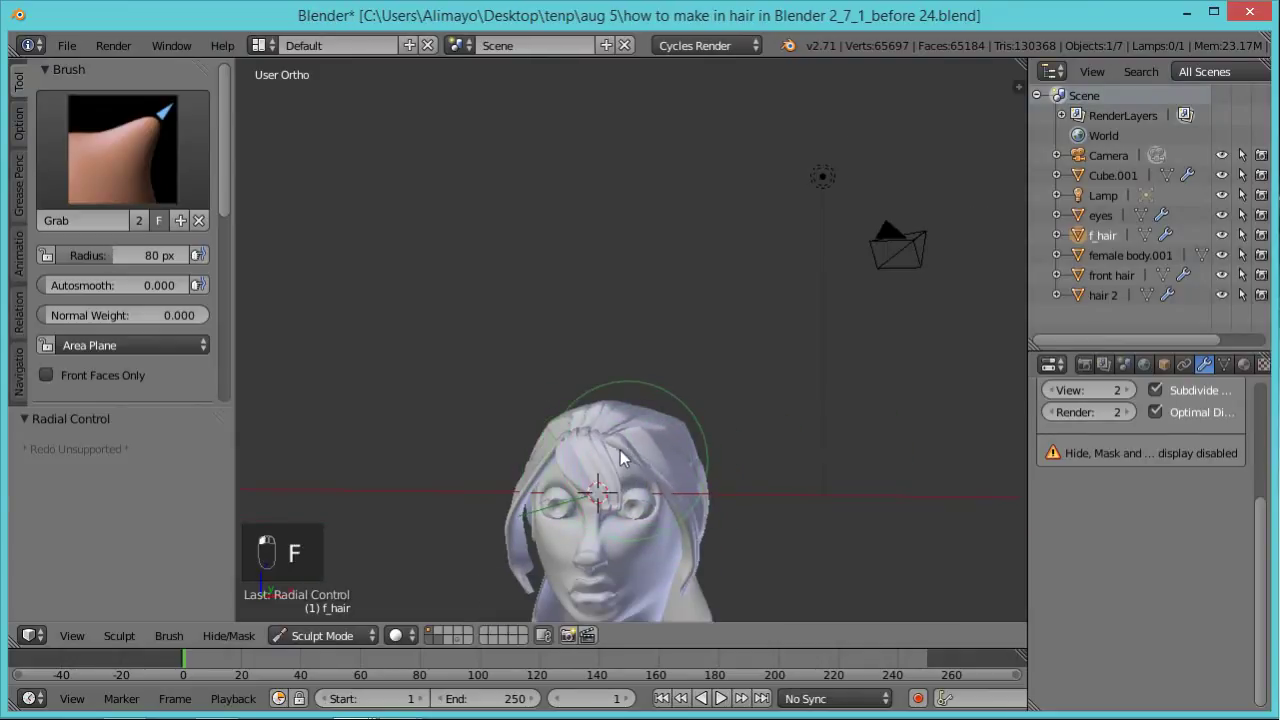
Examine the sculpted hair around the whole head from the front, the side and three-quarter angles, near and far.
middle_drag(763, 455, 586, 522)
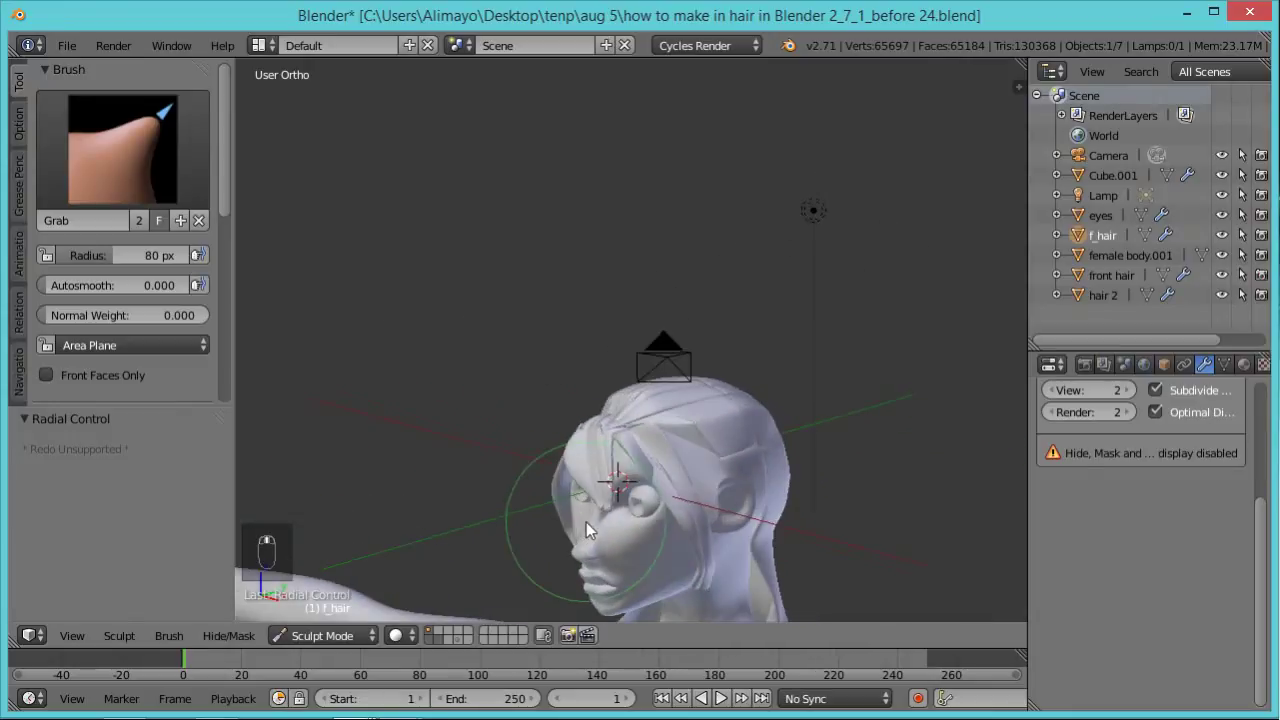
middle_drag(660, 488, 728, 543)
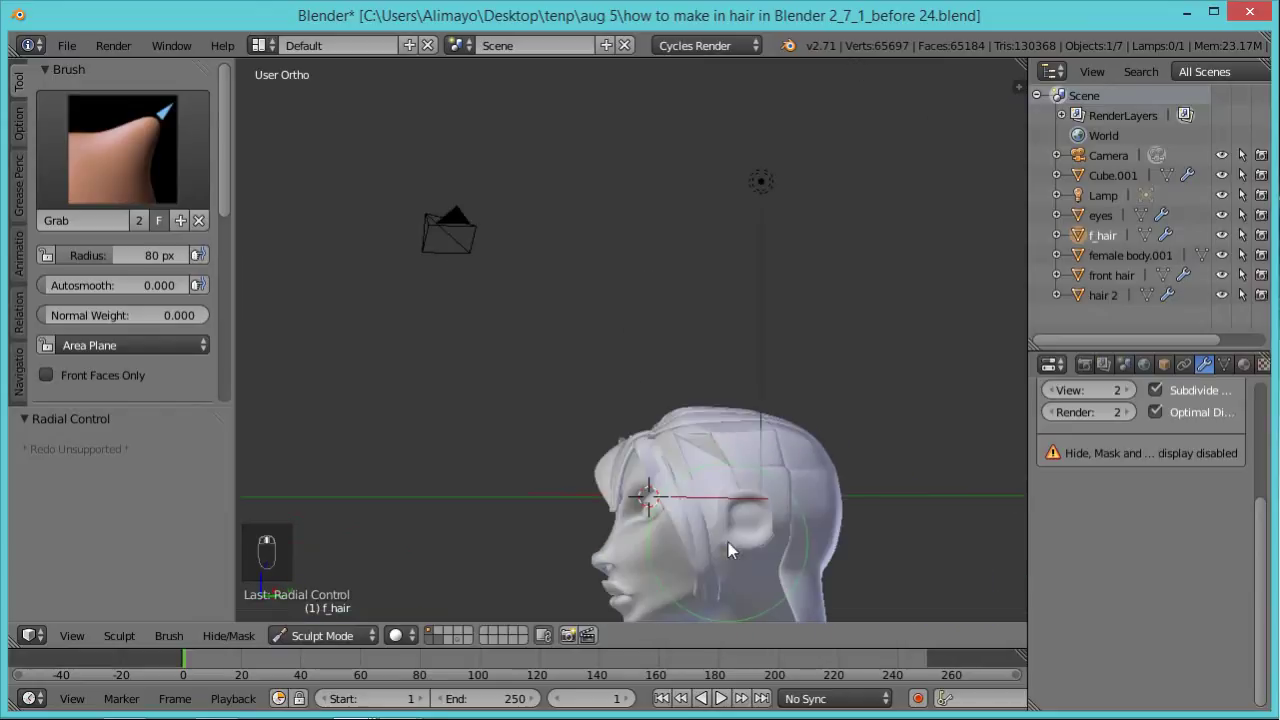
middle_drag(814, 537, 622, 470)
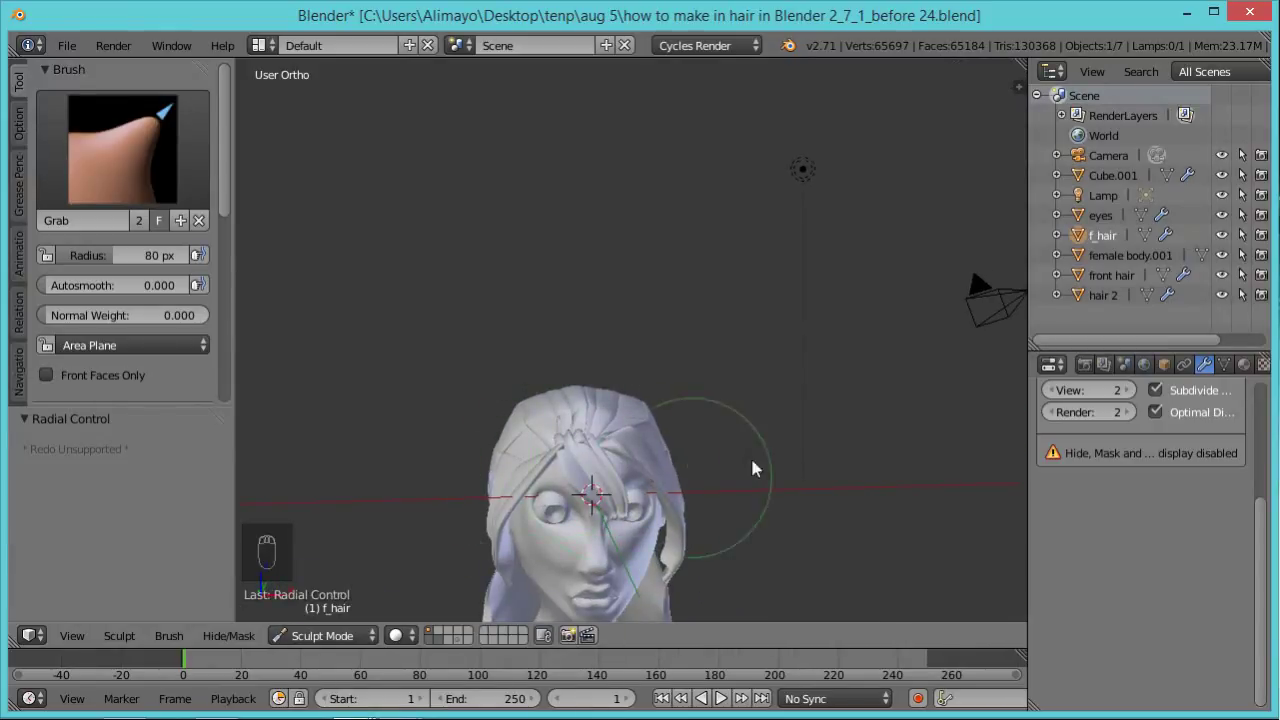
scroll(760, 462, down, 2)
middle_drag(760, 463, 725, 437)
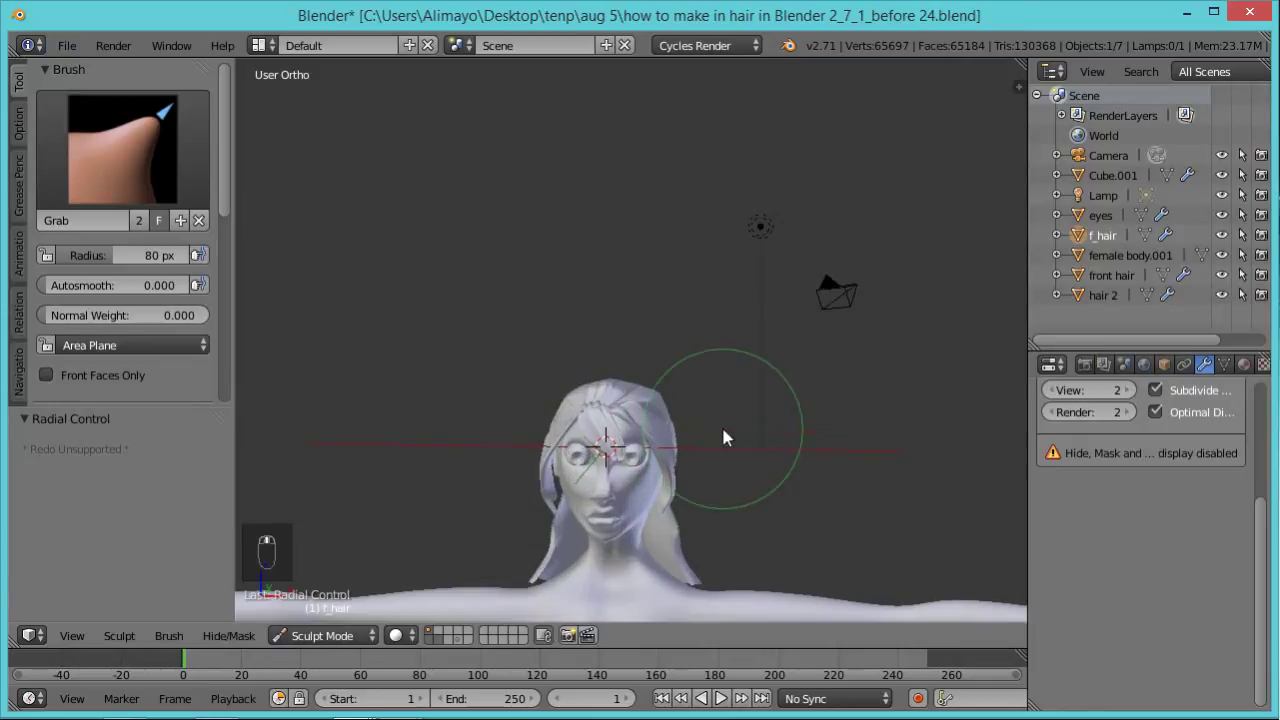
scroll(723, 431, up, 5)
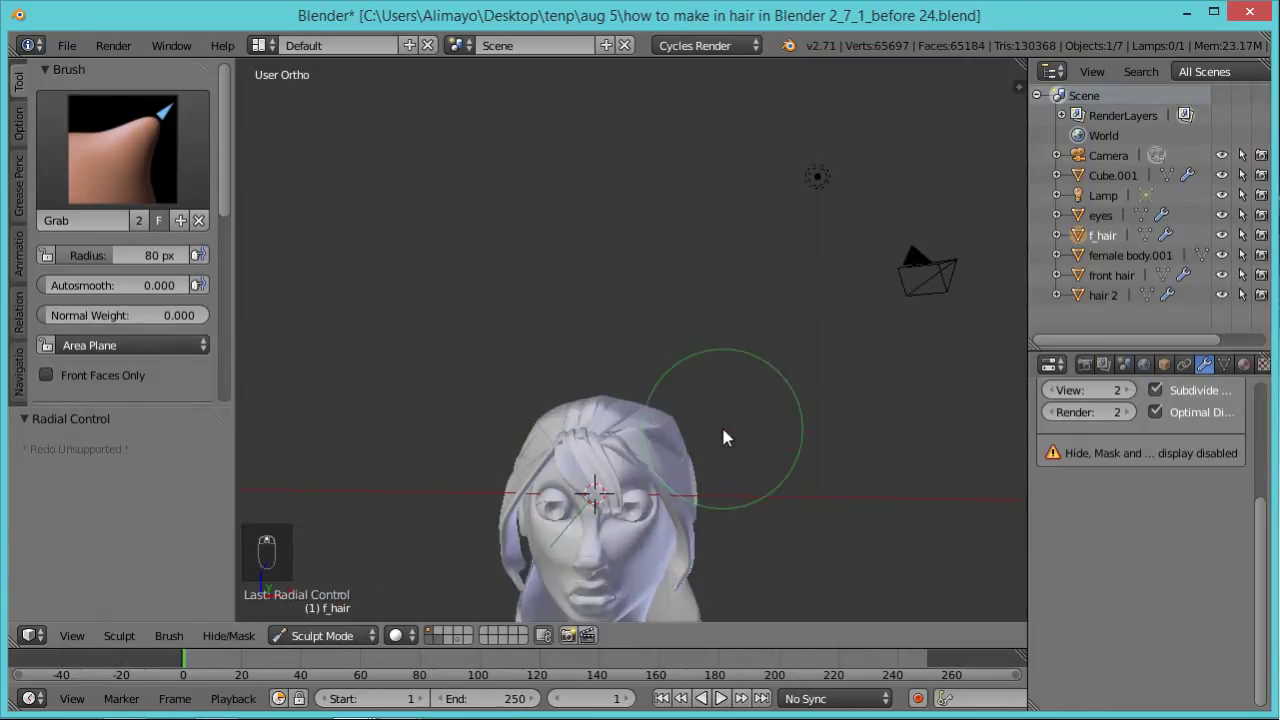
scroll(775, 278, down, 2)
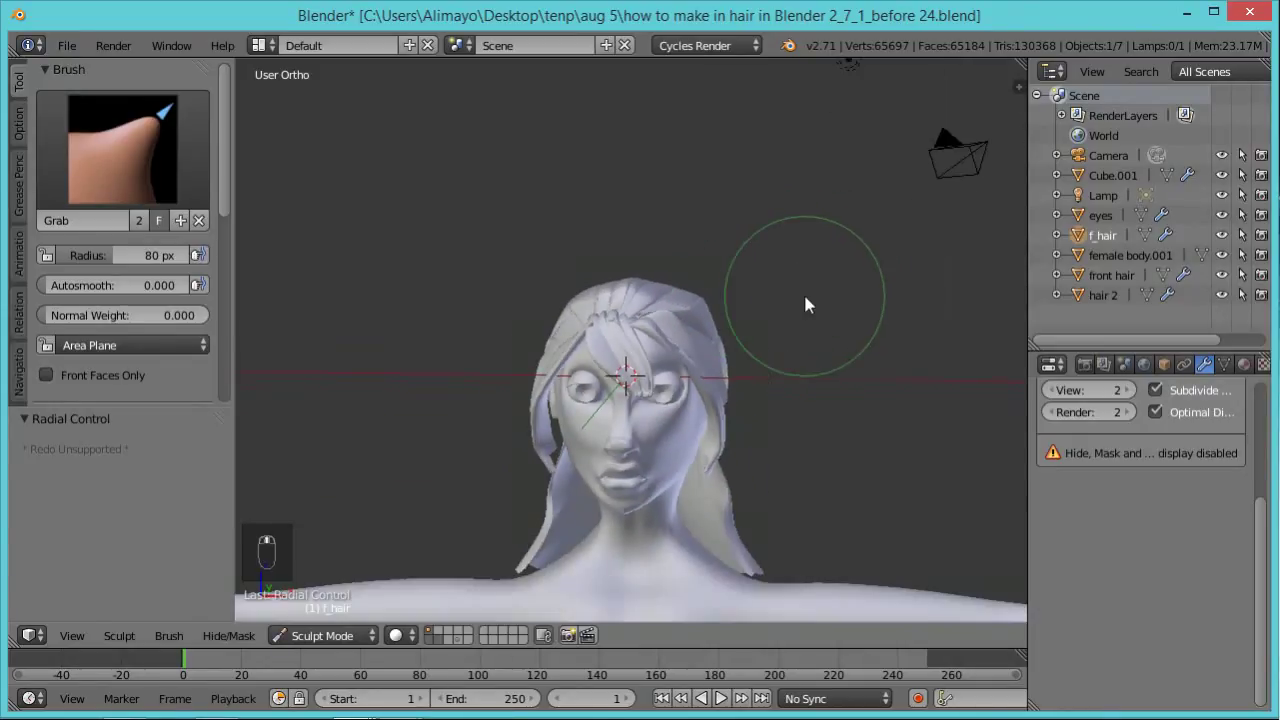
mouse_move(863, 343)
middle_down()
mouse_move(649, 338)
mouse_move(517, 374)
mouse_move(874, 363)
middle_up()
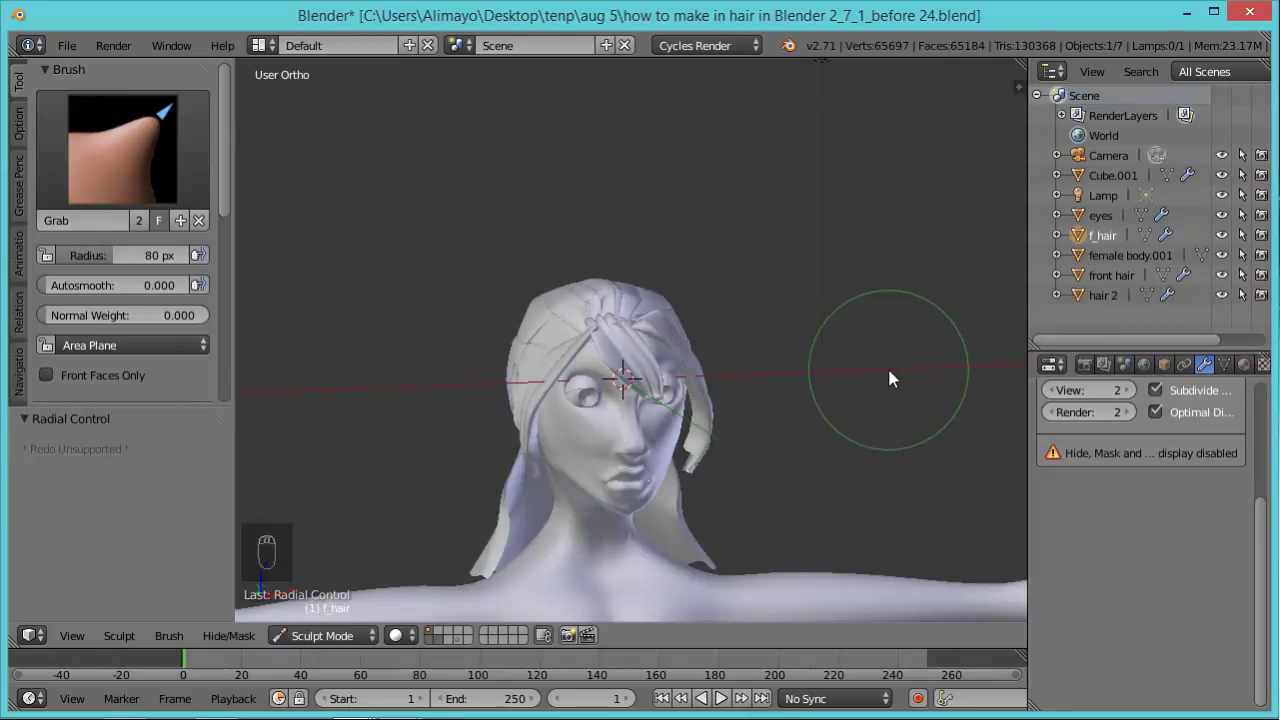
middle_drag(850, 392, 640, 390)
scroll(637, 382, up, 3)
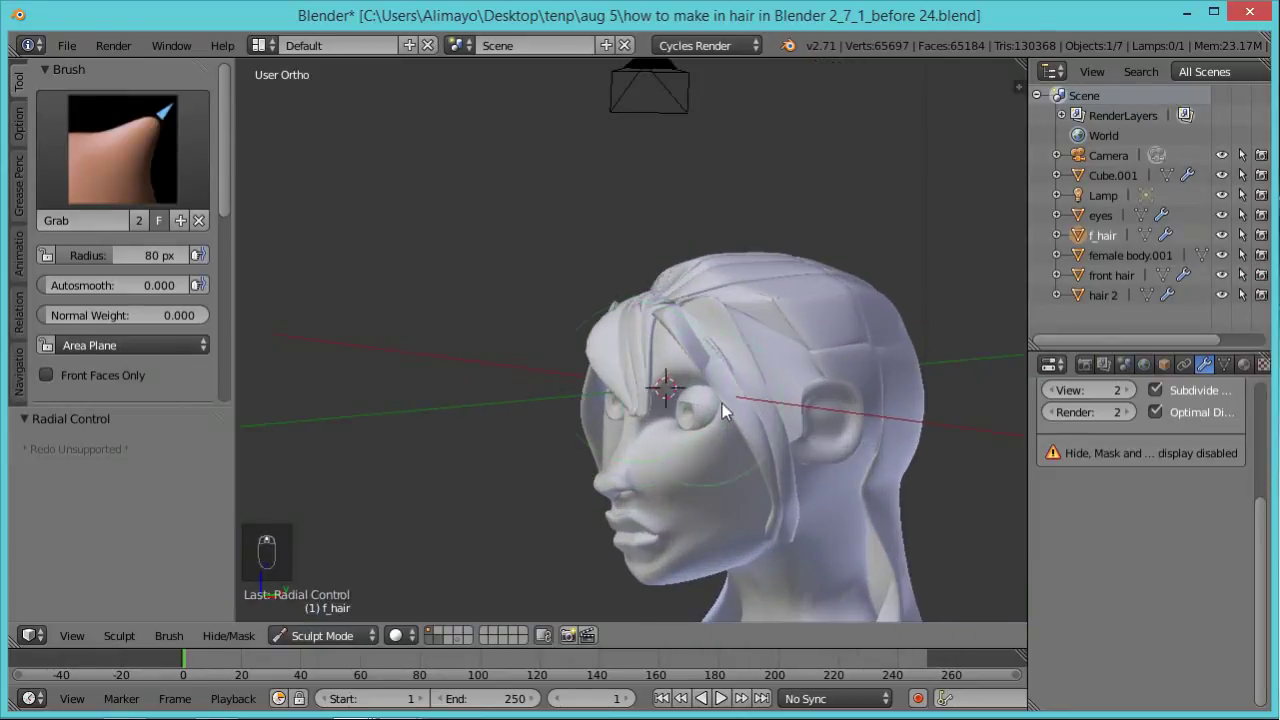
scroll(740, 387, down, 2)
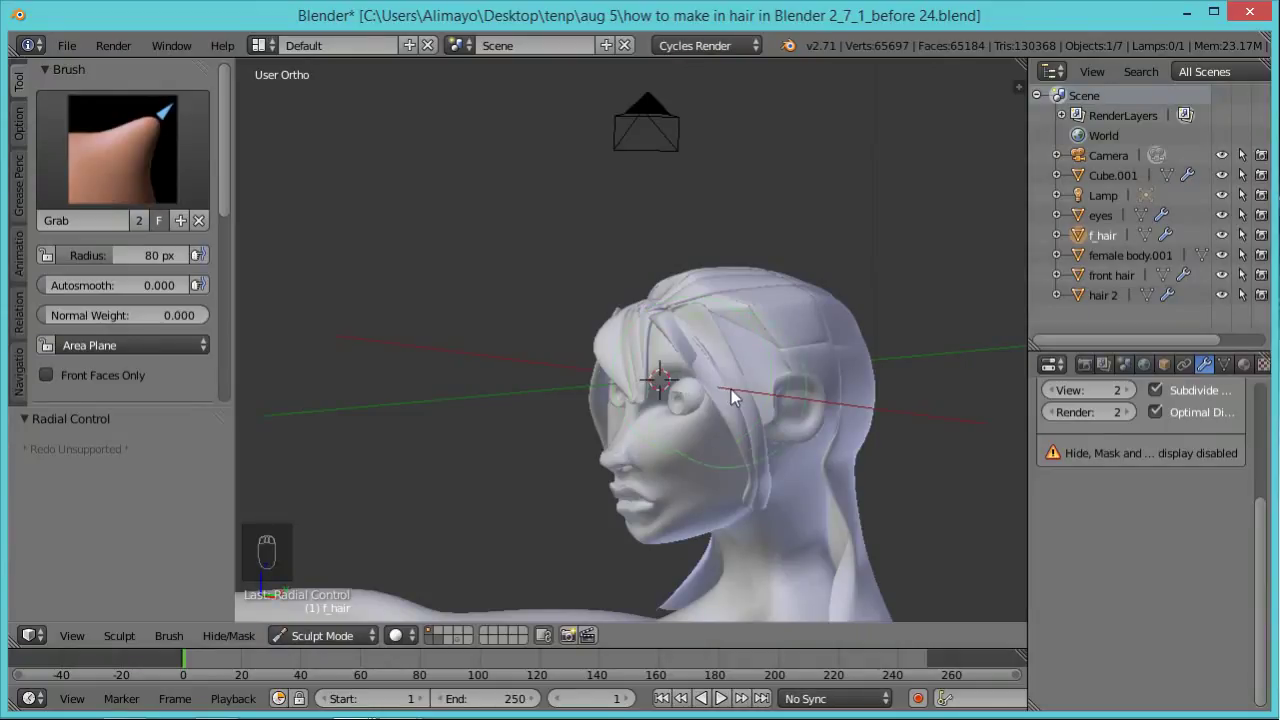
middle_drag(757, 460, 885, 455)
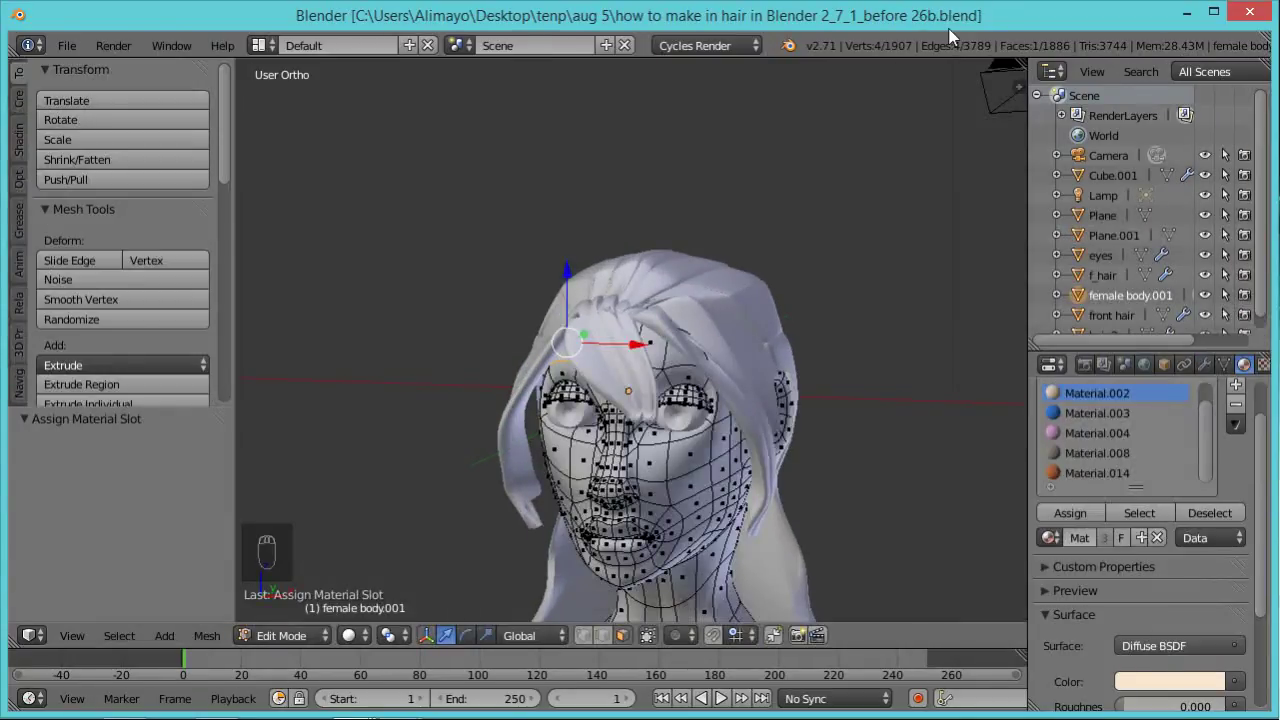
Deselect the body mesh's faces and preview the head from the front in Rendered shading, returning to Solid shading.
middle_drag(874, 366, 767, 348)
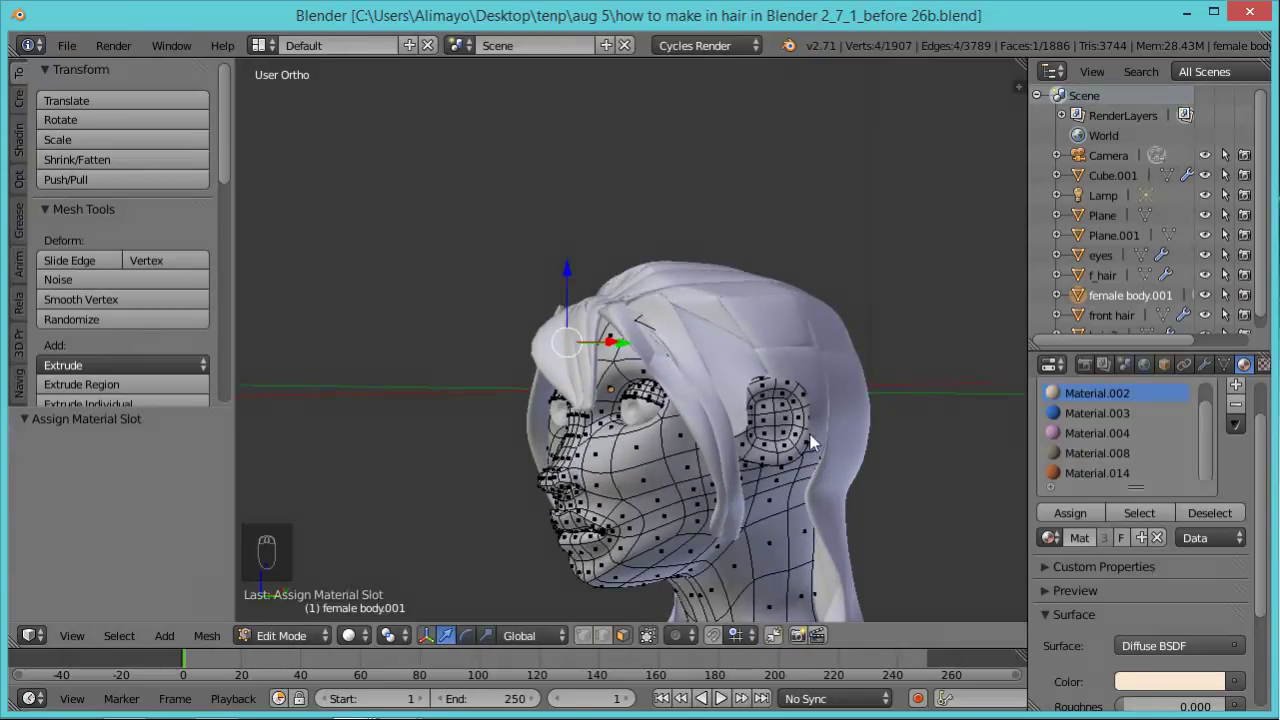
middle_drag(628, 452, 765, 355)
scroll(760, 350, up, 1)
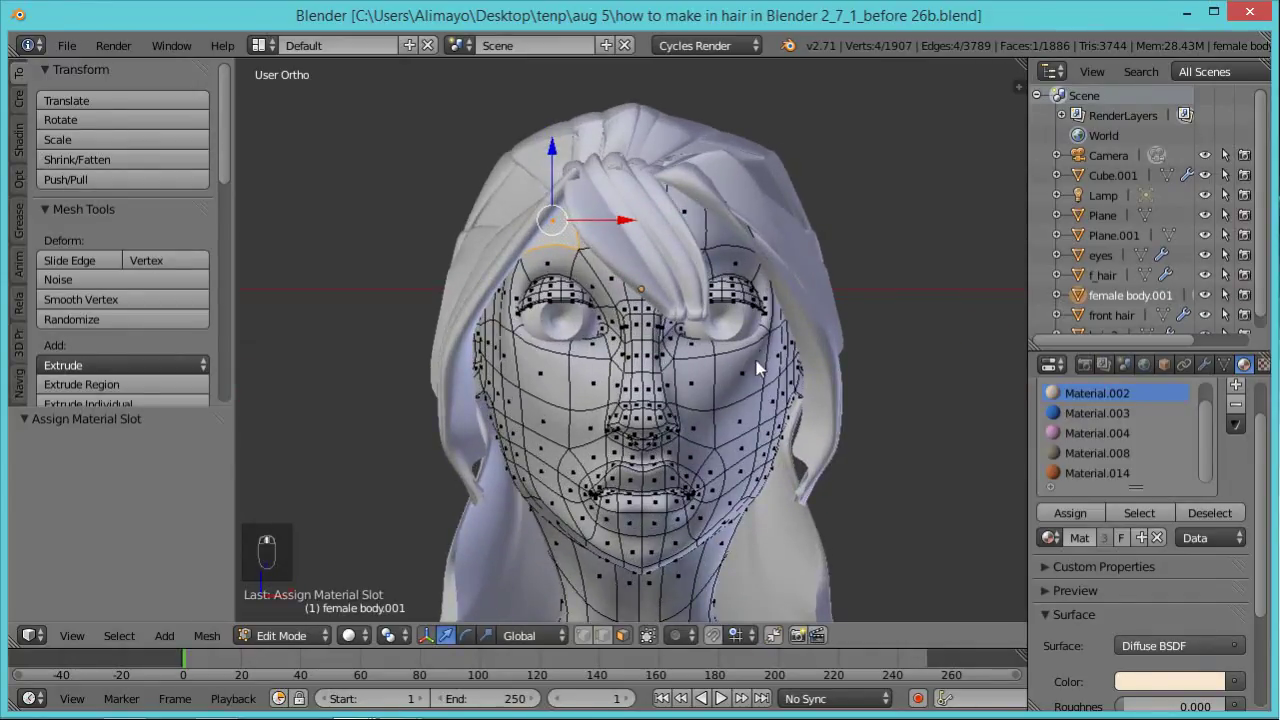
key(a)
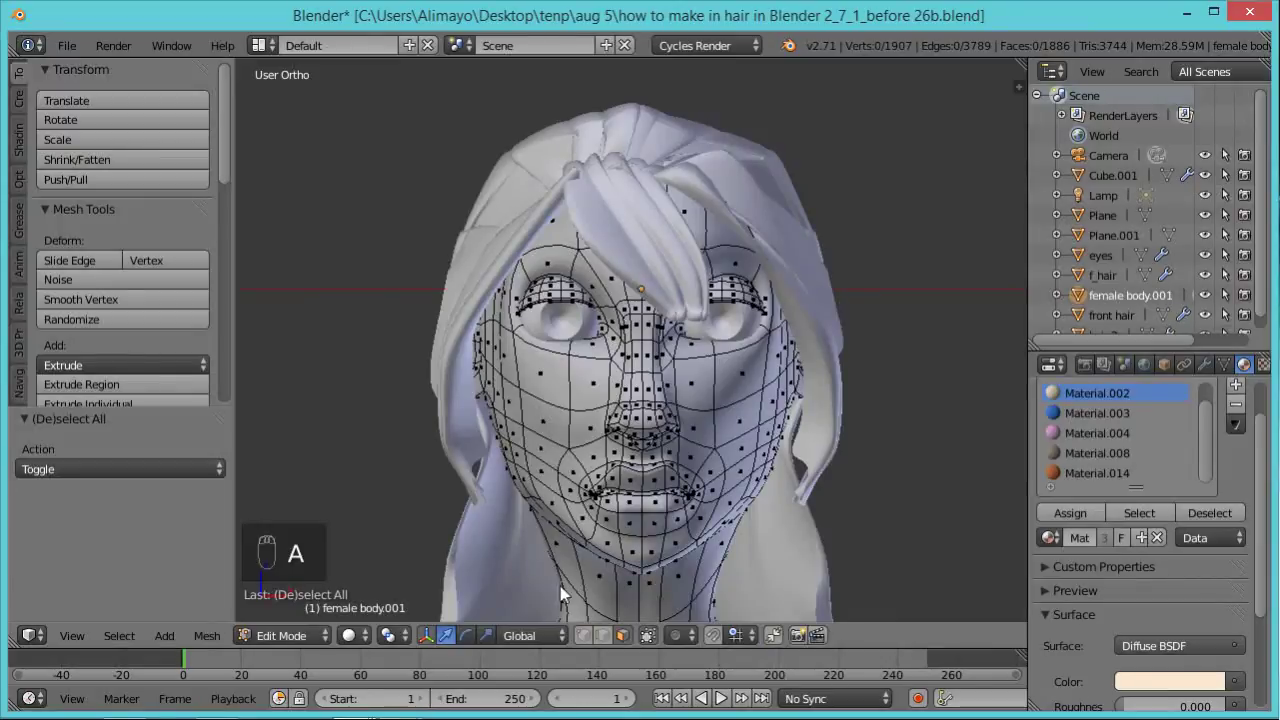
click(361, 637)
click(421, 501)
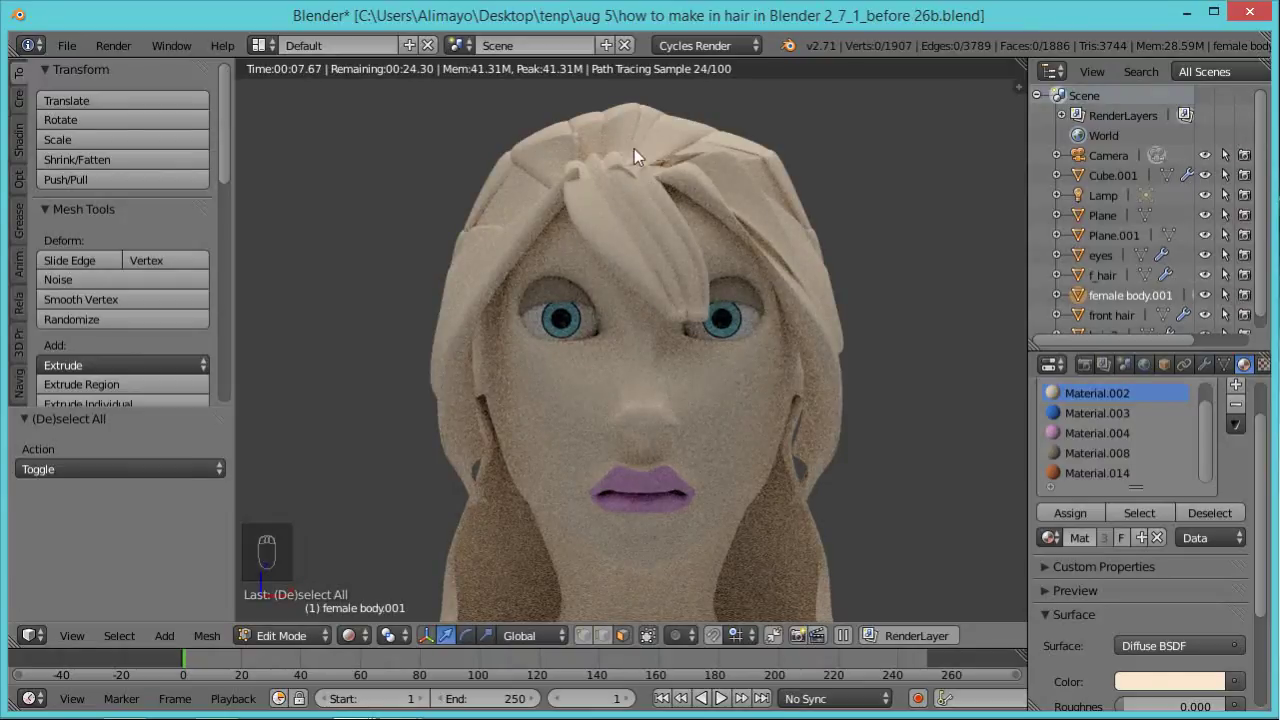
click(369, 637)
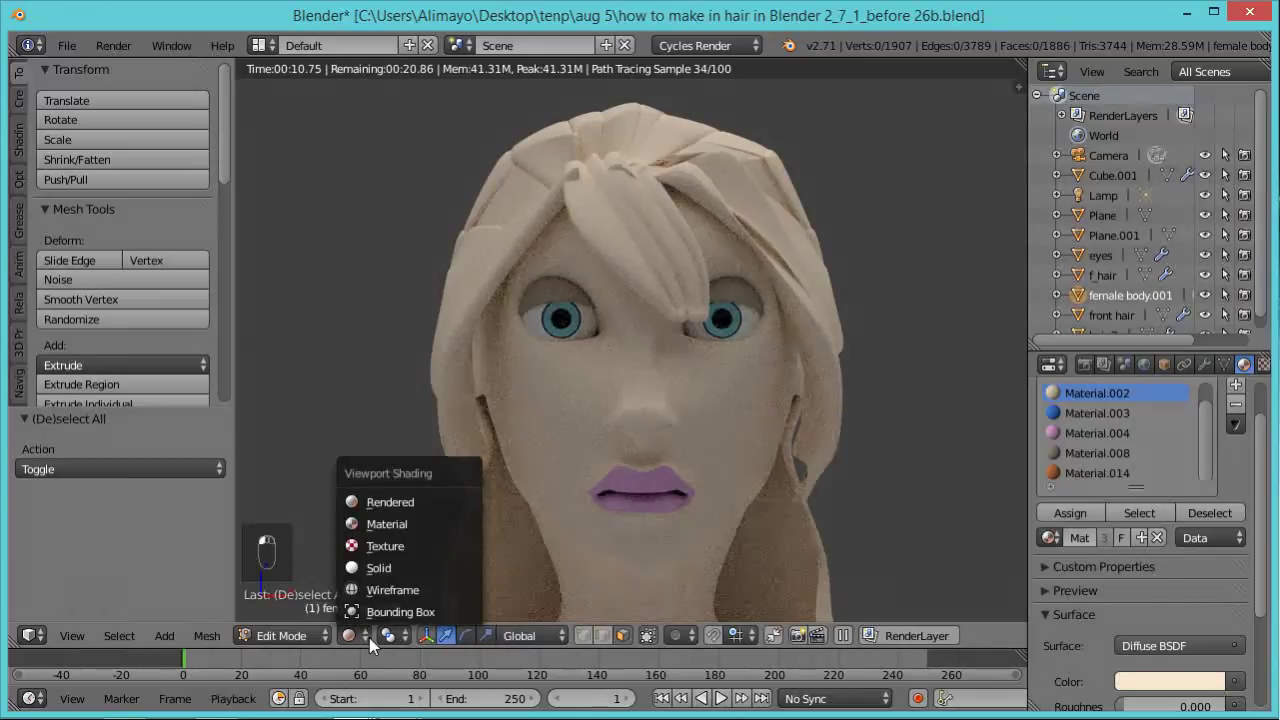
click(394, 568)
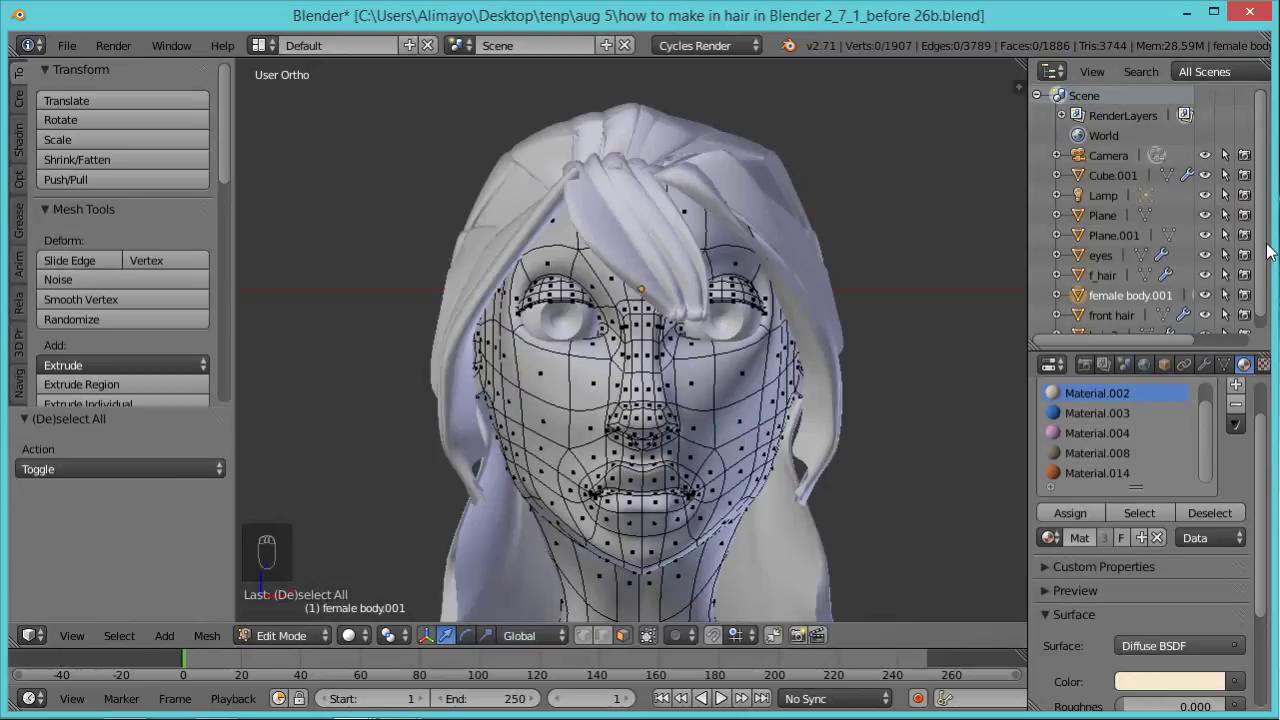
Switch to Object Mode and join the front hair into the f_hair object.
click(323, 637)
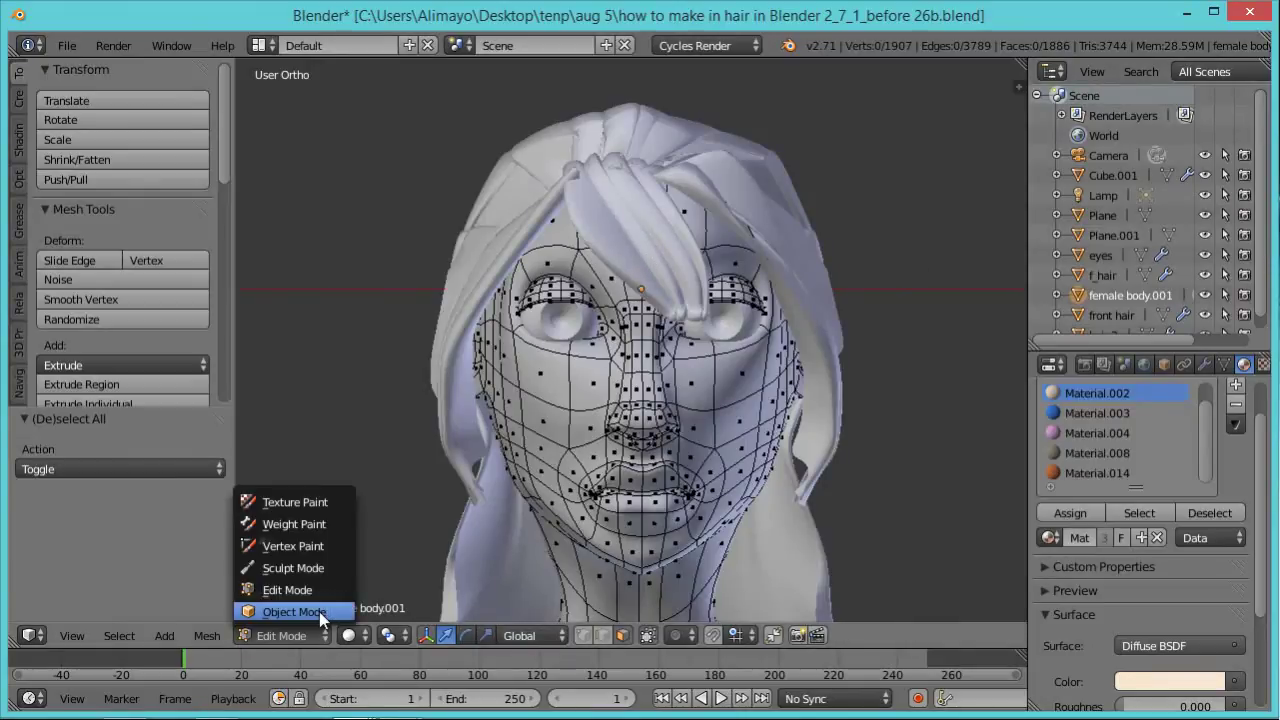
click(300, 610)
right_click(617, 230)
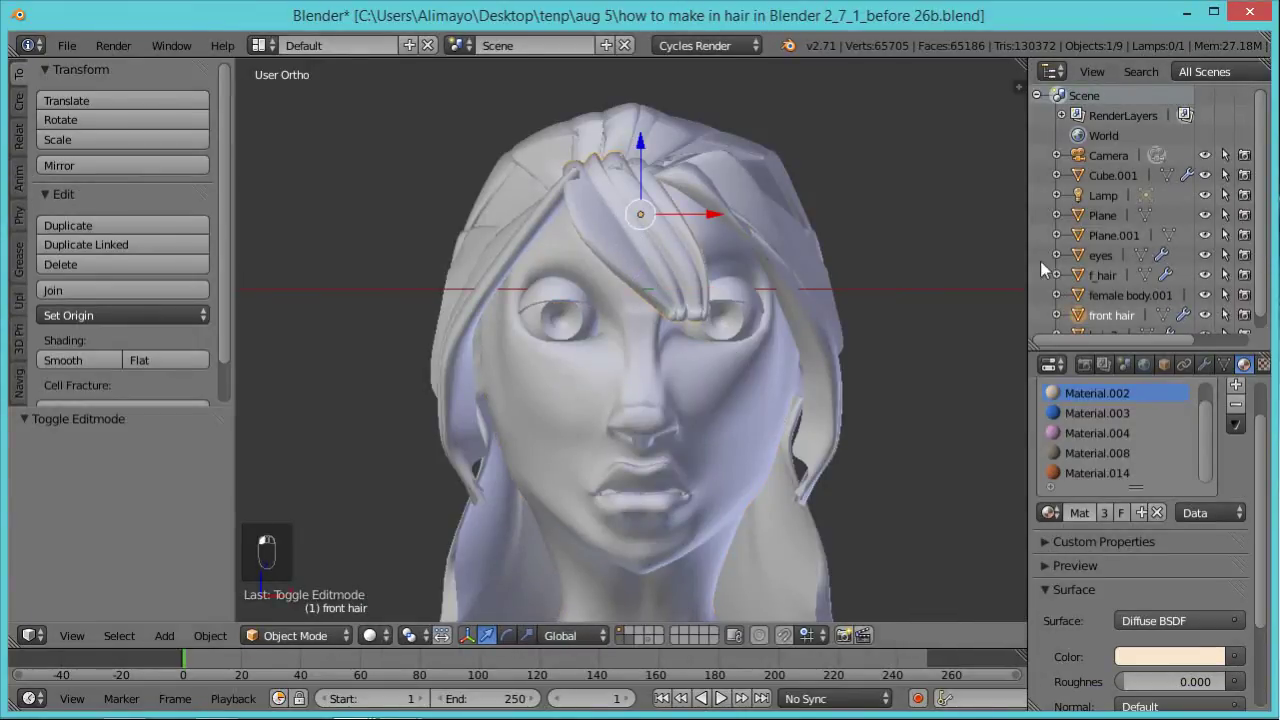
scroll(1128, 303, down, 1)
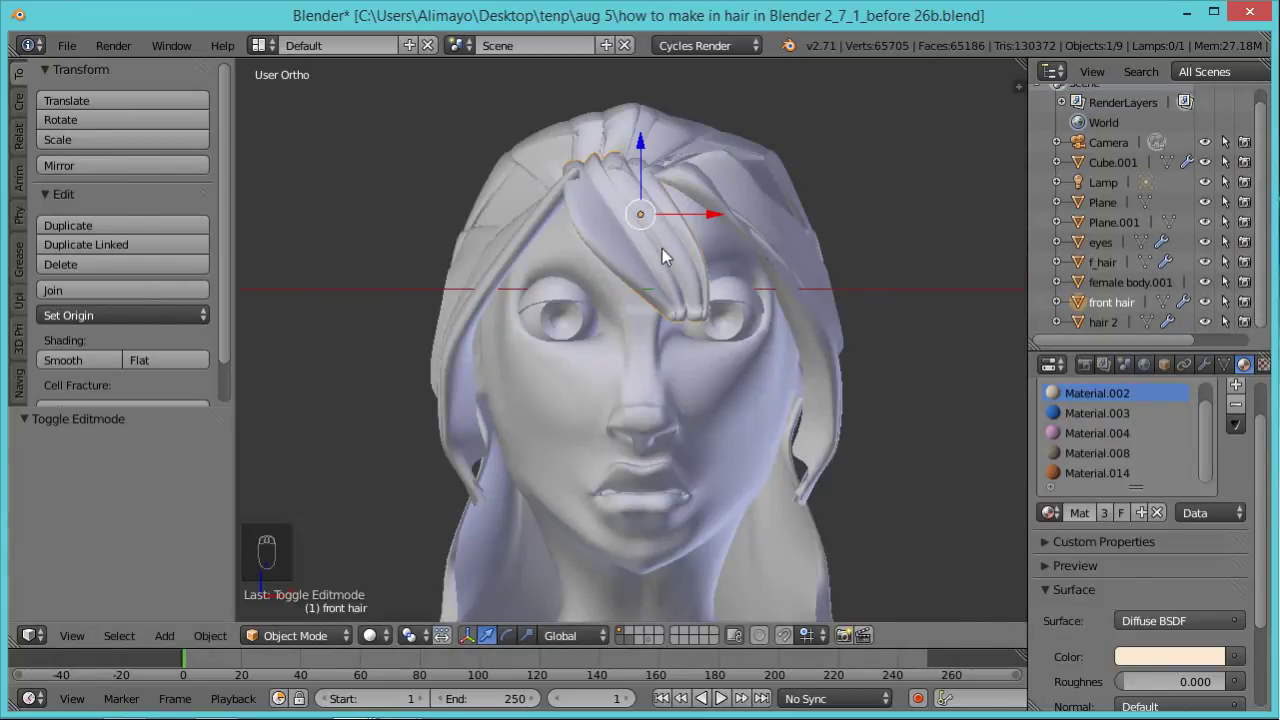
shift+right_click(728, 148)
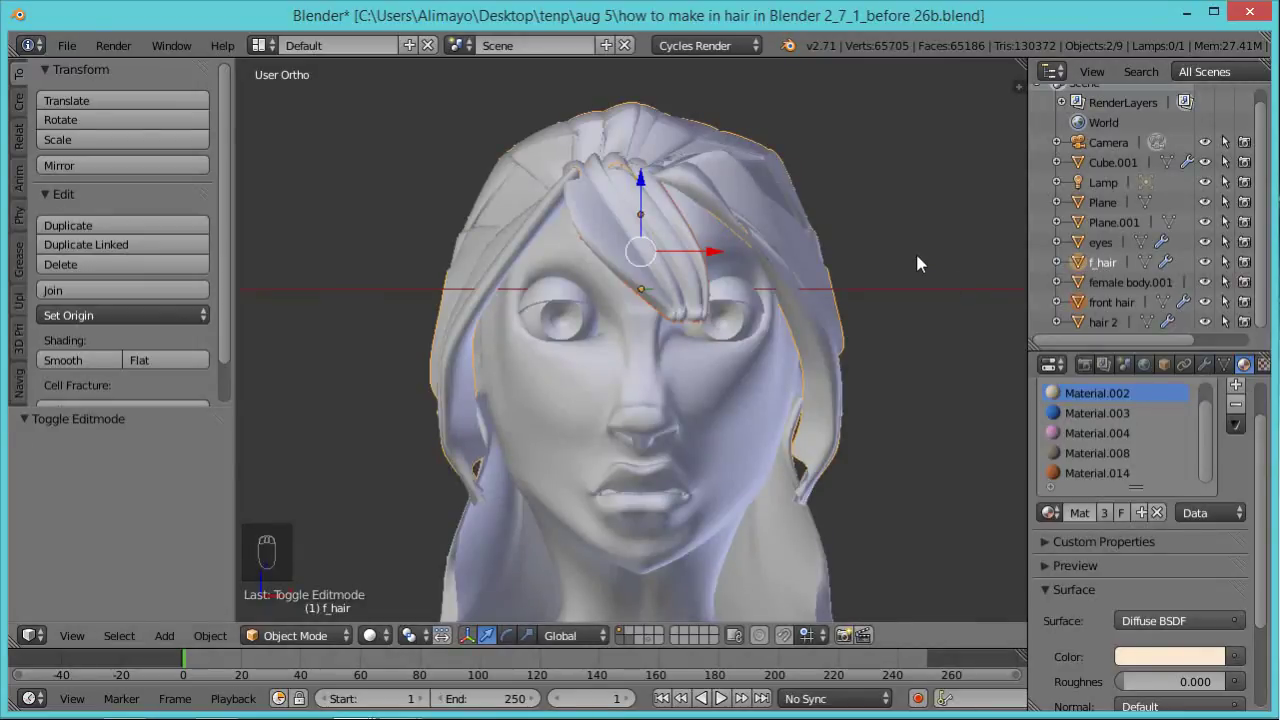
key(ctrl+j)
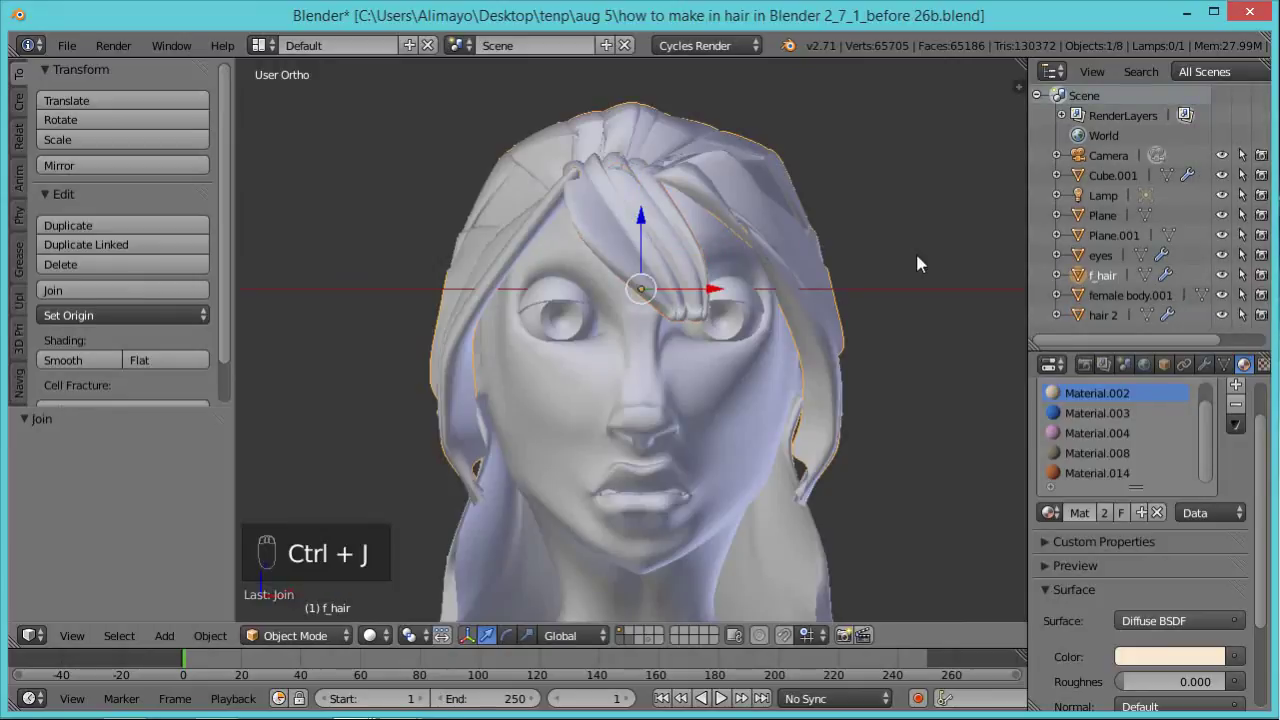
Check the joined f_hair object by toggling its visibility and viewing the head from several angles.
click(1222, 275)
click(1222, 275)
click(1222, 275)
click(1222, 275)
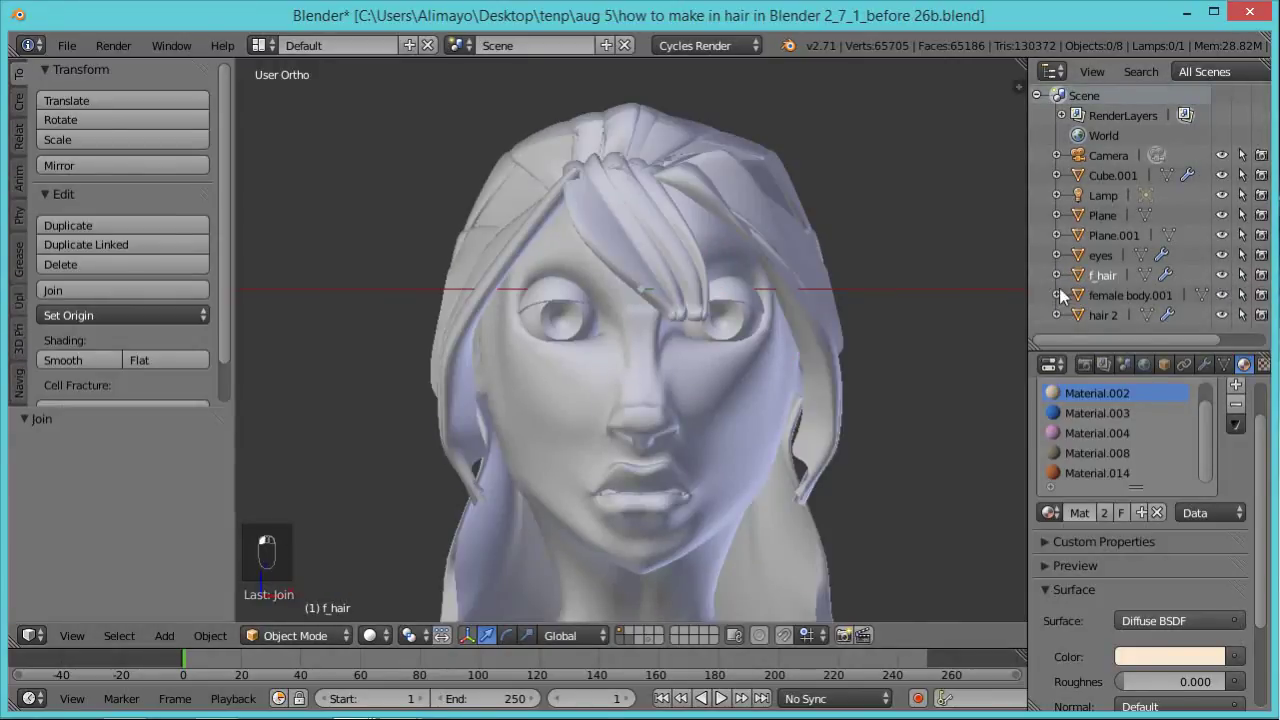
middle_drag(783, 314, 637, 246)
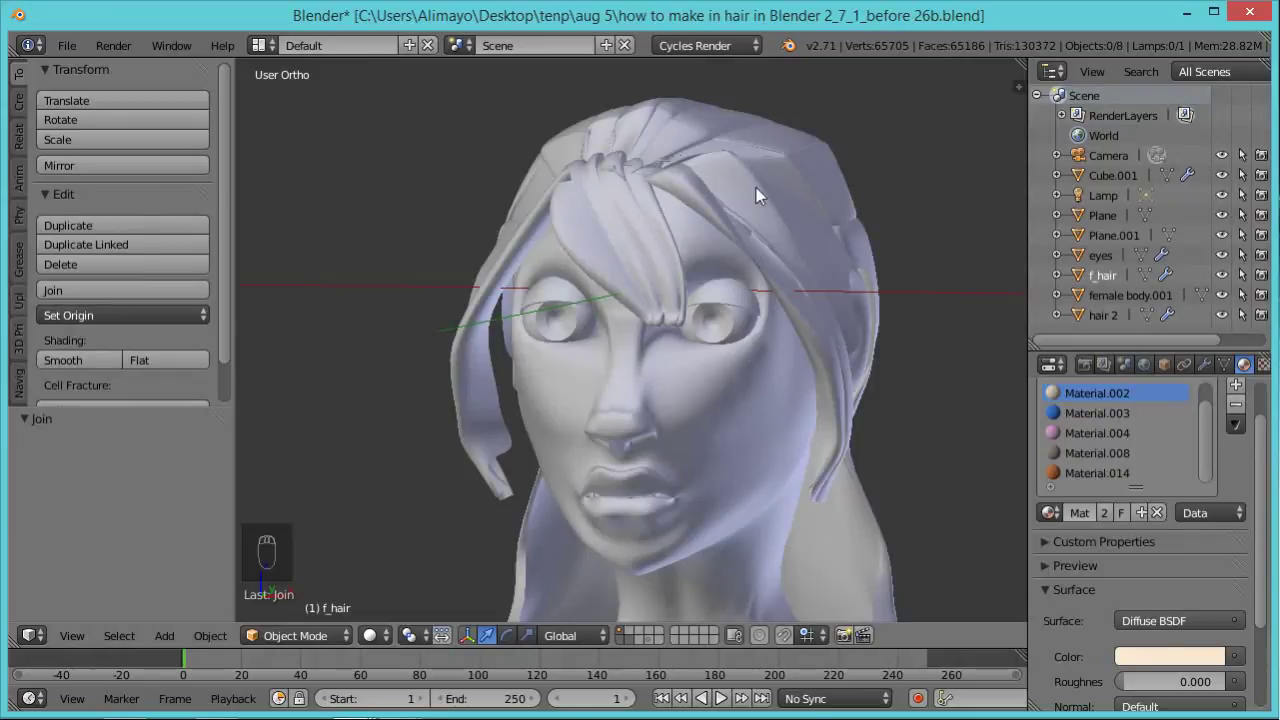
middle_drag(640, 288, 707, 274)
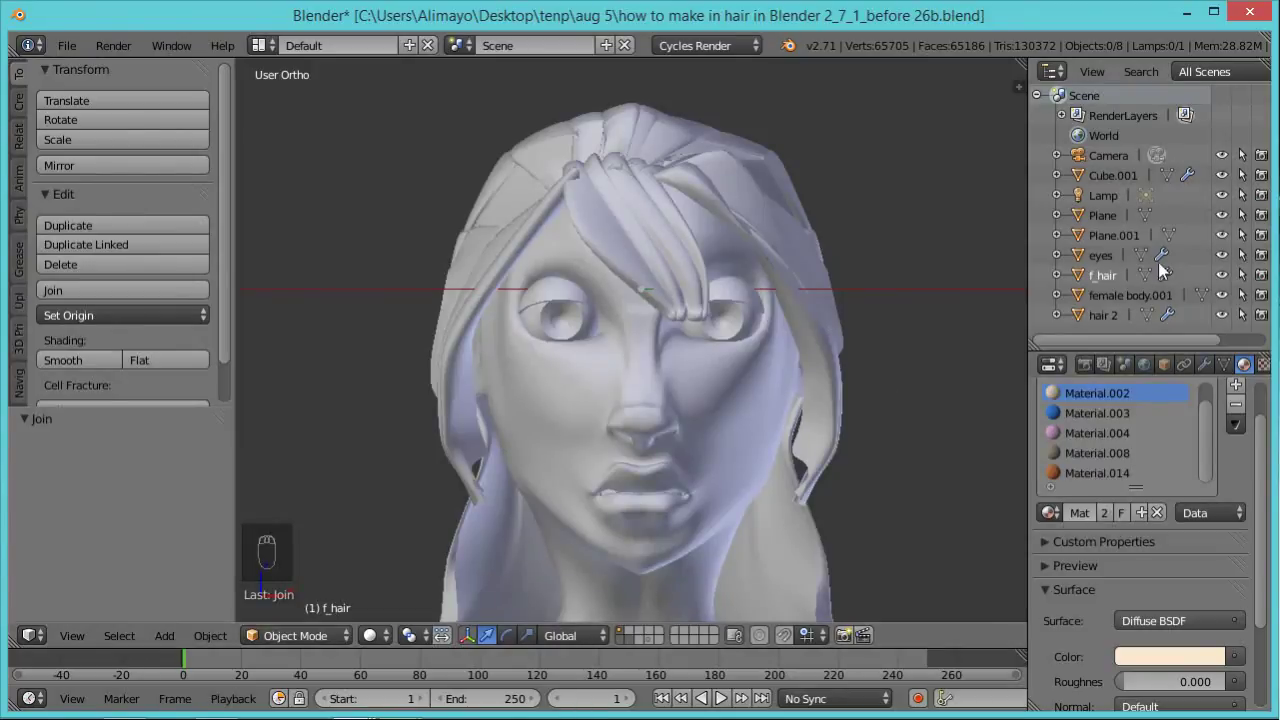
Add a new material slot with a new Diffuse BSDF material to f_hair and colour it light yellow.
click(1112, 294)
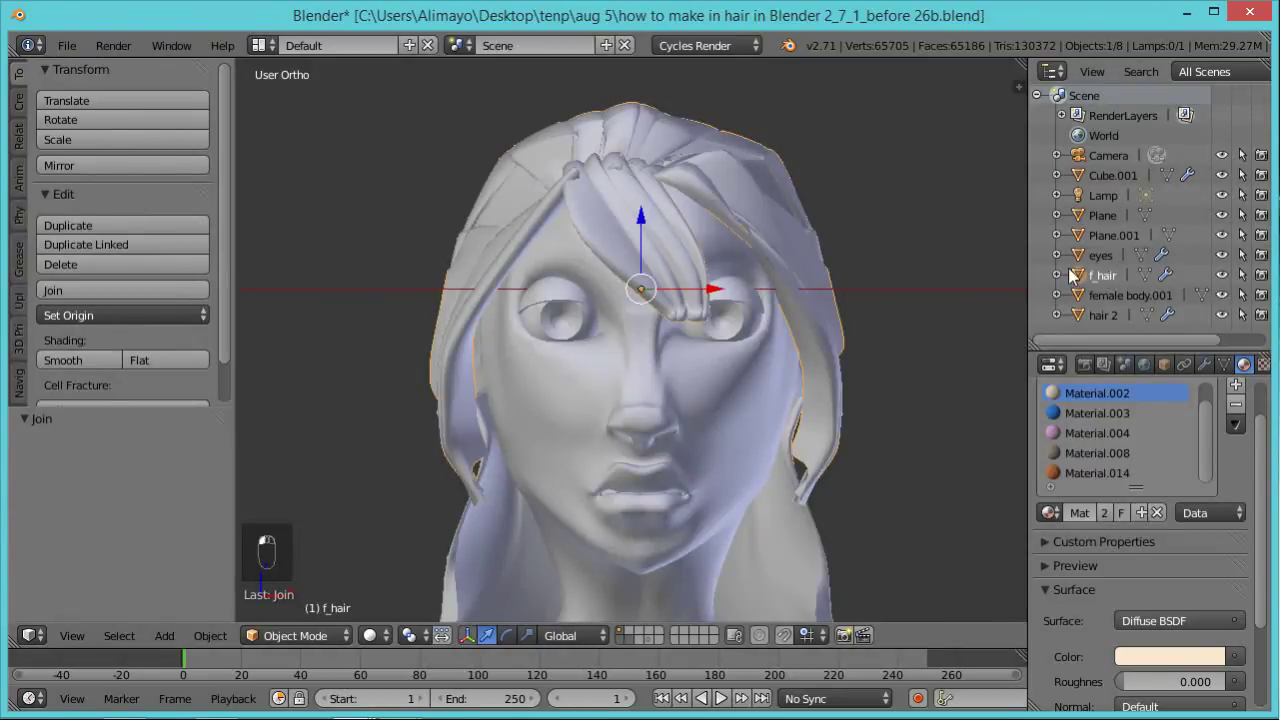
right_click(733, 174)
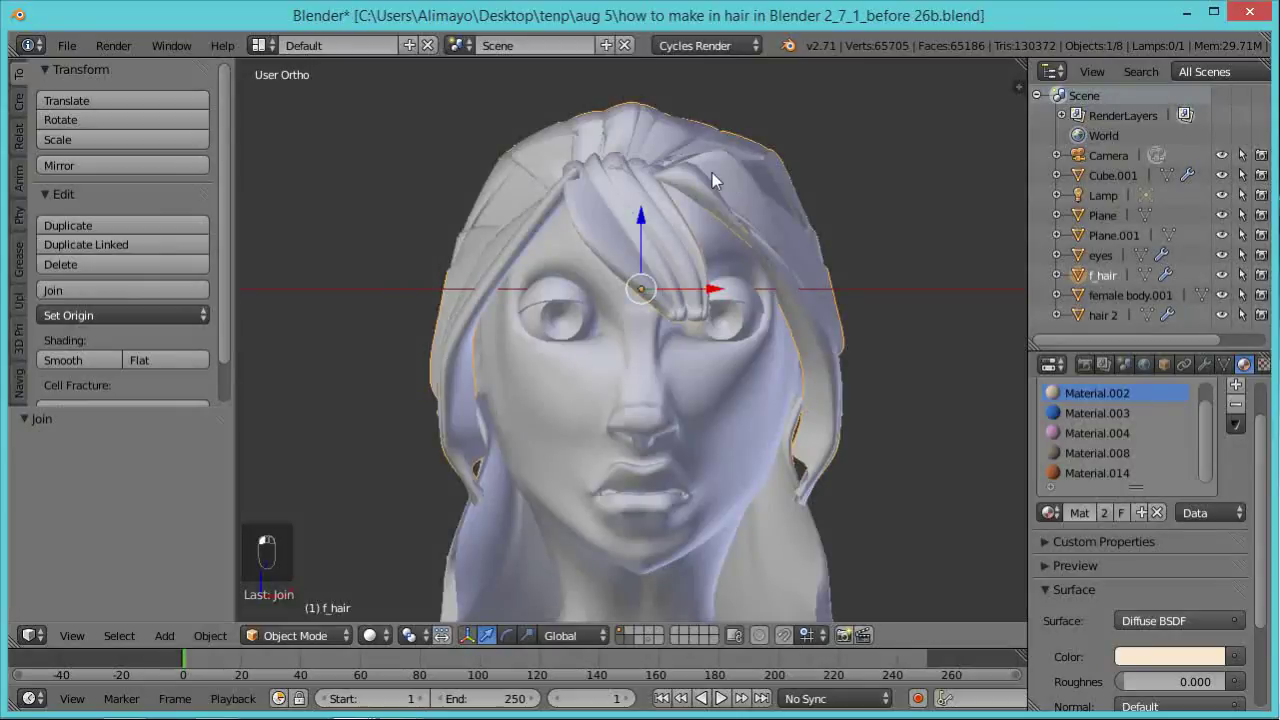
click(1237, 385)
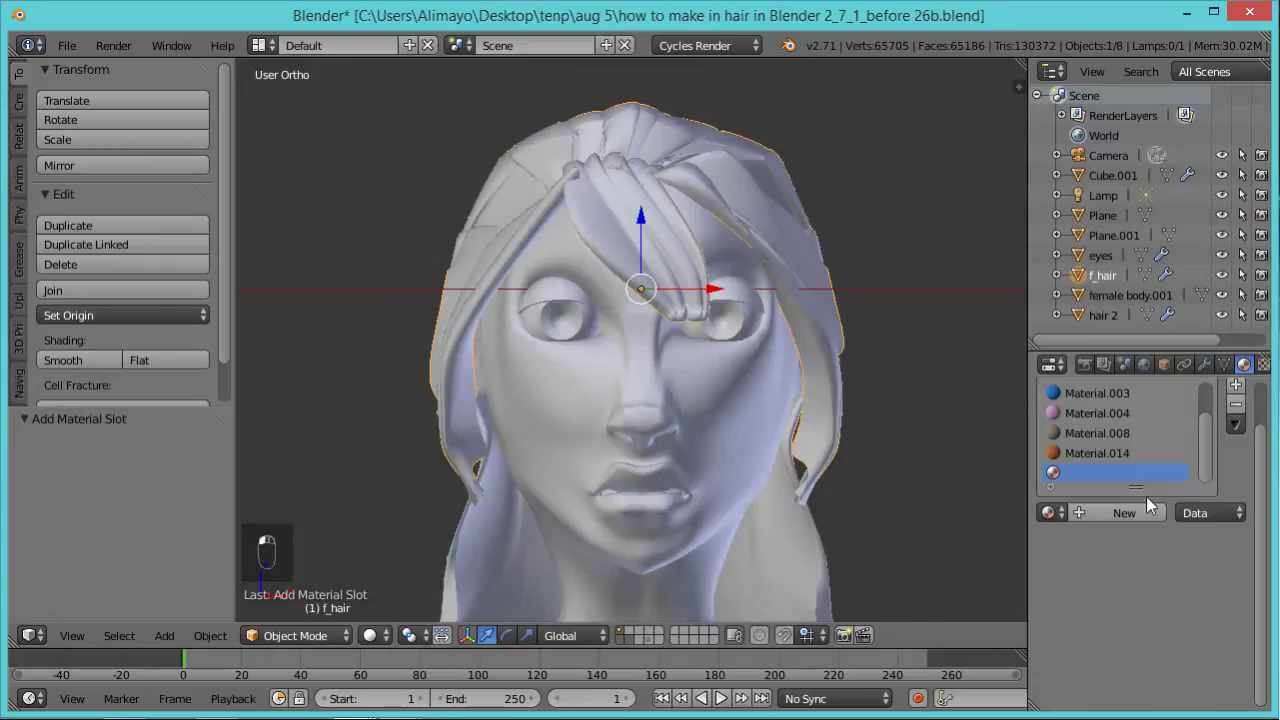
click(1121, 510)
drag(1170, 351, 1163, 189)
click(1173, 535)
mouse_move(1081, 343)
mouse_down()
mouse_move(1071, 355)
mouse_move(1096, 341)
mouse_up()
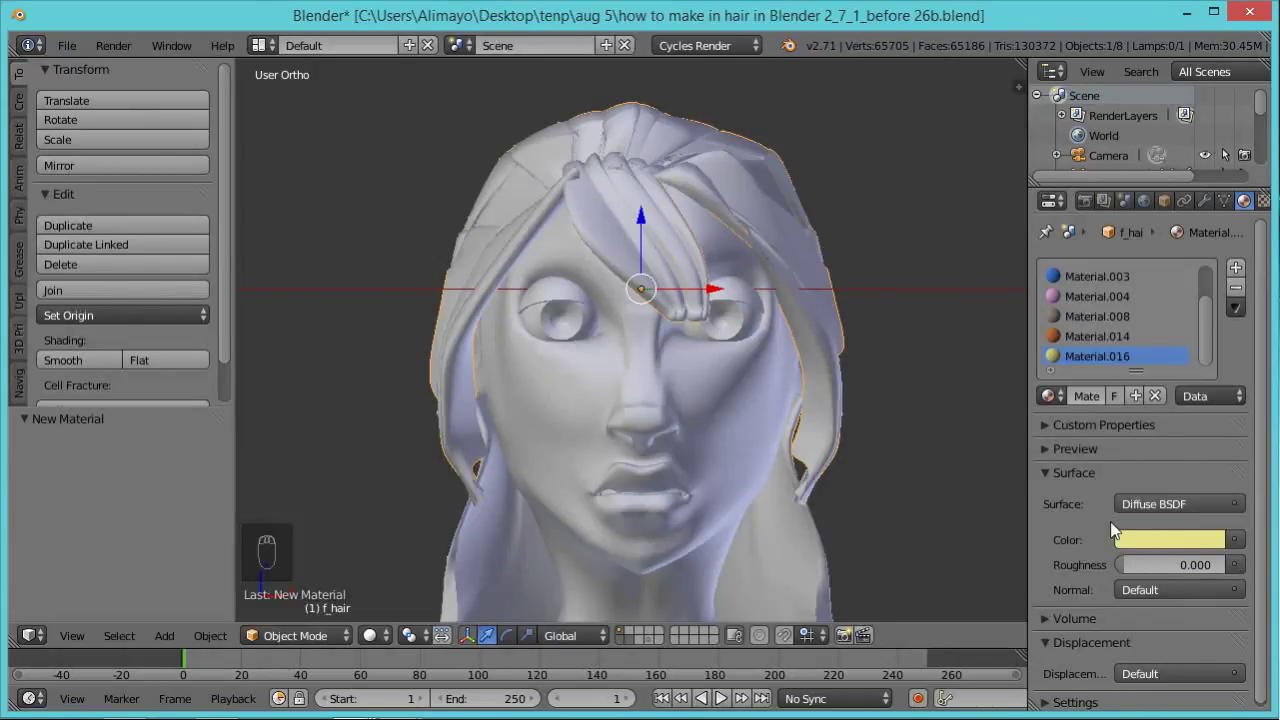
Assign the yellow material to all faces of f_hair in Edit Mode and display the viewport in Rendered shading.
click(345, 637)
click(295, 590)
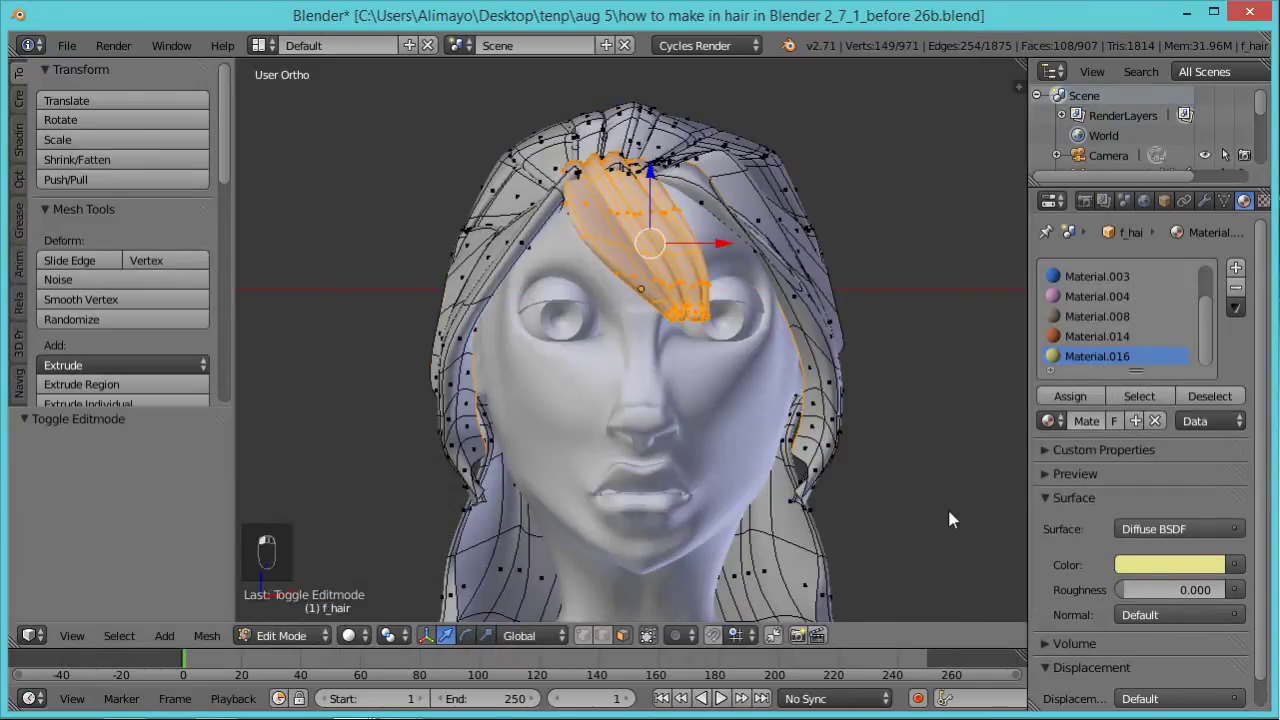
key(a)
key(a)
key(a)
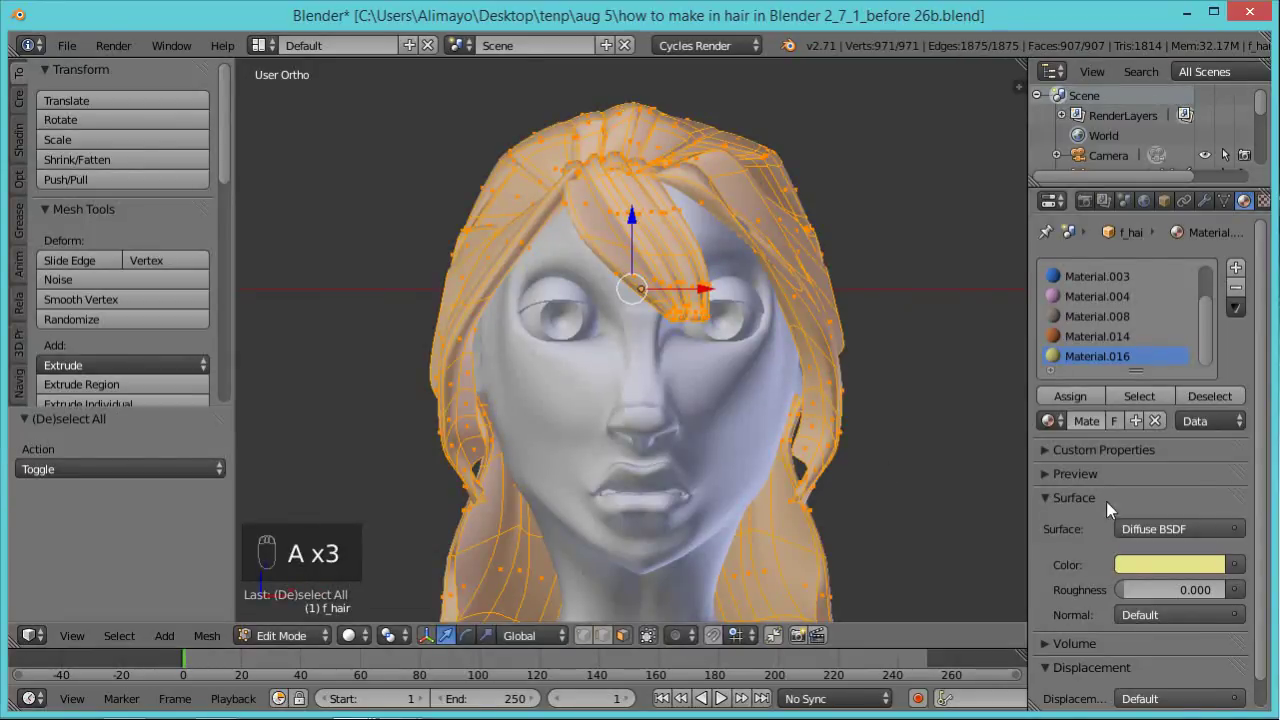
click(1068, 396)
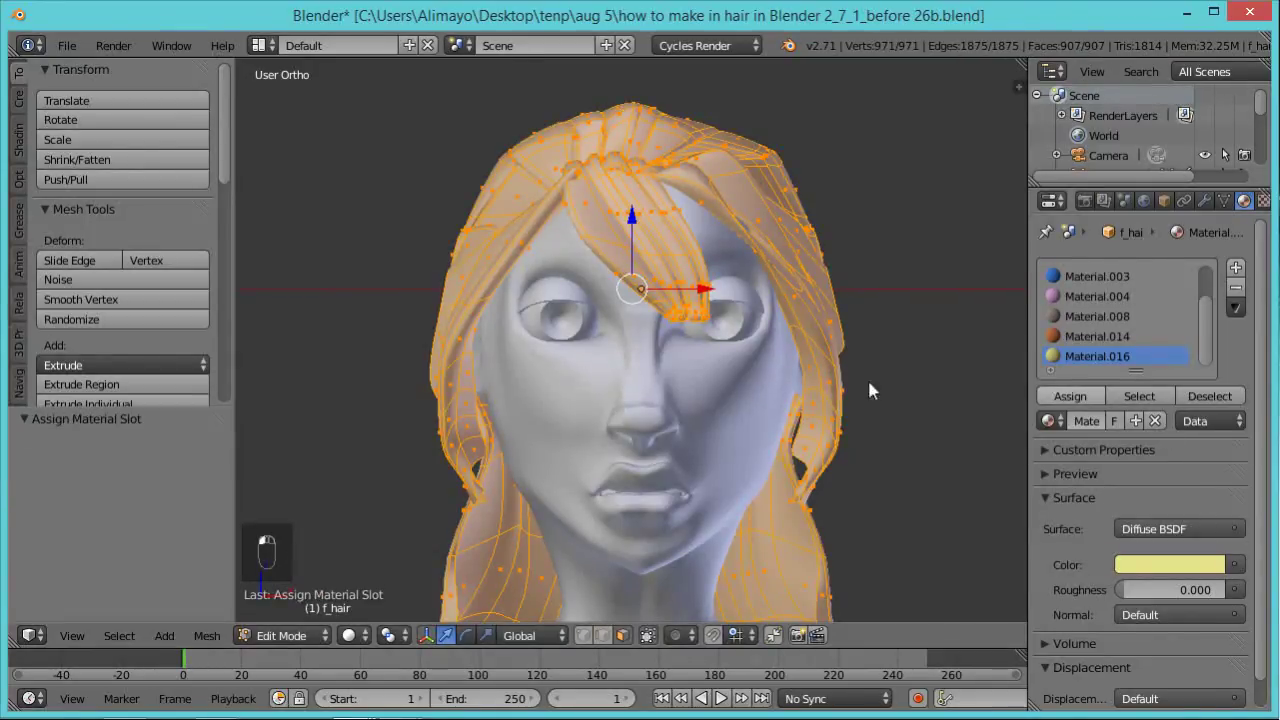
click(358, 635)
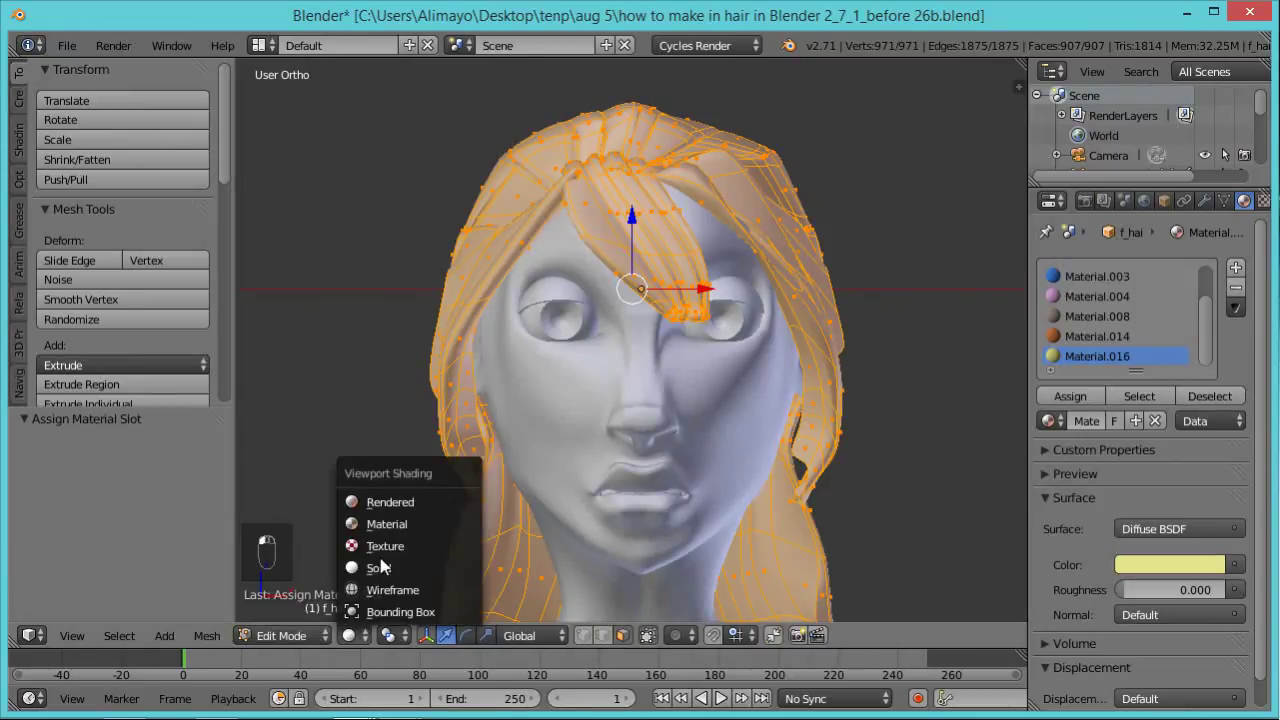
click(391, 507)
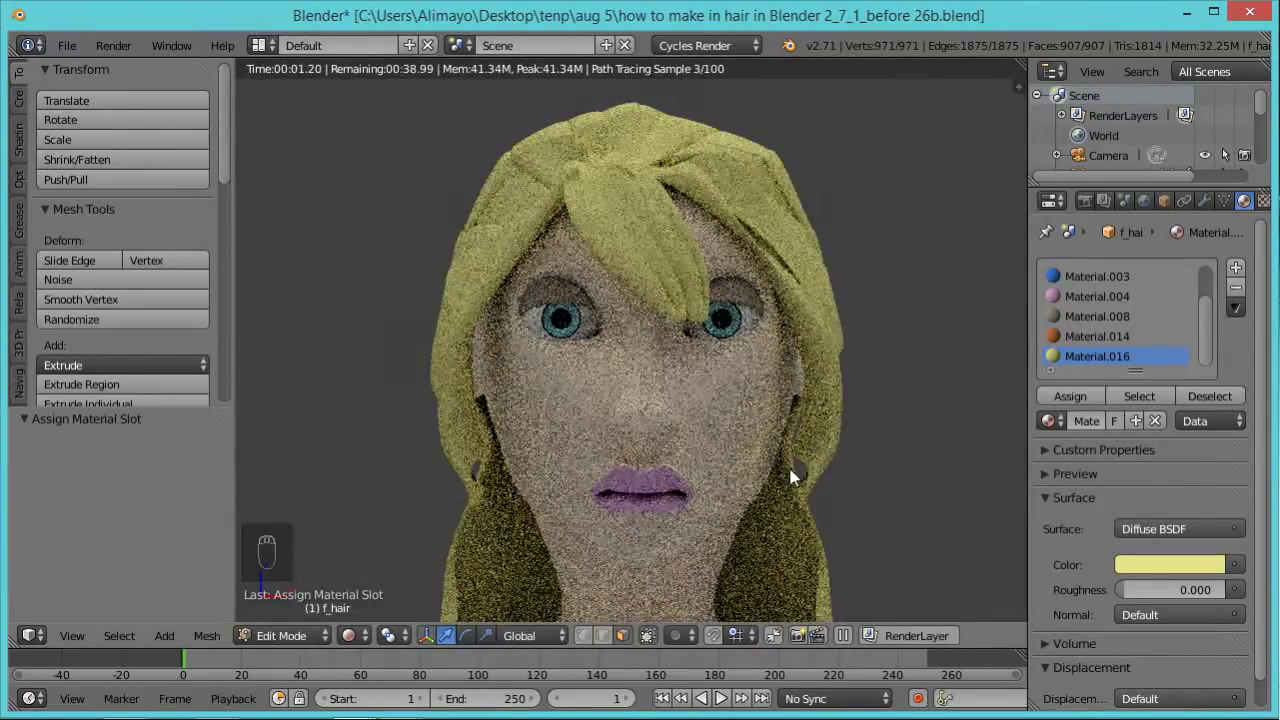